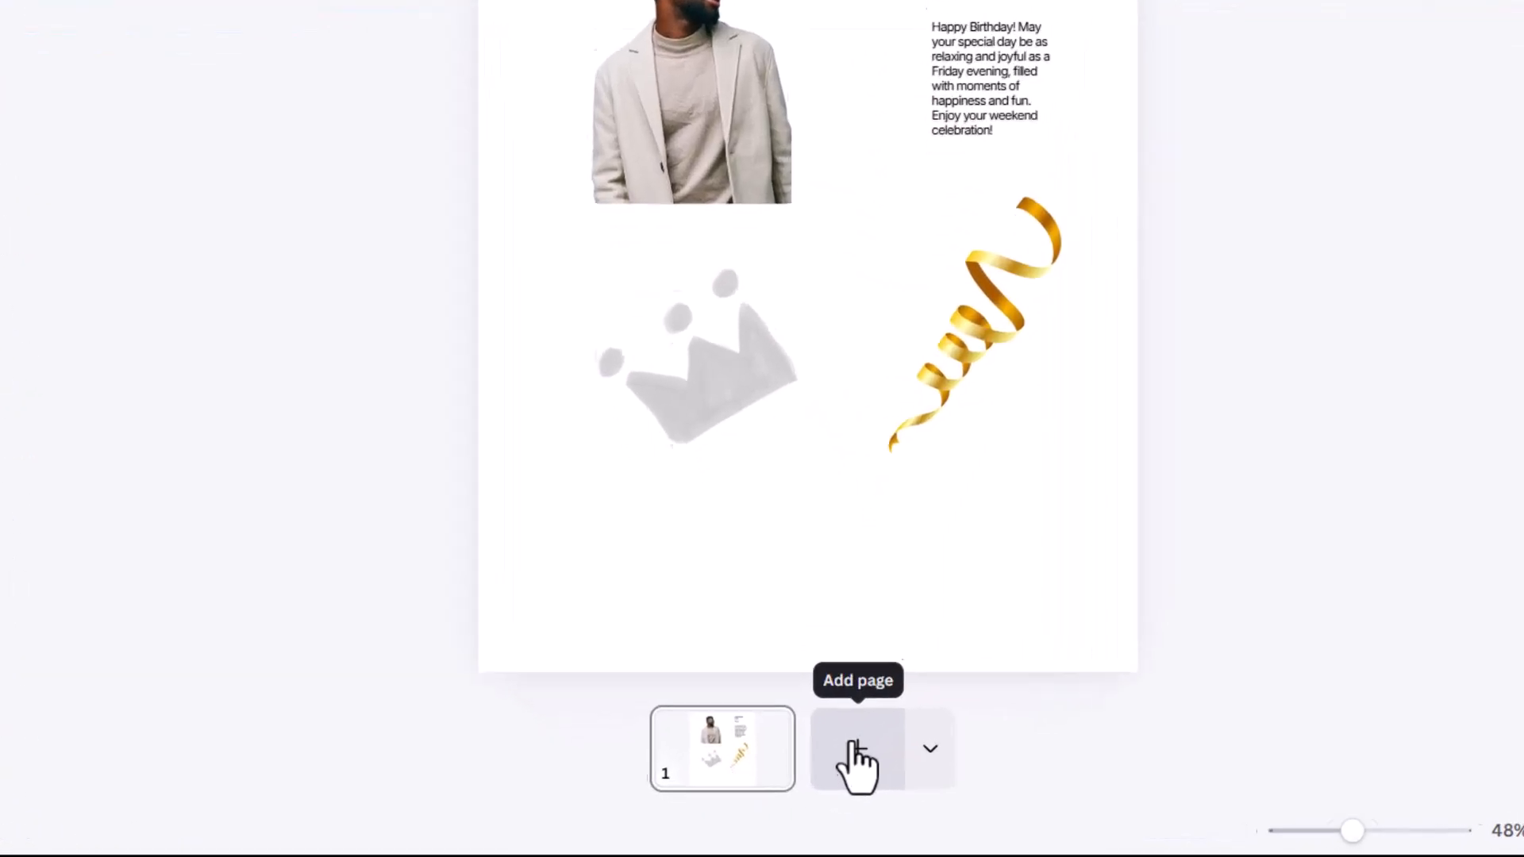
Step: Add a blank custom-size page of 1080 × 1350 px after the existing page
{"action": "left_click", "coordinate": [955, 734]}
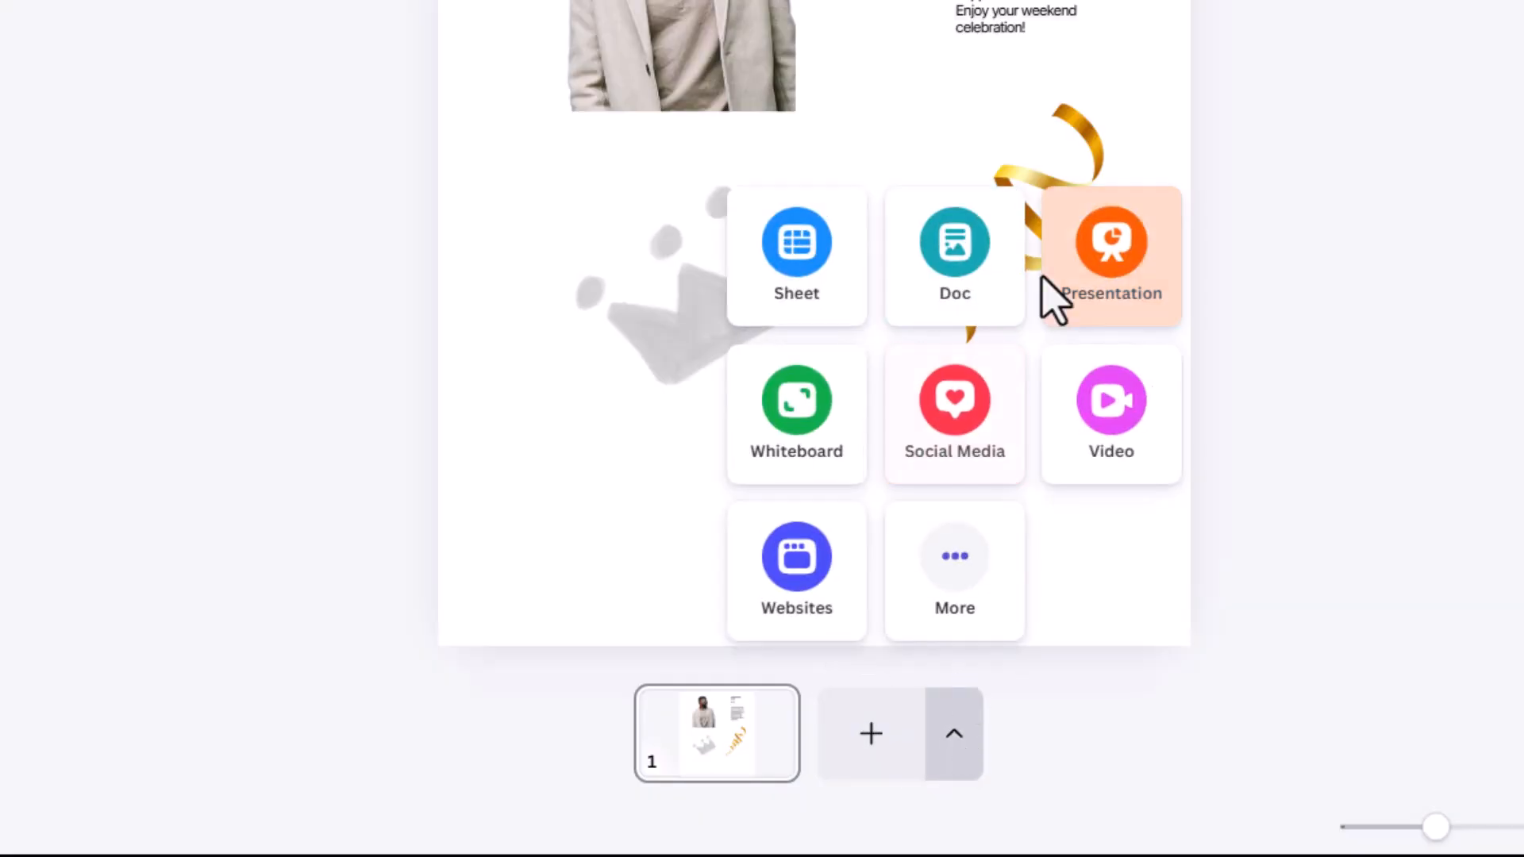
{"action": "left_click", "coordinate": [957, 586]}
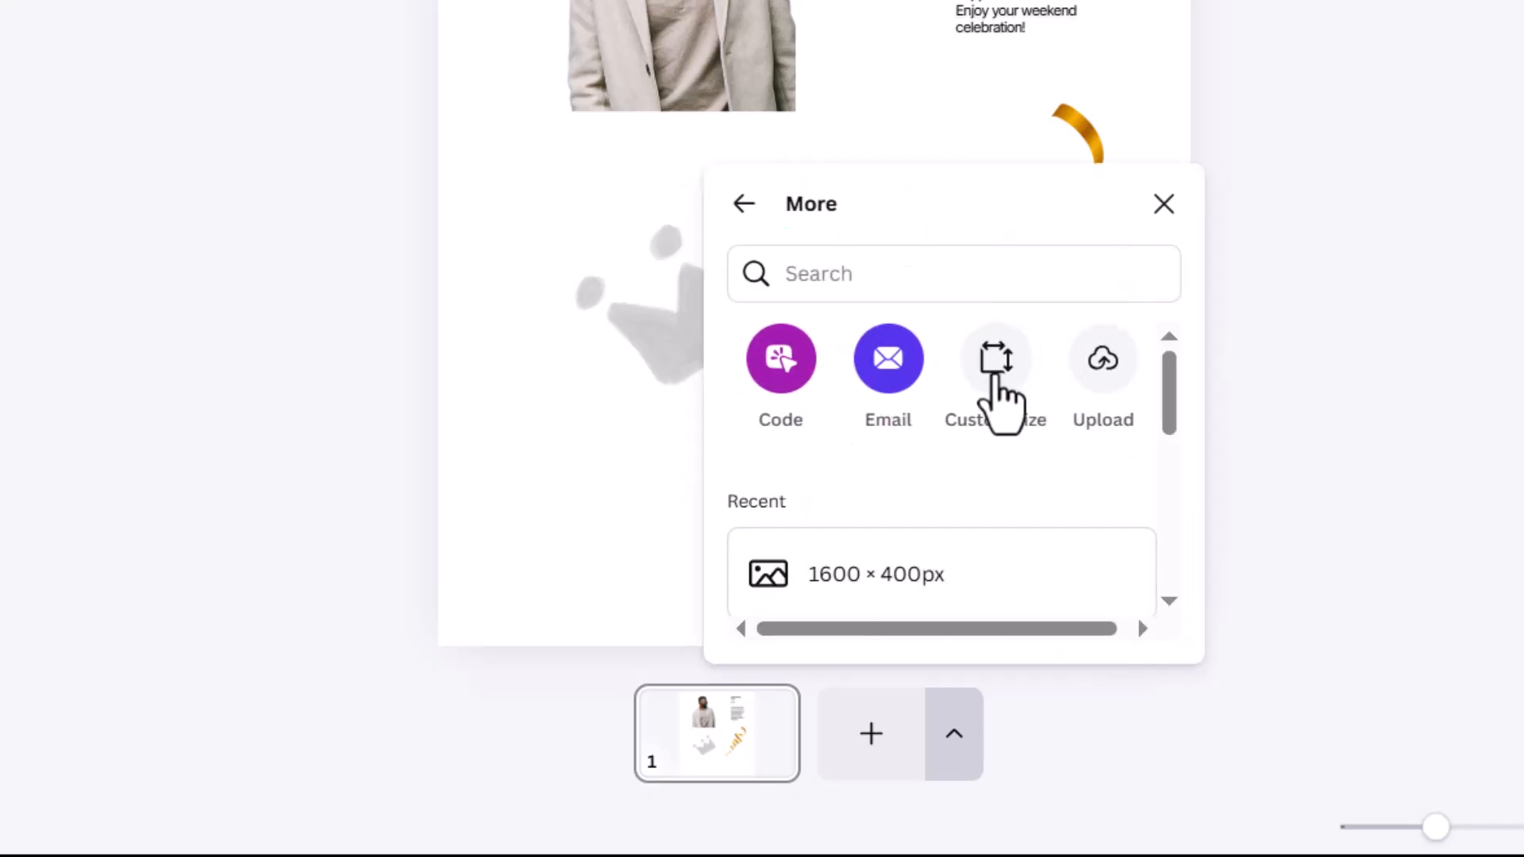
{"action": "left_click", "coordinate": [996, 379]}
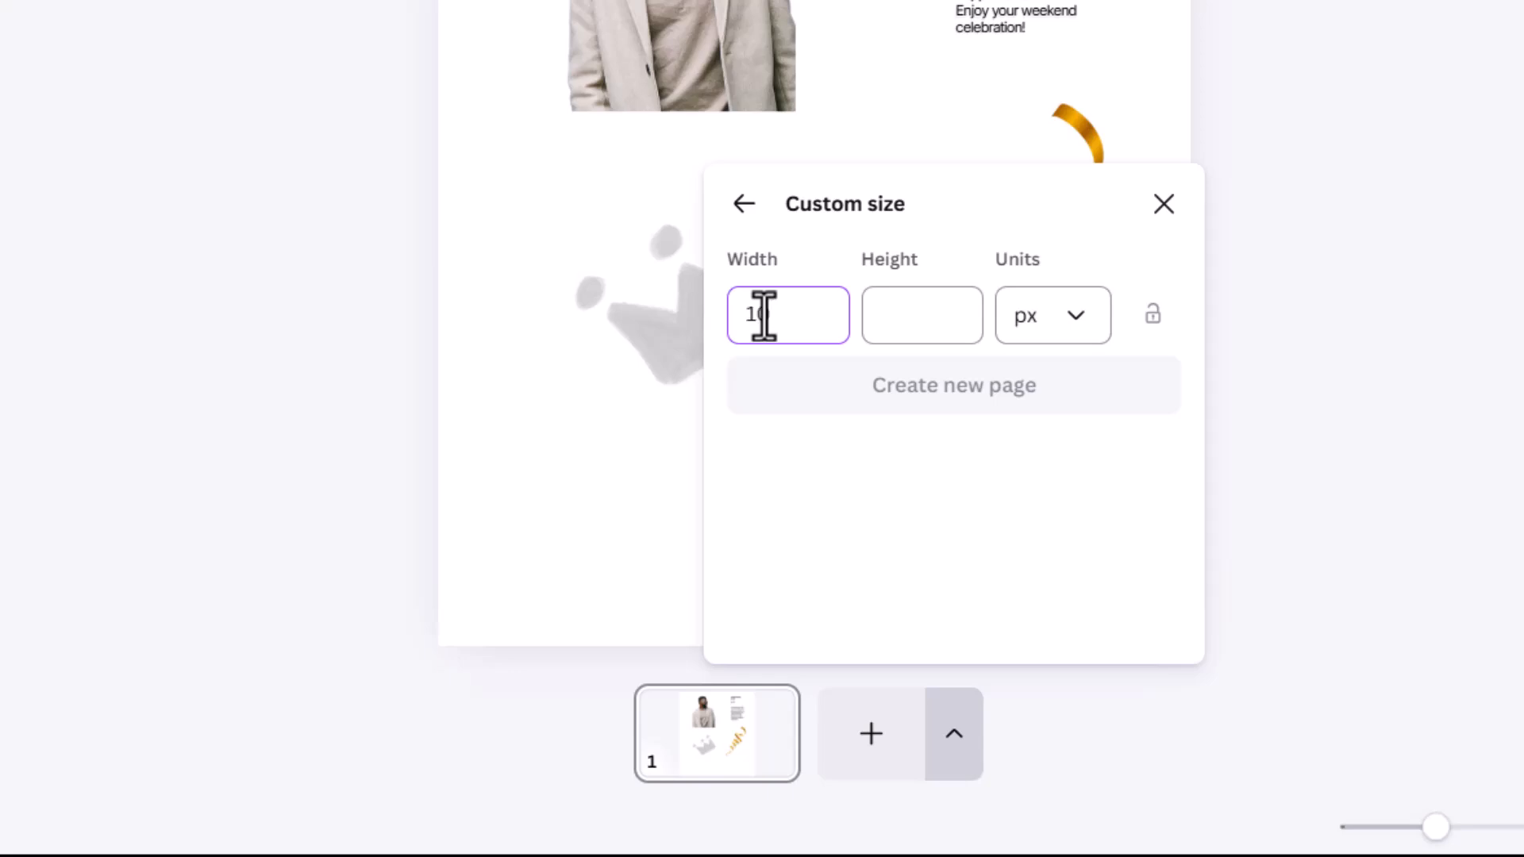
{"action": "left_click", "coordinate": [956, 327]}
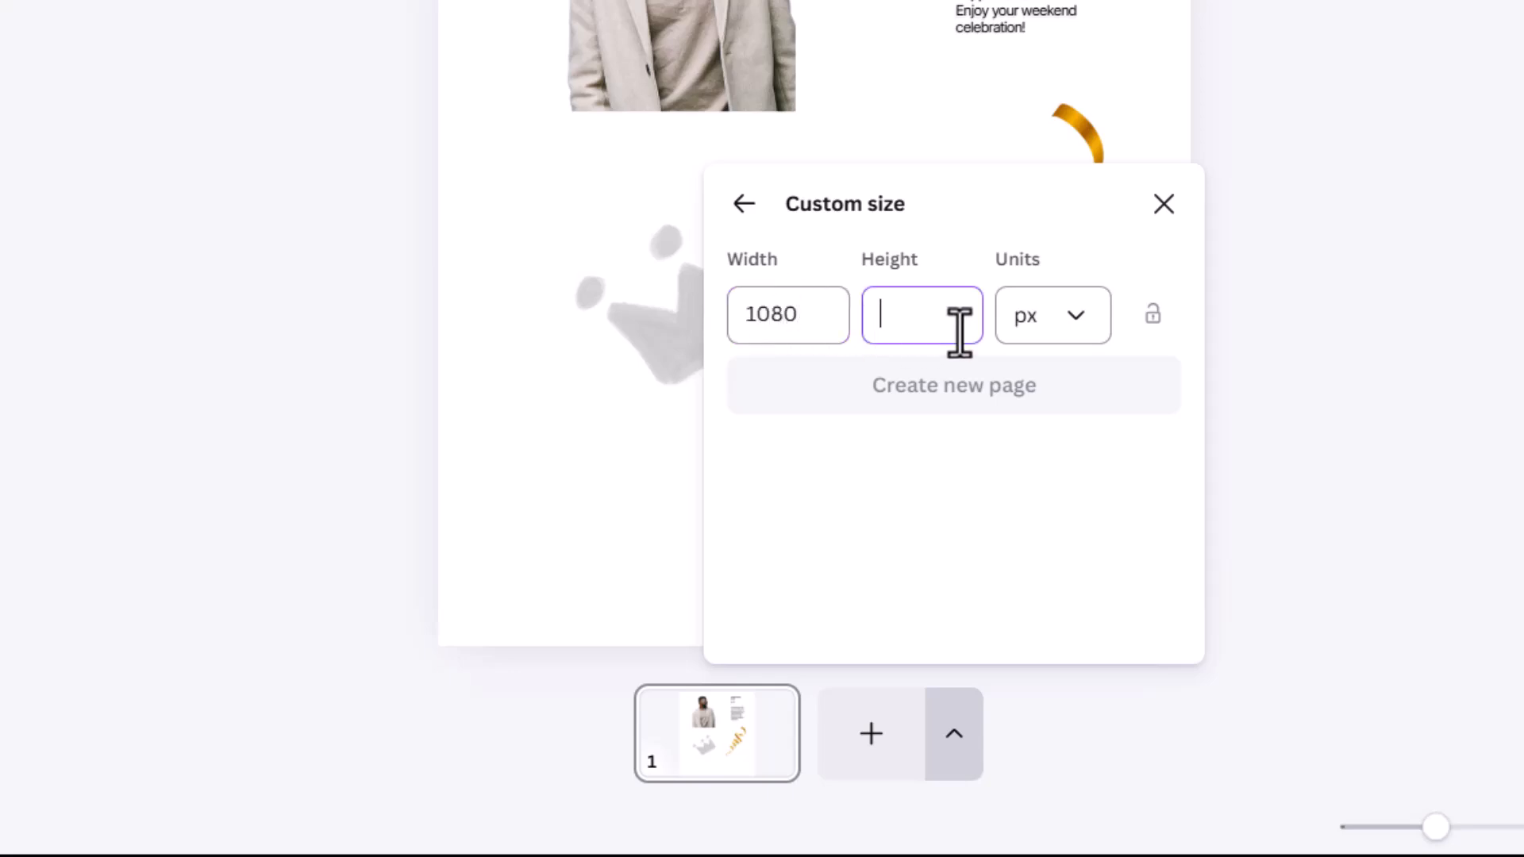
{"action": "type", "text": "1350"}
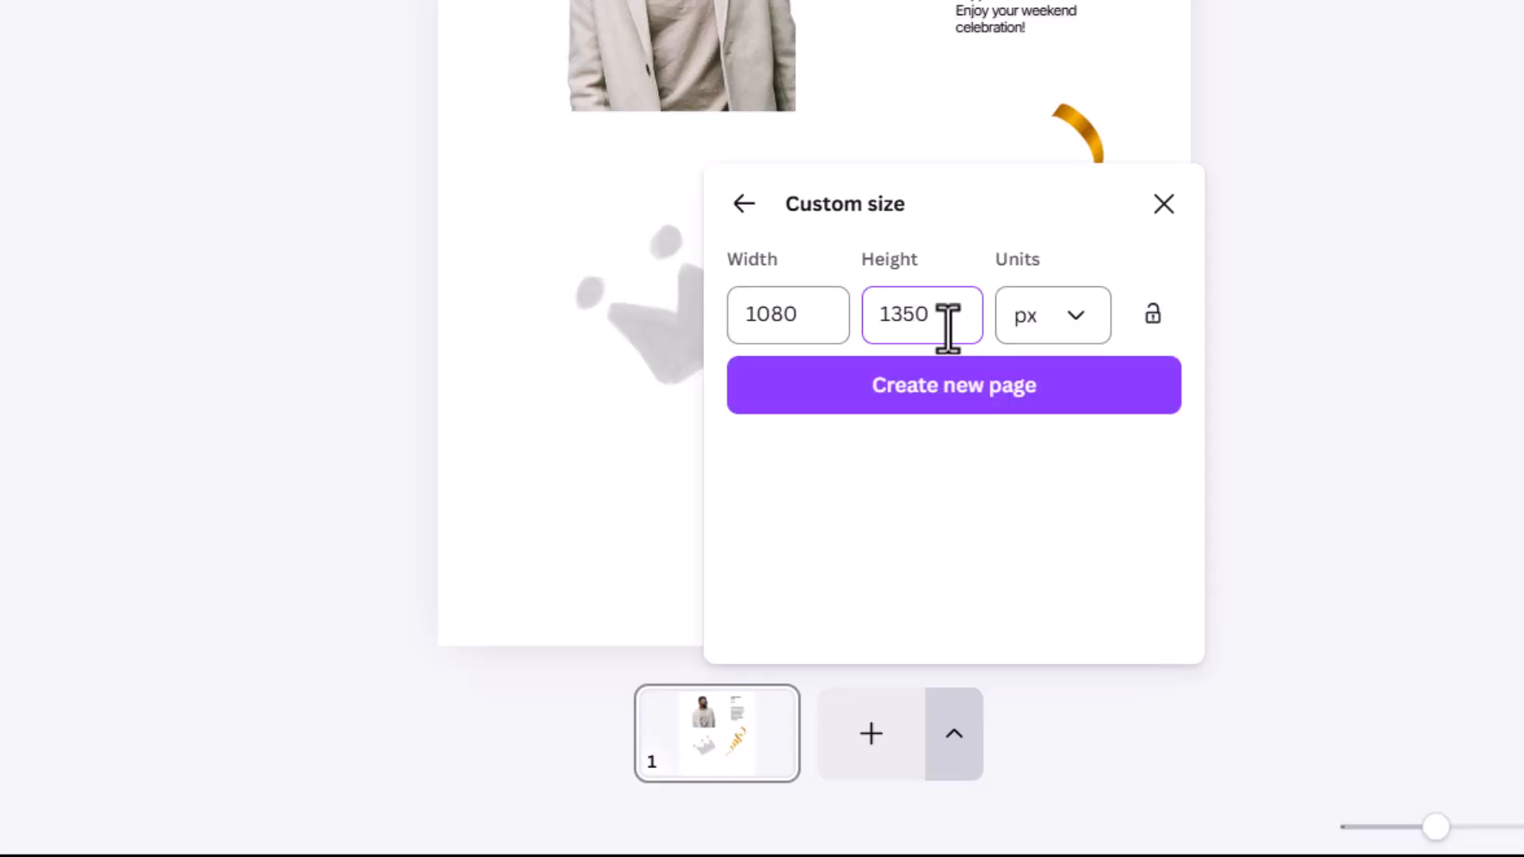
{"action": "left_click", "coordinate": [952, 389]}
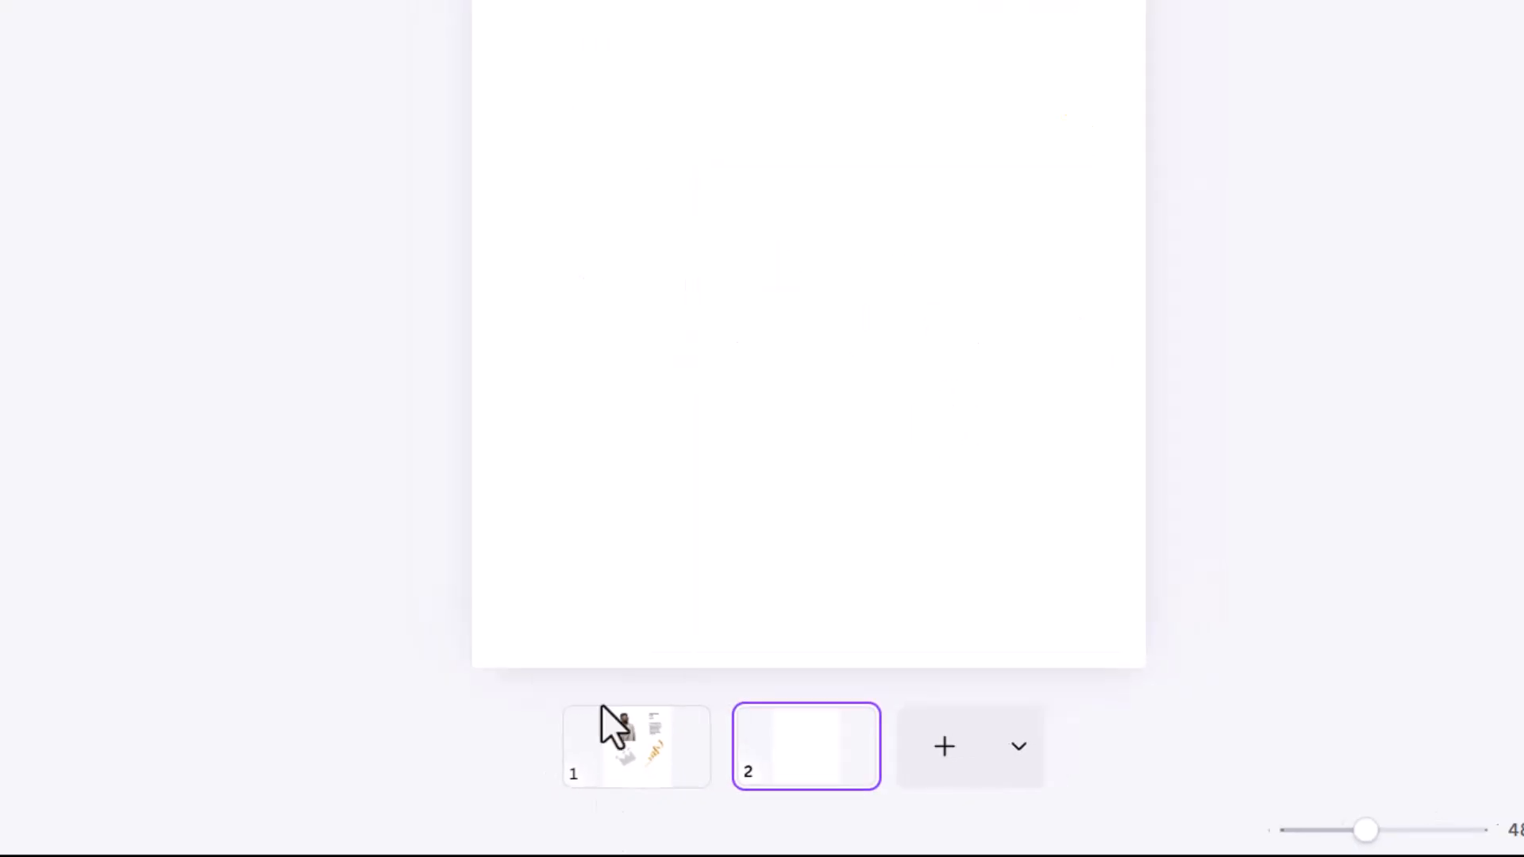
Step: Move the new blank page in front of page 1
{"action": "left_click", "coordinate": [607, 718]}
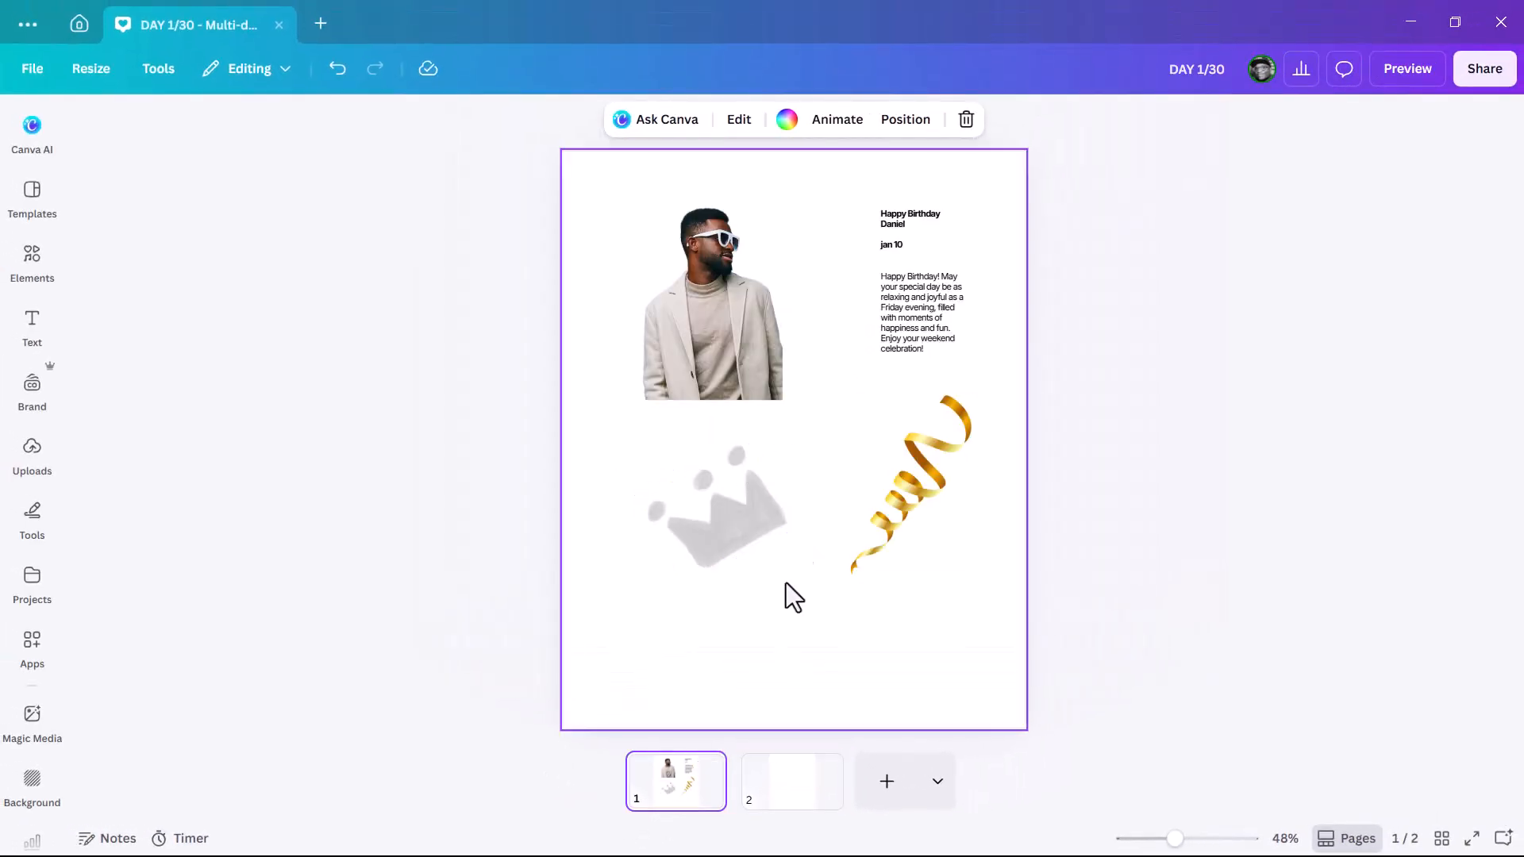
{"action": "left_click", "coordinate": [793, 802]}
{"action": "left_click_drag", "start_coordinate": [793, 802], "coordinate": [663, 770]}
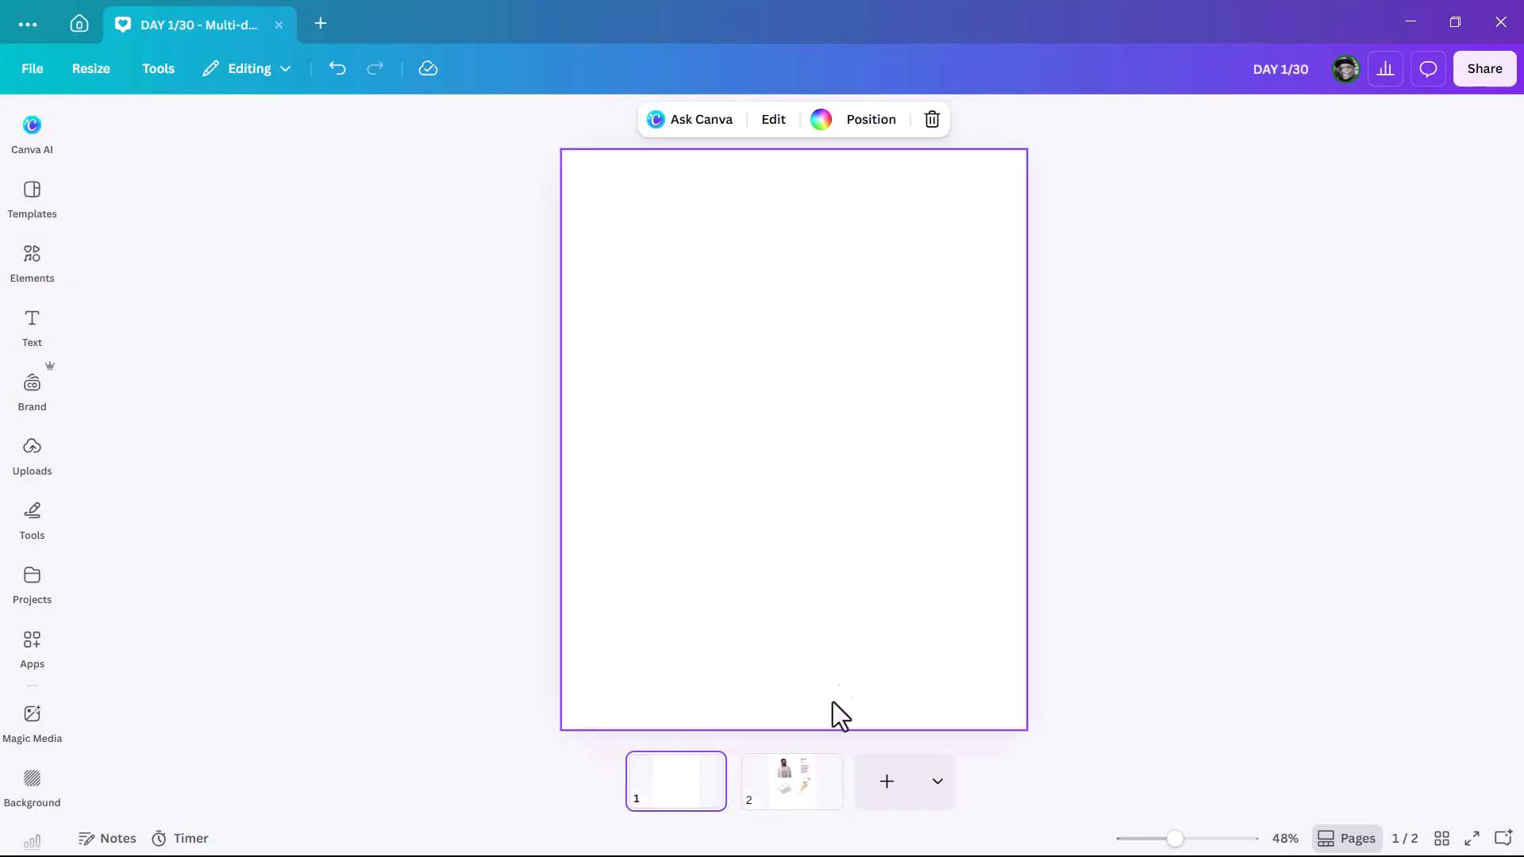
Step: Move the man's photo from page 2 onto the new first page, enlarged and centred
{"action": "left_click", "coordinate": [802, 800]}
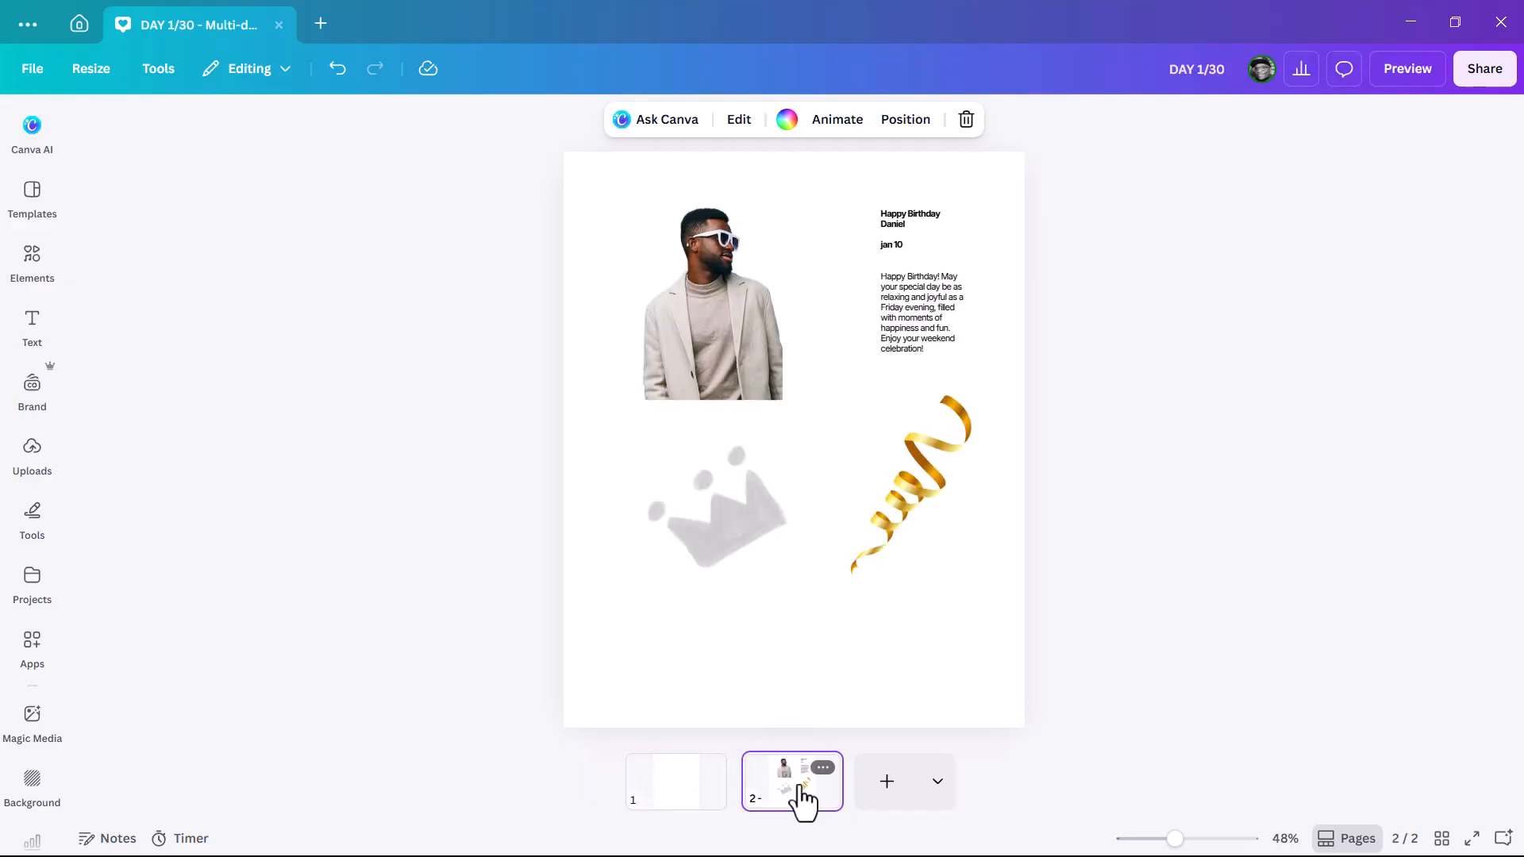
{"action": "left_click", "coordinate": [748, 349]}
{"action": "left_click_drag", "start_coordinate": [730, 316], "coordinate": [682, 791]}
{"action": "left_click_drag", "start_coordinate": [782, 402], "coordinate": [1046, 642]}
{"action": "left_click_drag", "start_coordinate": [857, 421], "coordinate": [830, 508]}
{"action": "left_click_drag", "start_coordinate": [970, 301], "coordinate": [1012, 302]}
{"action": "left_click_drag", "start_coordinate": [834, 486], "coordinate": [820, 490]}
{"action": "left_click", "coordinate": [1062, 493]}
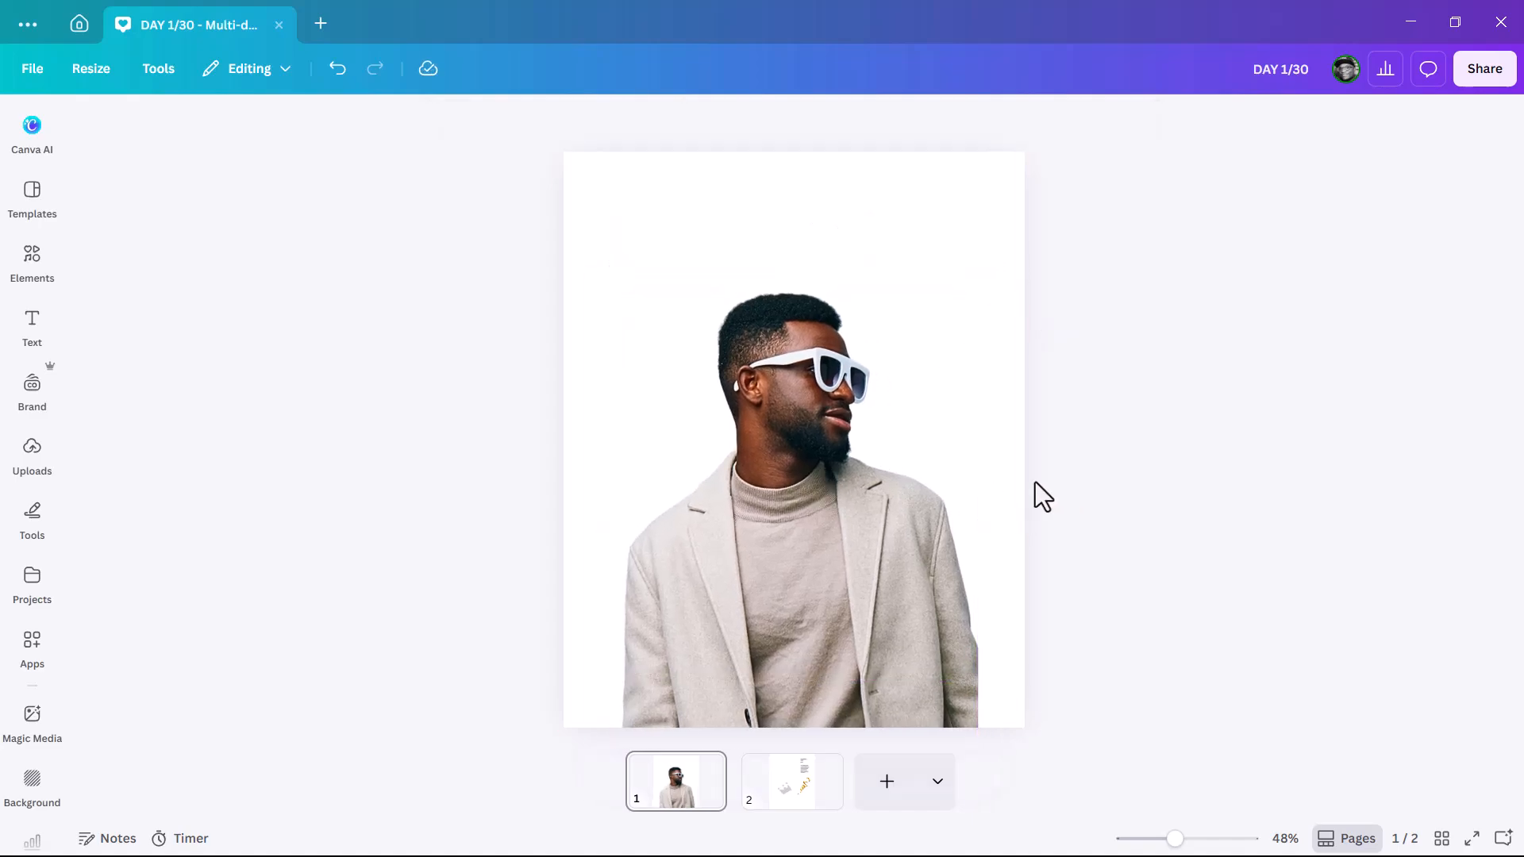
Step: Bring the crown graphic over from page 2 and place it above the man's head
{"action": "left_click", "coordinate": [786, 803]}
{"action": "left_click", "coordinate": [931, 435]}
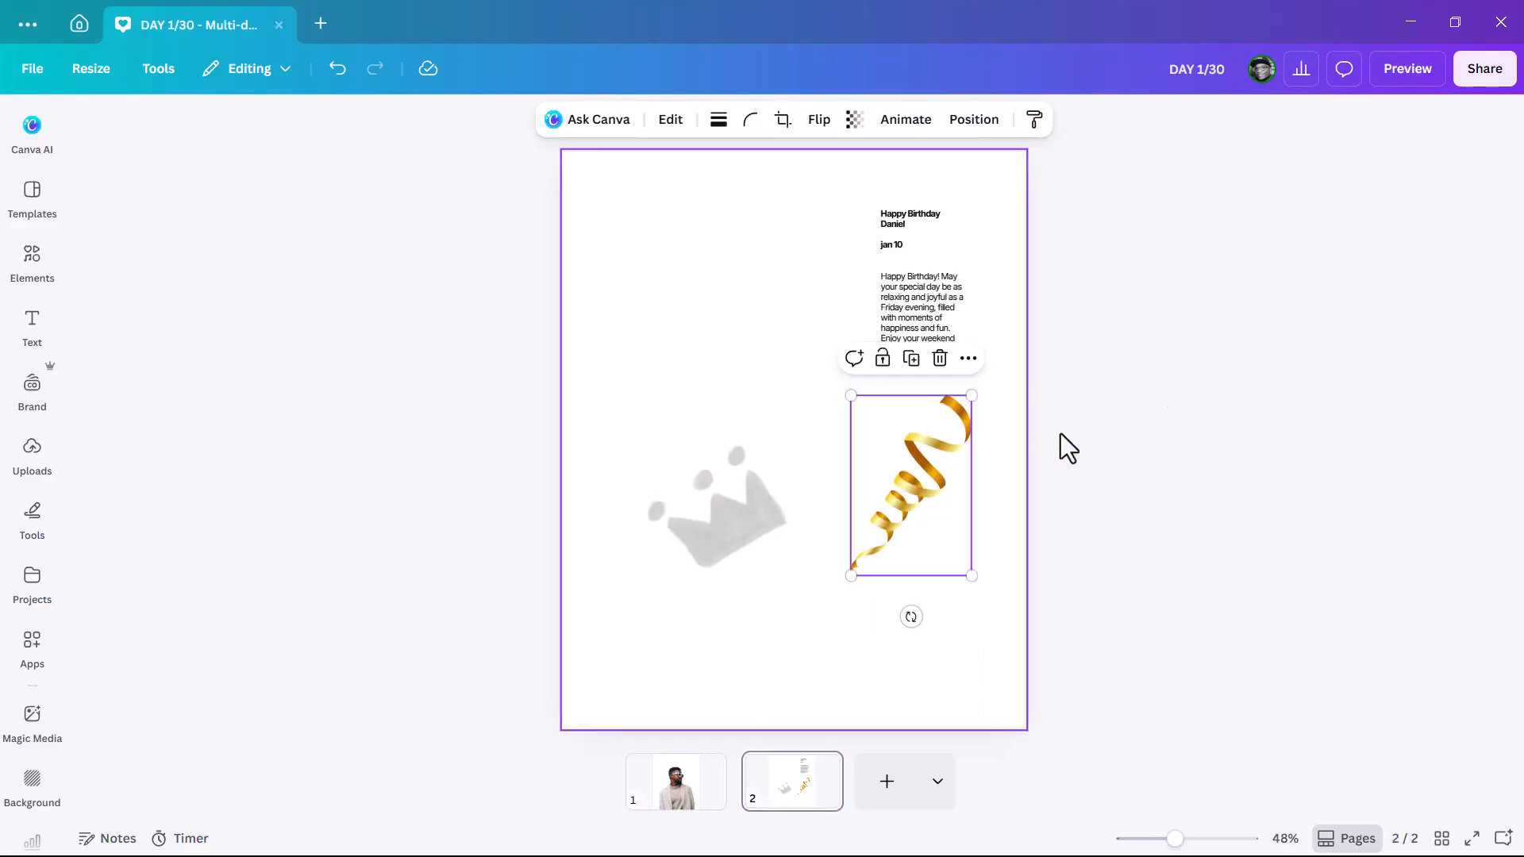
{"action": "left_click", "coordinate": [756, 518]}
{"action": "left_click_drag", "start_coordinate": [757, 517], "coordinate": [677, 789]}
{"action": "left_click_drag", "start_coordinate": [737, 532], "coordinate": [715, 270]}
Step: Shift the man's photo slightly lower and enlarge it a little more
{"action": "left_click", "coordinate": [800, 346]}
{"action": "left_click_drag", "start_coordinate": [801, 347], "coordinate": [780, 386]}
{"action": "left_click_drag", "start_coordinate": [961, 315], "coordinate": [976, 307]}
{"action": "left_click_drag", "start_coordinate": [874, 493], "coordinate": [861, 500]}
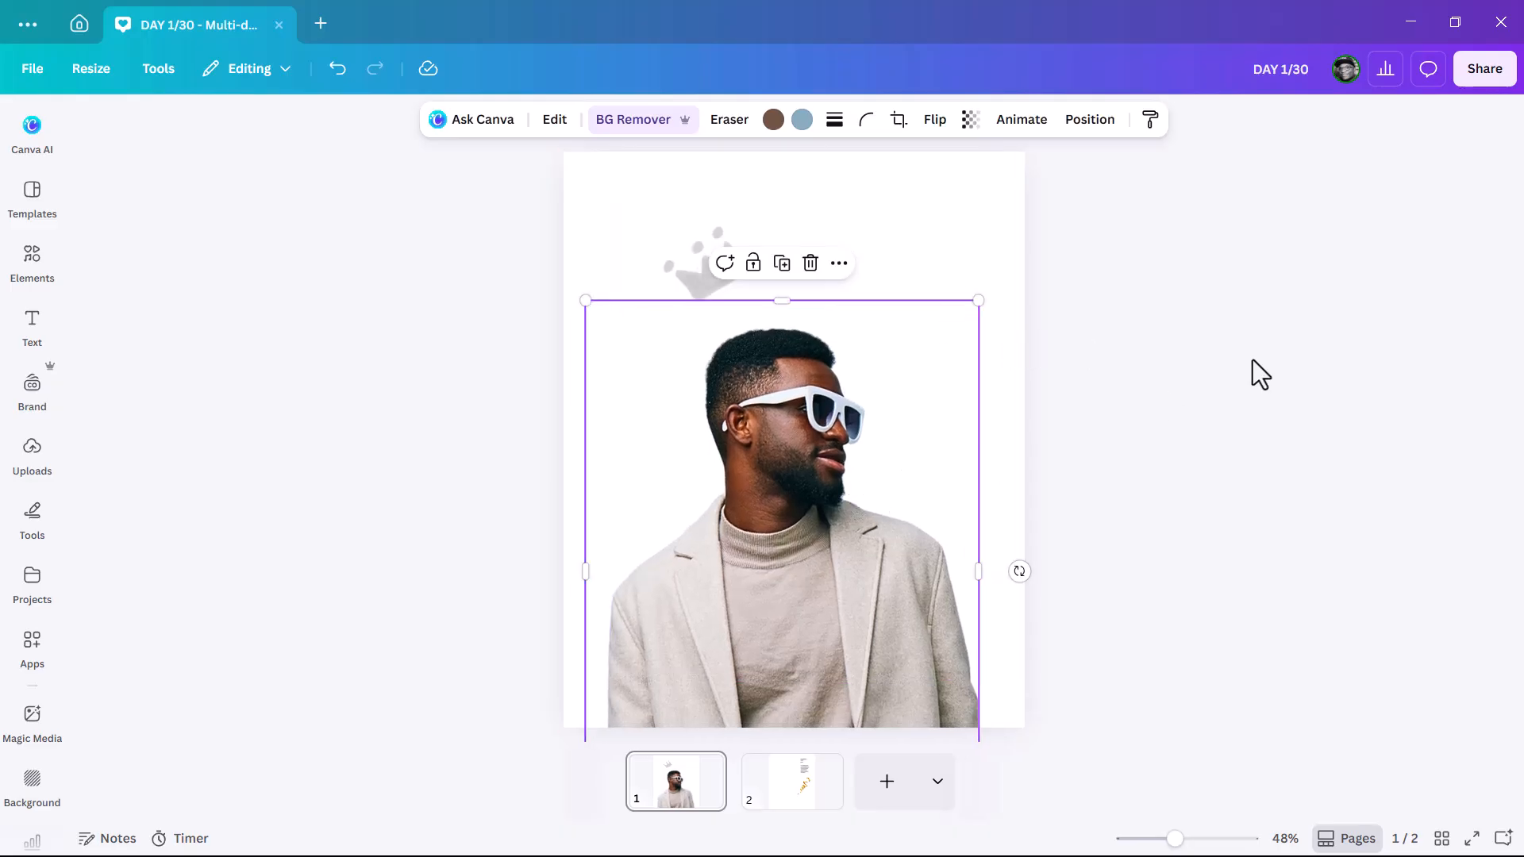
{"action": "left_click", "coordinate": [1253, 361]}
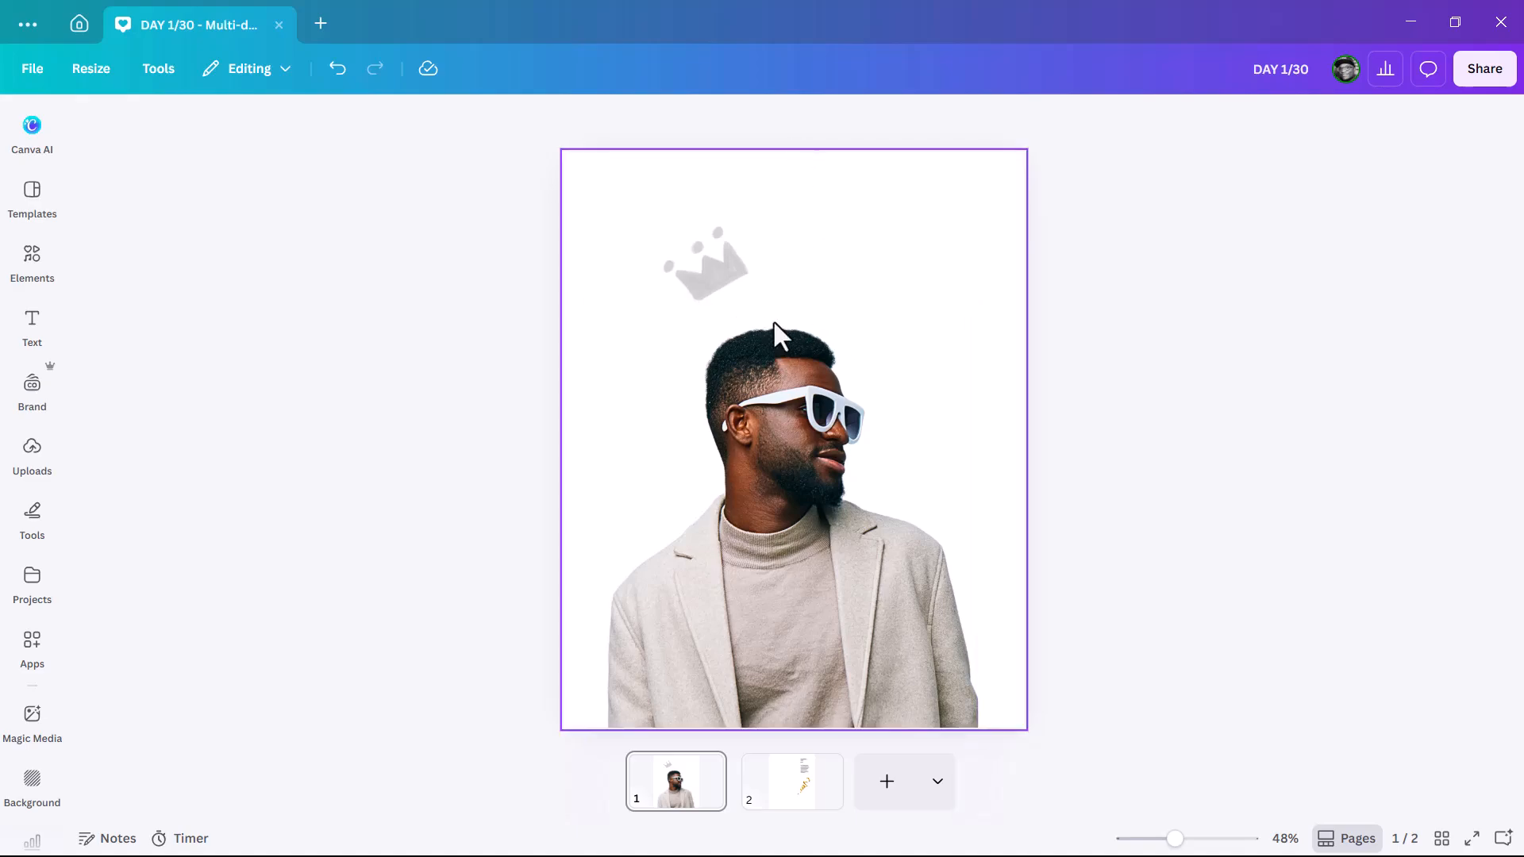
Step: Nudge the crown down and move the gold ribbon from page 2 to page 1's bottom-right corner
{"action": "left_click", "coordinate": [725, 279]}
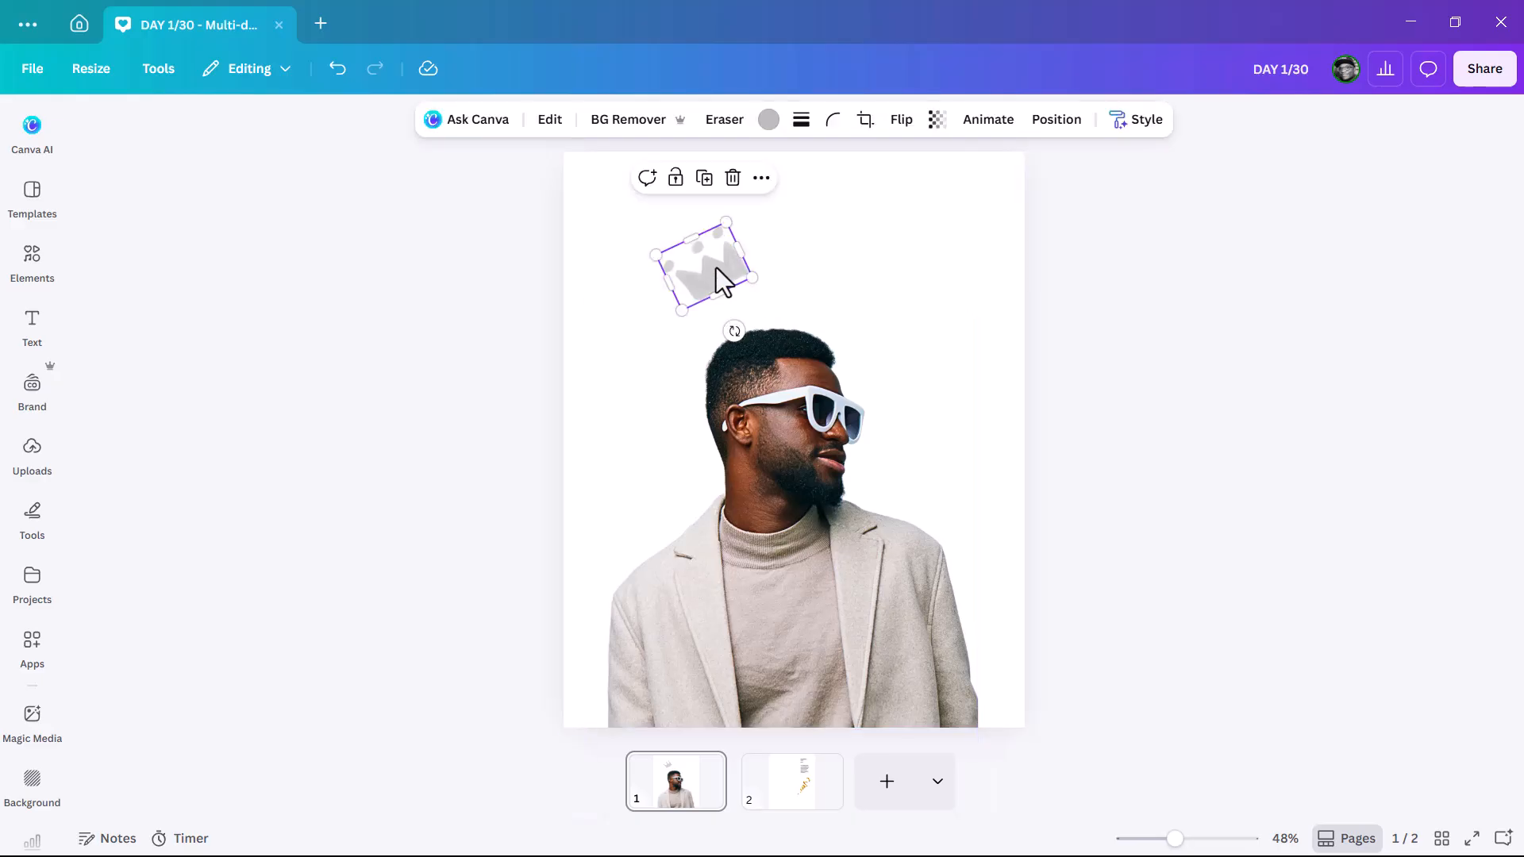
{"action": "left_click_drag", "start_coordinate": [715, 279], "coordinate": [717, 291]}
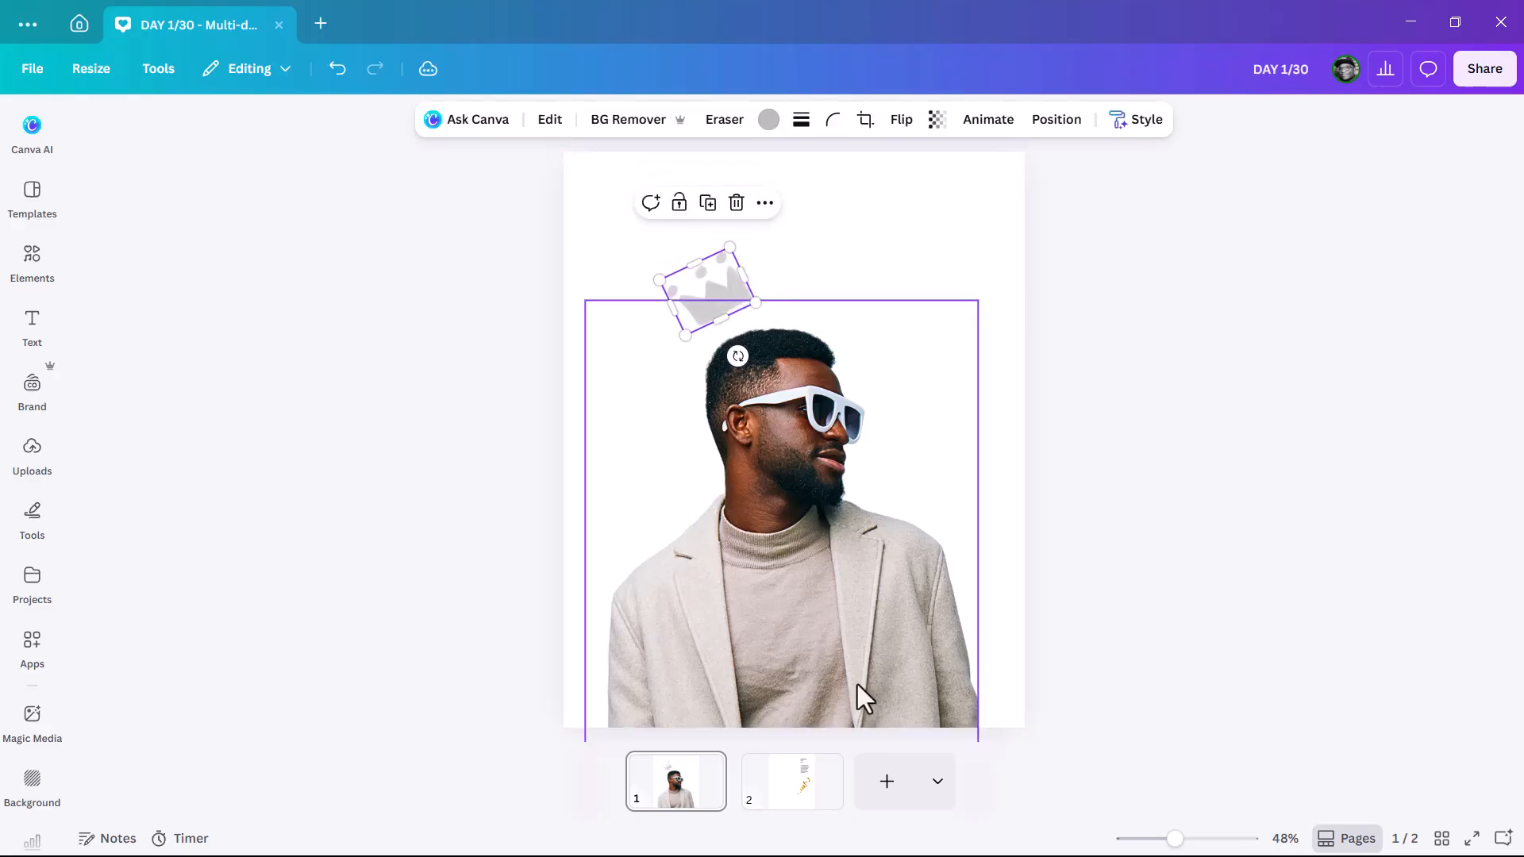
{"action": "left_click", "coordinate": [815, 810]}
{"action": "left_click", "coordinate": [882, 504]}
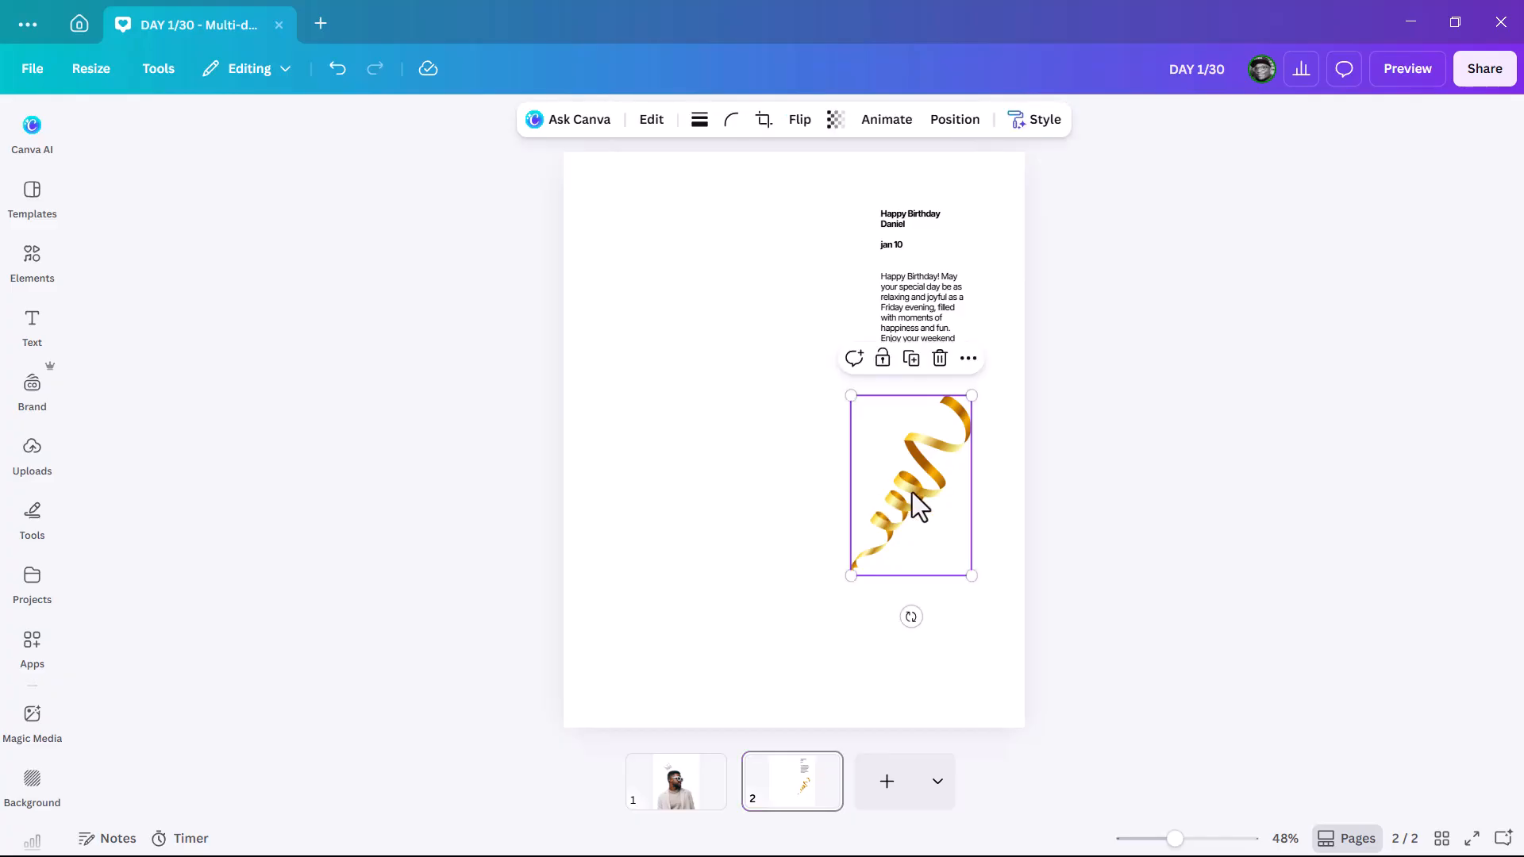
{"action": "left_click_drag", "start_coordinate": [923, 486], "coordinate": [675, 785]}
{"action": "left_click_drag", "start_coordinate": [924, 508], "coordinate": [999, 675]}
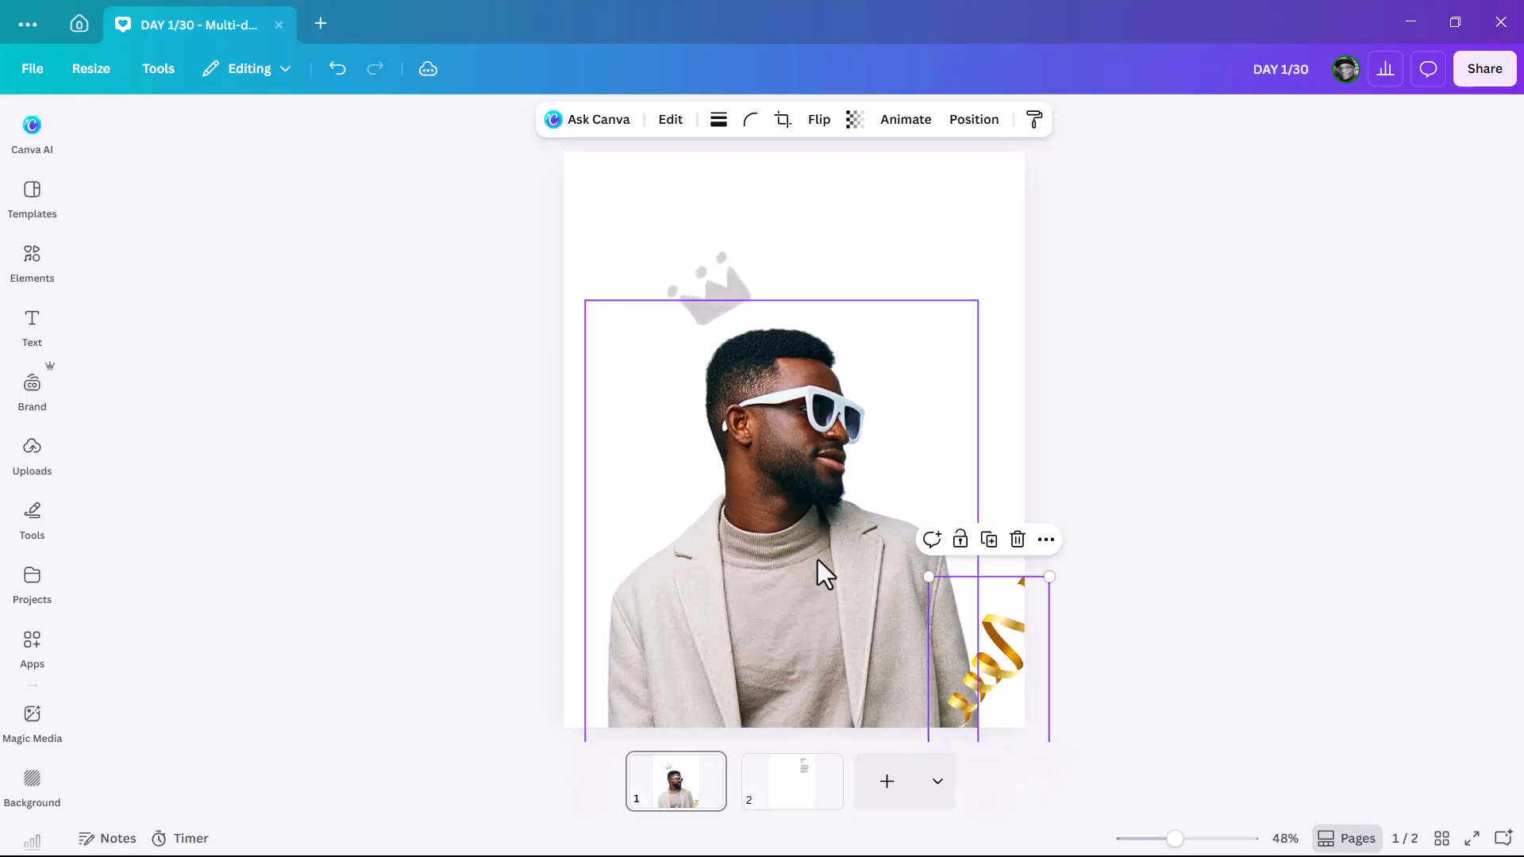
Step: Enlarge the man's photo slightly
{"action": "left_click", "coordinate": [857, 594]}
{"action": "left_click_drag", "start_coordinate": [977, 299], "coordinate": [988, 290]}
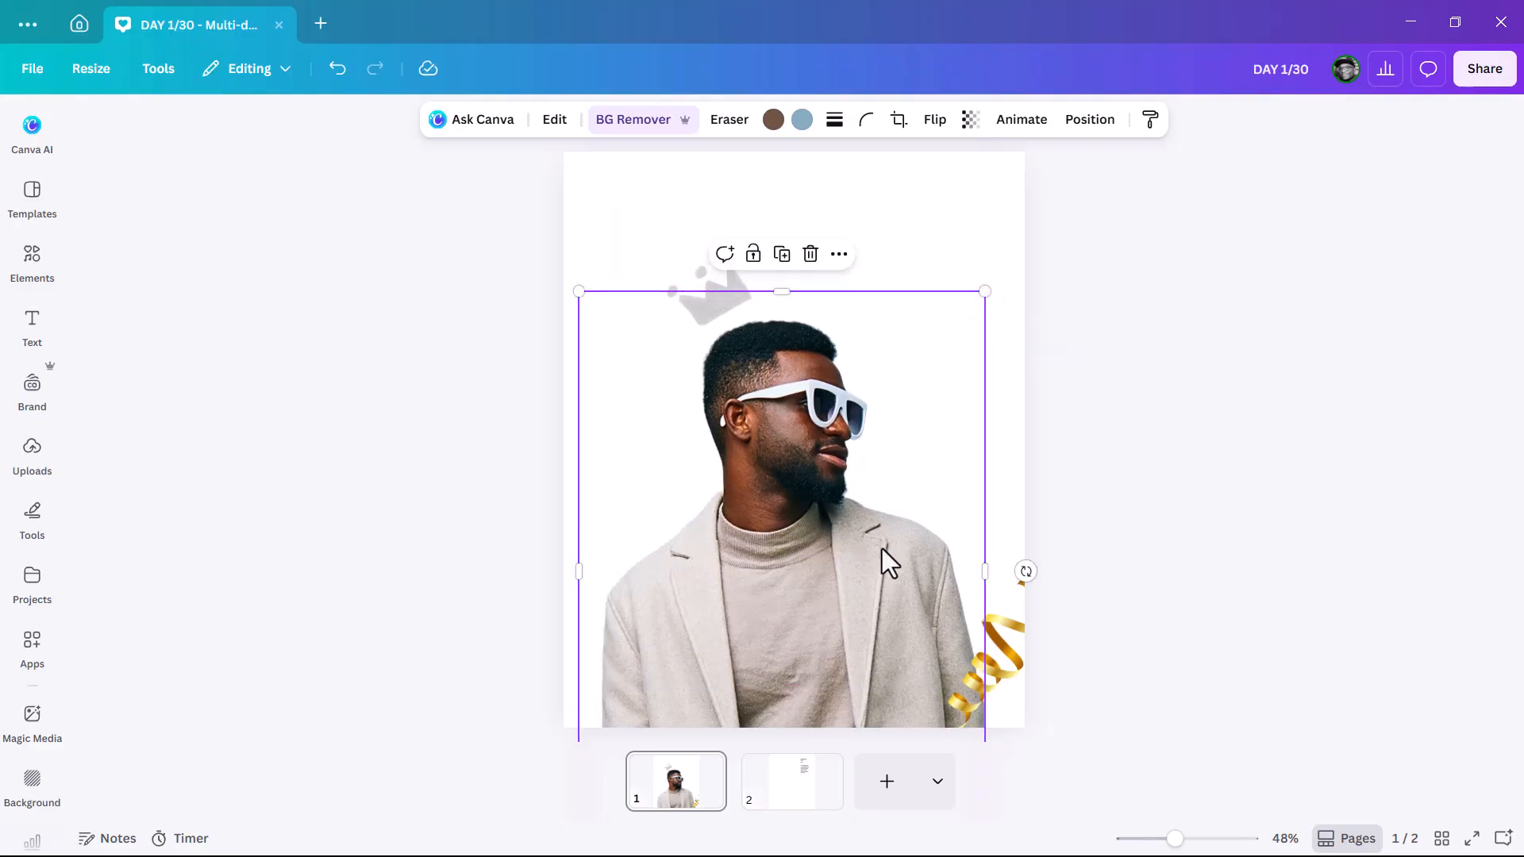
{"action": "left_click", "coordinate": [1154, 527]}
Step: Duplicate the gold ribbon and place the copy in the top-left corner
{"action": "left_click", "coordinate": [1011, 664]}
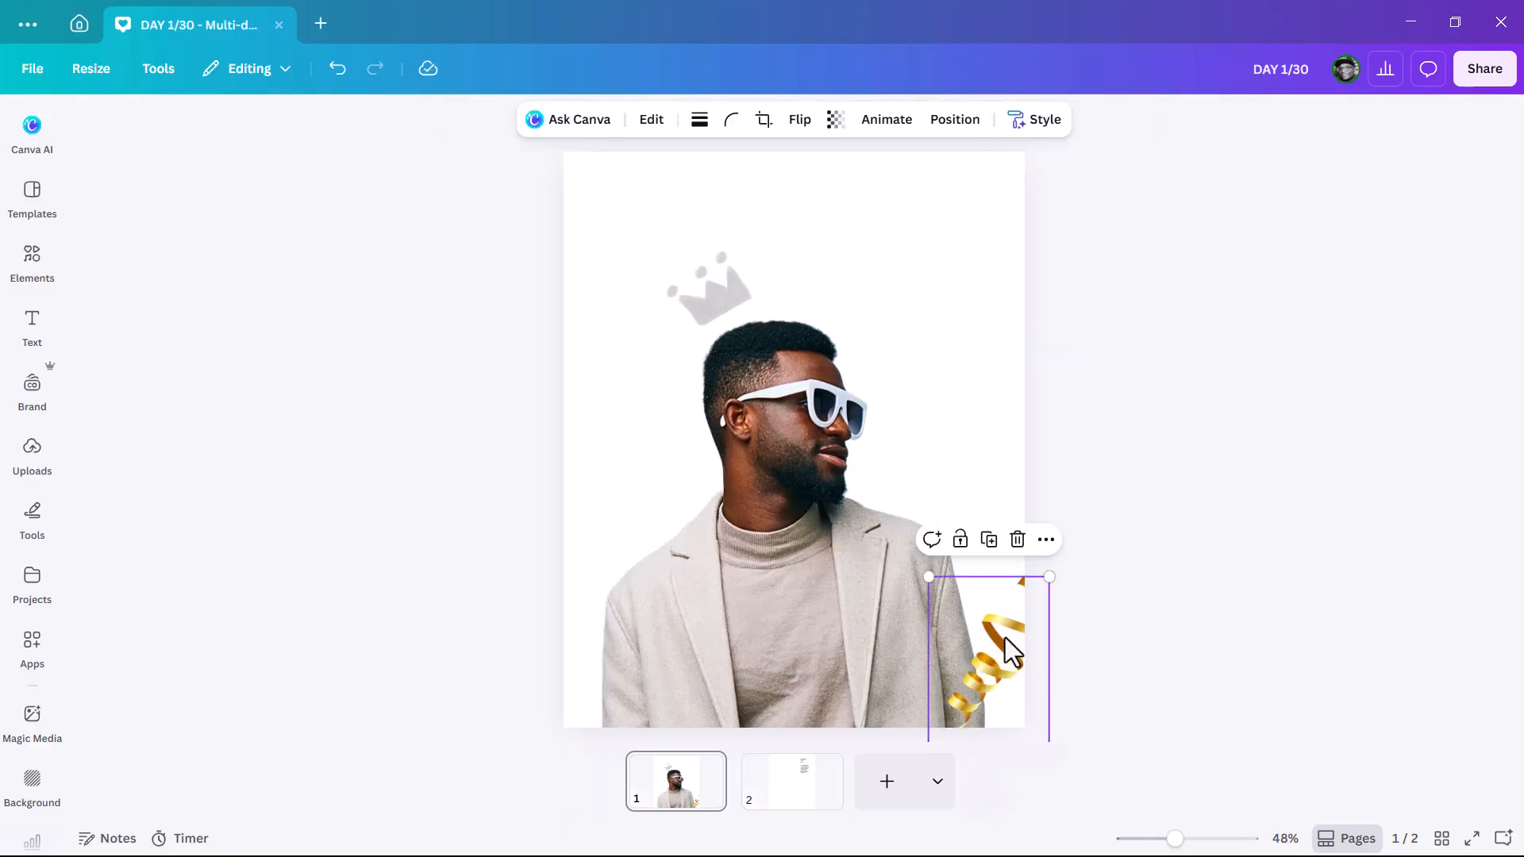
{"action": "left_click", "coordinate": [989, 540]}
{"action": "left_click_drag", "start_coordinate": [1011, 643], "coordinate": [608, 170]}
{"action": "left_click", "coordinate": [1146, 378]}
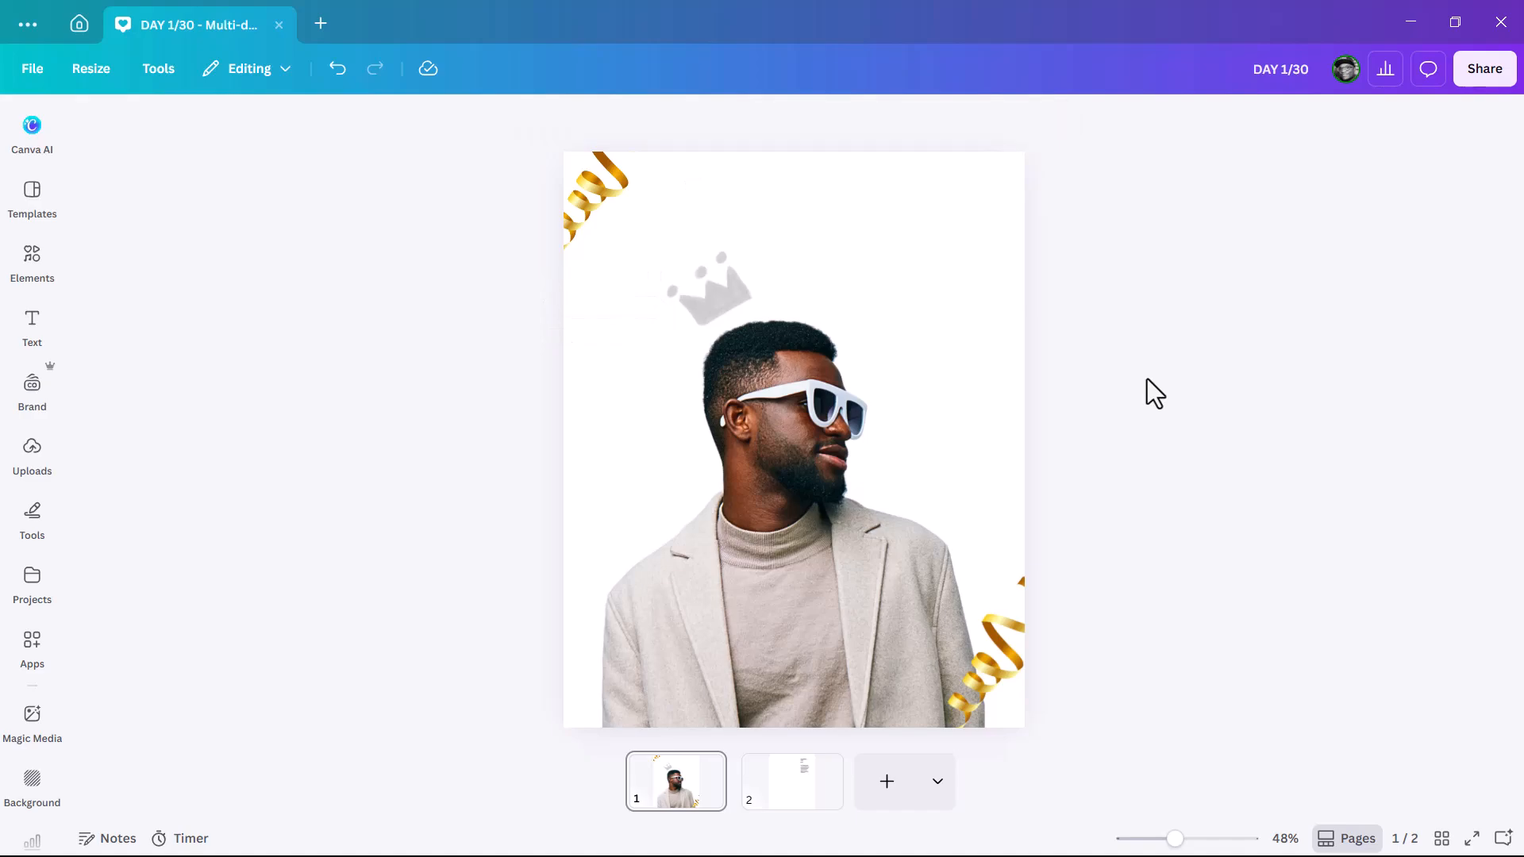
Step: Move page 2's birthday text block down and to the left
{"action": "left_click", "coordinate": [778, 806]}
{"action": "left_click_drag", "start_coordinate": [934, 299], "coordinate": [837, 369]}
{"action": "left_click", "coordinate": [818, 331]}
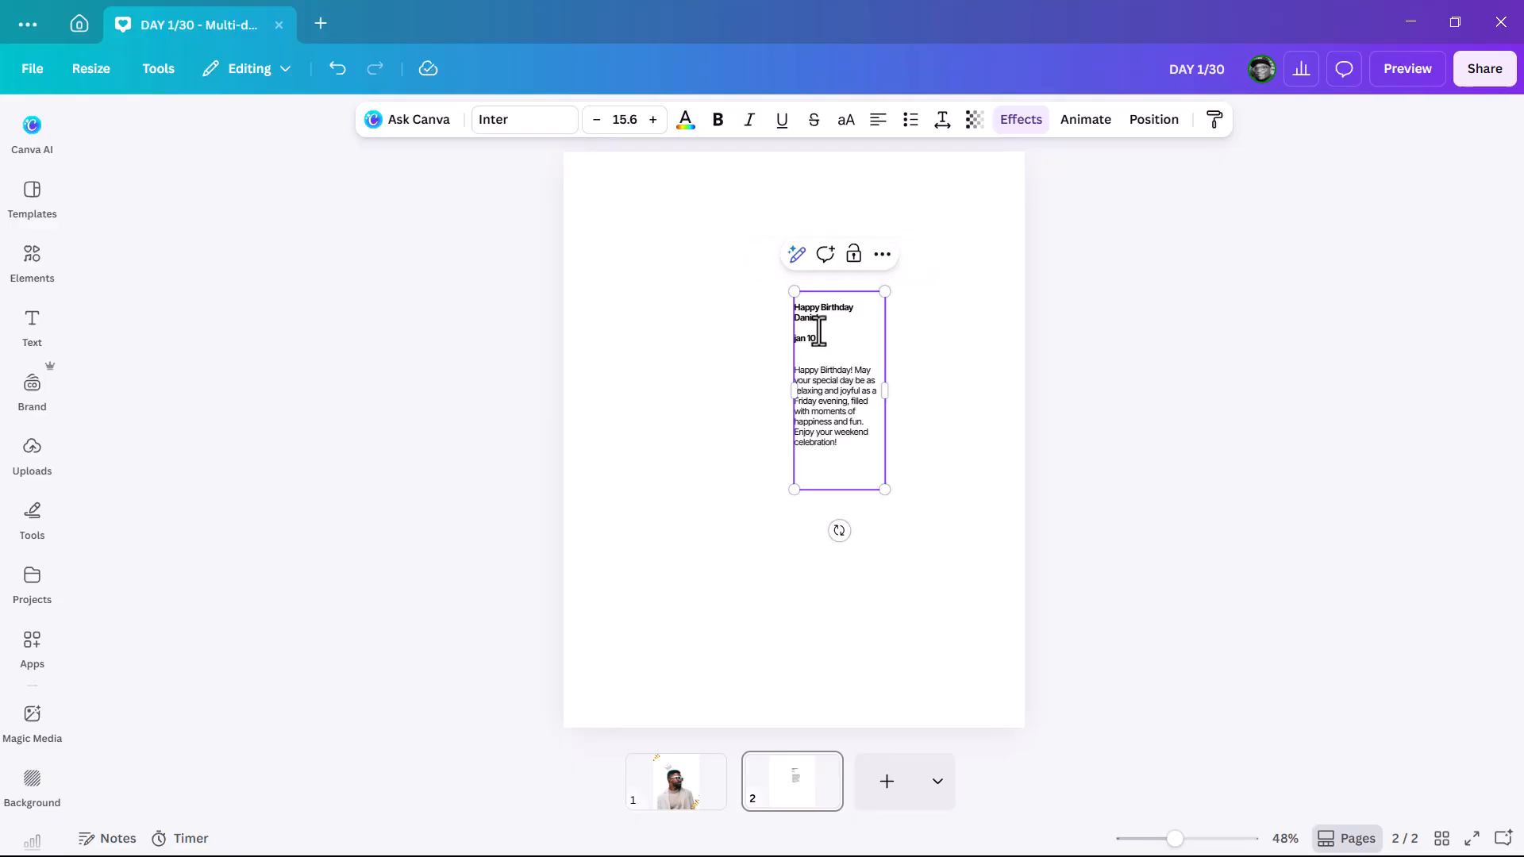
{"action": "left_click", "coordinate": [659, 802]}
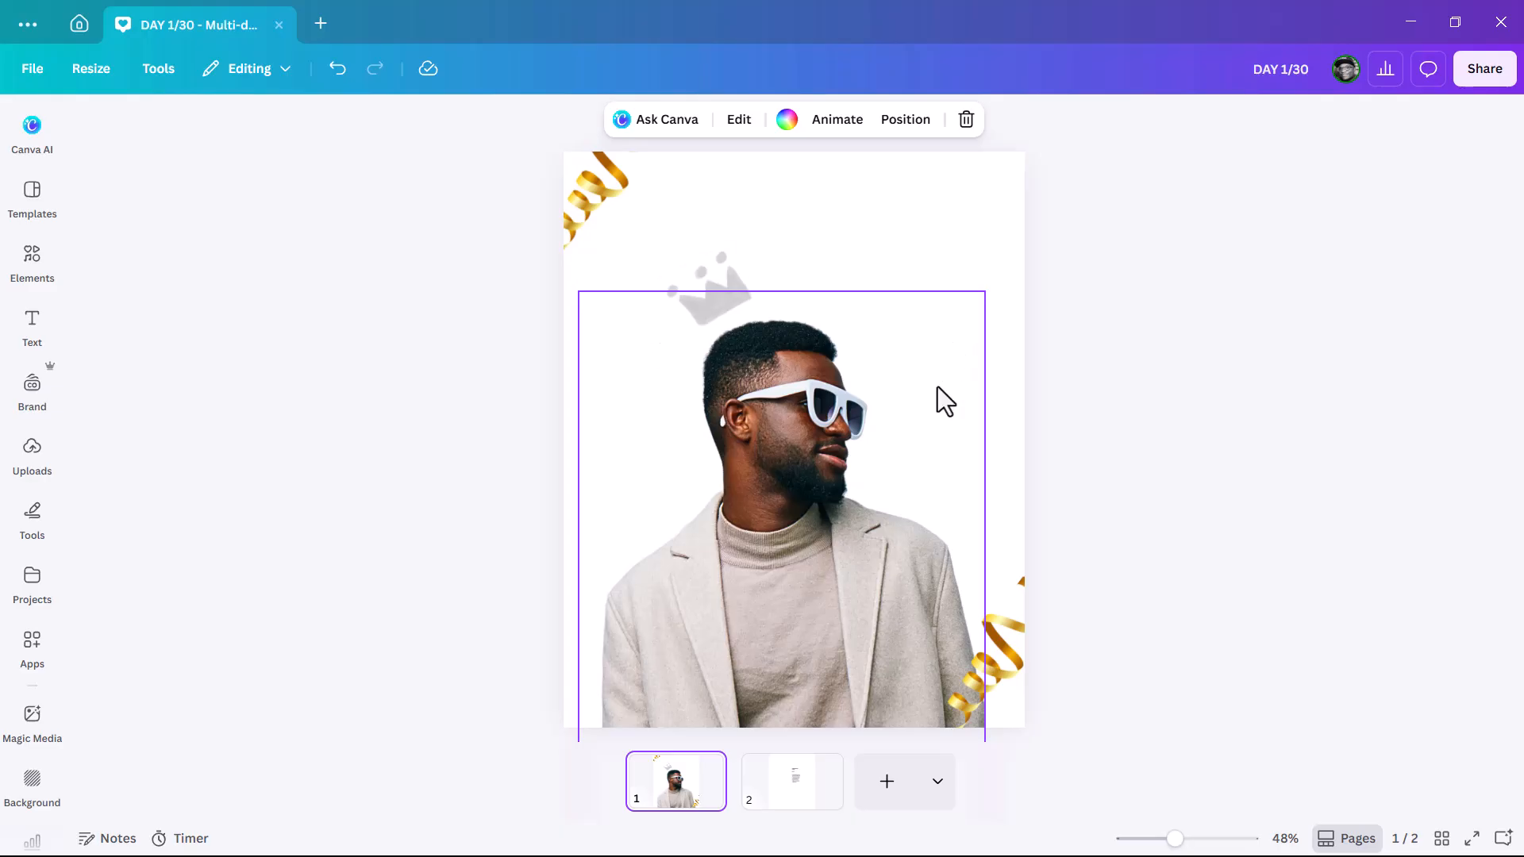
Step: Cut the 'Happy Birthday' line out of page 2's text block
{"action": "left_click", "coordinate": [782, 774]}
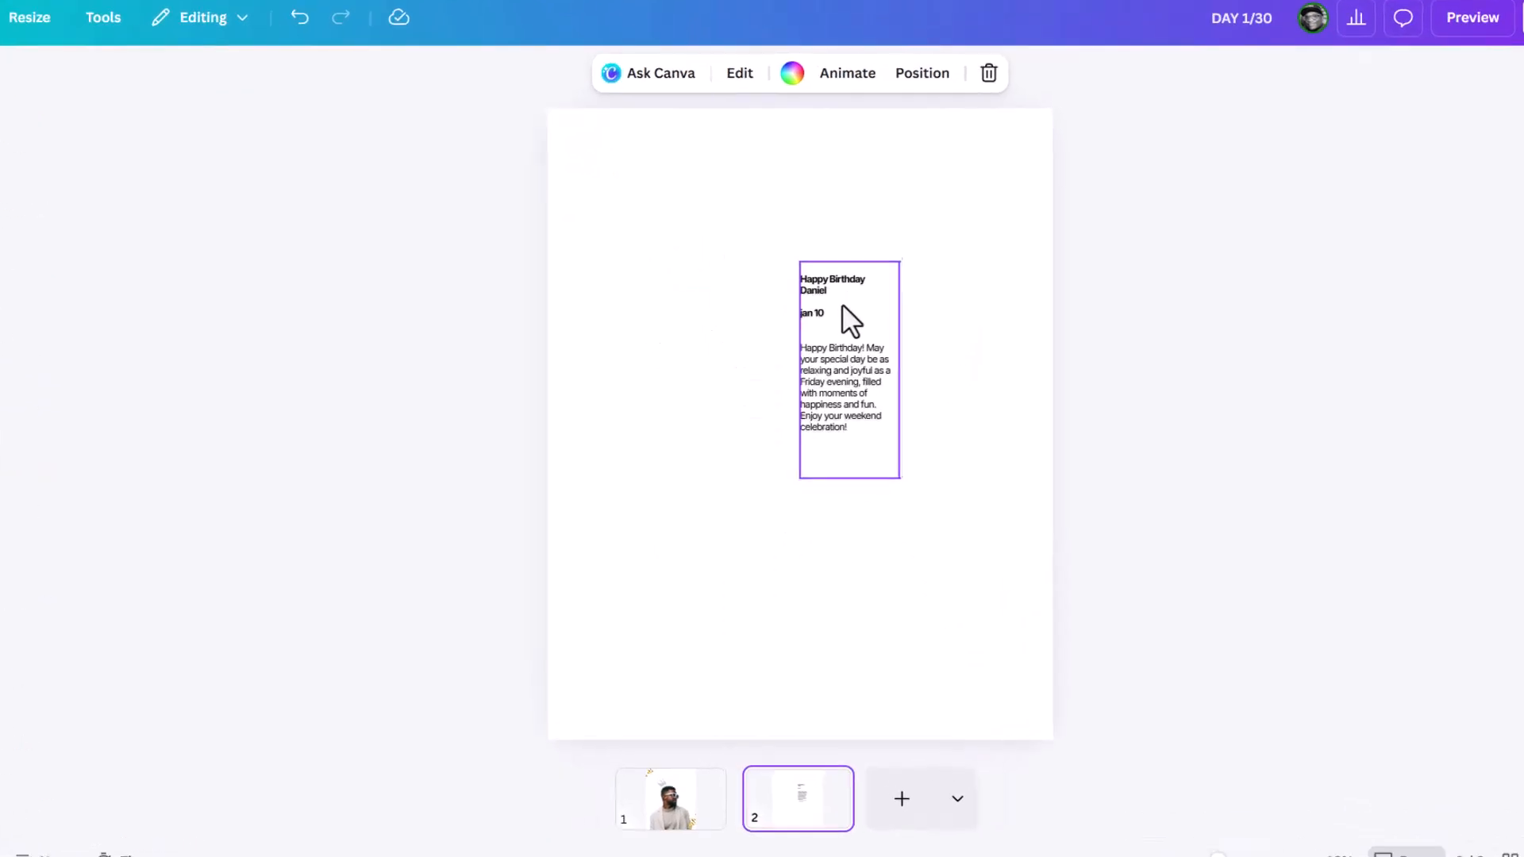
{"action": "left_click", "coordinate": [843, 307]}
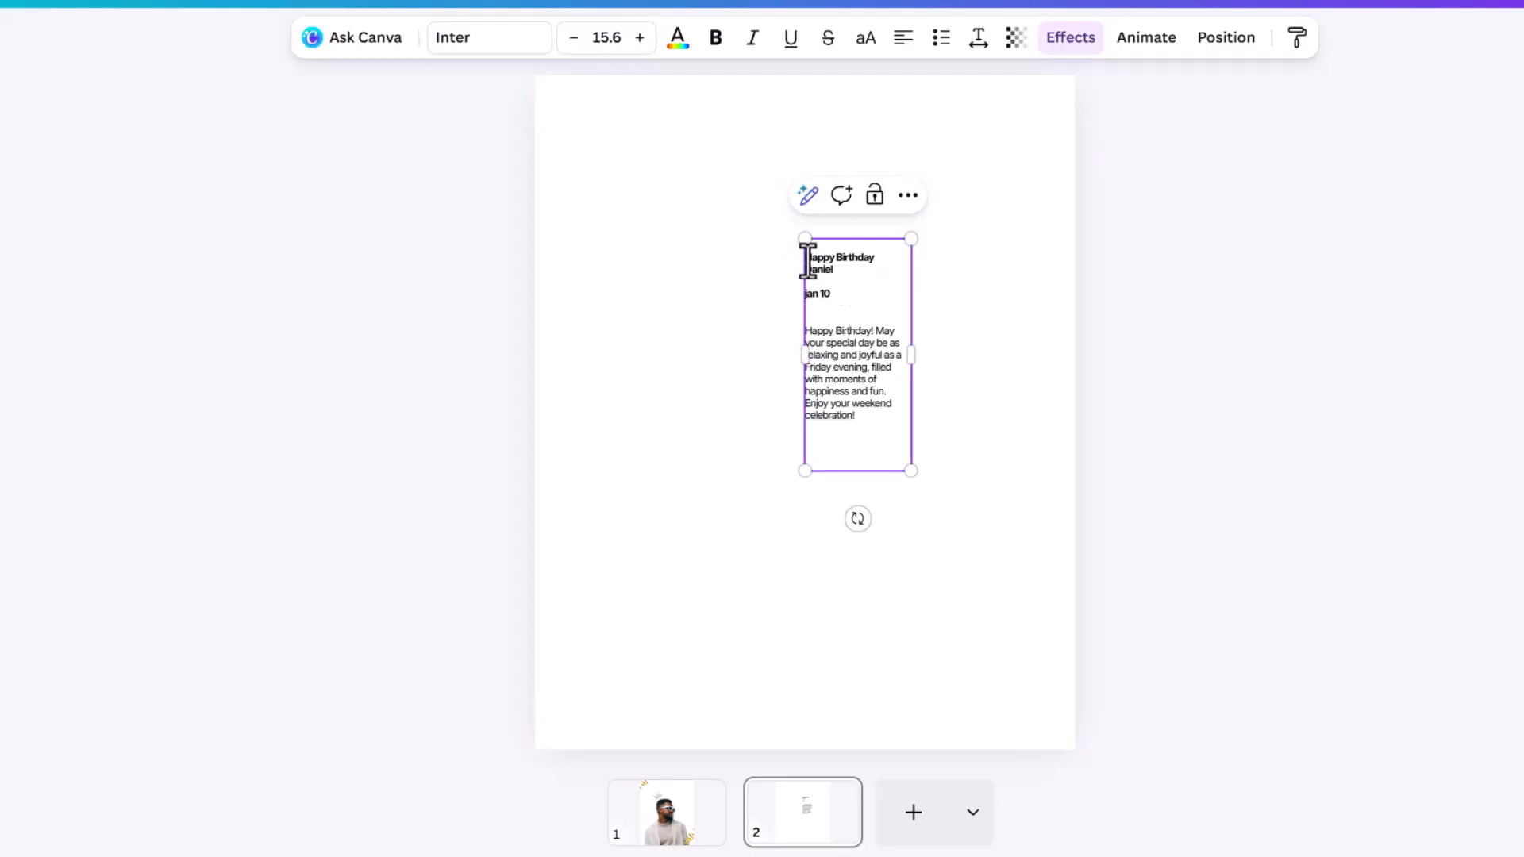
{"action": "left_click_drag", "start_coordinate": [806, 259], "coordinate": [886, 260]}
{"action": "key", "text": "ctrl+c"}
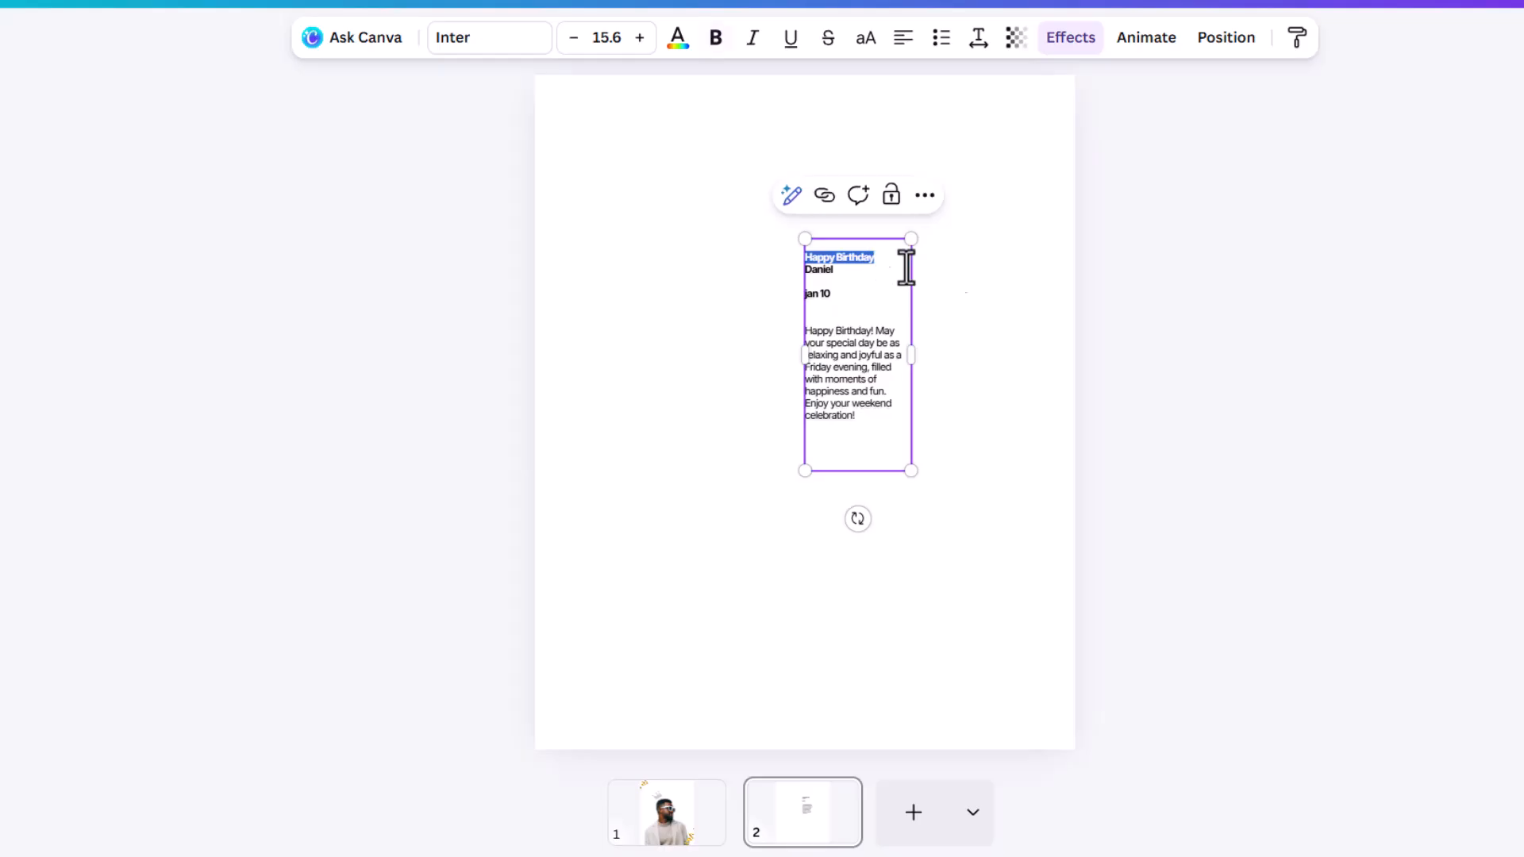
{"action": "key", "text": "BackSpace"}
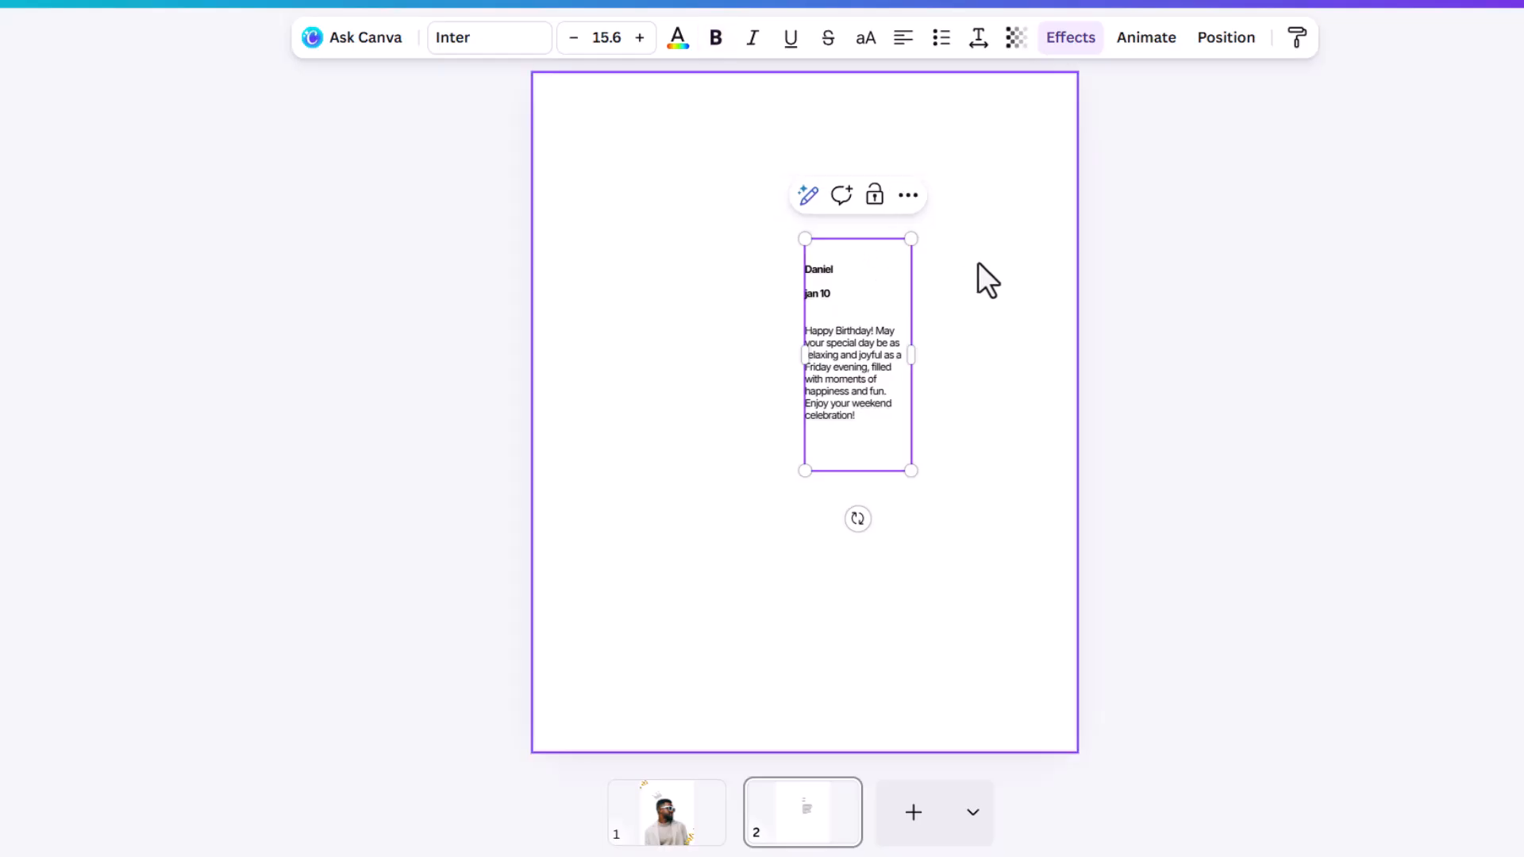
Step: Paste 'Happy Birthday' onto the portrait page and make it bold Inter
{"action": "left_click", "coordinate": [666, 813]}
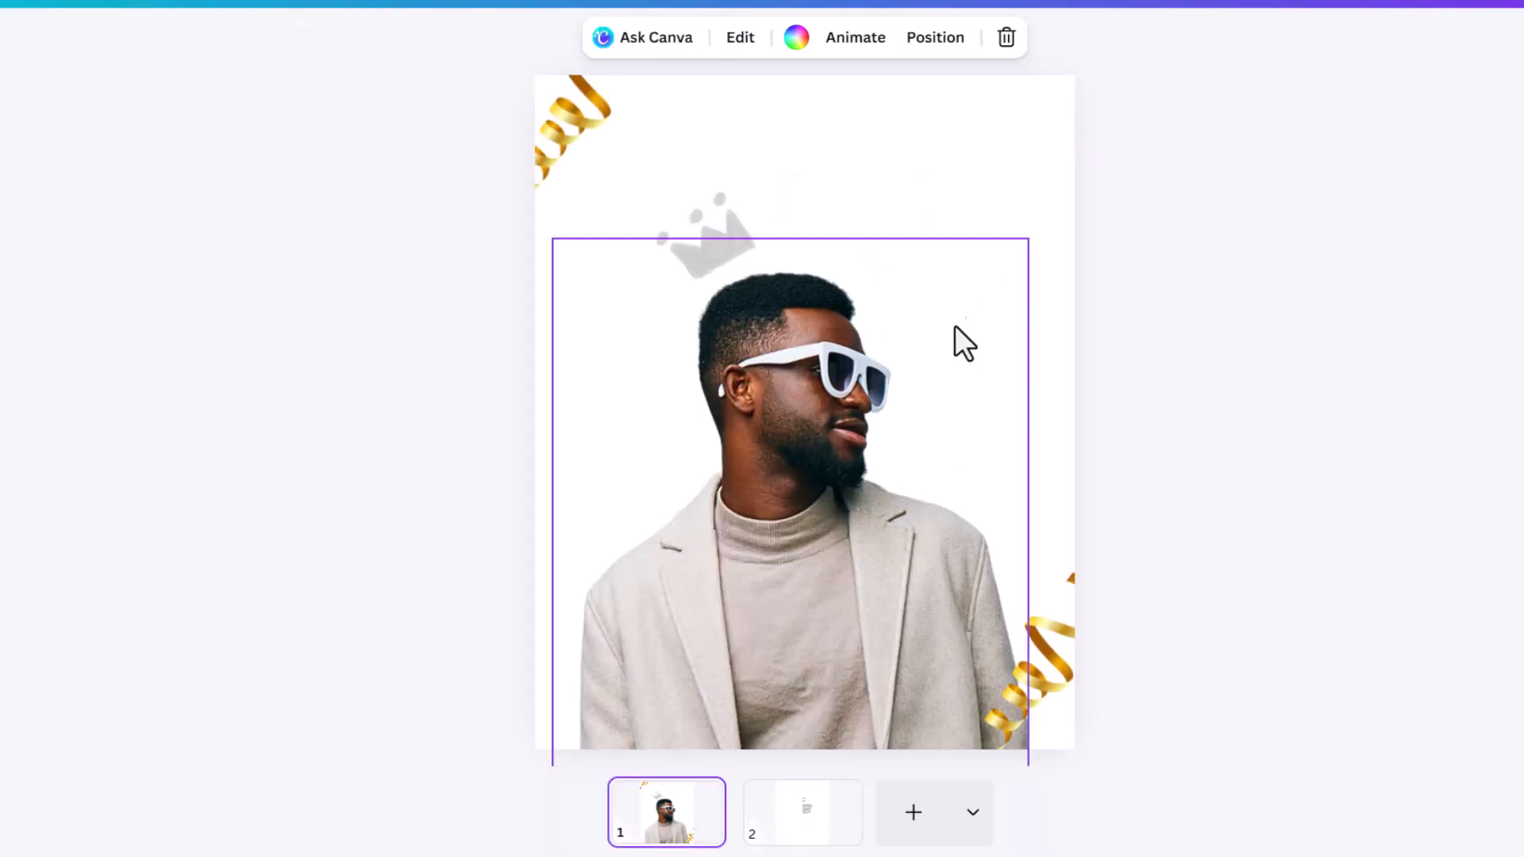
{"action": "key", "text": "ctrl+v"}
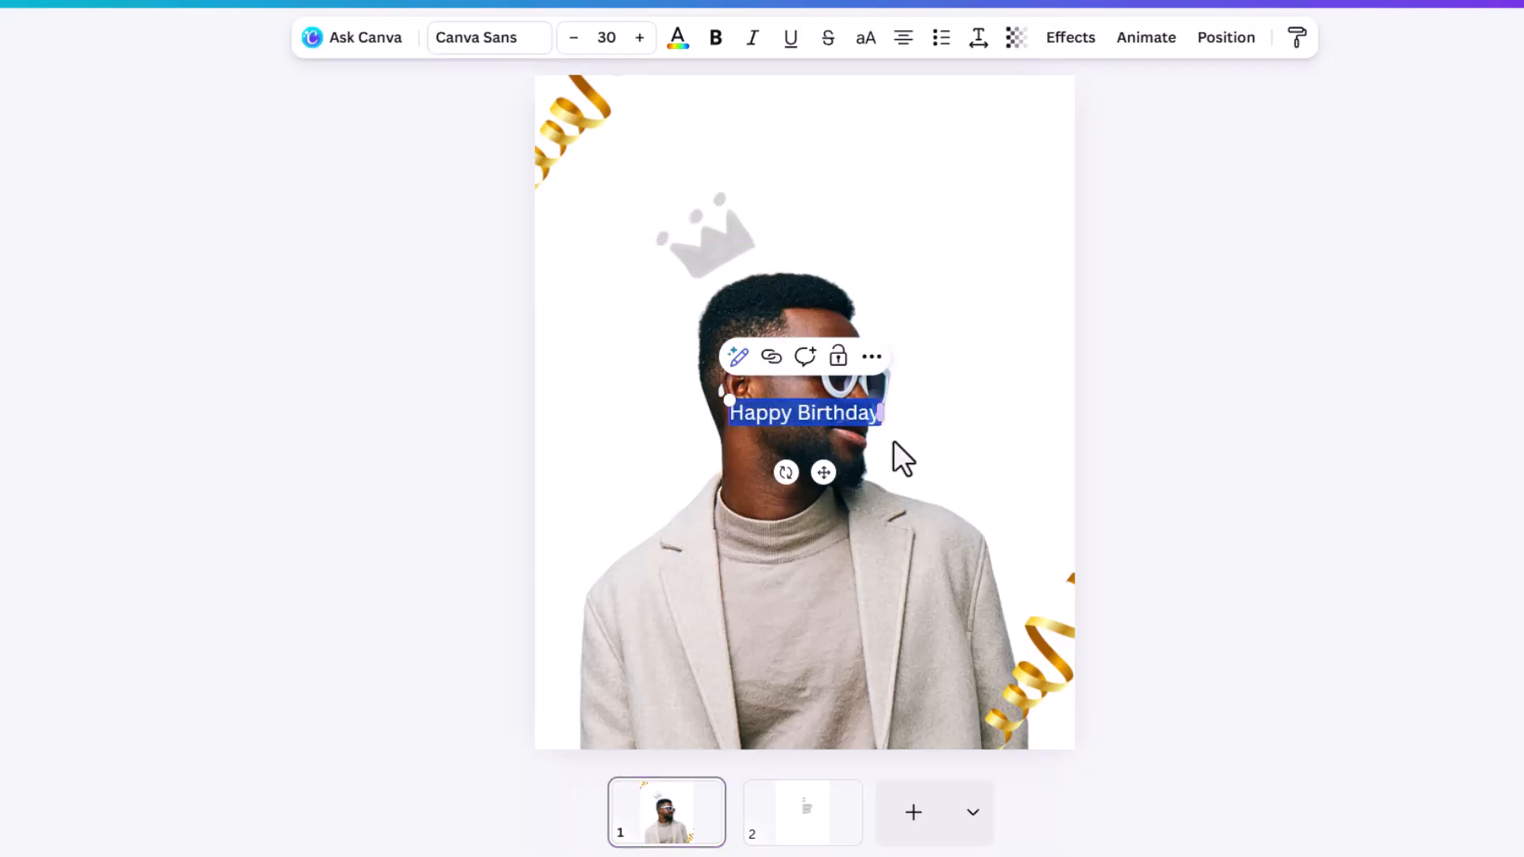
{"action": "left_click", "coordinate": [490, 44]}
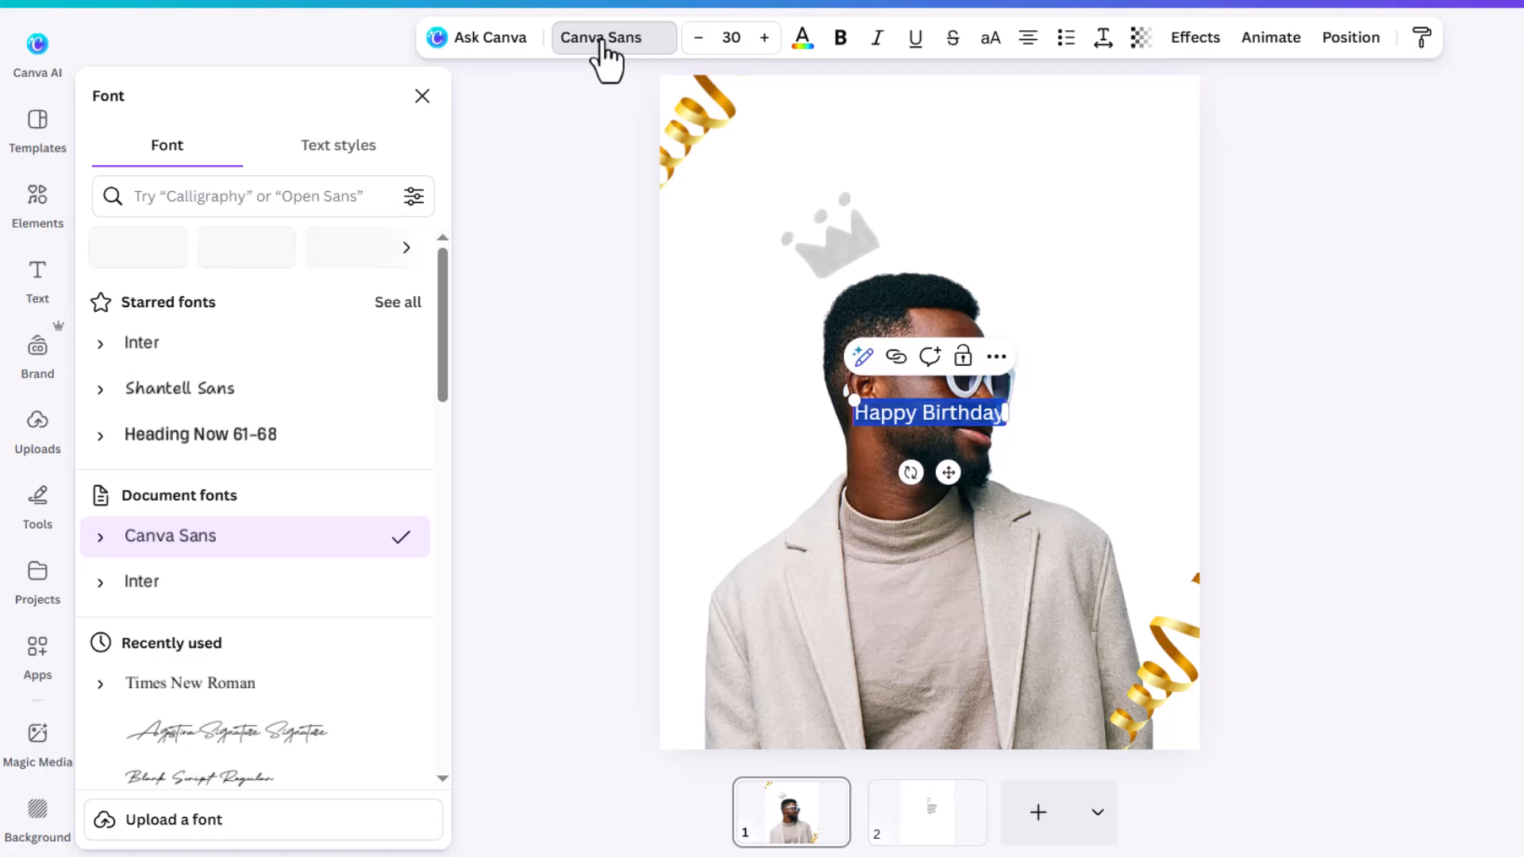
{"action": "left_click", "coordinate": [184, 361]}
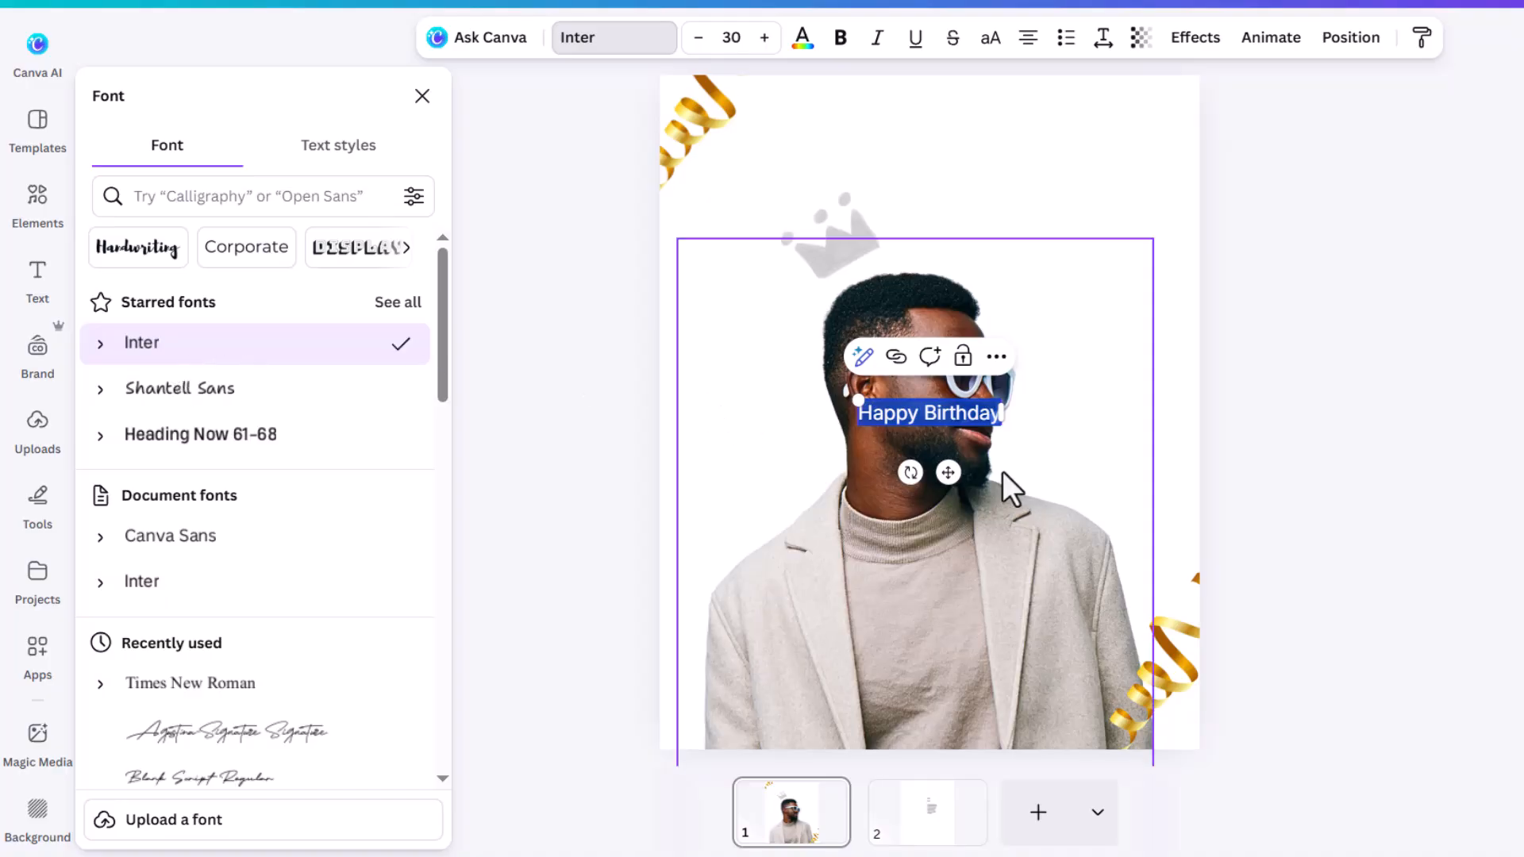
{"action": "left_click", "coordinate": [841, 40]}
Step: Place 'Happy Birthday' beside the crown at size 36.2 and drag a copy near the top
{"action": "left_click_drag", "start_coordinate": [949, 473], "coordinate": [1049, 302]}
{"action": "left_click_drag", "start_coordinate": [1110, 254], "coordinate": [1123, 259]}
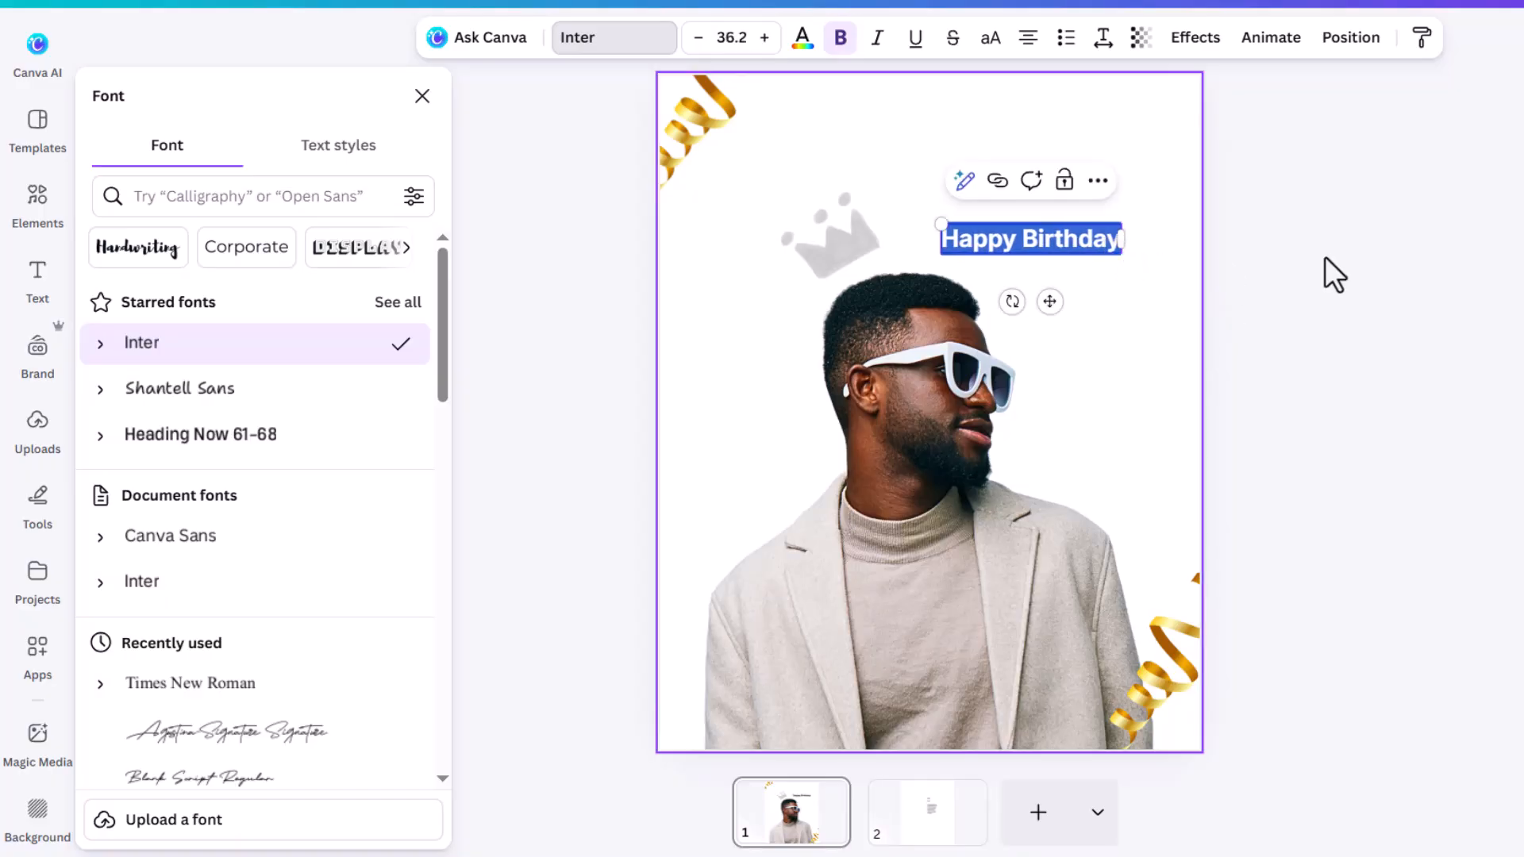
{"action": "left_click", "coordinate": [1324, 256]}
{"action": "left_click", "coordinate": [1321, 254]}
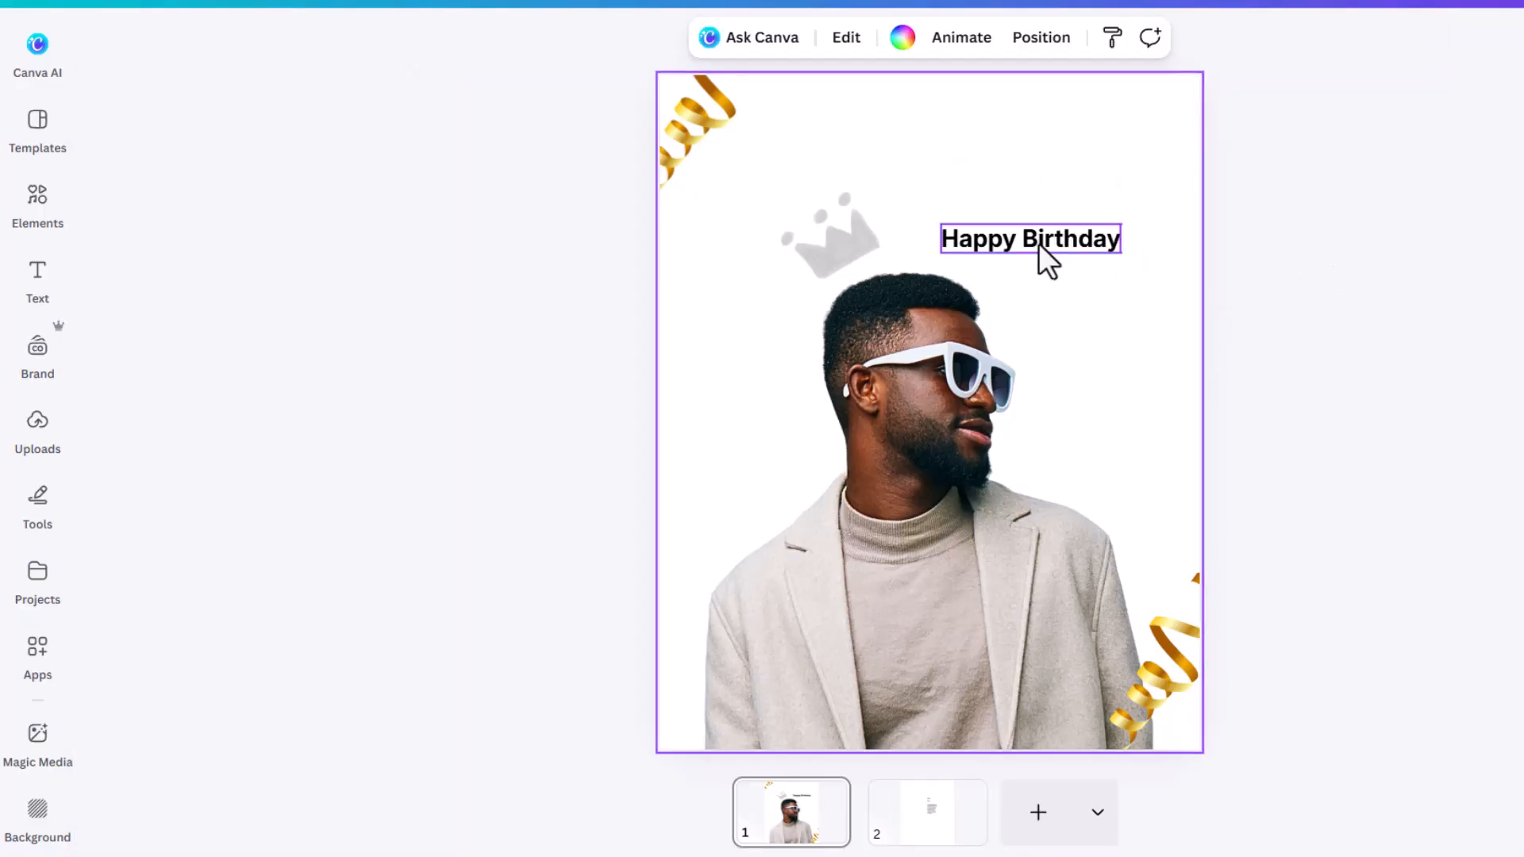
{"action": "left_click", "coordinate": [1065, 244]}
{"action": "left_click_drag", "start_coordinate": [1068, 244], "coordinate": [926, 157]}
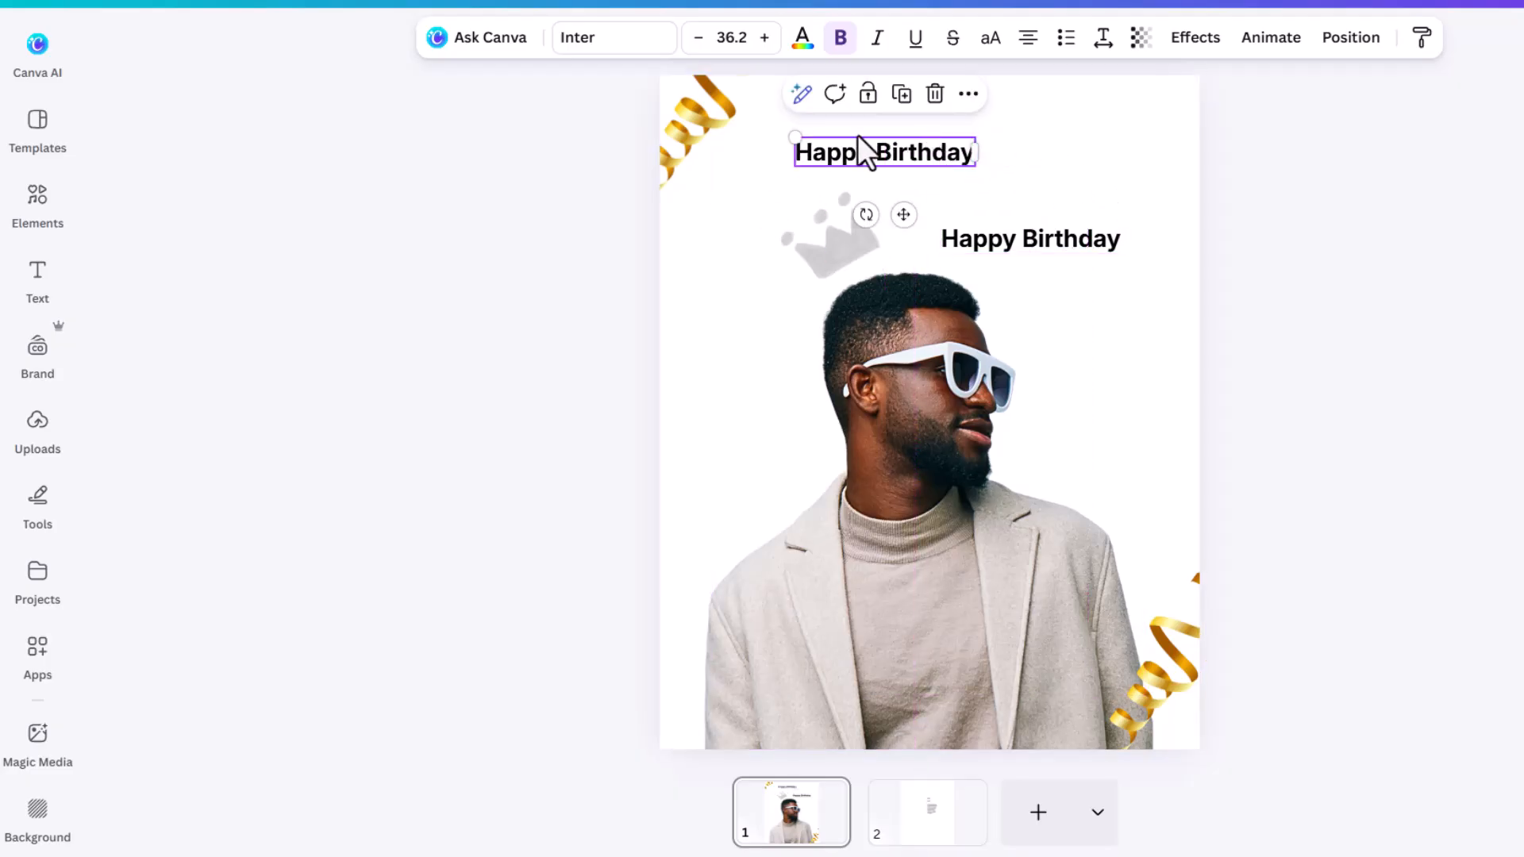
Step: Retype the top copy as 'dan' and switch it to uppercase
{"action": "double_click", "coordinate": [951, 159]}
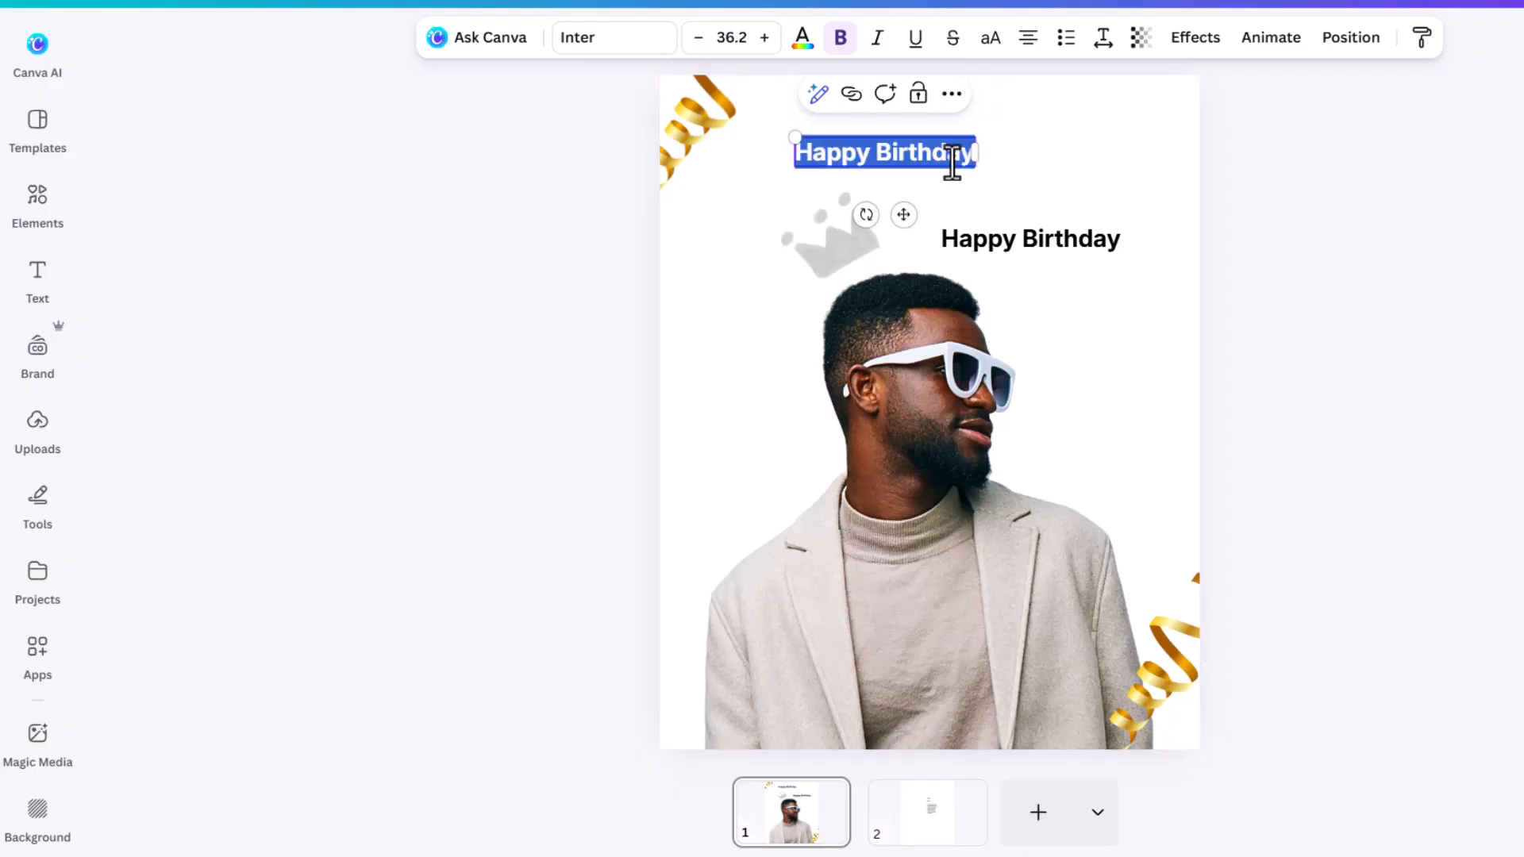
{"action": "type", "text": "dan"}
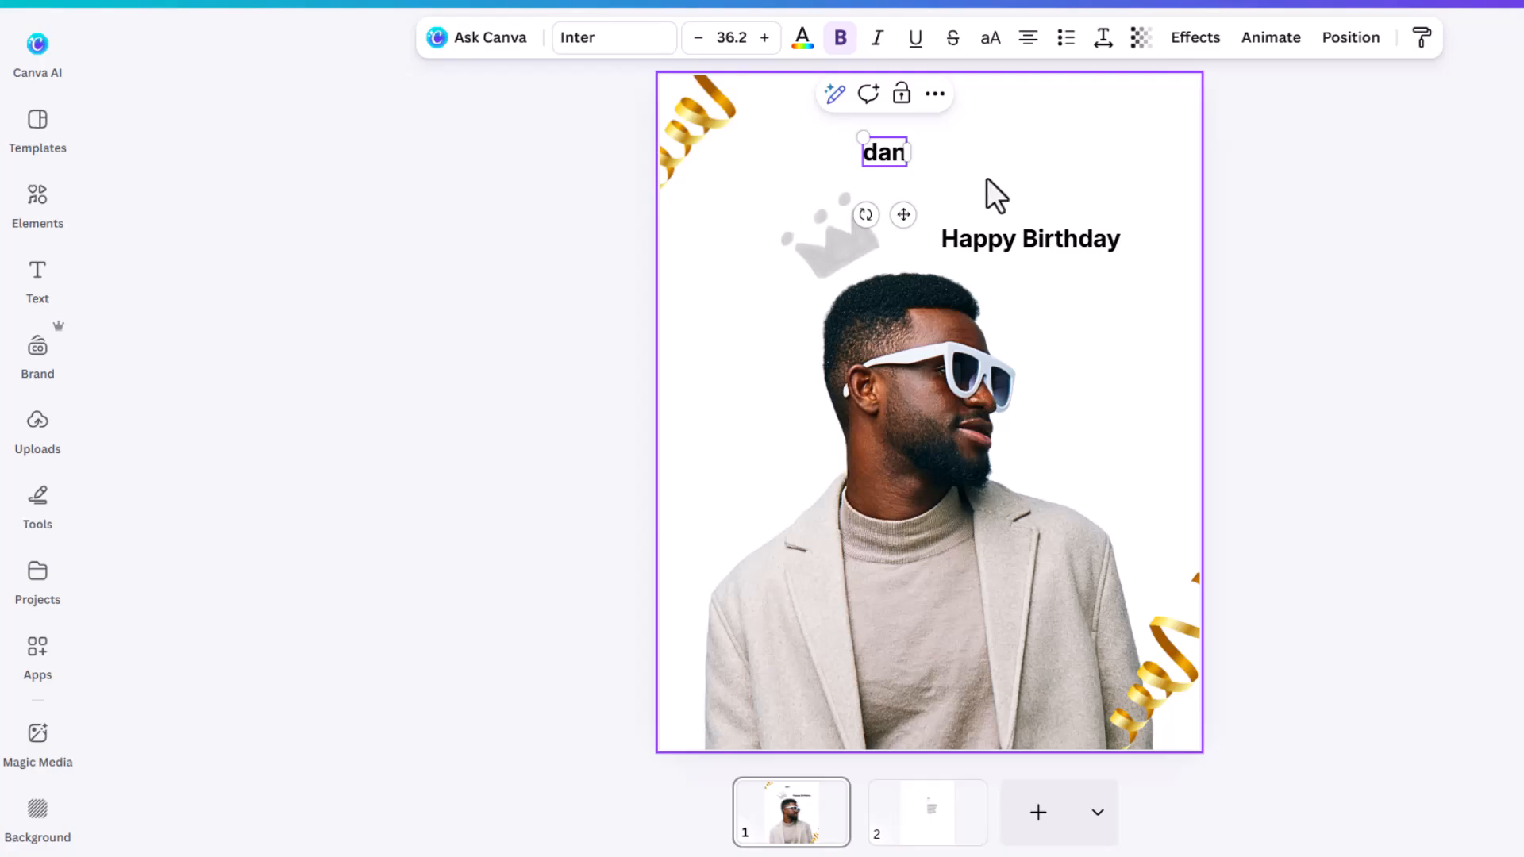
{"action": "left_click", "coordinate": [1095, 155]}
{"action": "left_click", "coordinate": [890, 155]}
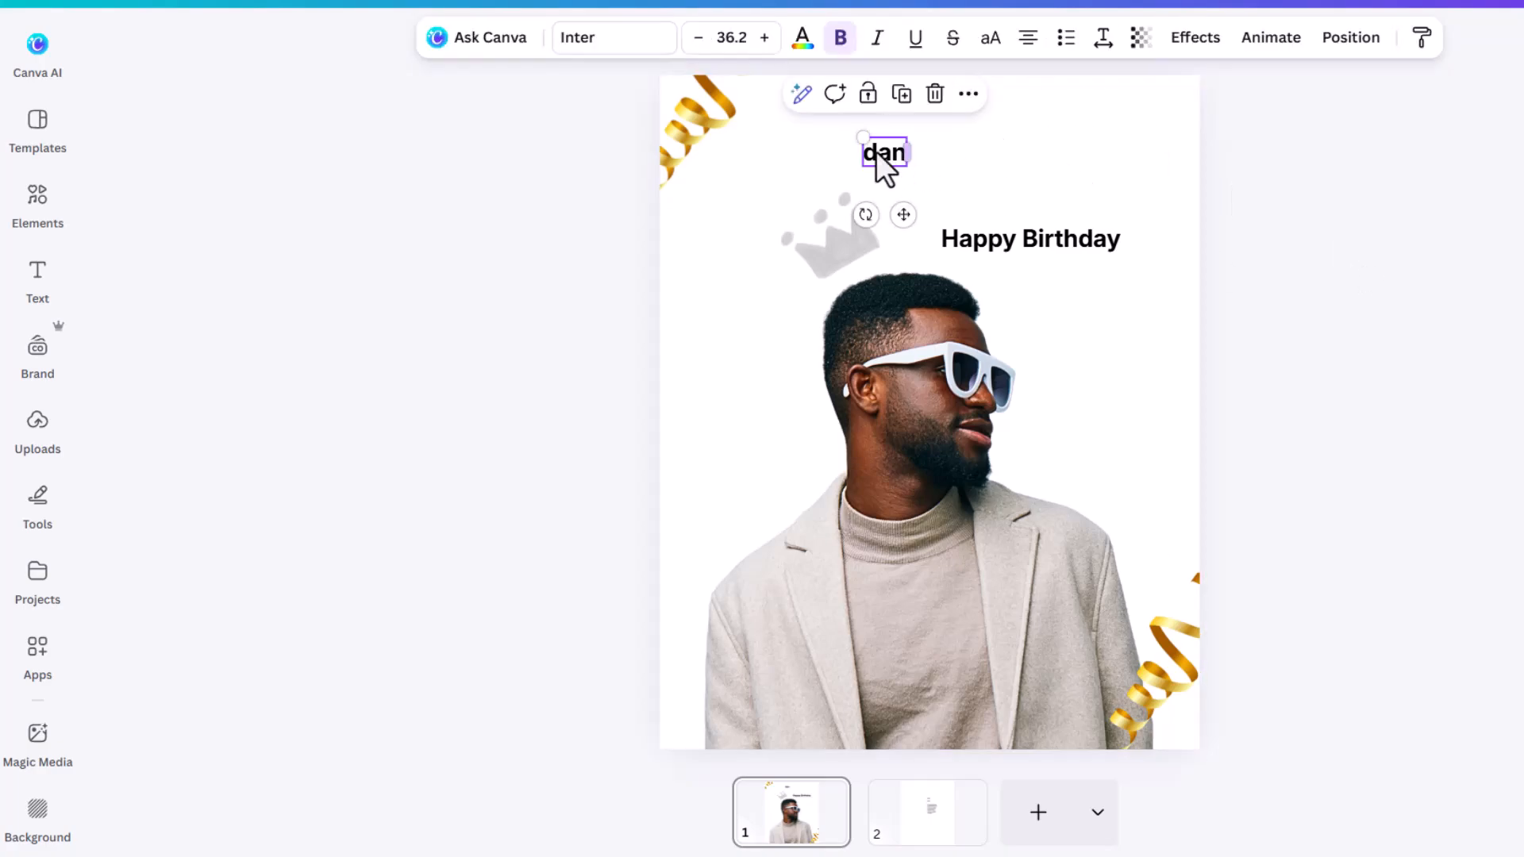
{"action": "left_click", "coordinate": [990, 38]}
Step: Give DAN the starred font Heading Now 31-38, leaving Happy Birthday unchanged
{"action": "left_click", "coordinate": [605, 38]}
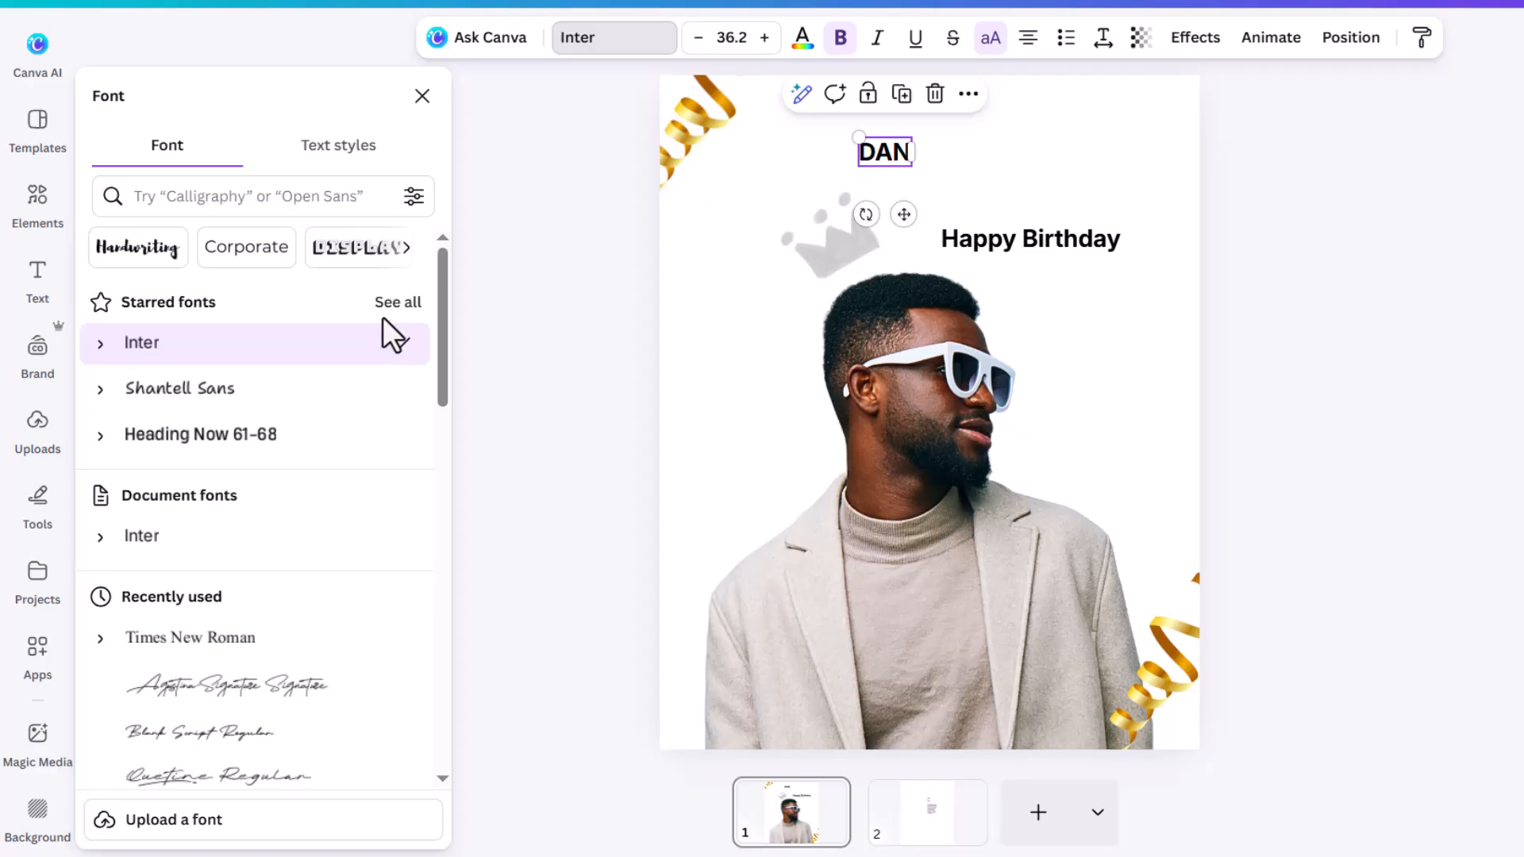
{"action": "left_click", "coordinate": [396, 302]}
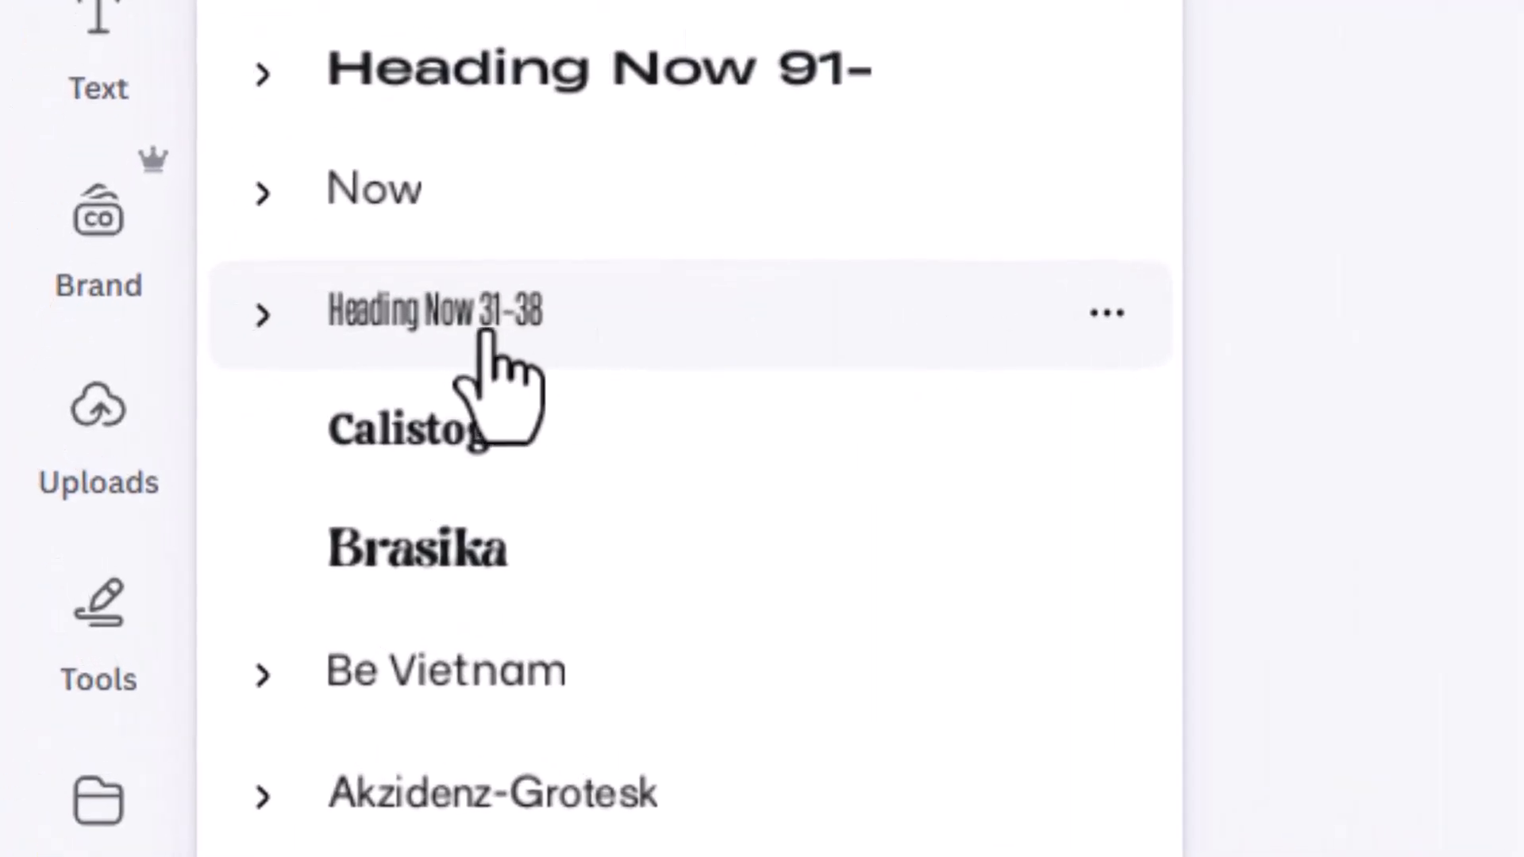
{"action": "left_click", "coordinate": [486, 337]}
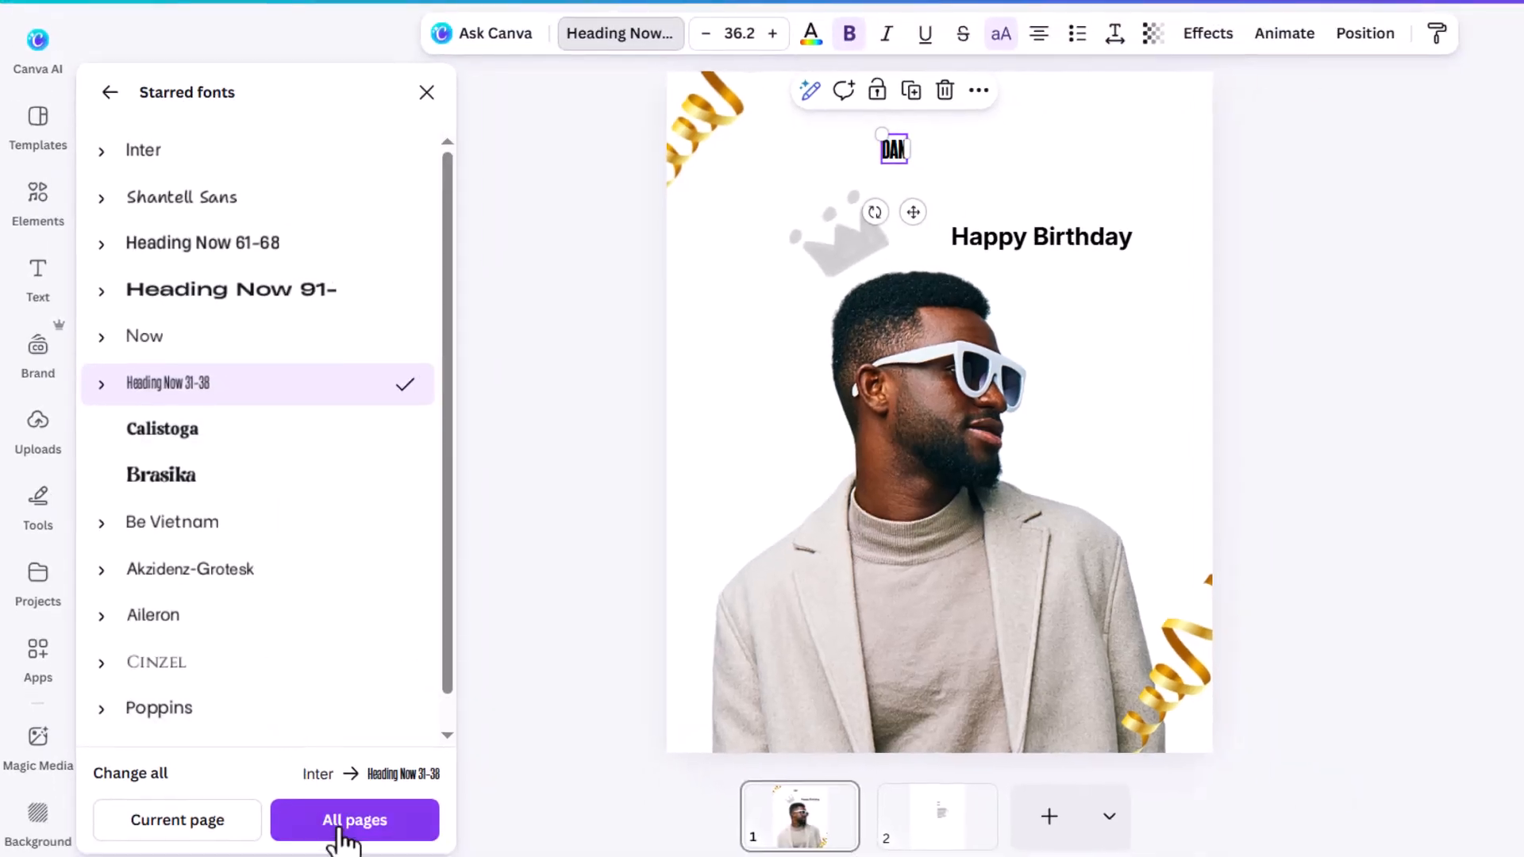
{"action": "left_click", "coordinate": [353, 826]}
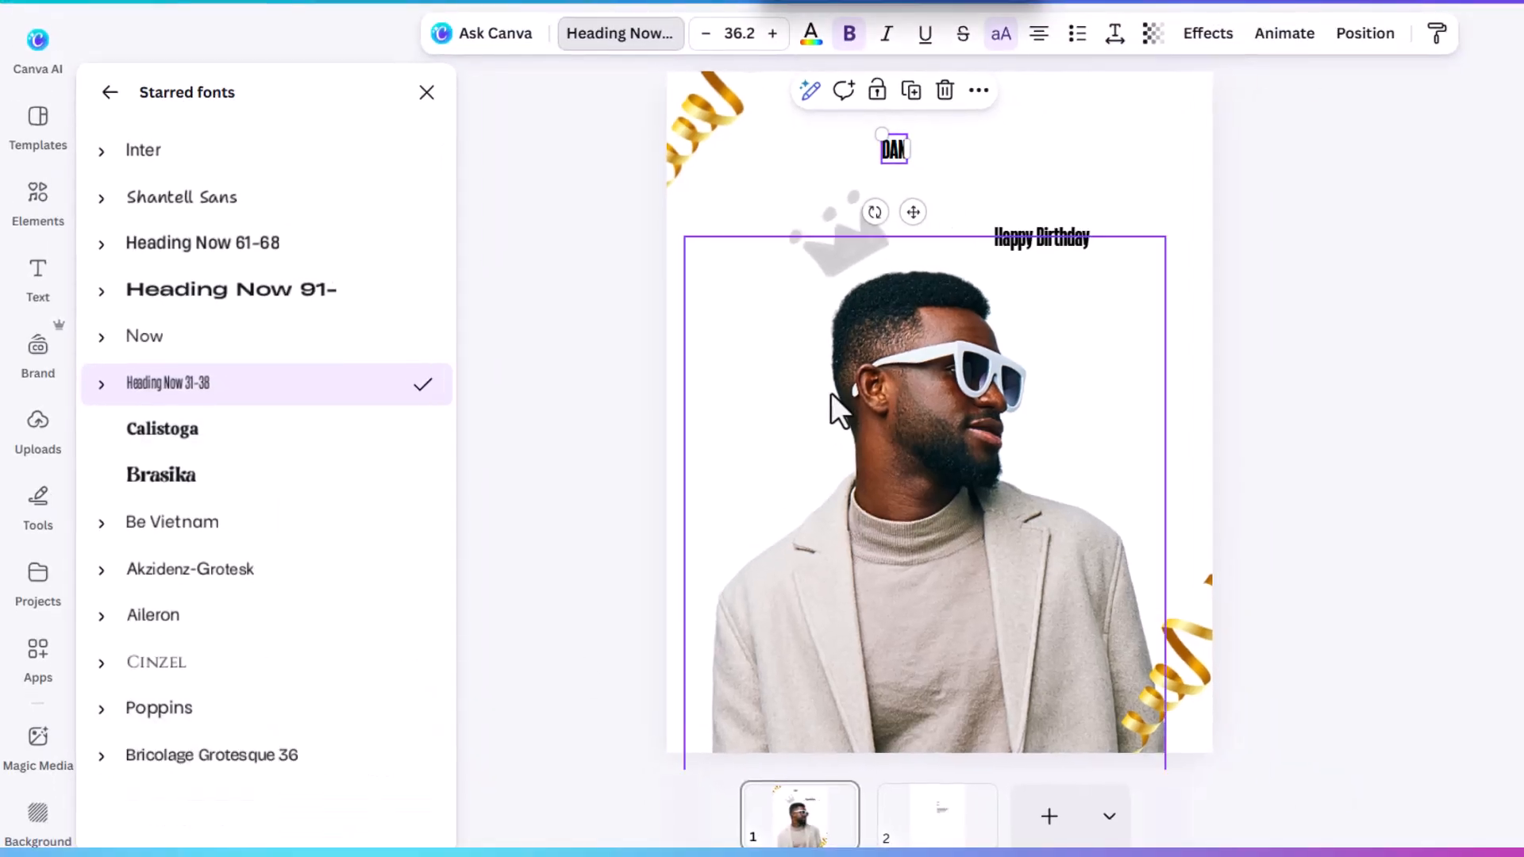
{"action": "key", "text": "ctrl+z"}
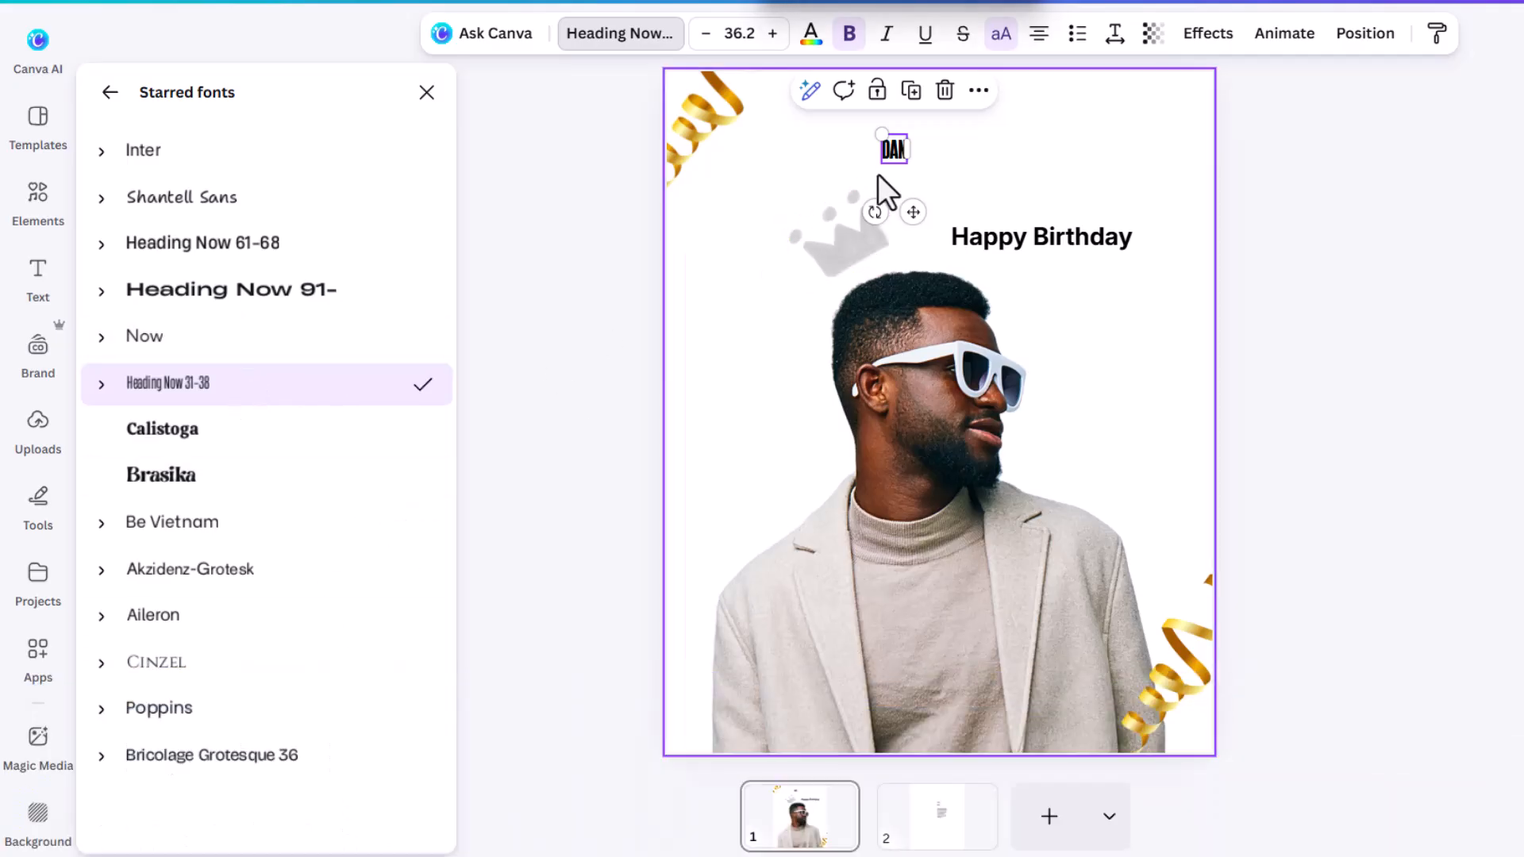
Step: Enlarge DAN to about 695 and centre it across the middle of the page
{"action": "left_click_drag", "start_coordinate": [879, 127], "coordinate": [606, 106]}
{"action": "left_click_drag", "start_coordinate": [1039, 162], "coordinate": [1064, 476]}
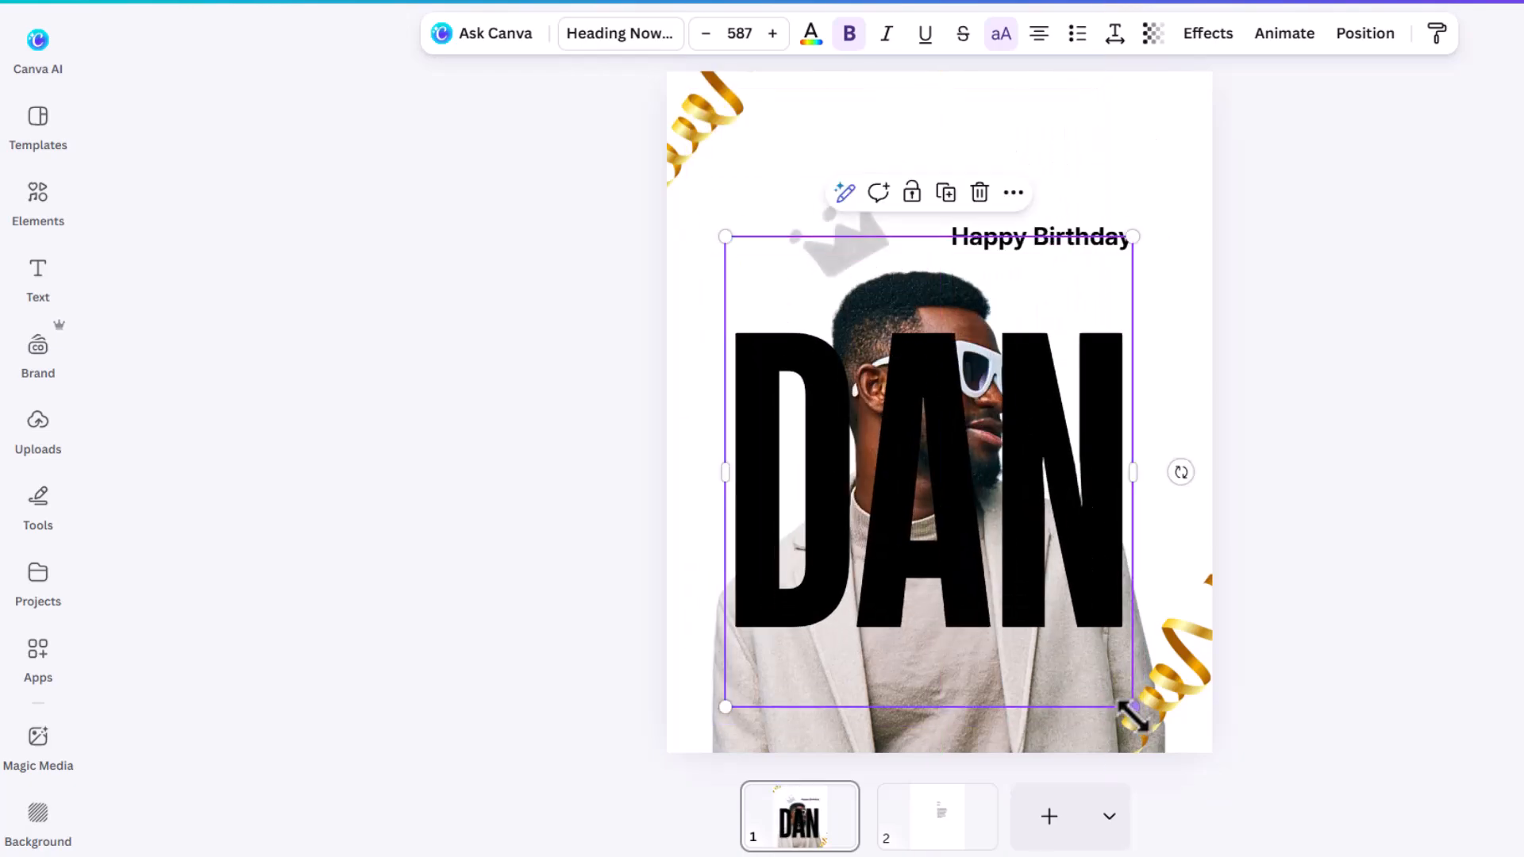
{"action": "left_click_drag", "start_coordinate": [1132, 706], "coordinate": [1184, 754]}
{"action": "left_click_drag", "start_coordinate": [1097, 529], "coordinate": [1096, 544]}
Step: Fill DAN with the red-orange gradient, swapping stops so orange is left and red right
{"action": "left_click", "coordinate": [1300, 387]}
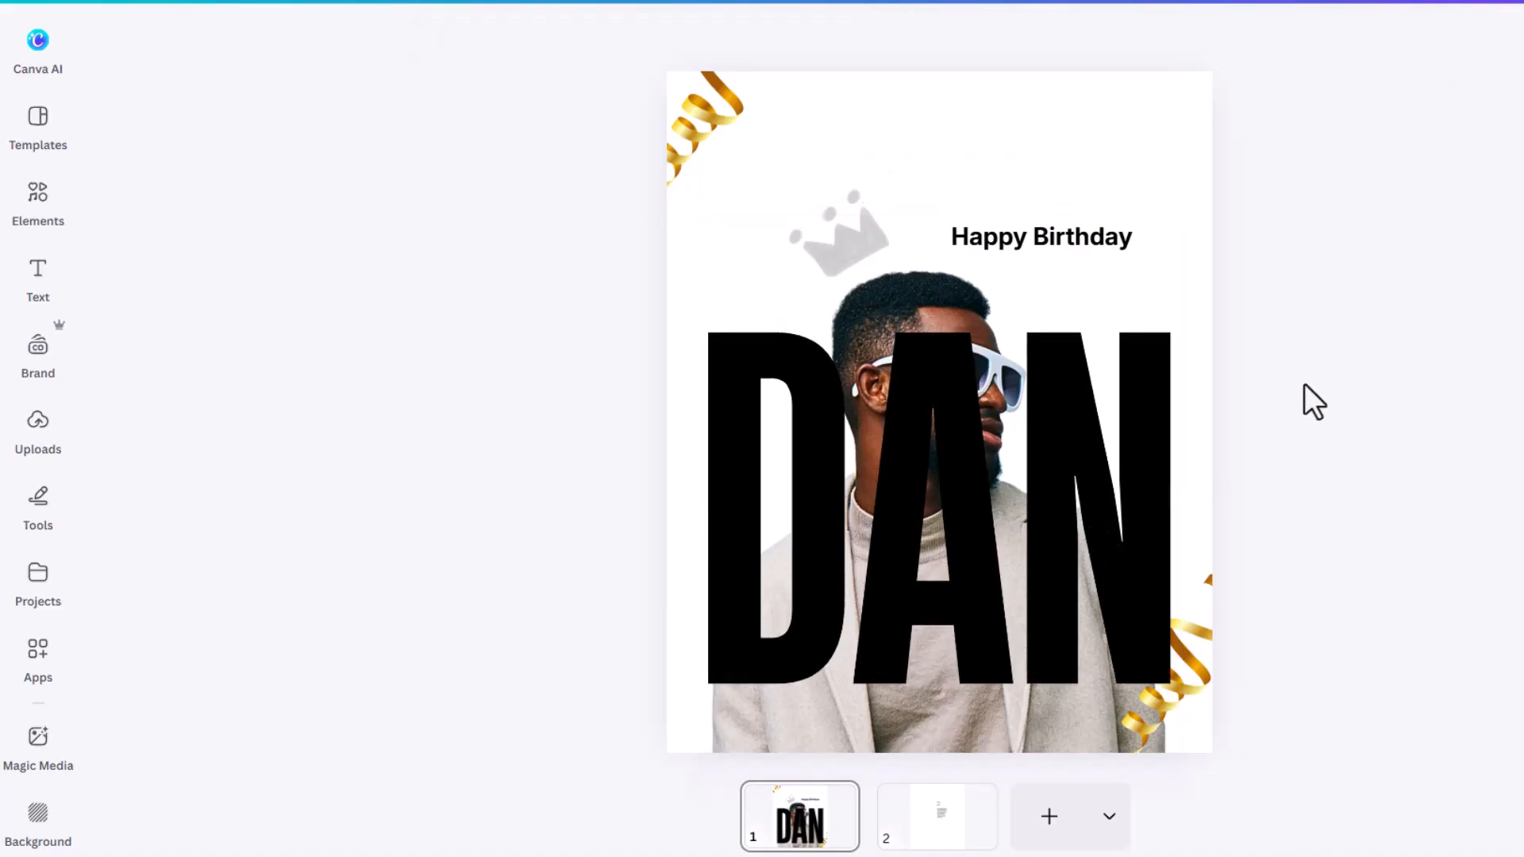
{"action": "left_click", "coordinate": [1156, 386]}
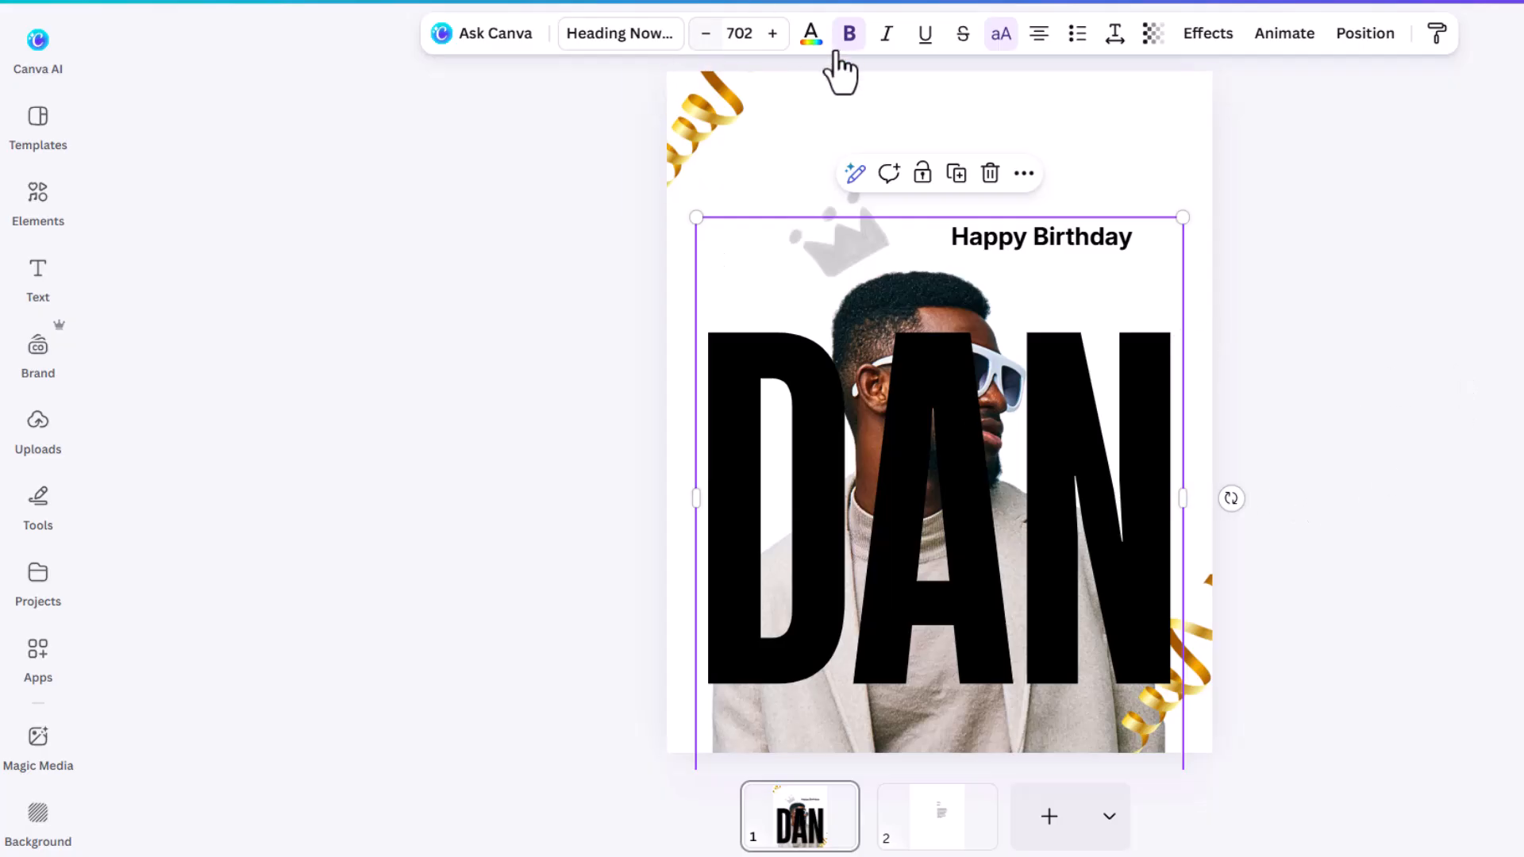
{"action": "left_click", "coordinate": [811, 49]}
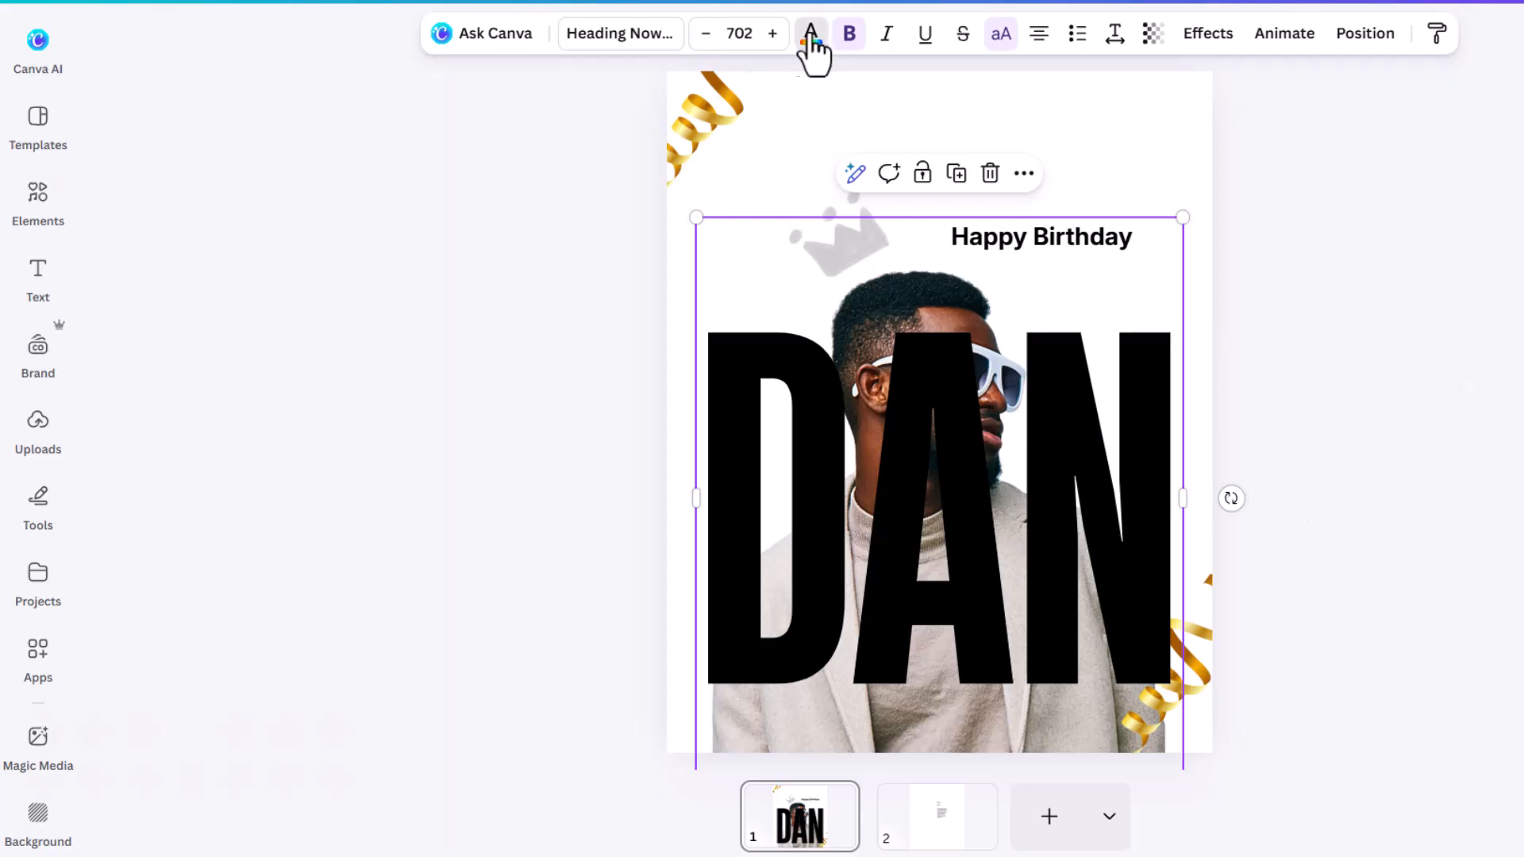
{"action": "scroll", "coordinate": [329, 460], "scroll_direction": "down", "scroll_amount": 3}
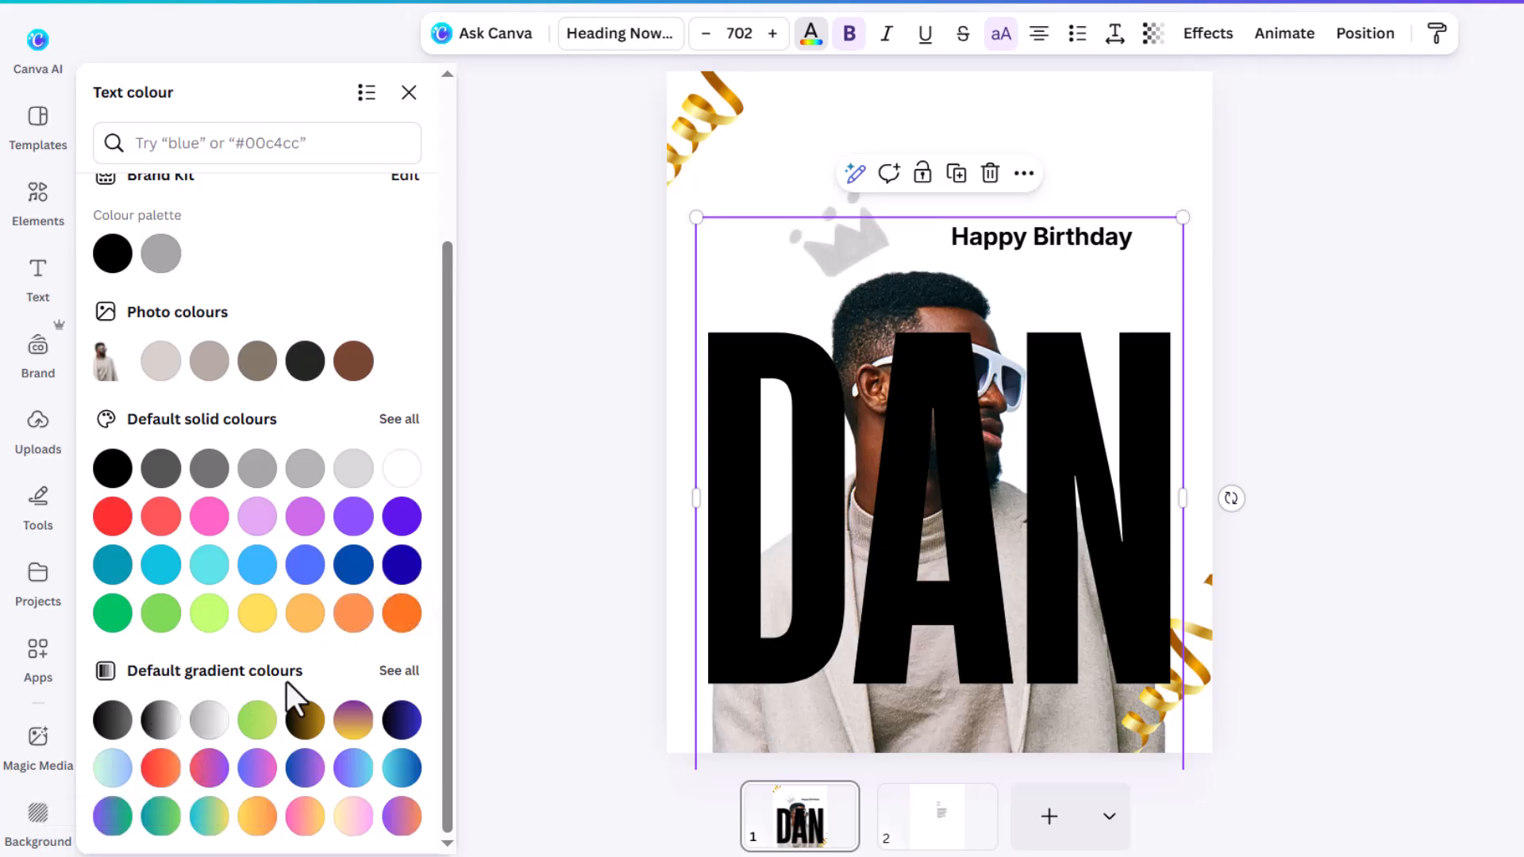
{"action": "left_click", "coordinate": [161, 772]}
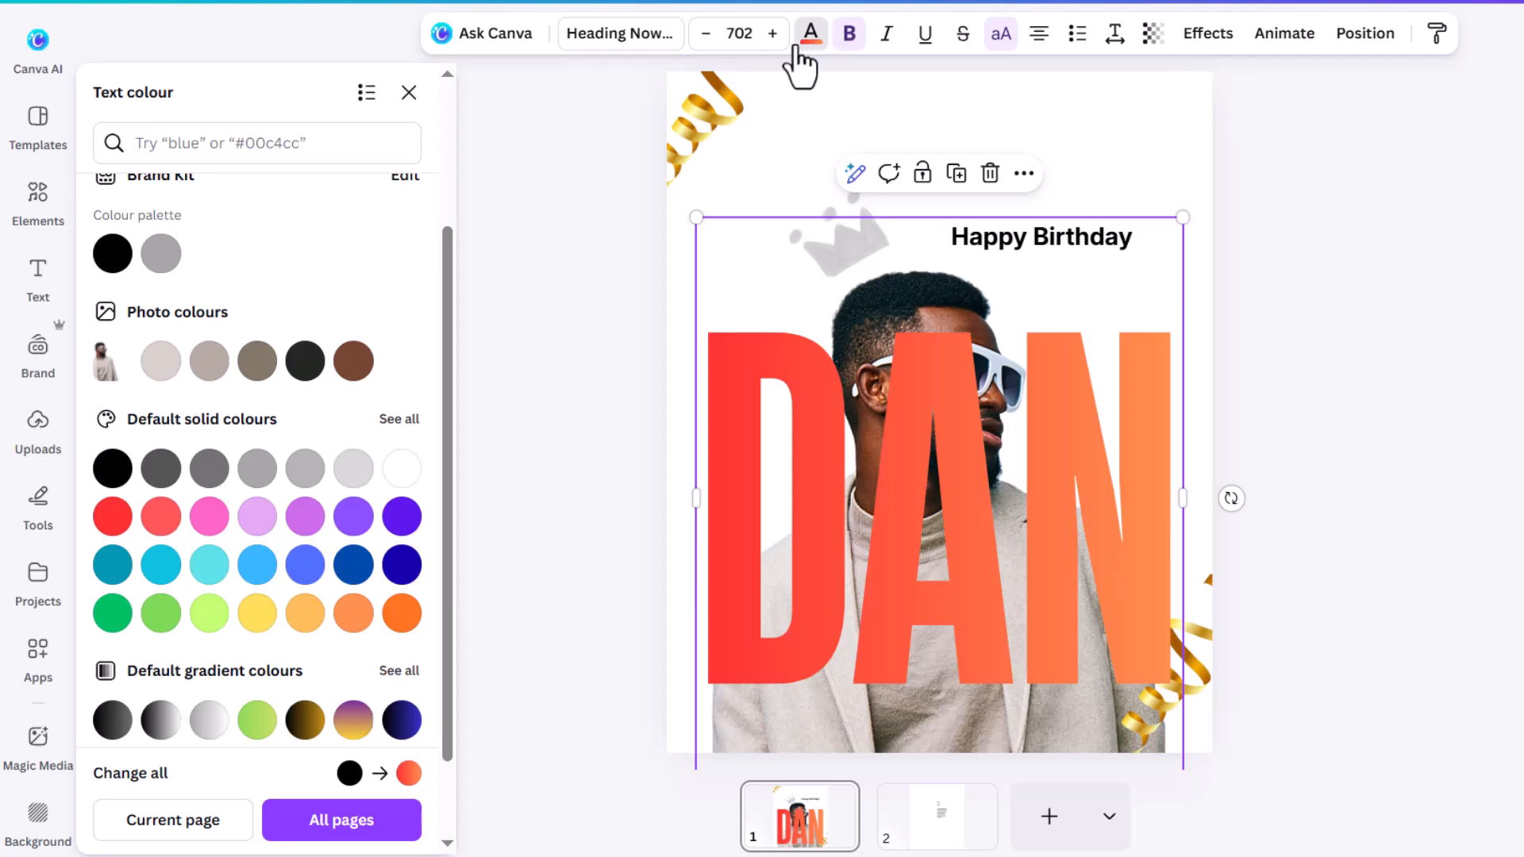
{"action": "scroll", "coordinate": [310, 297], "scroll_direction": "up", "scroll_amount": 3}
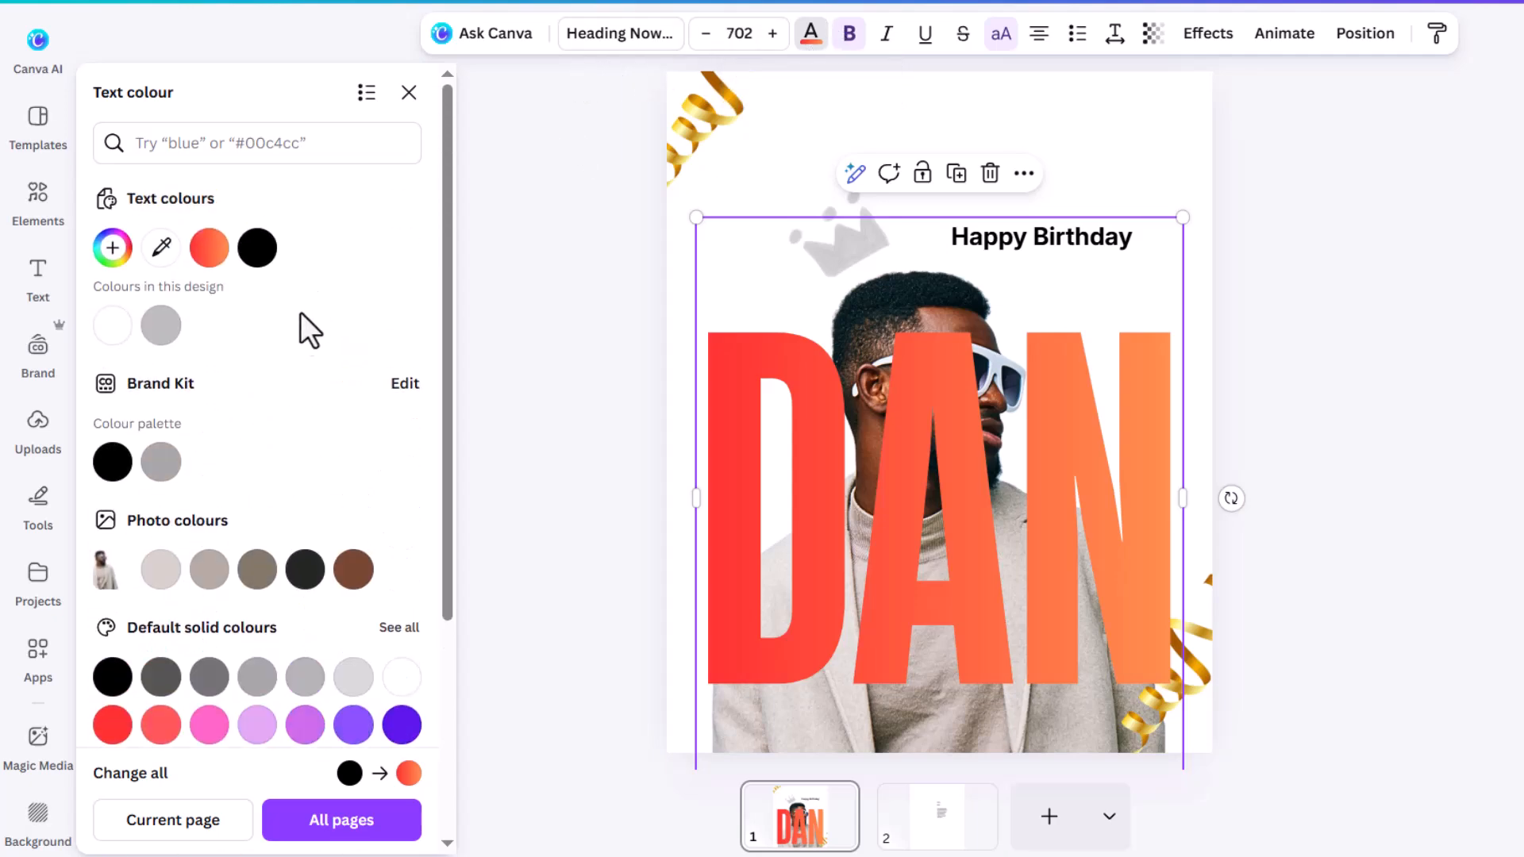
{"action": "left_click", "coordinate": [209, 249]}
{"action": "left_click", "coordinate": [209, 248]}
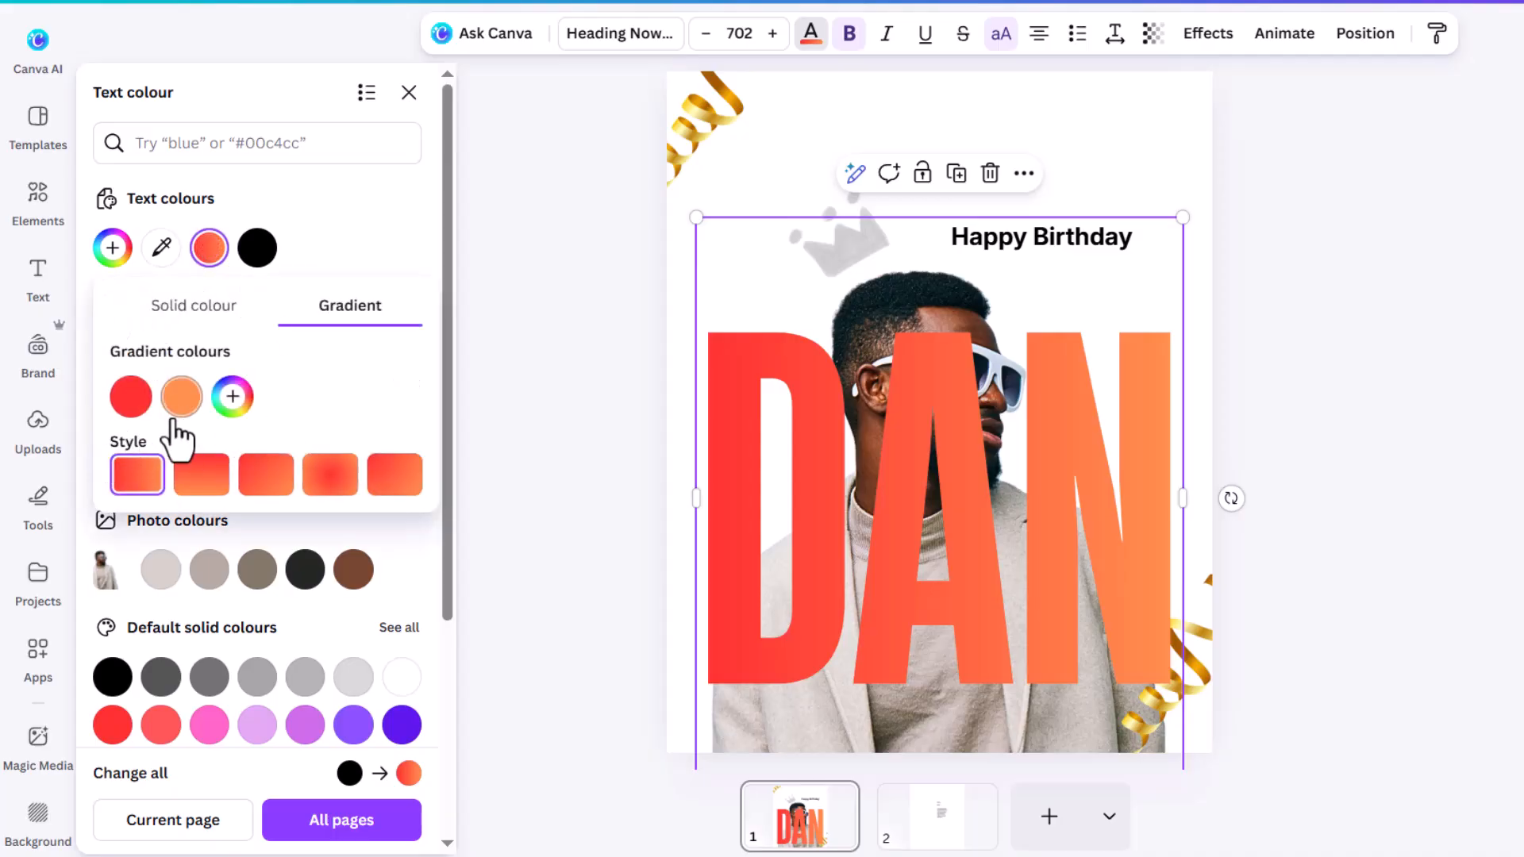
{"action": "left_click_drag", "start_coordinate": [127, 401], "coordinate": [198, 399]}
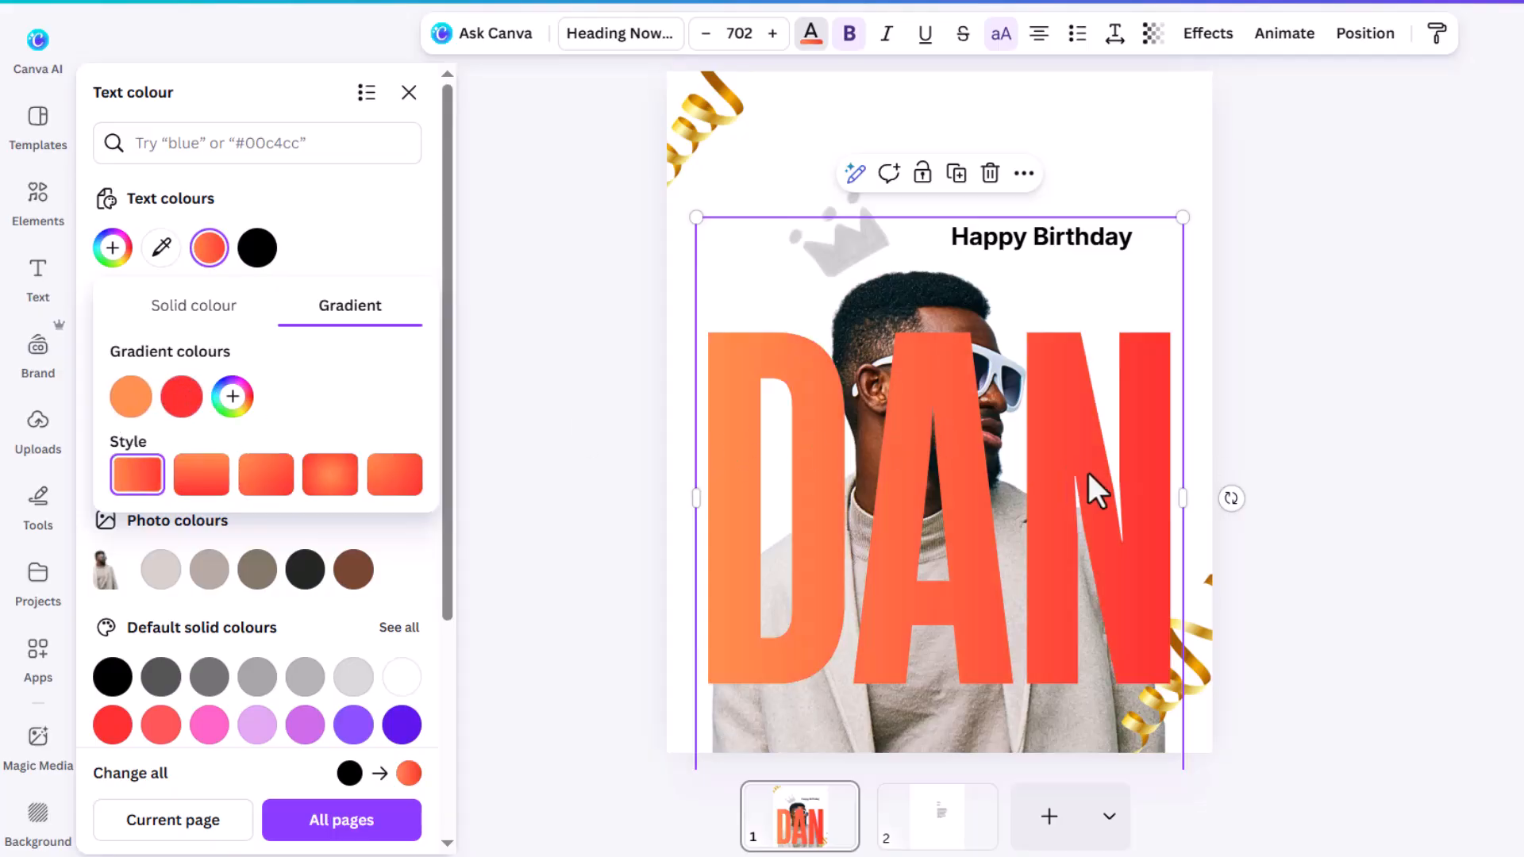
Step: Drag DAN below the man's photo in the Layers list, just above the background
{"action": "left_click", "coordinate": [1364, 35]}
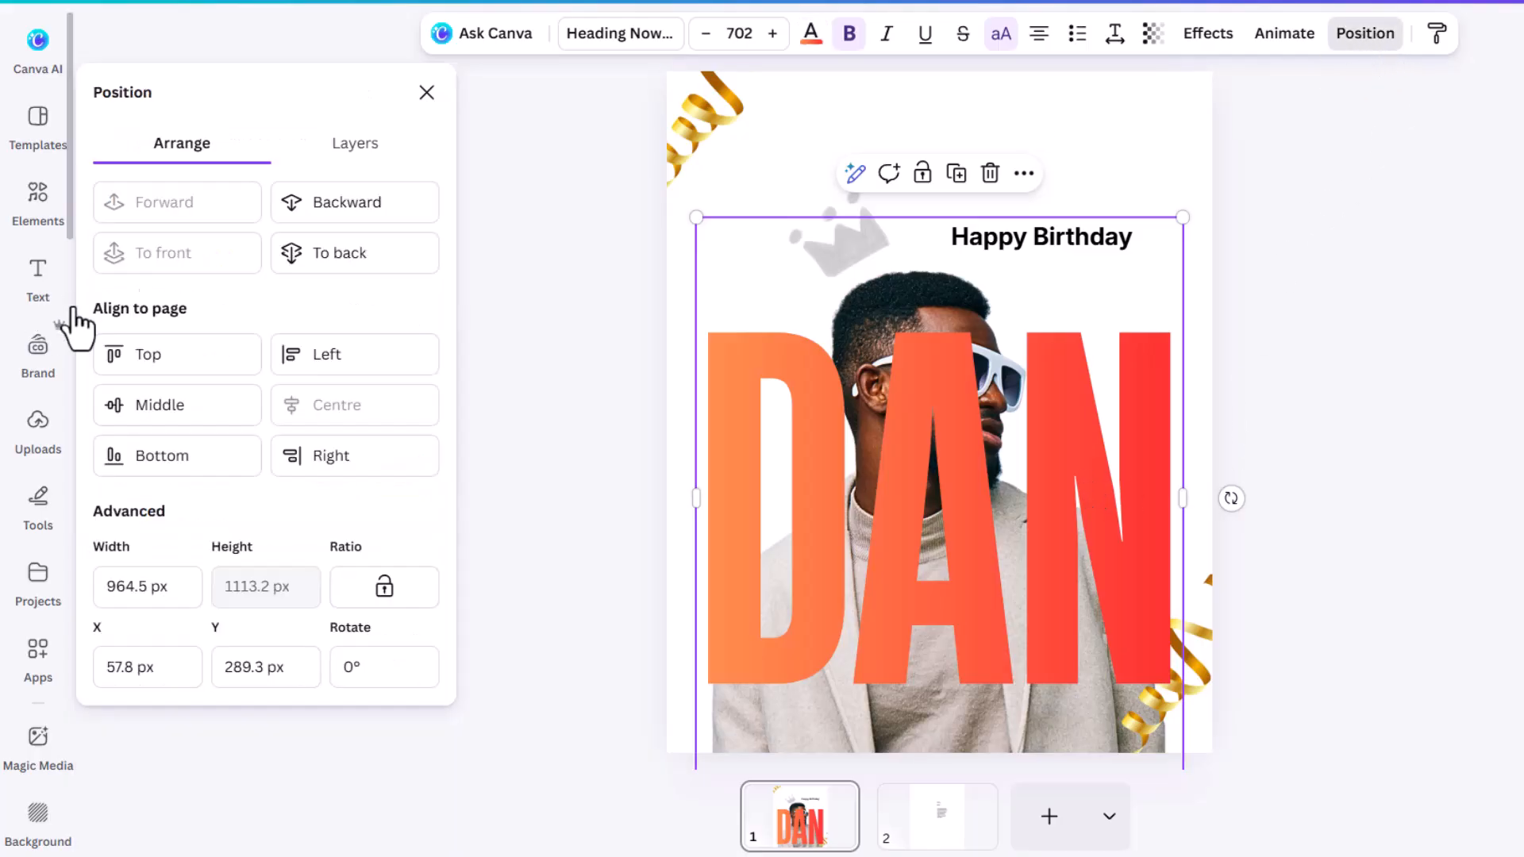
{"action": "left_click", "coordinate": [359, 155]}
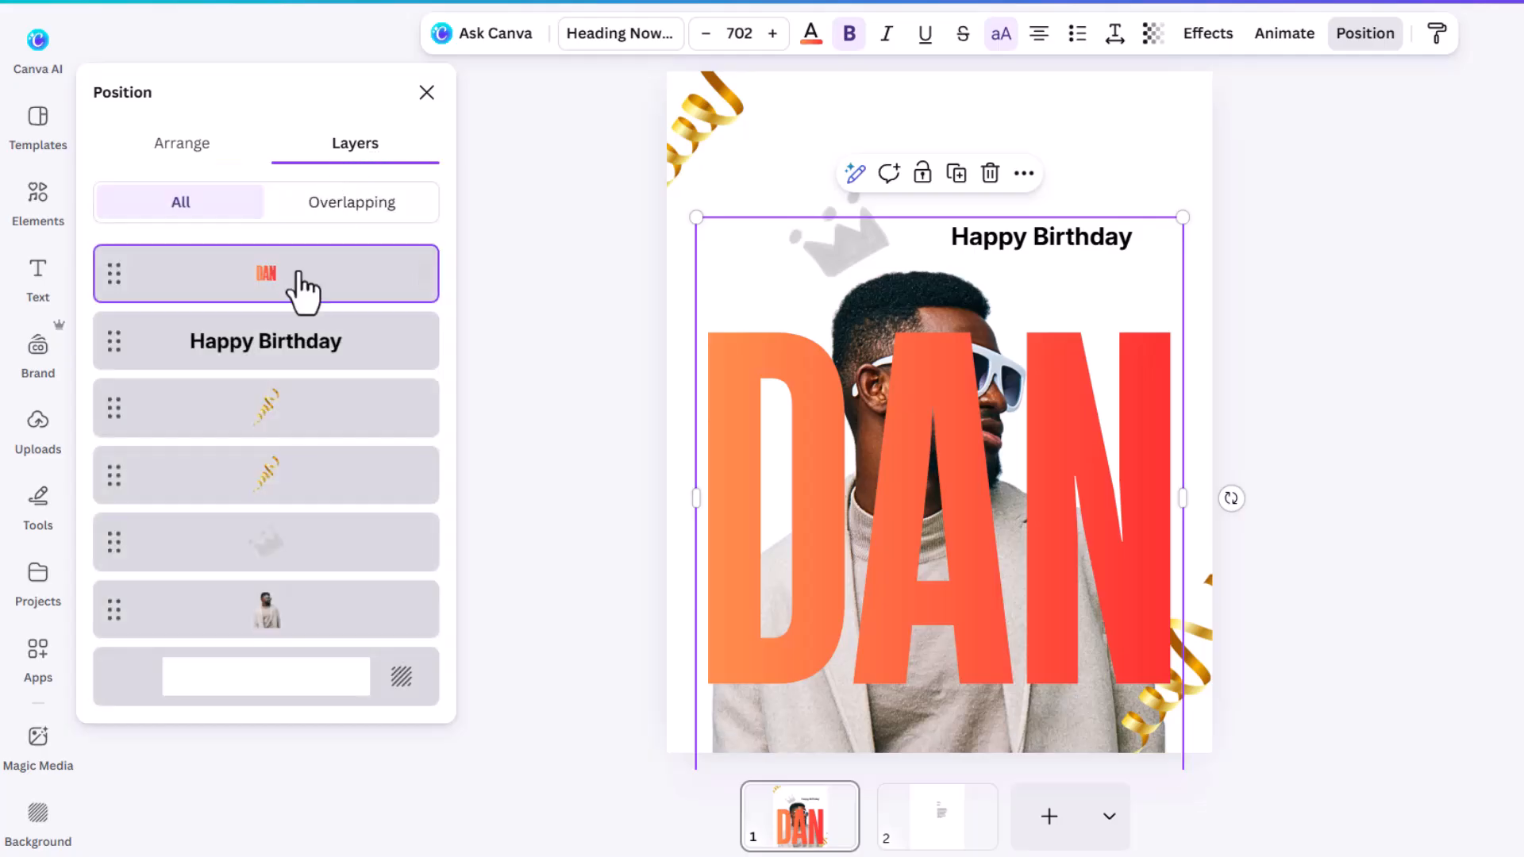
{"action": "left_click_drag", "start_coordinate": [300, 284], "coordinate": [296, 636]}
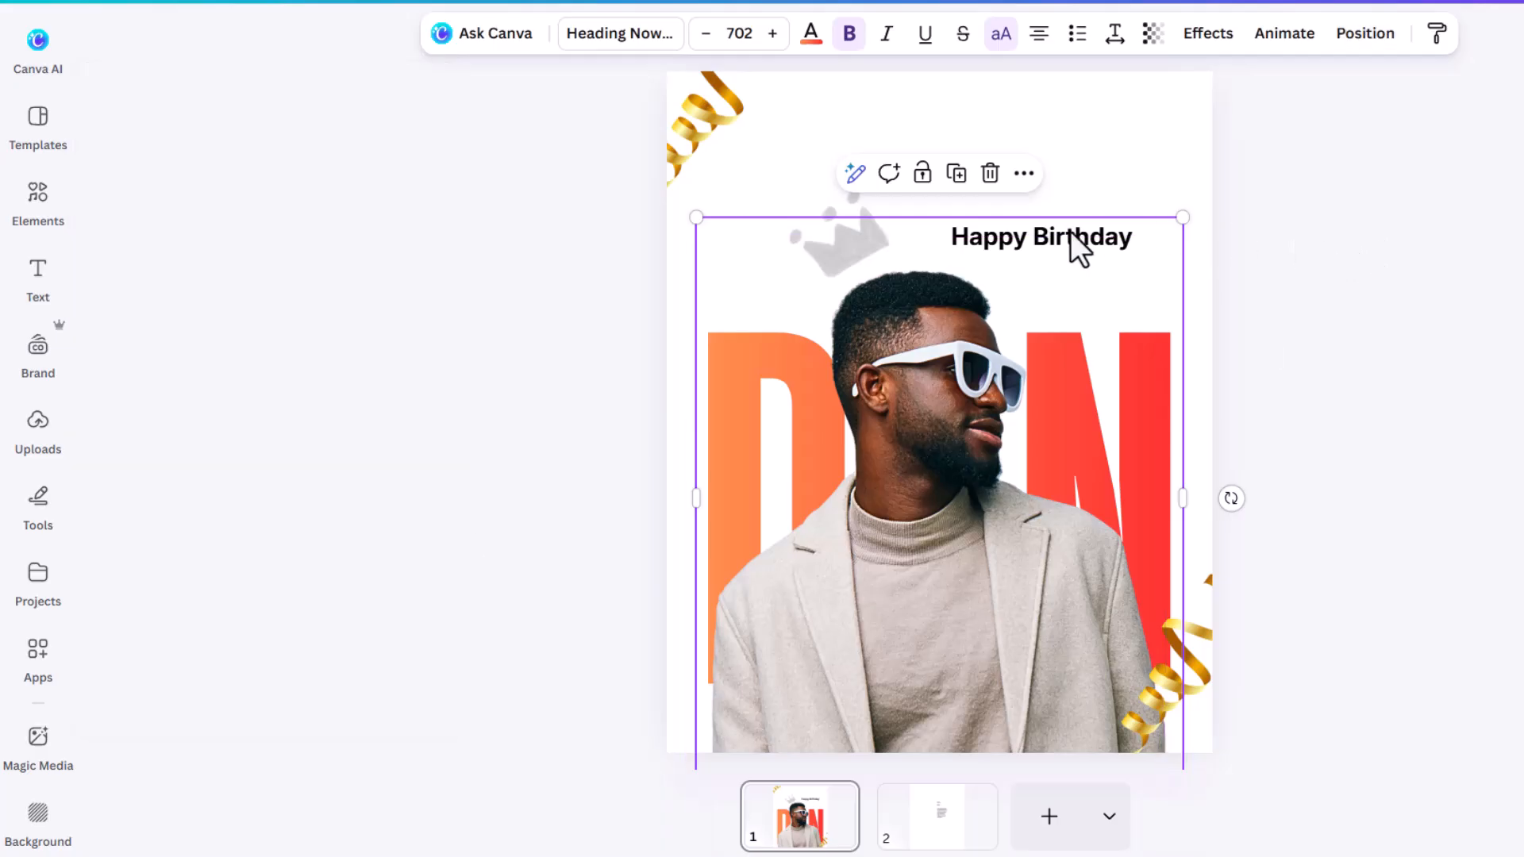
{"action": "left_click", "coordinate": [1070, 232]}
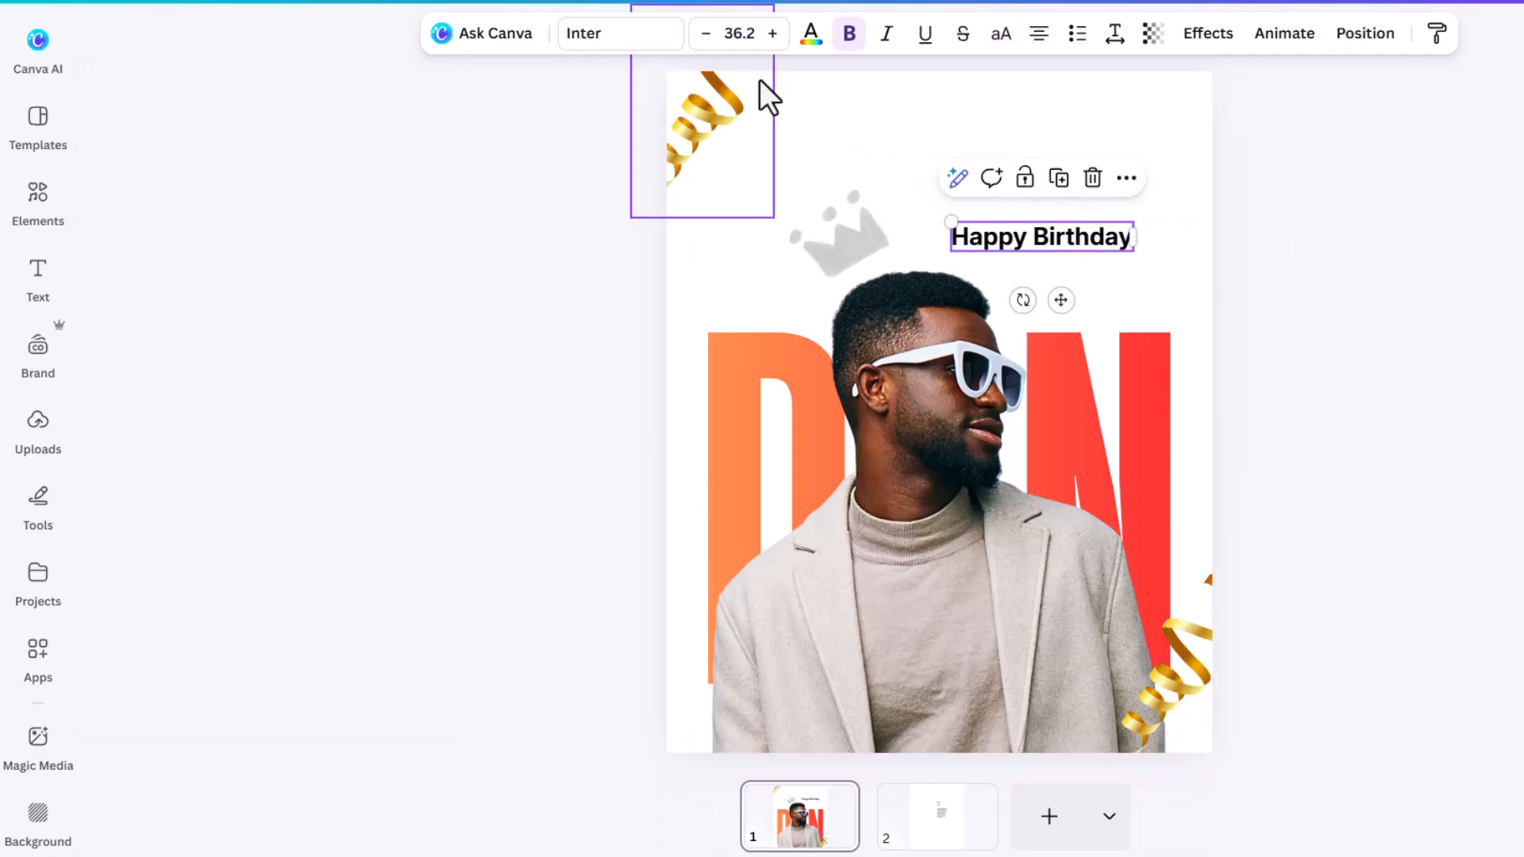
Step: Give 'Happy Birthday' the red-orange gradient with swapped stops to match DAN
{"action": "left_click", "coordinate": [811, 37]}
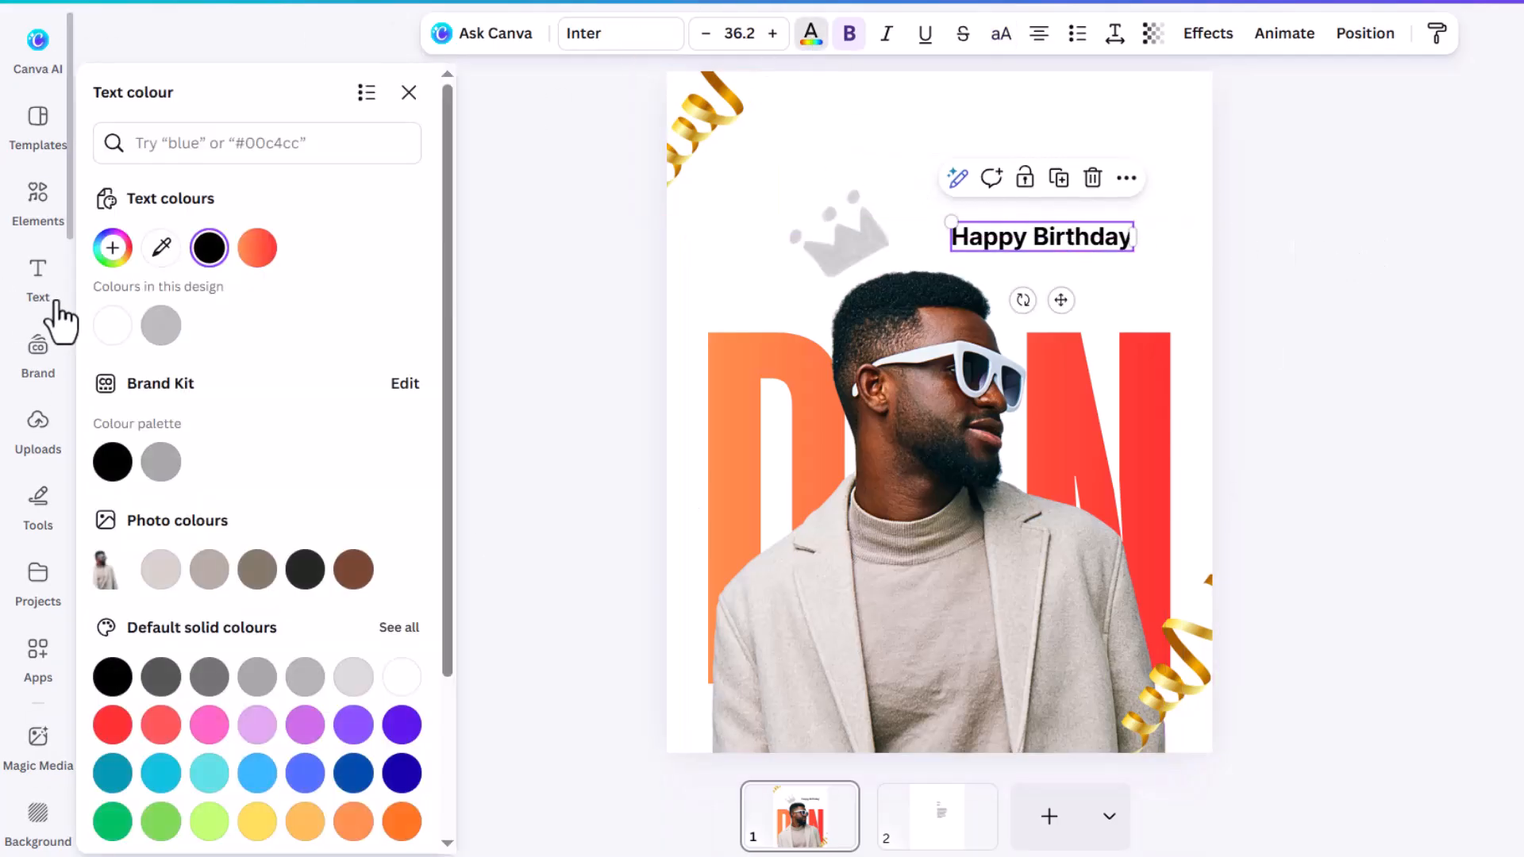
{"action": "left_click", "coordinate": [245, 262]}
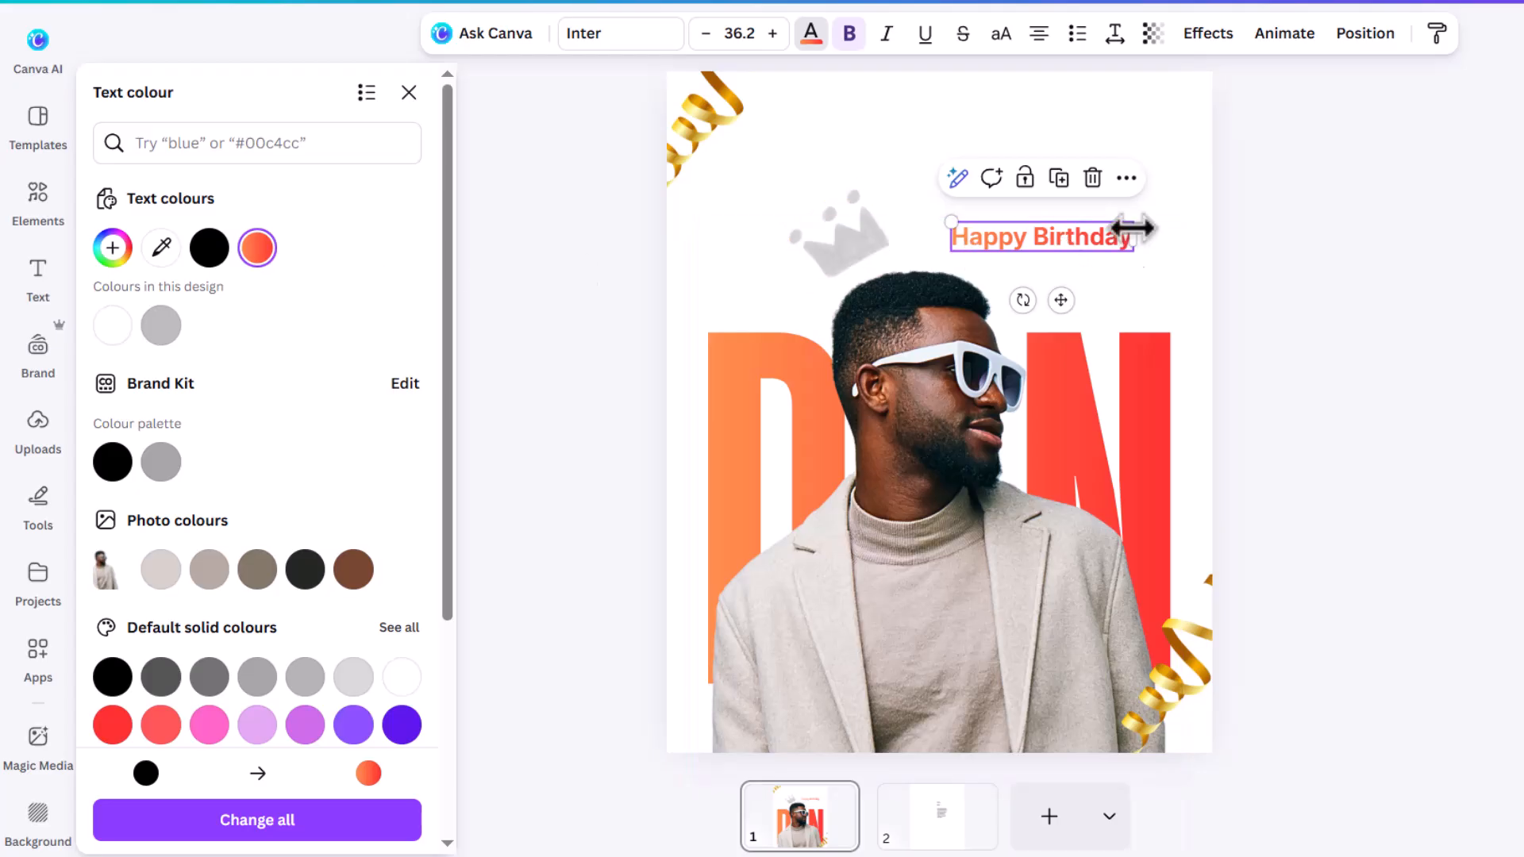
{"action": "left_click", "coordinate": [256, 253]}
{"action": "left_click_drag", "start_coordinate": [130, 401], "coordinate": [184, 397]}
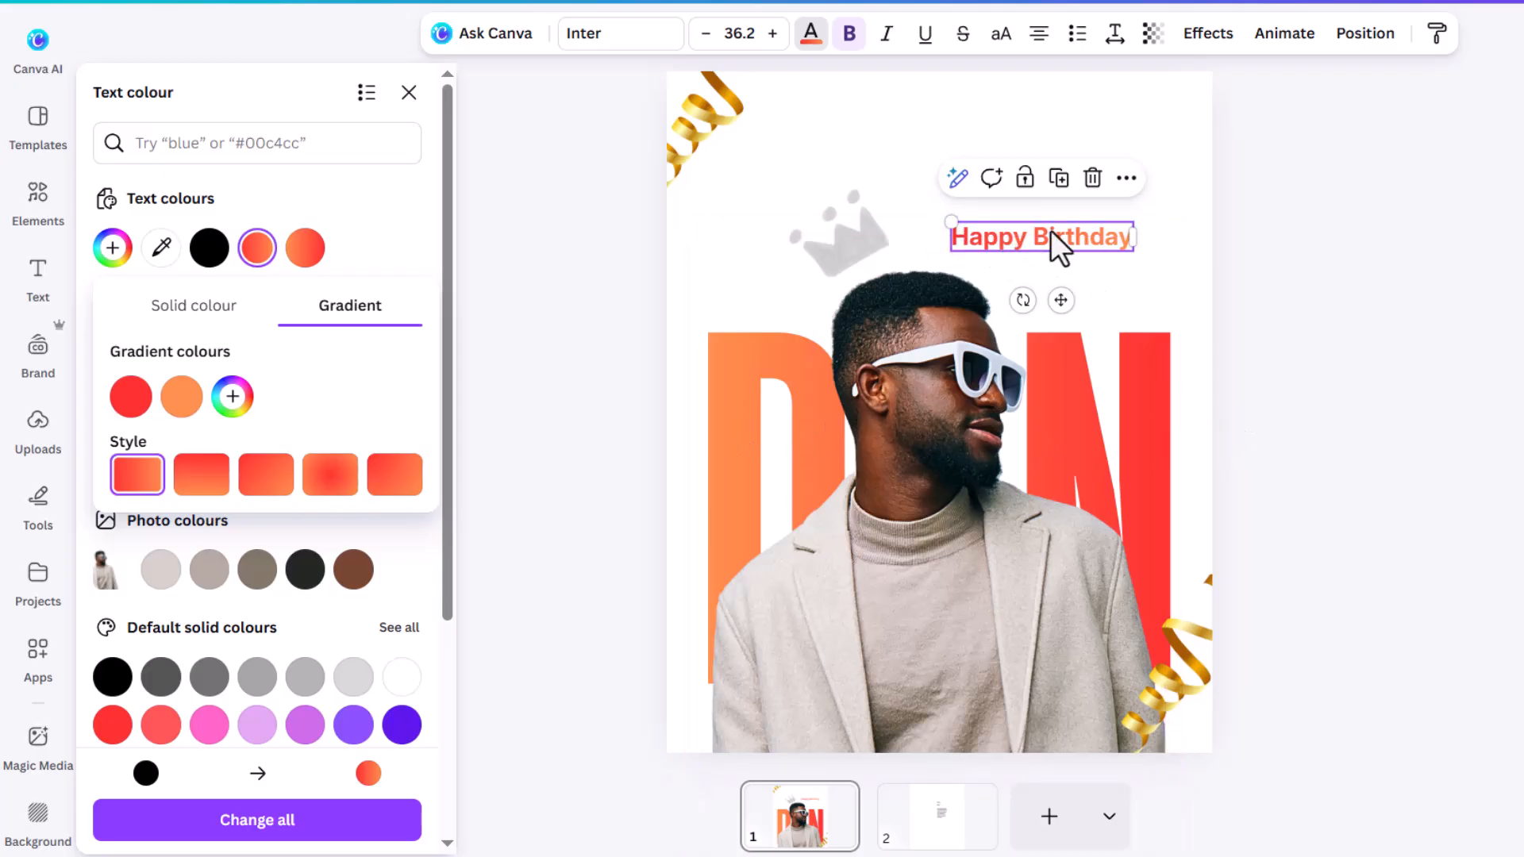
{"action": "key", "text": "Escape"}
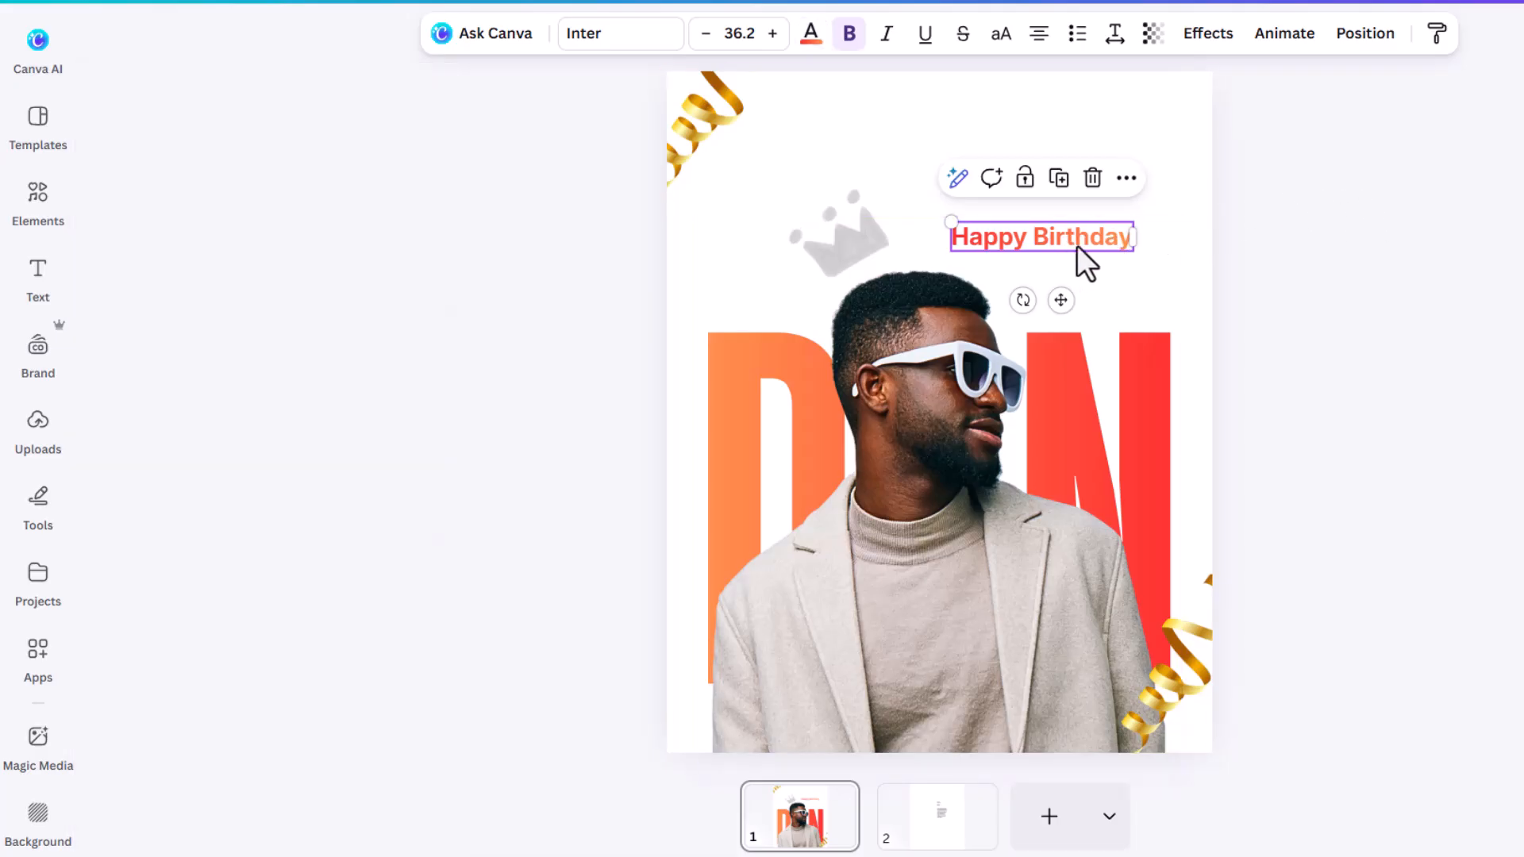
Step: Duplicate 'Happy Birthday' below itself and retype it as the recipient's first and last name on two lines
{"action": "left_click", "coordinate": [1059, 177]}
{"action": "left_click_drag", "start_coordinate": [1093, 251], "coordinate": [1122, 276]}
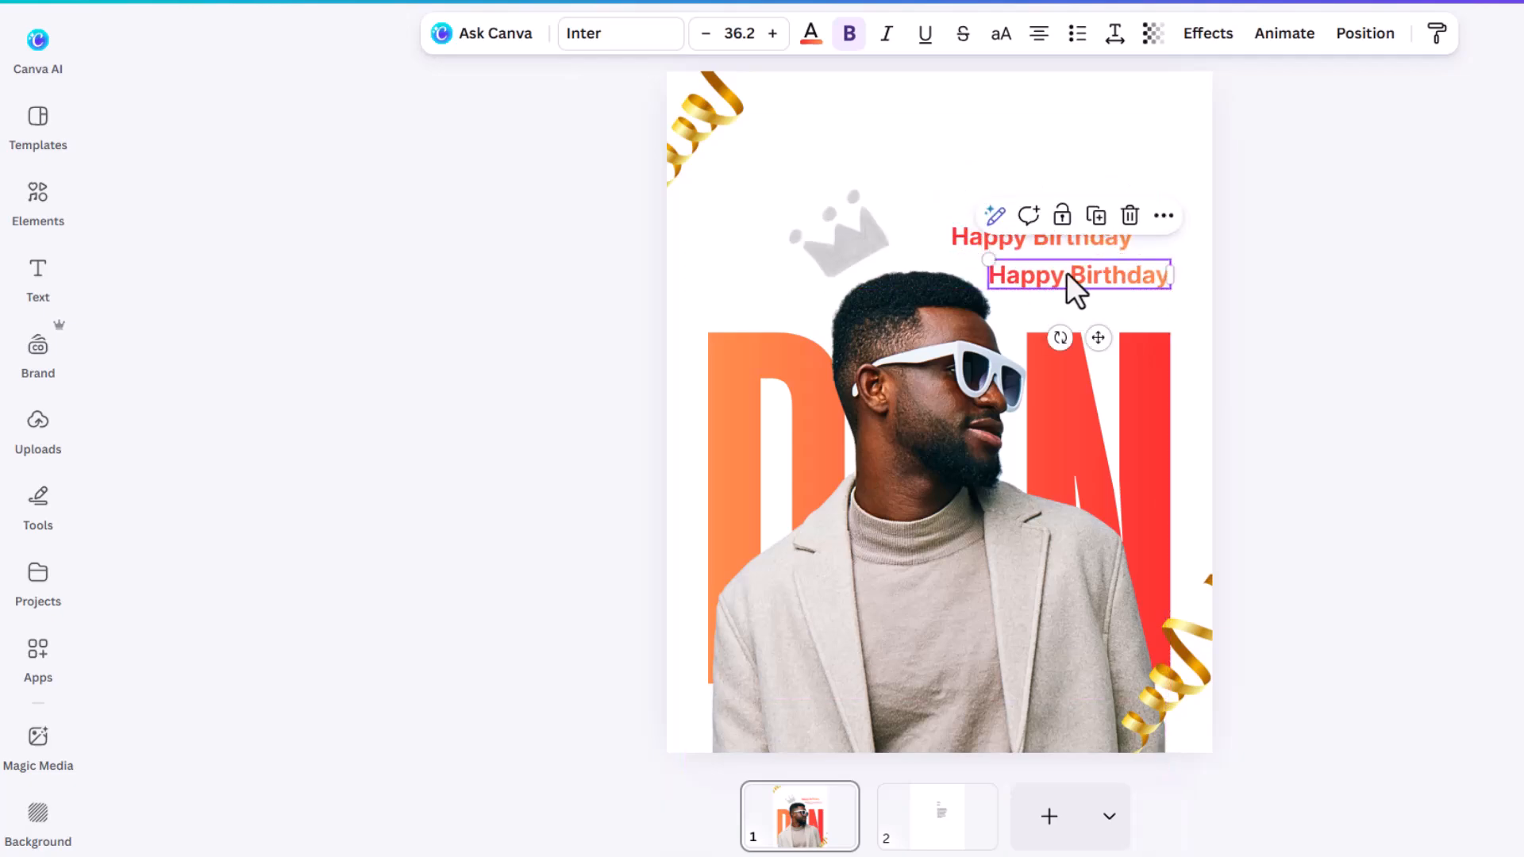
{"action": "double_click", "coordinate": [1103, 277]}
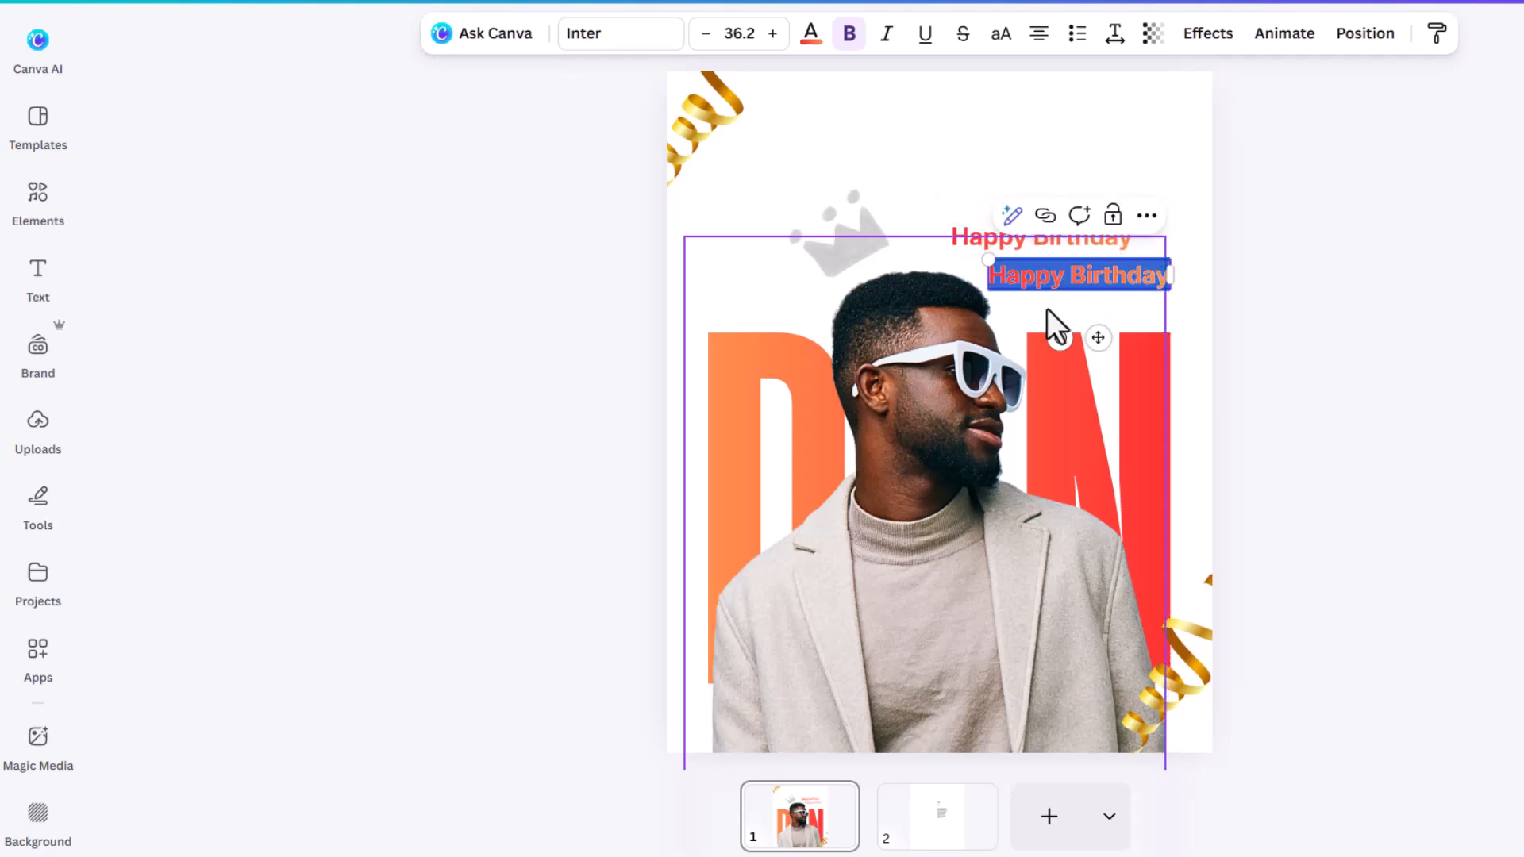
{"action": "scroll", "coordinate": [1055, 326], "scroll_direction": "up", "scroll_amount": 3, "text": "ctrl"}
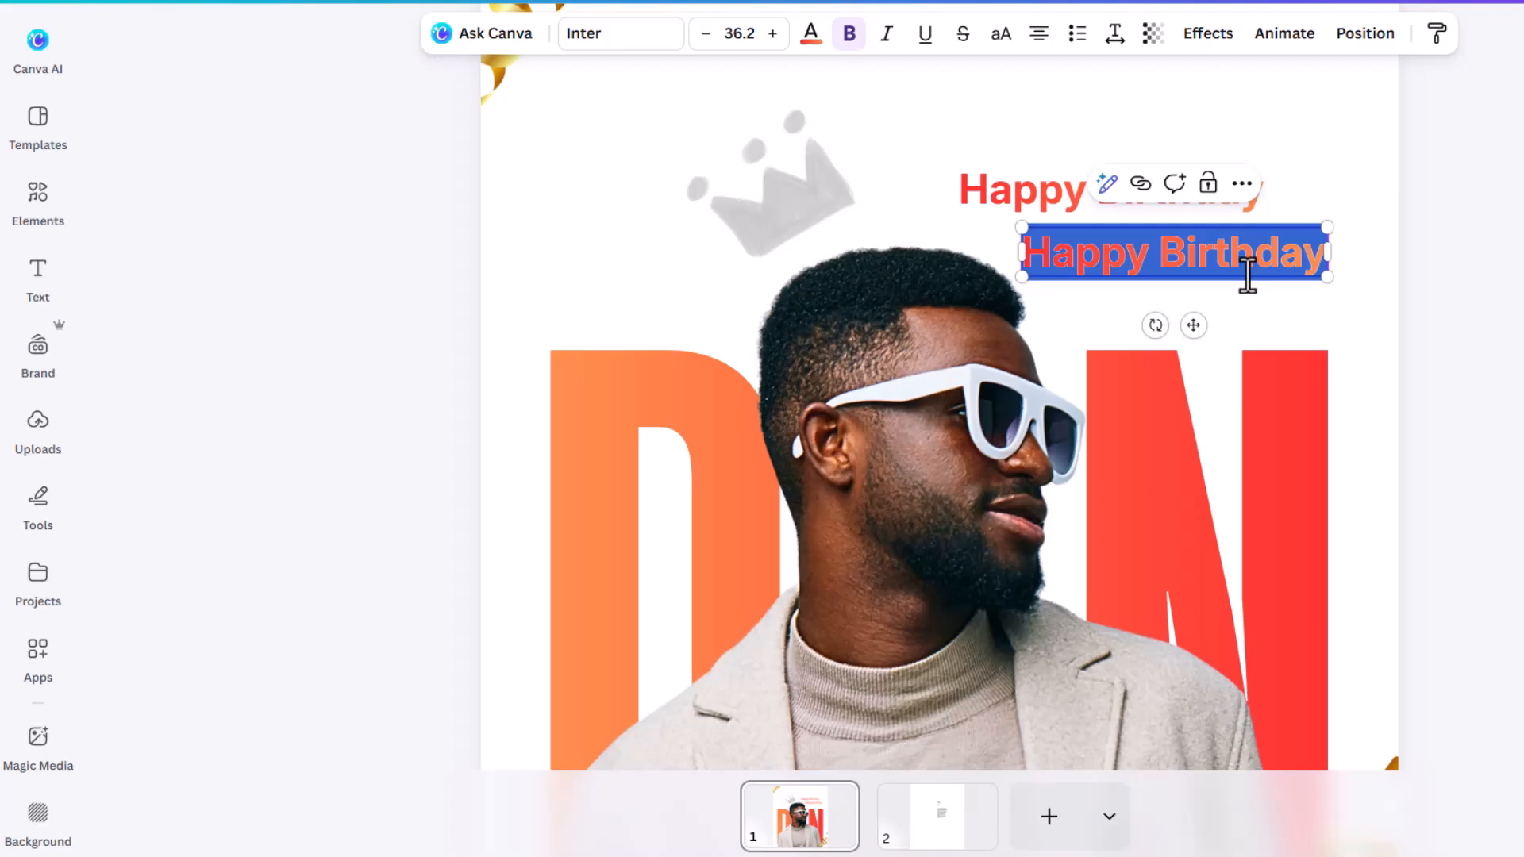
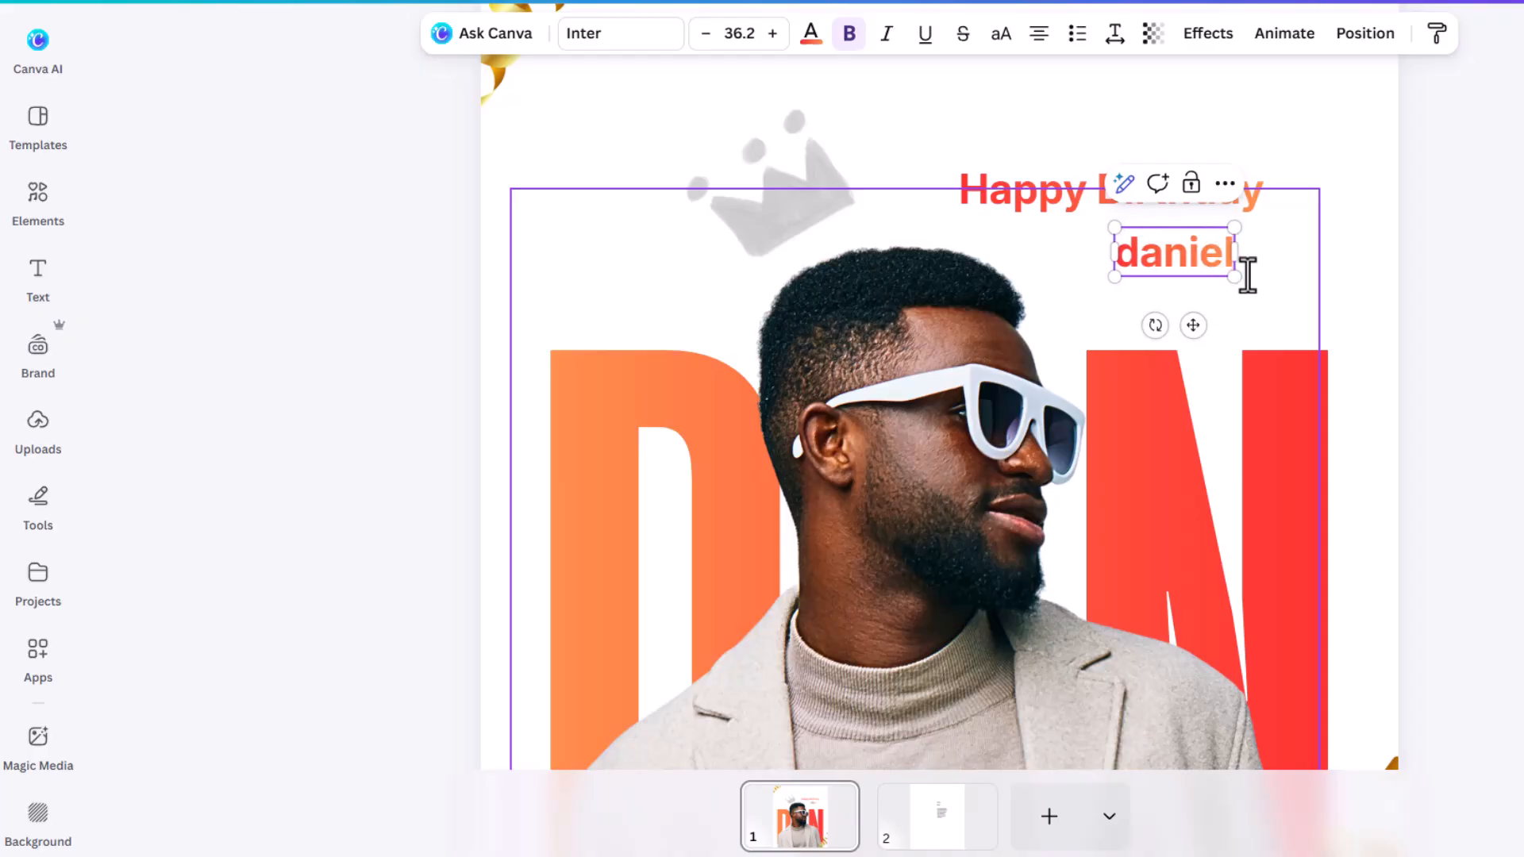
{"action": "key", "text": "Return"}
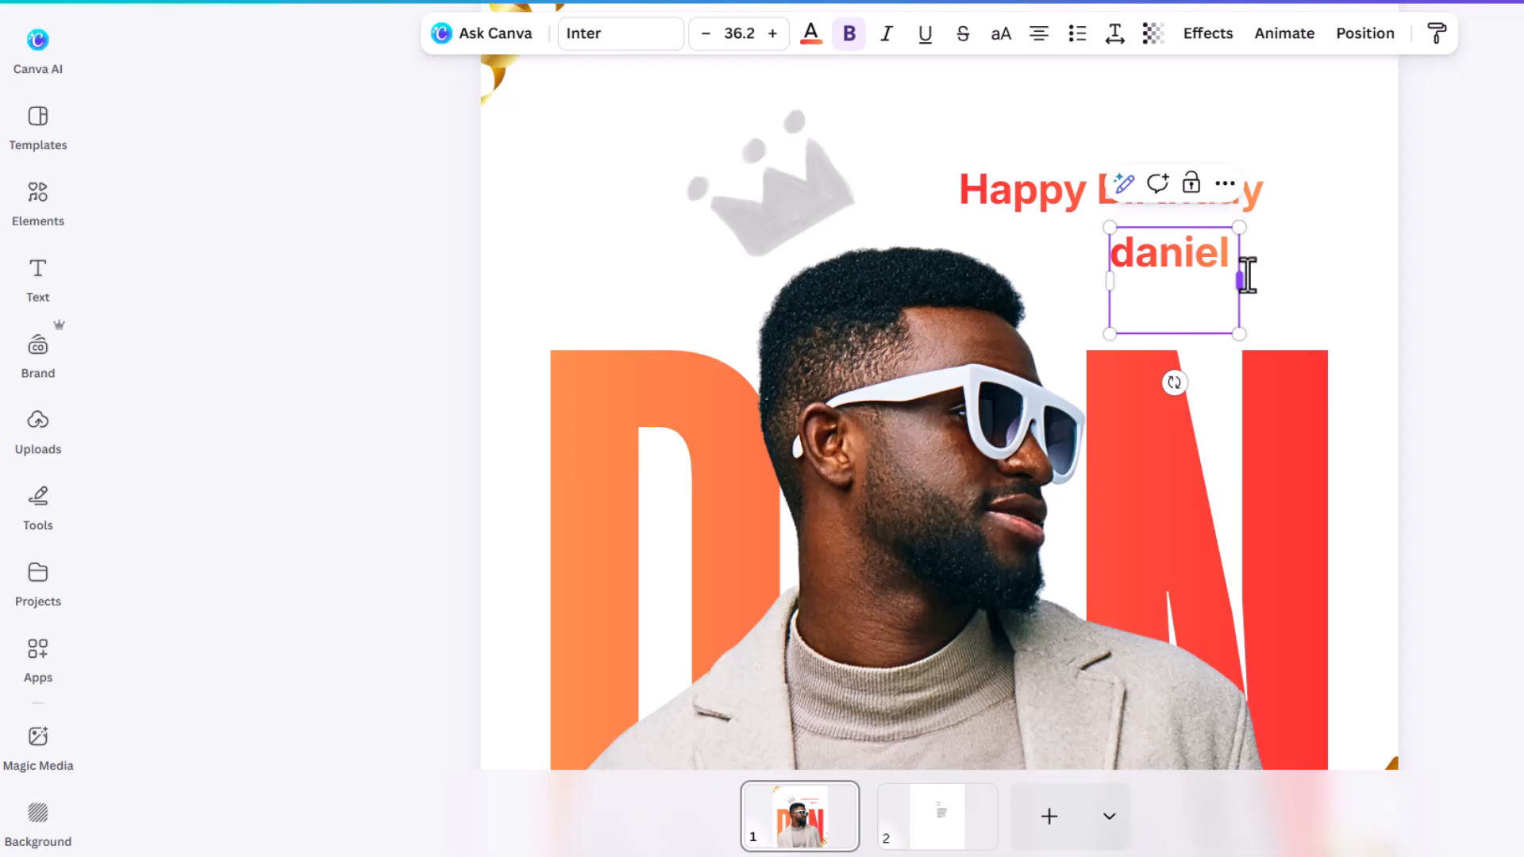
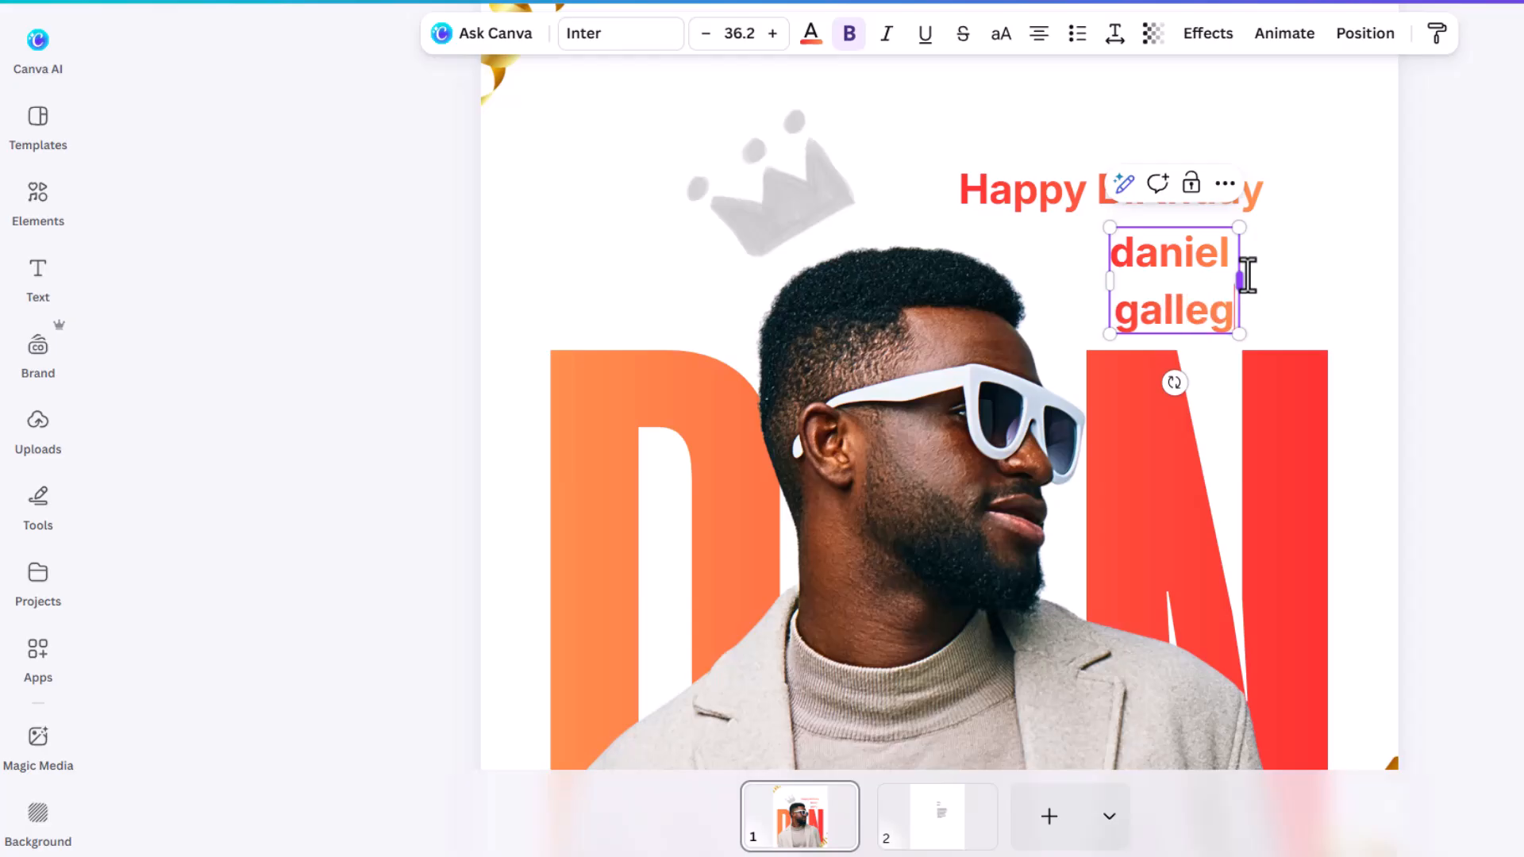
{"action": "left_click", "coordinate": [1310, 278]}
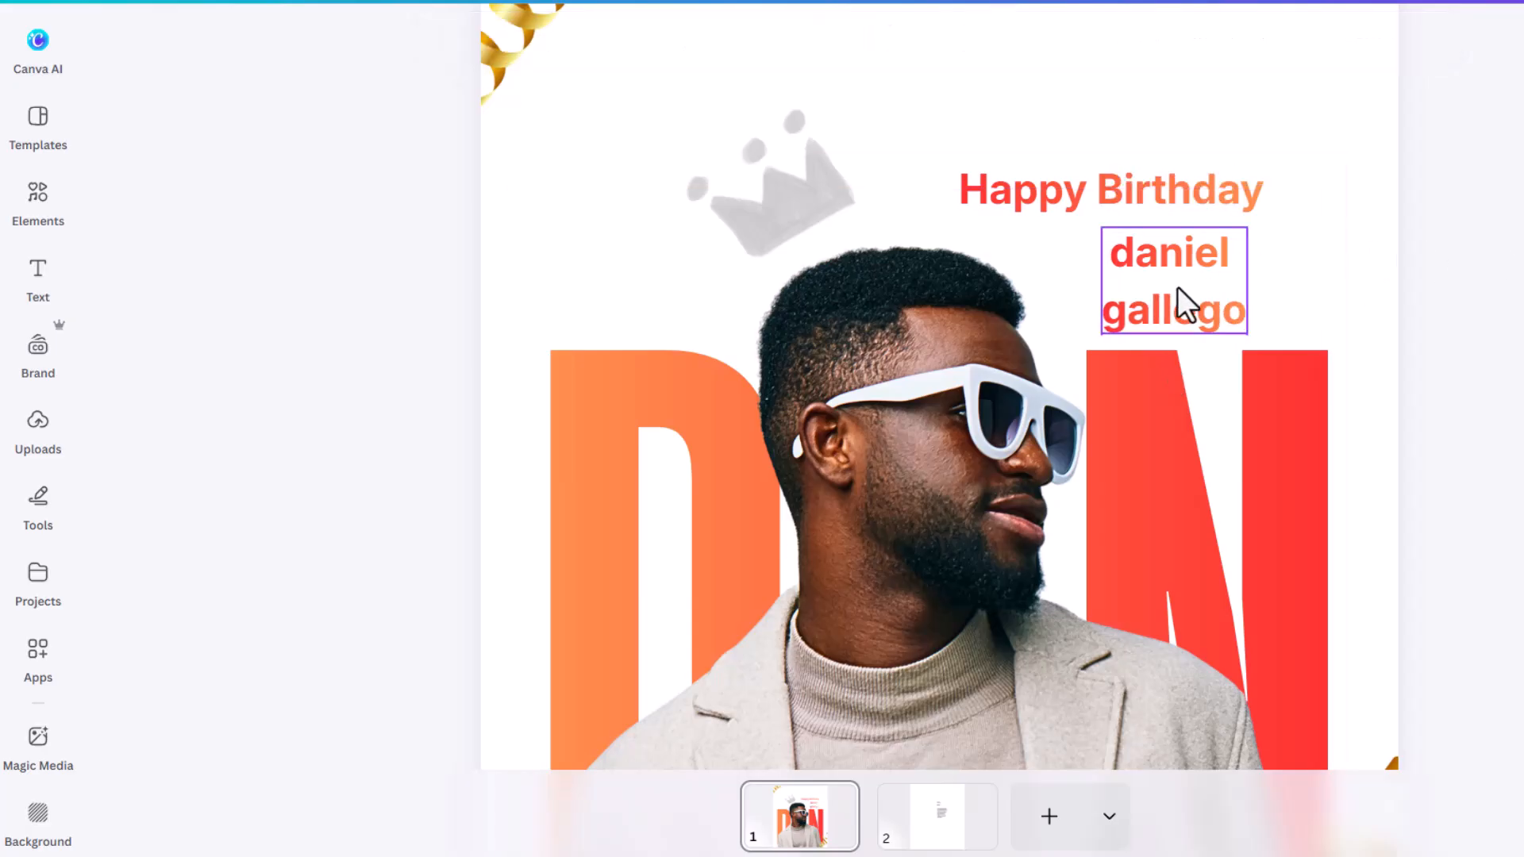
Step: Make the name text uppercase and left-aligned
{"action": "left_click", "coordinate": [1175, 288]}
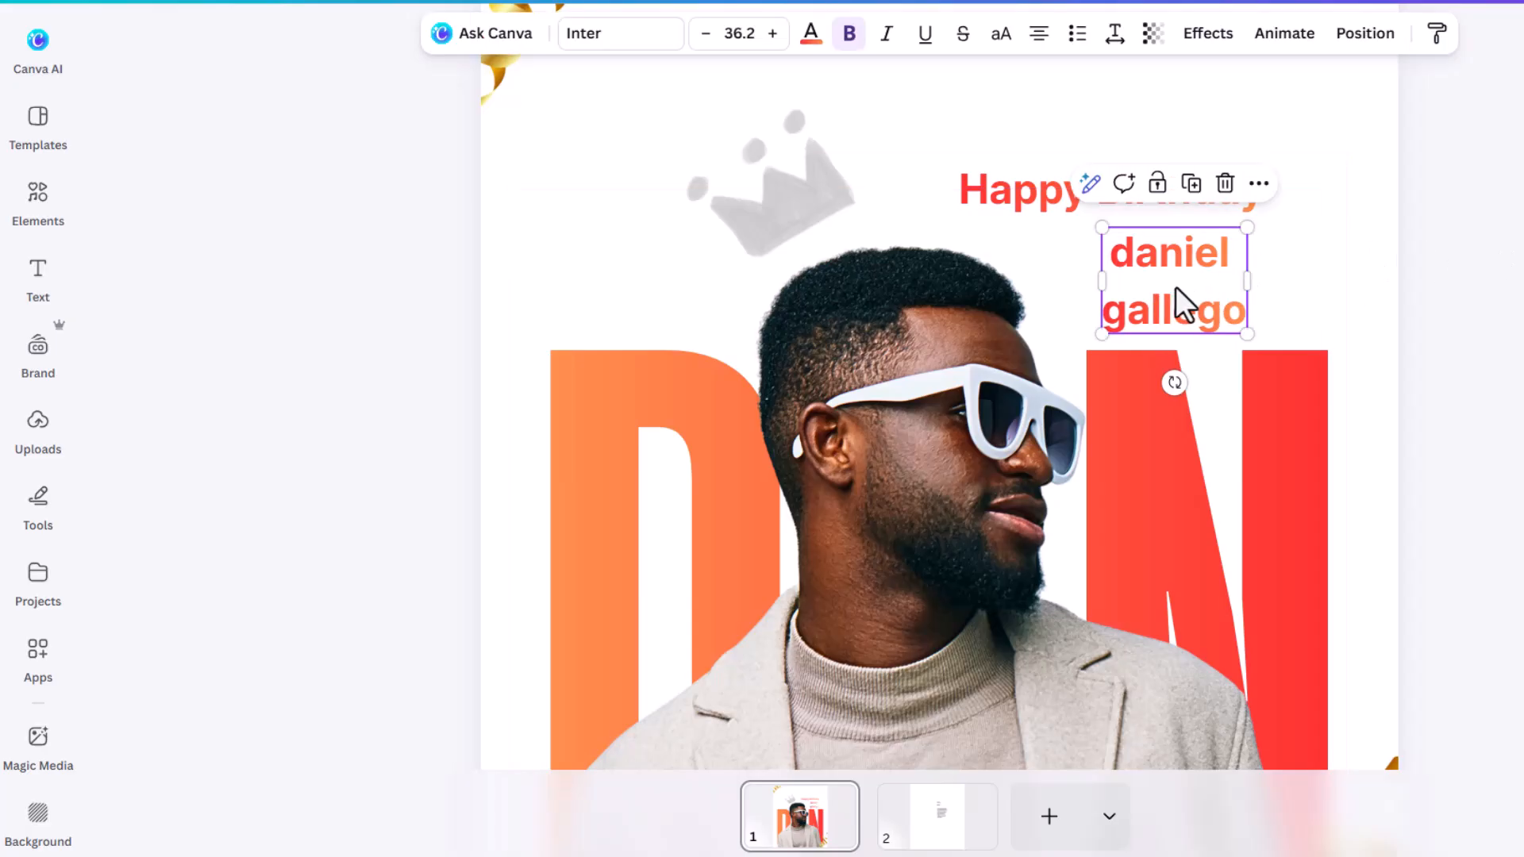
{"action": "left_click", "coordinate": [1002, 35]}
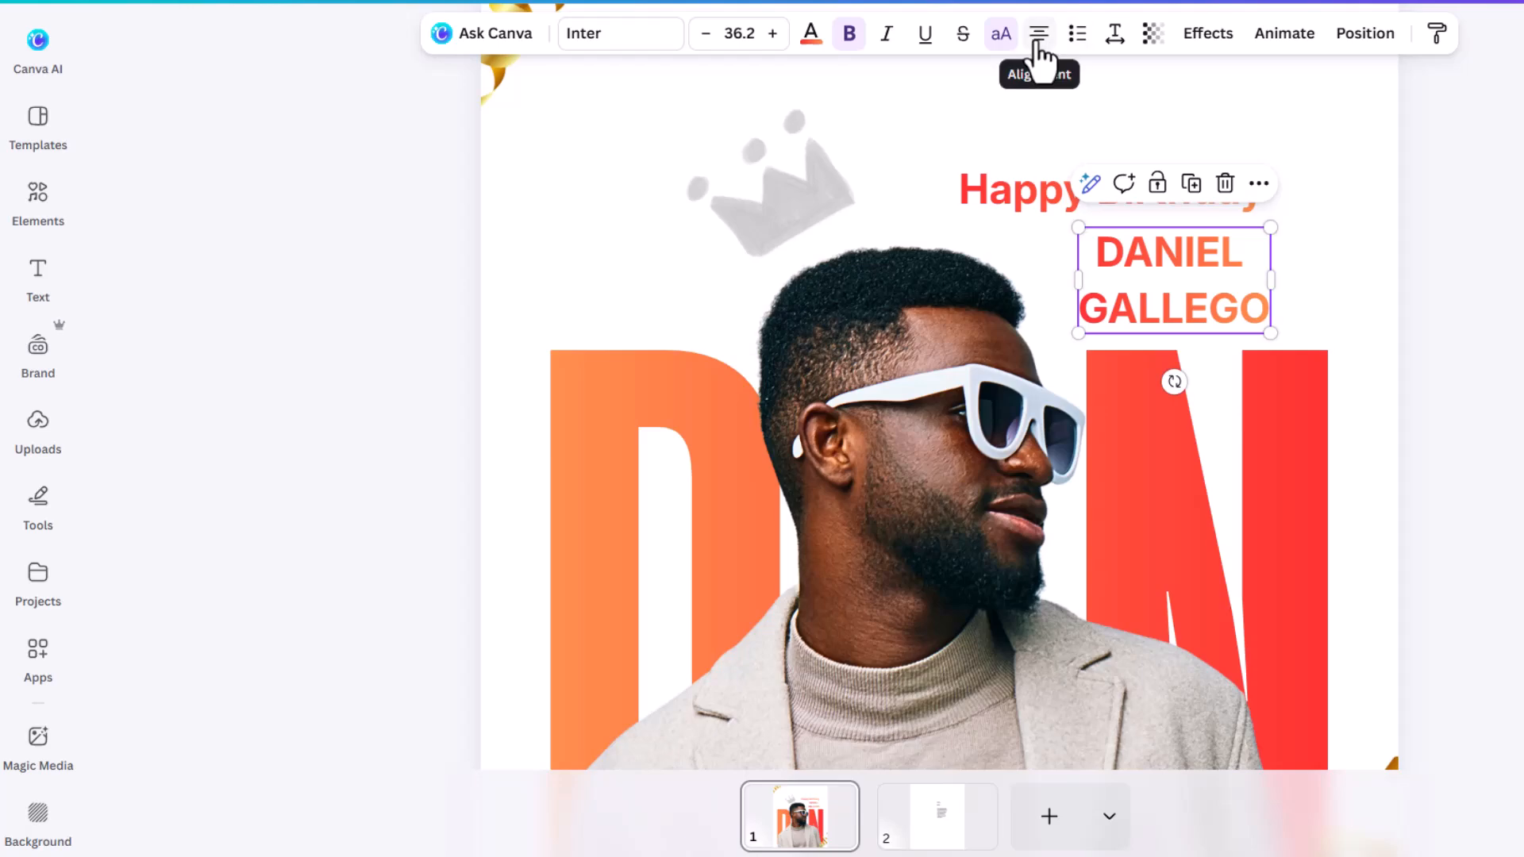
{"action": "left_click", "coordinate": [1038, 40]}
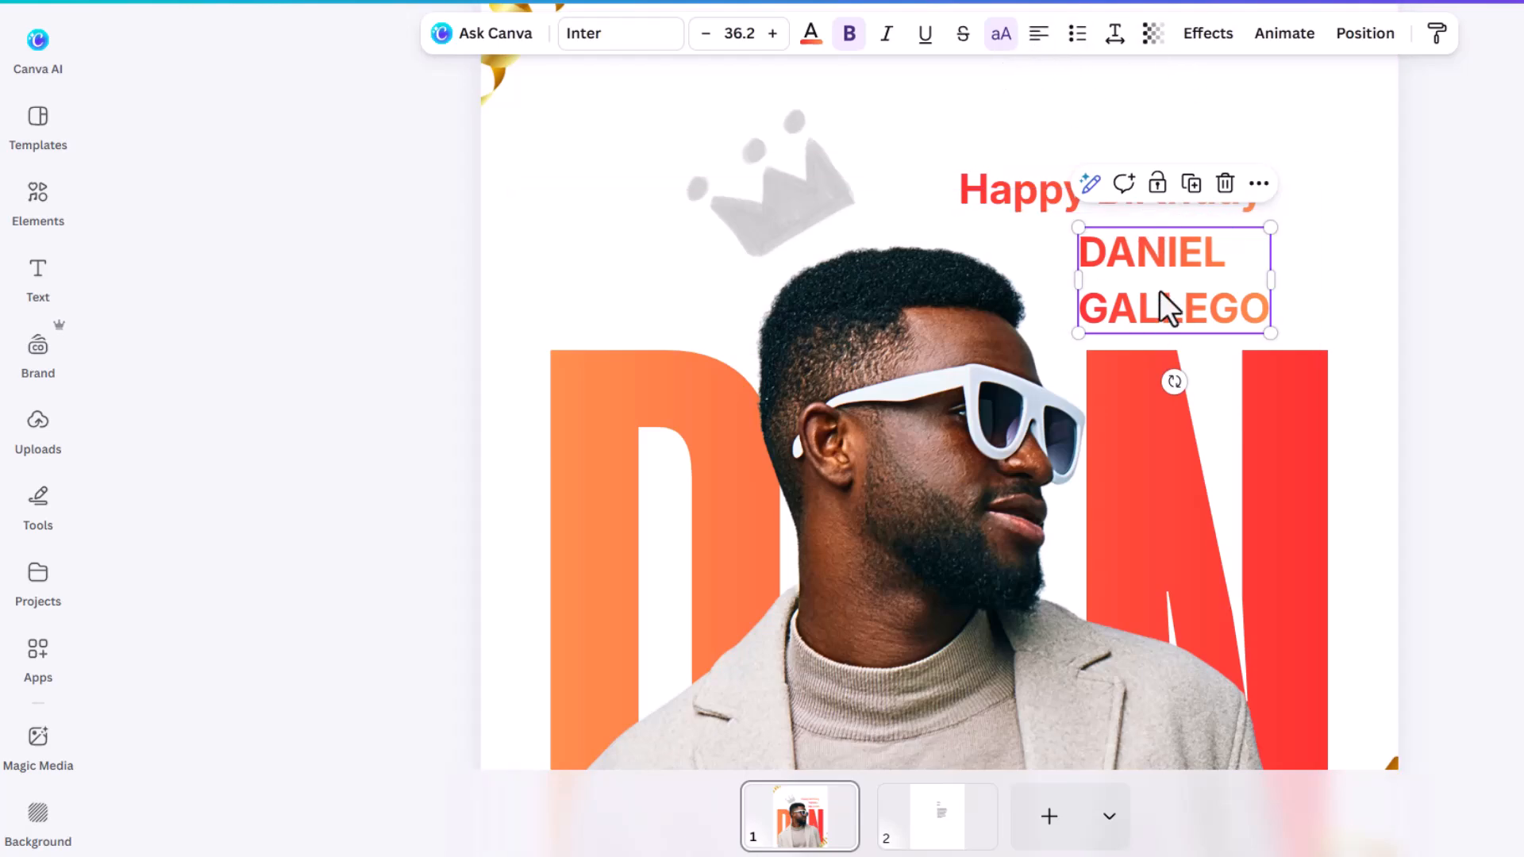
{"action": "left_click", "coordinate": [1112, 32]}
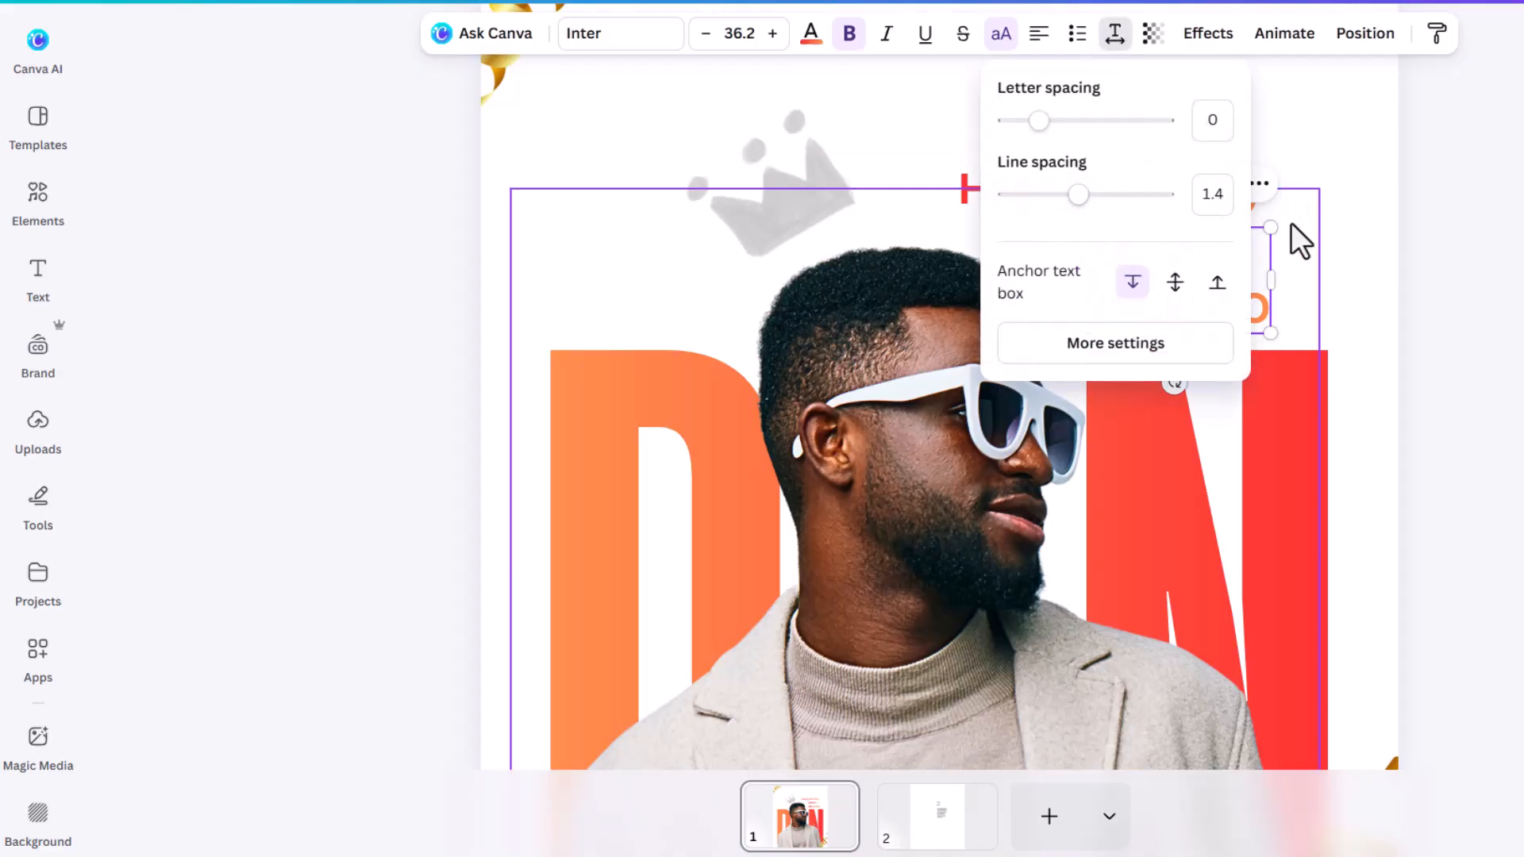
{"action": "left_click", "coordinate": [1350, 100]}
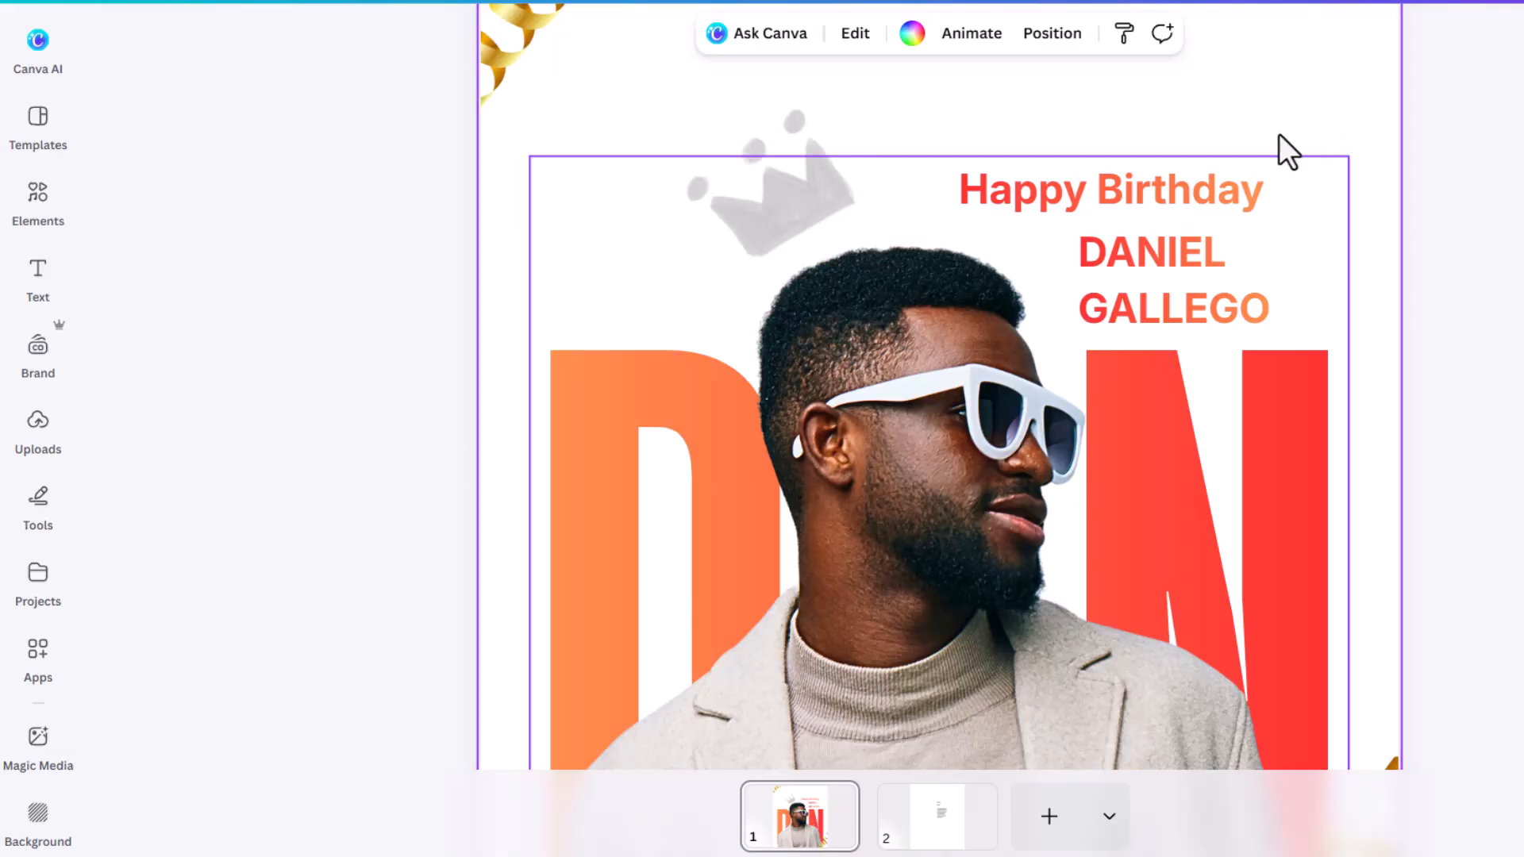
{"action": "scroll", "coordinate": [1278, 134], "scroll_direction": "up", "scroll_amount": 2}
{"action": "left_click", "coordinate": [1173, 428]}
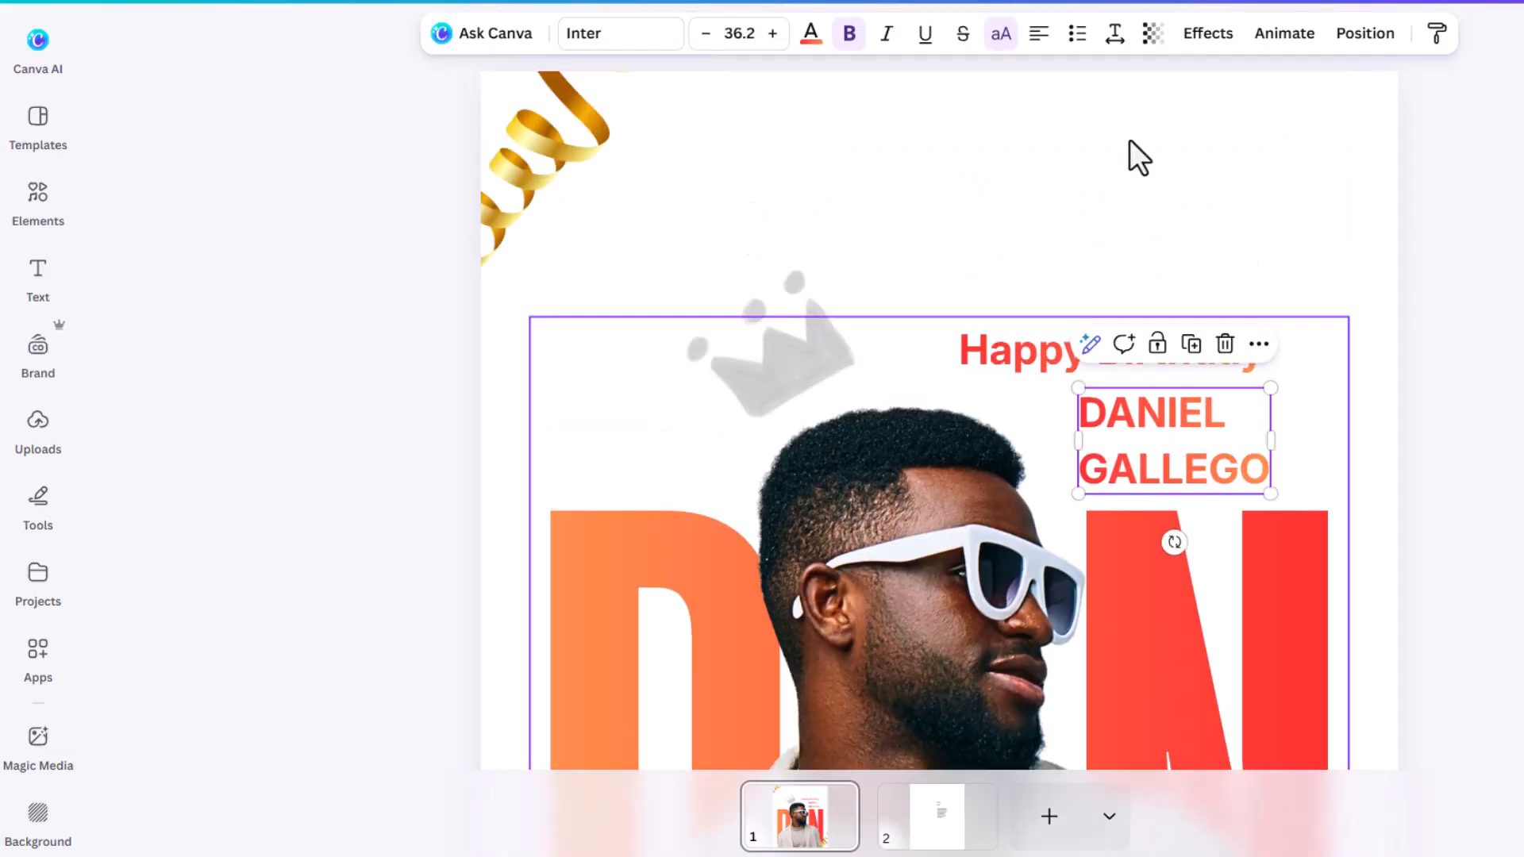
{"action": "left_click", "coordinate": [1115, 40]}
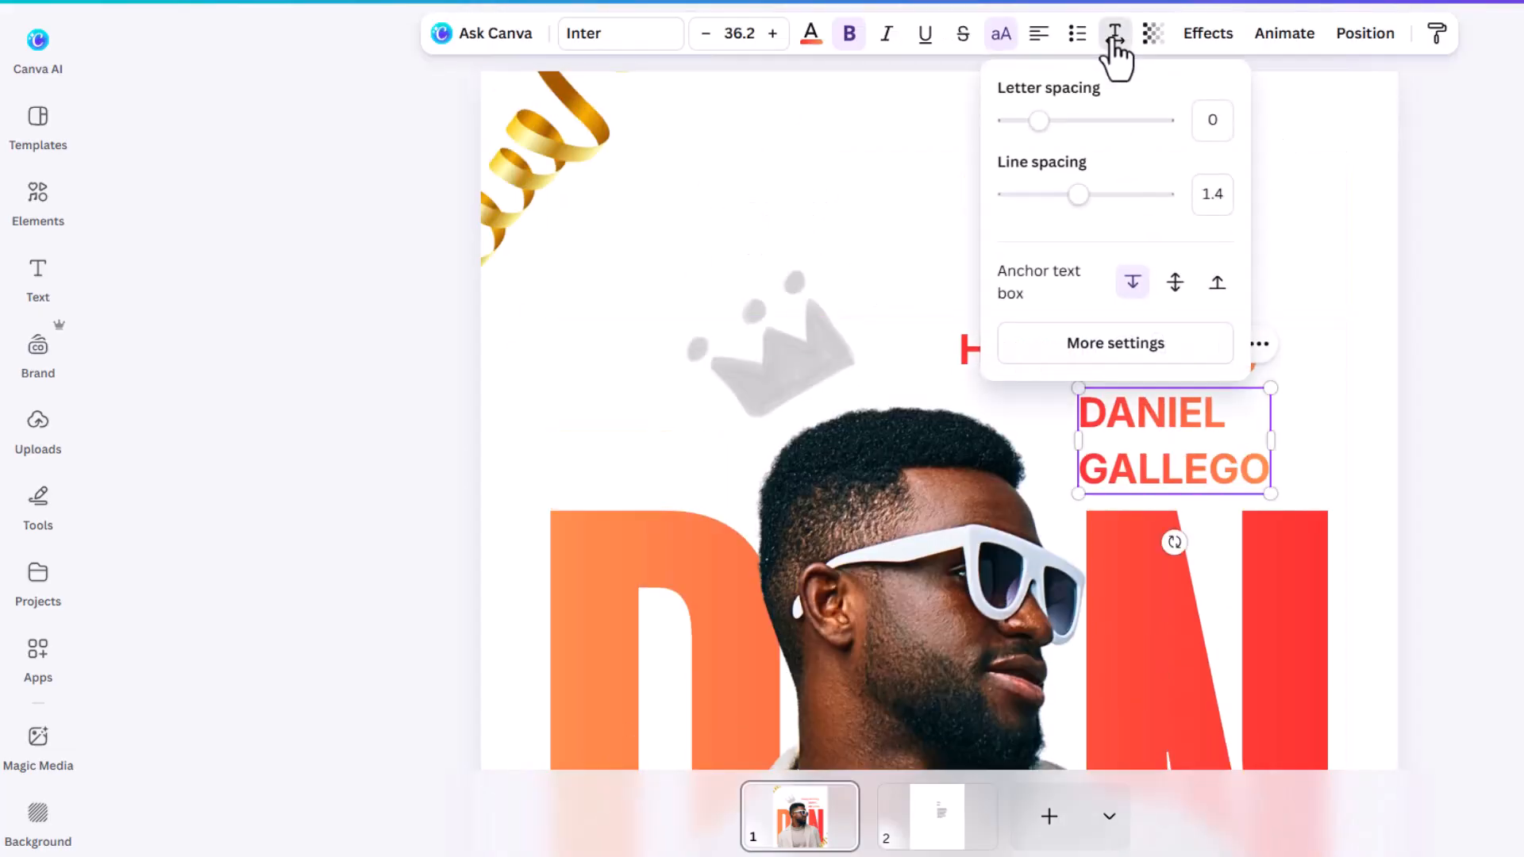
{"action": "left_click_drag", "start_coordinate": [1078, 194], "coordinate": [1038, 194]}
{"action": "left_click_drag", "start_coordinate": [1039, 121], "coordinate": [1105, 120]}
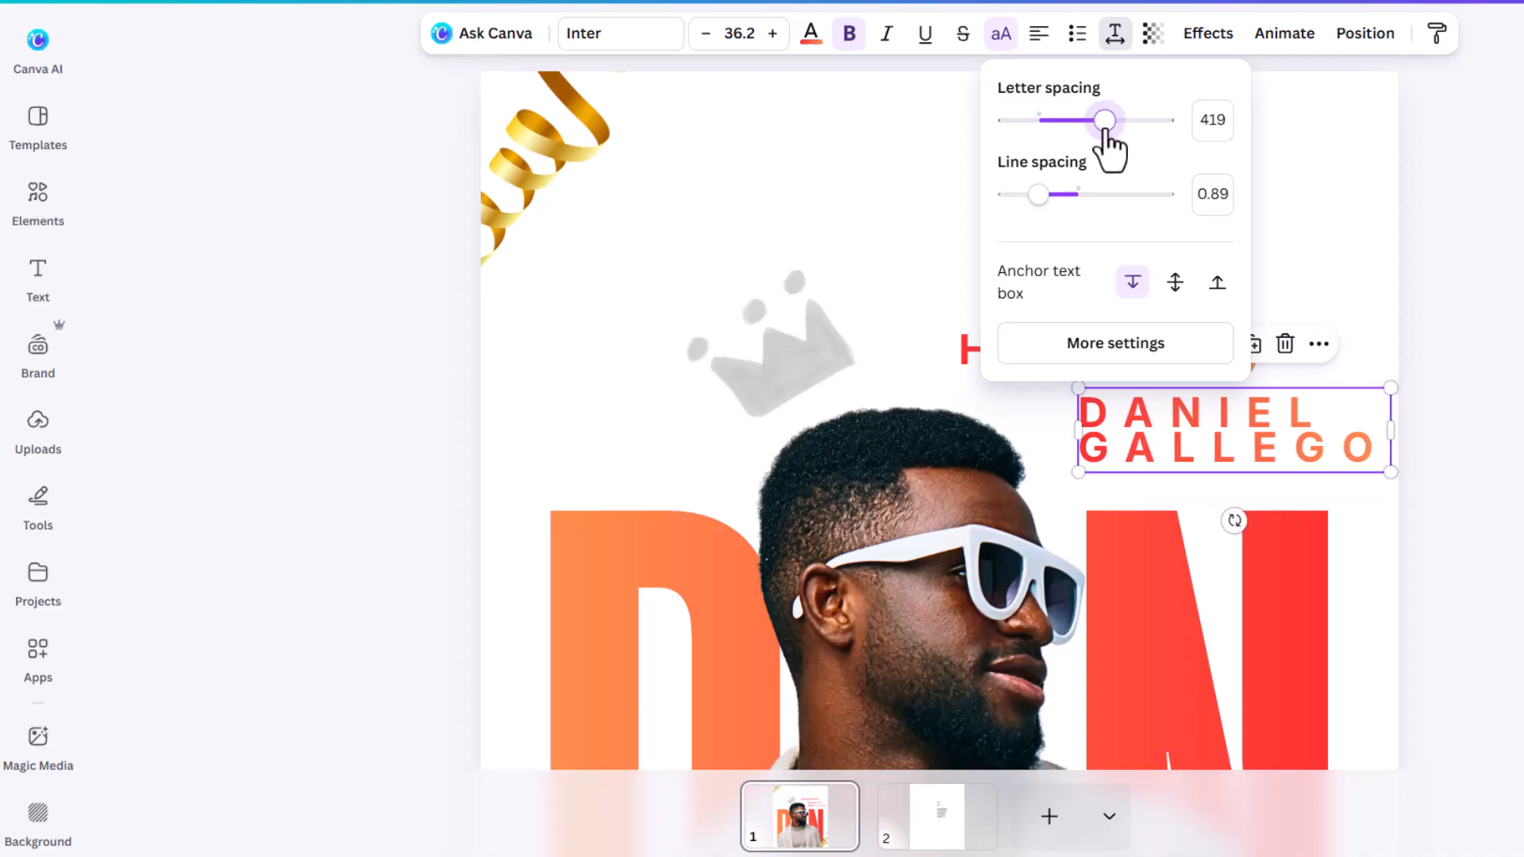
{"action": "left_click", "coordinate": [1389, 474]}
{"action": "left_click_drag", "start_coordinate": [1389, 473], "coordinate": [1253, 432]}
{"action": "left_click", "coordinate": [1113, 31]}
{"action": "left_click_drag", "start_coordinate": [1030, 208], "coordinate": [1070, 212]}
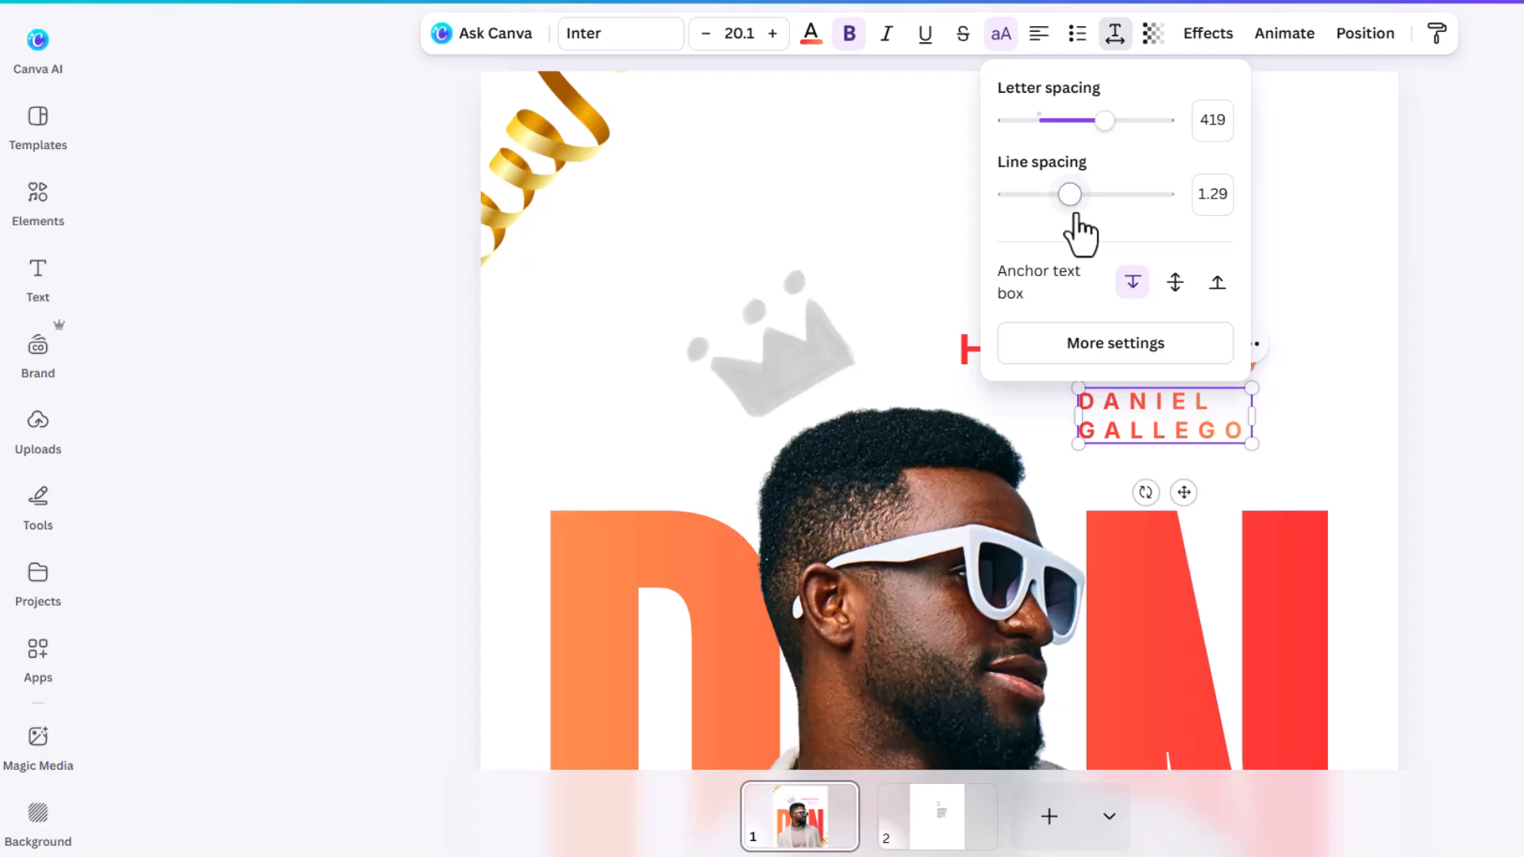
Step: Try a lower letter spacing on the name in the Spacing settings, then revert it
{"action": "left_click", "coordinate": [1333, 216]}
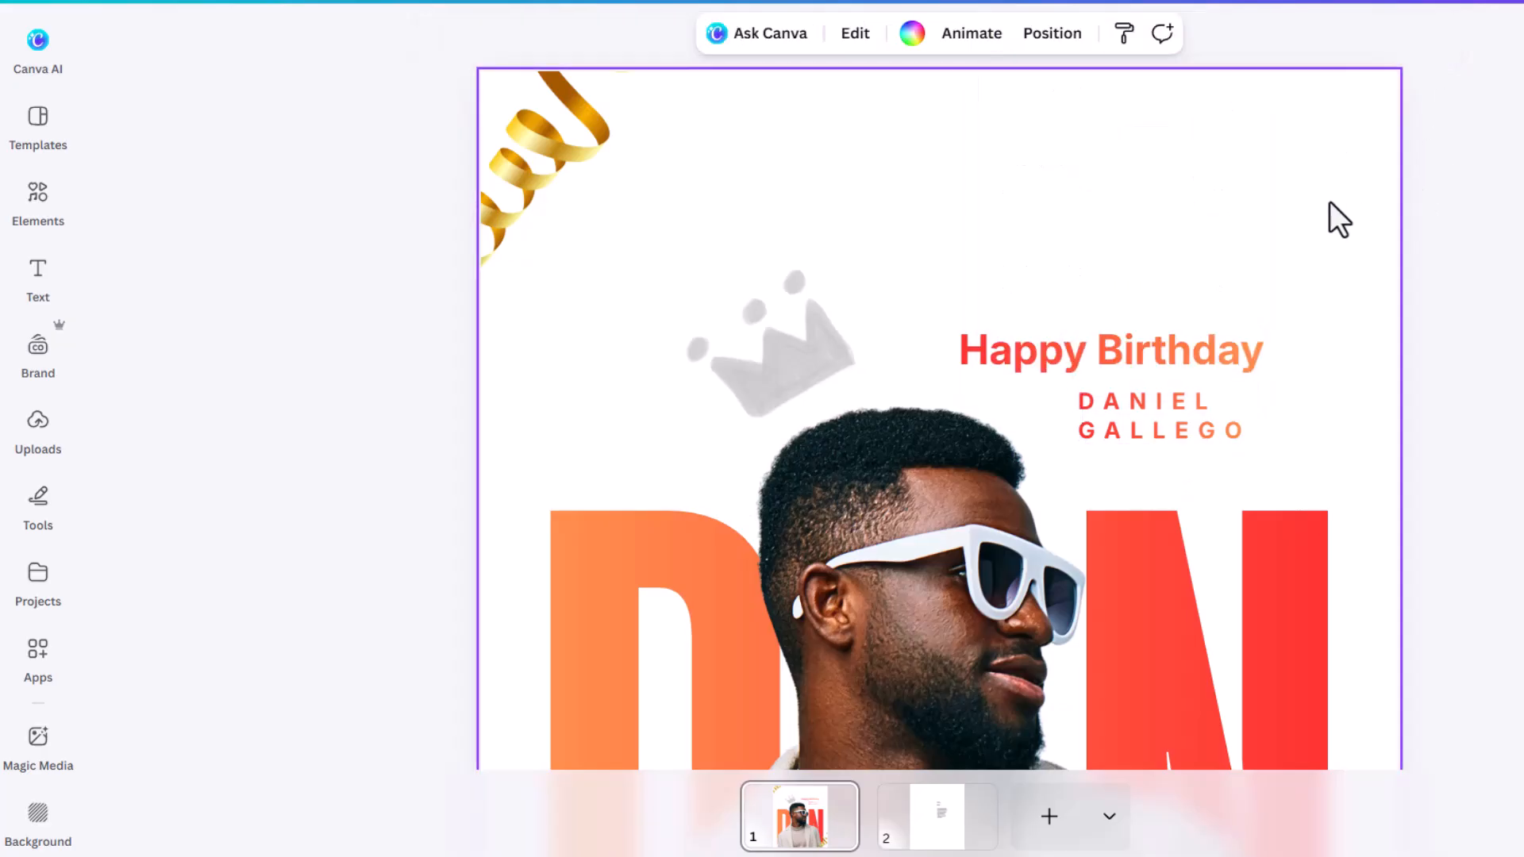
{"action": "scroll", "coordinate": [1155, 364], "scroll_direction": "down", "scroll_amount": 6}
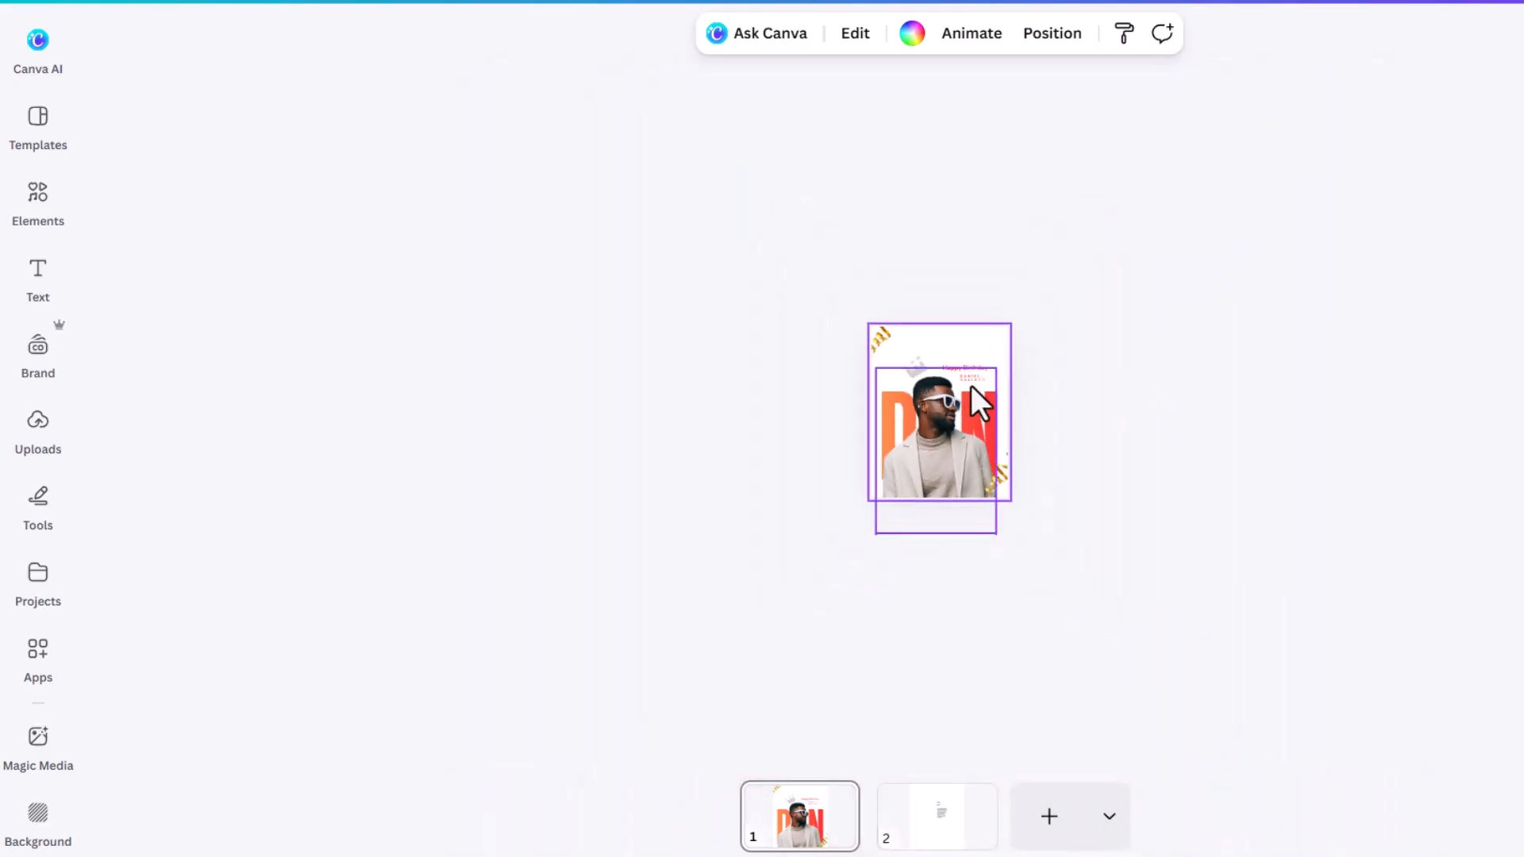
{"action": "scroll", "coordinate": [977, 379], "scroll_direction": "up", "scroll_amount": 6}
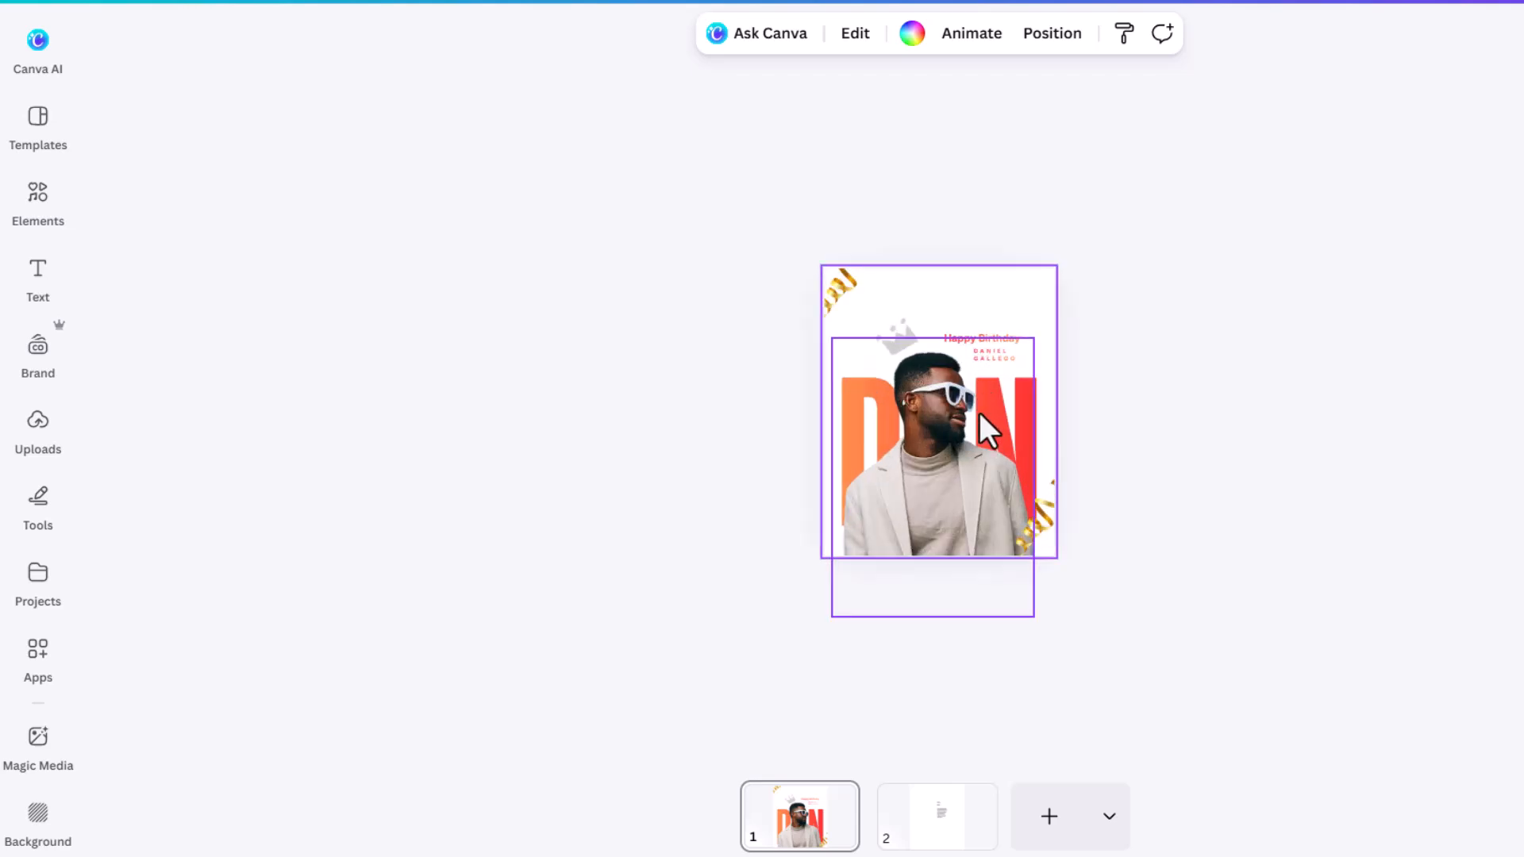
{"action": "left_click", "coordinate": [1169, 250]}
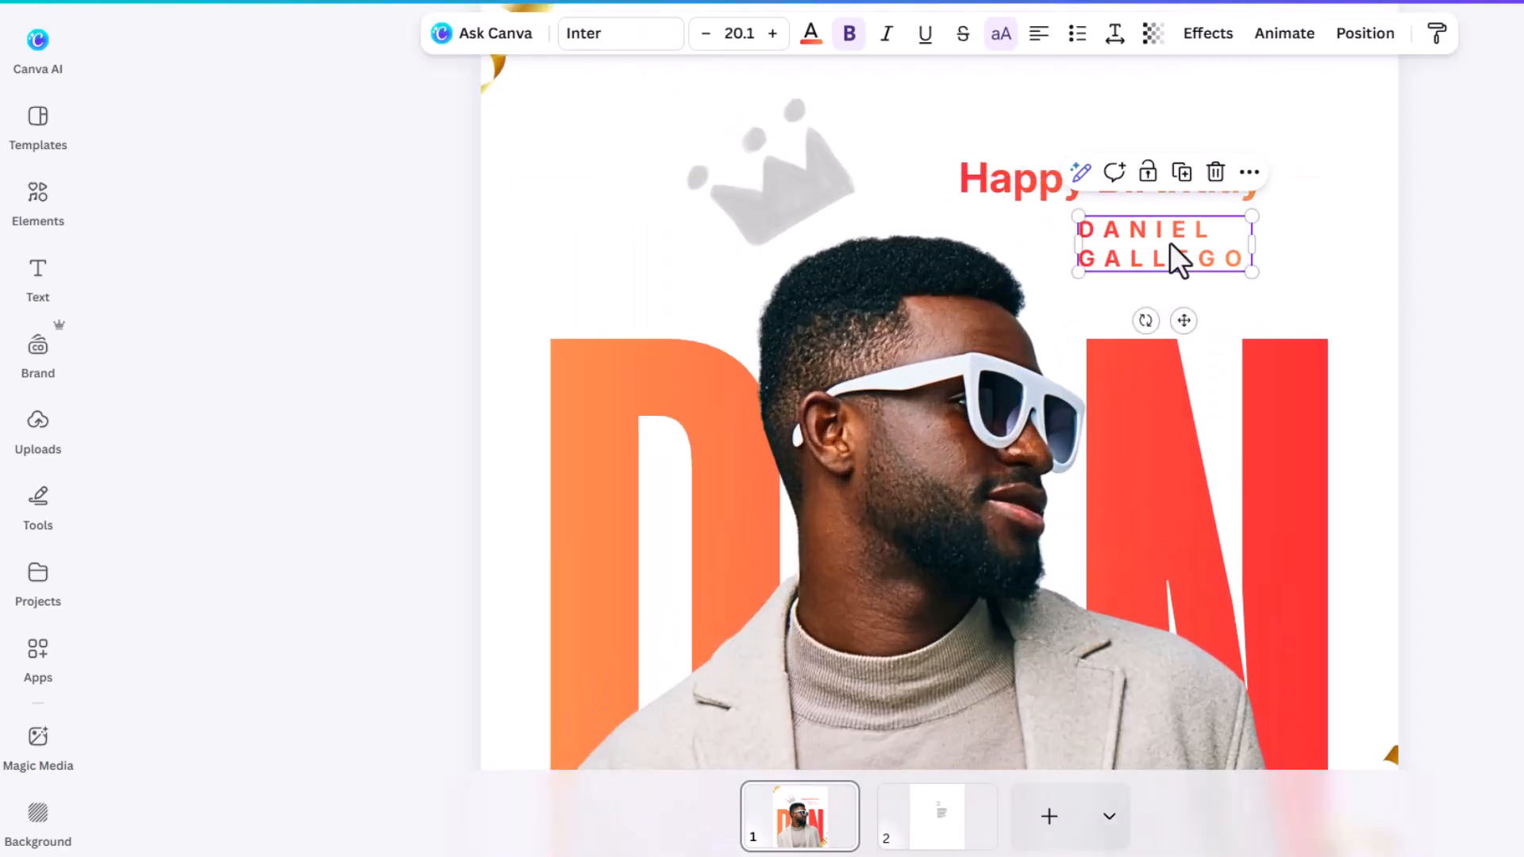
{"action": "left_click", "coordinate": [1114, 33]}
{"action": "left_click_drag", "start_coordinate": [1104, 120], "coordinate": [1038, 122]}
{"action": "scroll", "coordinate": [1298, 201], "scroll_direction": "up", "scroll_amount": 3}
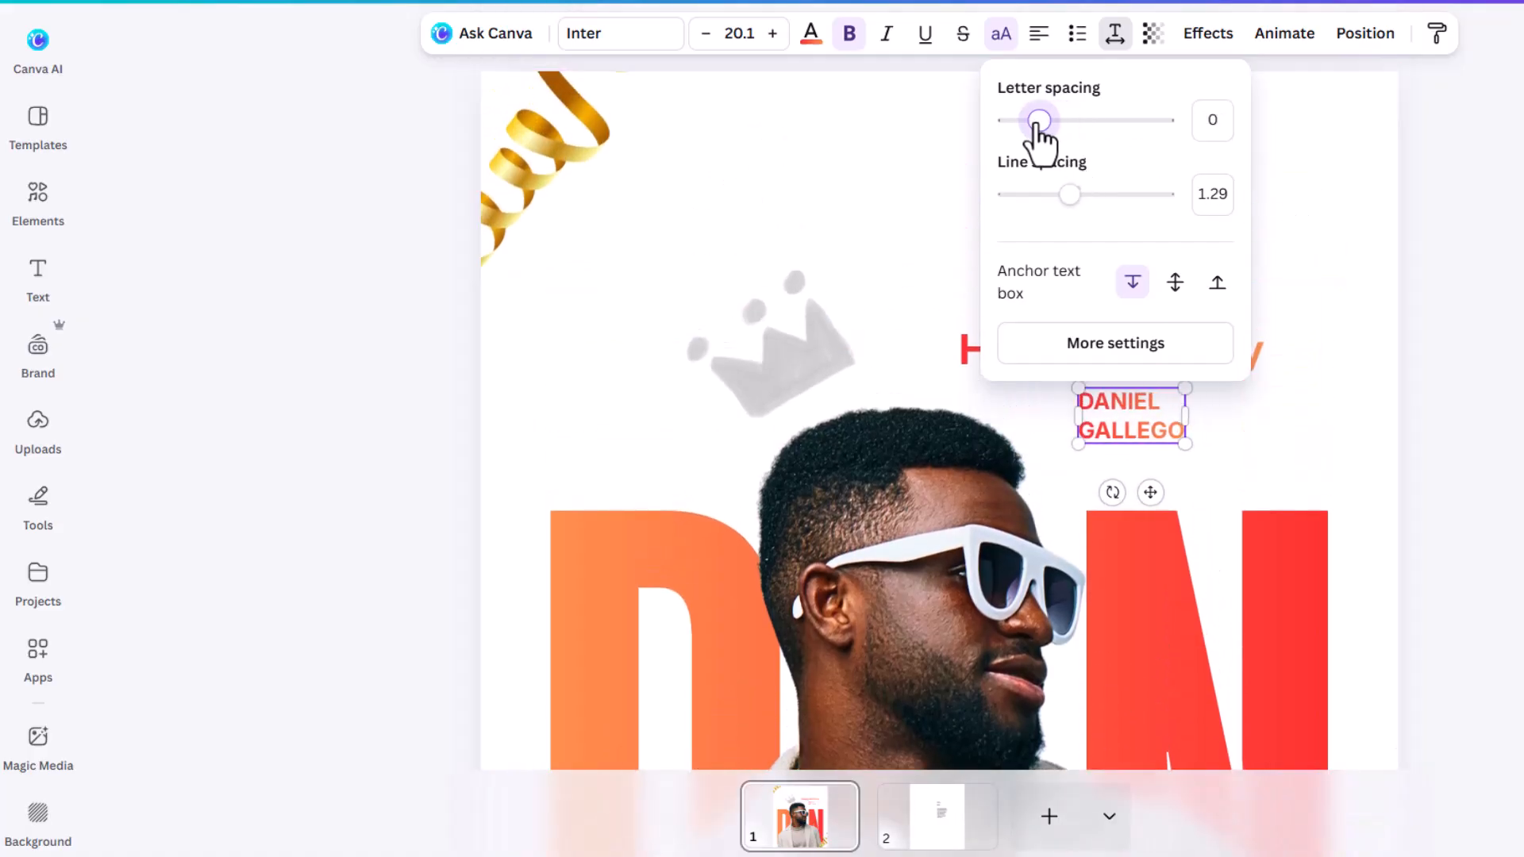
{"action": "left_click", "coordinate": [1262, 232]}
{"action": "scroll", "coordinate": [1155, 371], "scroll_direction": "down", "scroll_amount": 5}
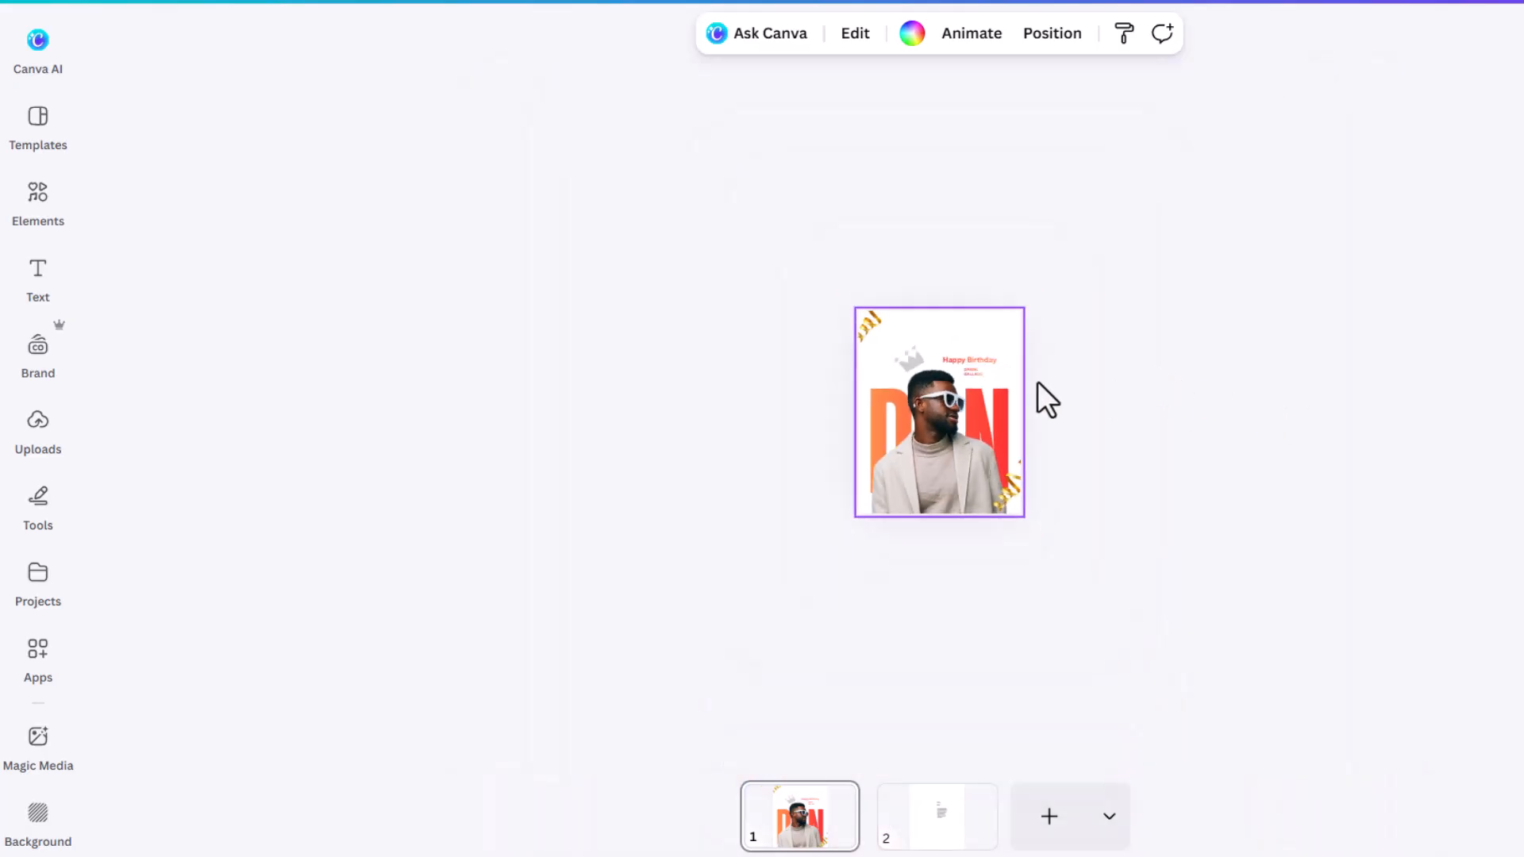
{"action": "scroll", "coordinate": [1039, 393], "scroll_direction": "up", "scroll_amount": 5}
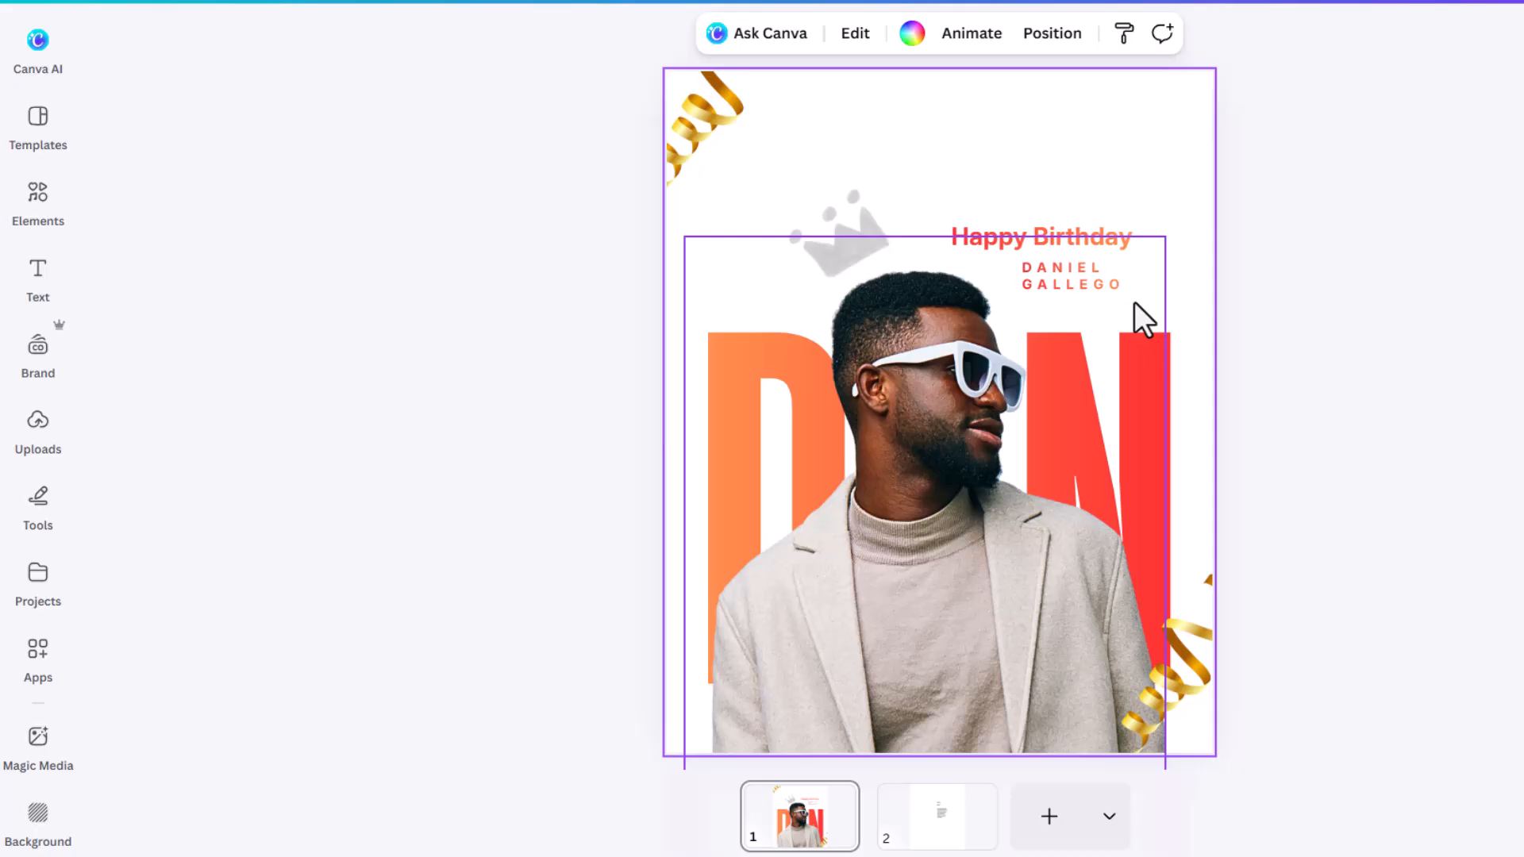
{"action": "left_click", "coordinate": [1300, 279]}
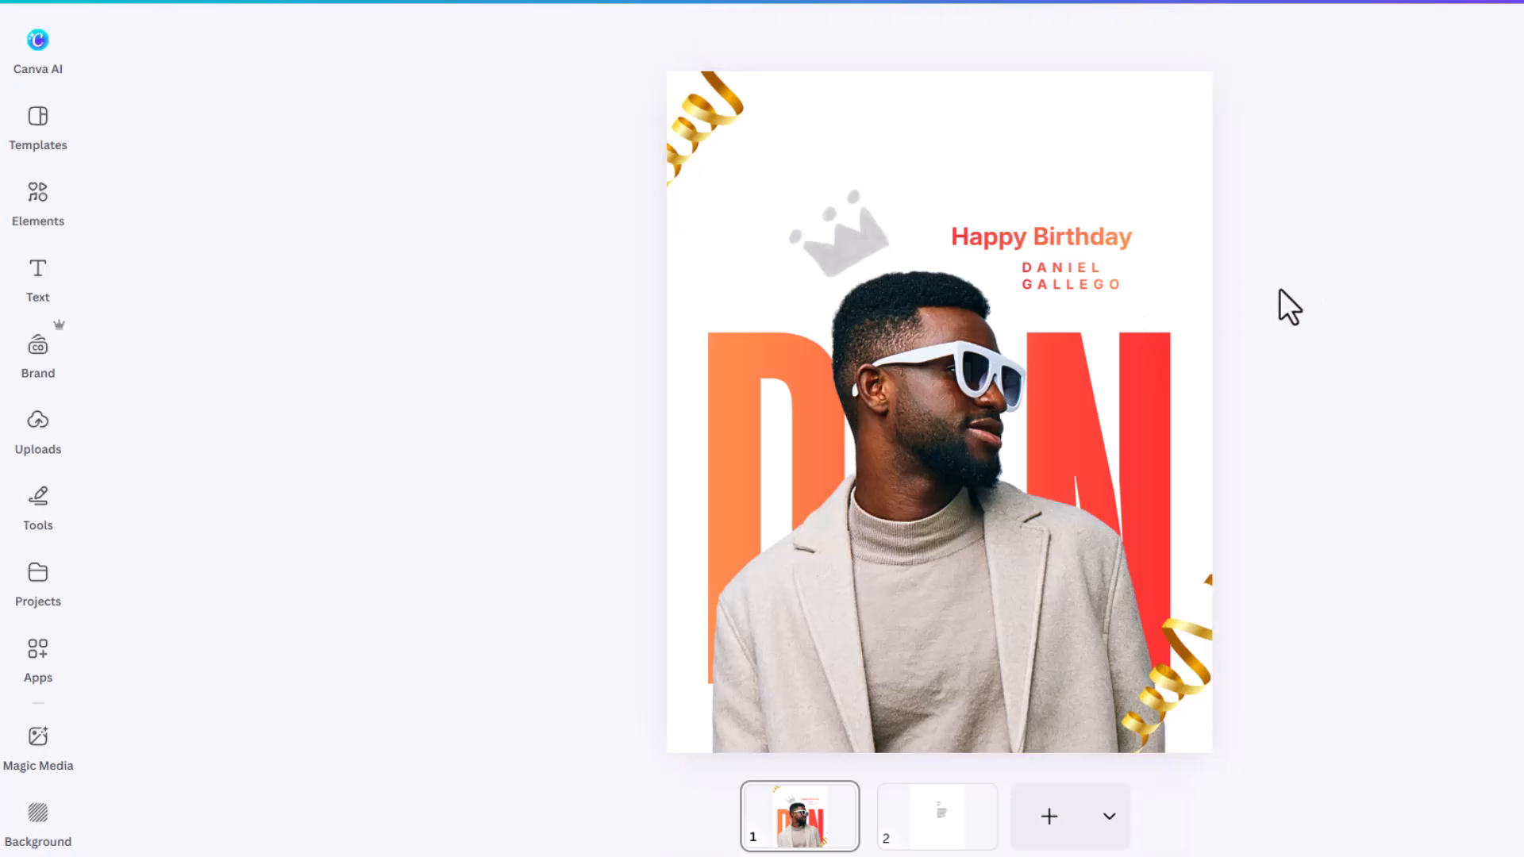
{"action": "mouse_move", "coordinate": [1088, 274]}
{"action": "left_mouse_down"}
{"action": "mouse_move", "coordinate": [1096, 295]}
{"action": "mouse_move", "coordinate": [1103, 250]}
{"action": "left_mouse_up"}
{"action": "left_click", "coordinate": [1118, 262]}
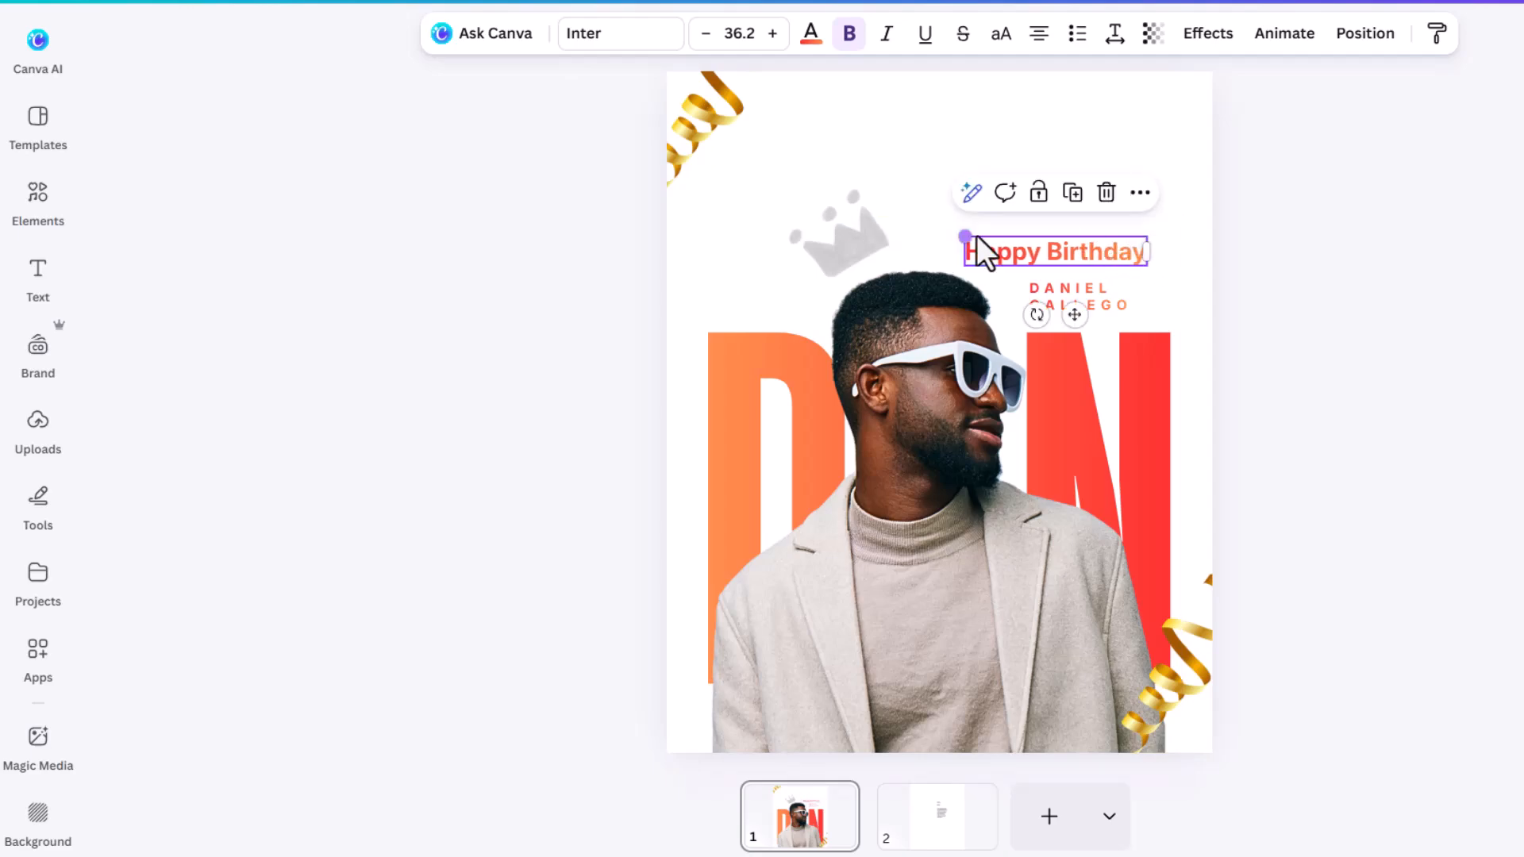
{"action": "left_click_drag", "start_coordinate": [963, 236], "coordinate": [920, 226]}
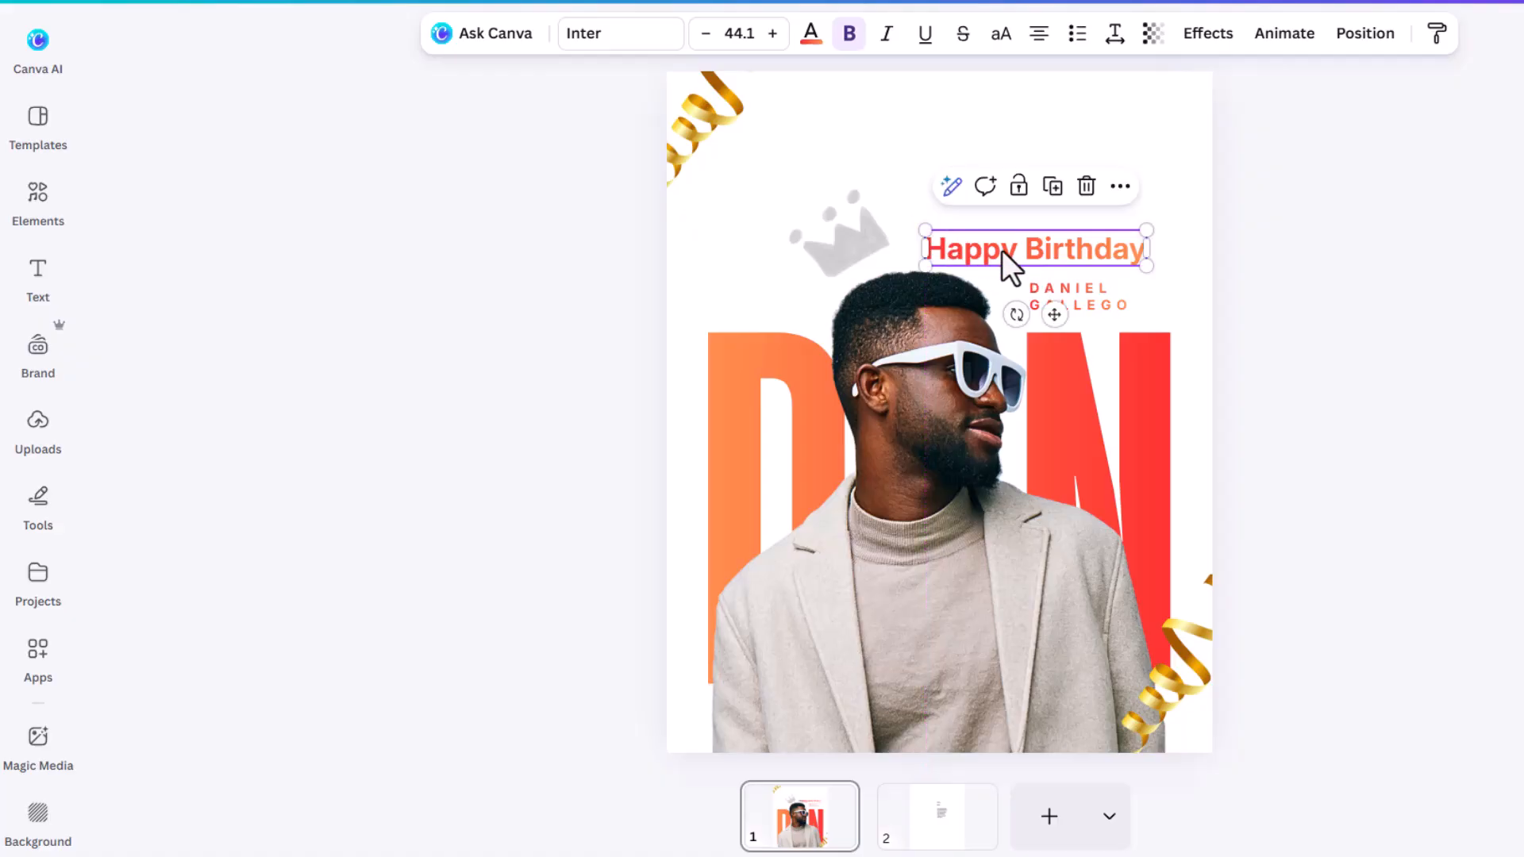
{"action": "left_click", "coordinate": [951, 357]}
{"action": "mouse_move", "coordinate": [950, 352]}
{"action": "left_mouse_down"}
{"action": "mouse_move", "coordinate": [955, 366]}
{"action": "mouse_move", "coordinate": [956, 353]}
{"action": "left_mouse_up"}
{"action": "left_click", "coordinate": [1322, 273]}
{"action": "left_click_drag", "start_coordinate": [1097, 300], "coordinate": [1115, 300]}
{"action": "left_click", "coordinate": [1333, 265]}
{"action": "left_click", "coordinate": [1127, 262]}
{"action": "left_click_drag", "start_coordinate": [1121, 246], "coordinate": [1139, 242]}
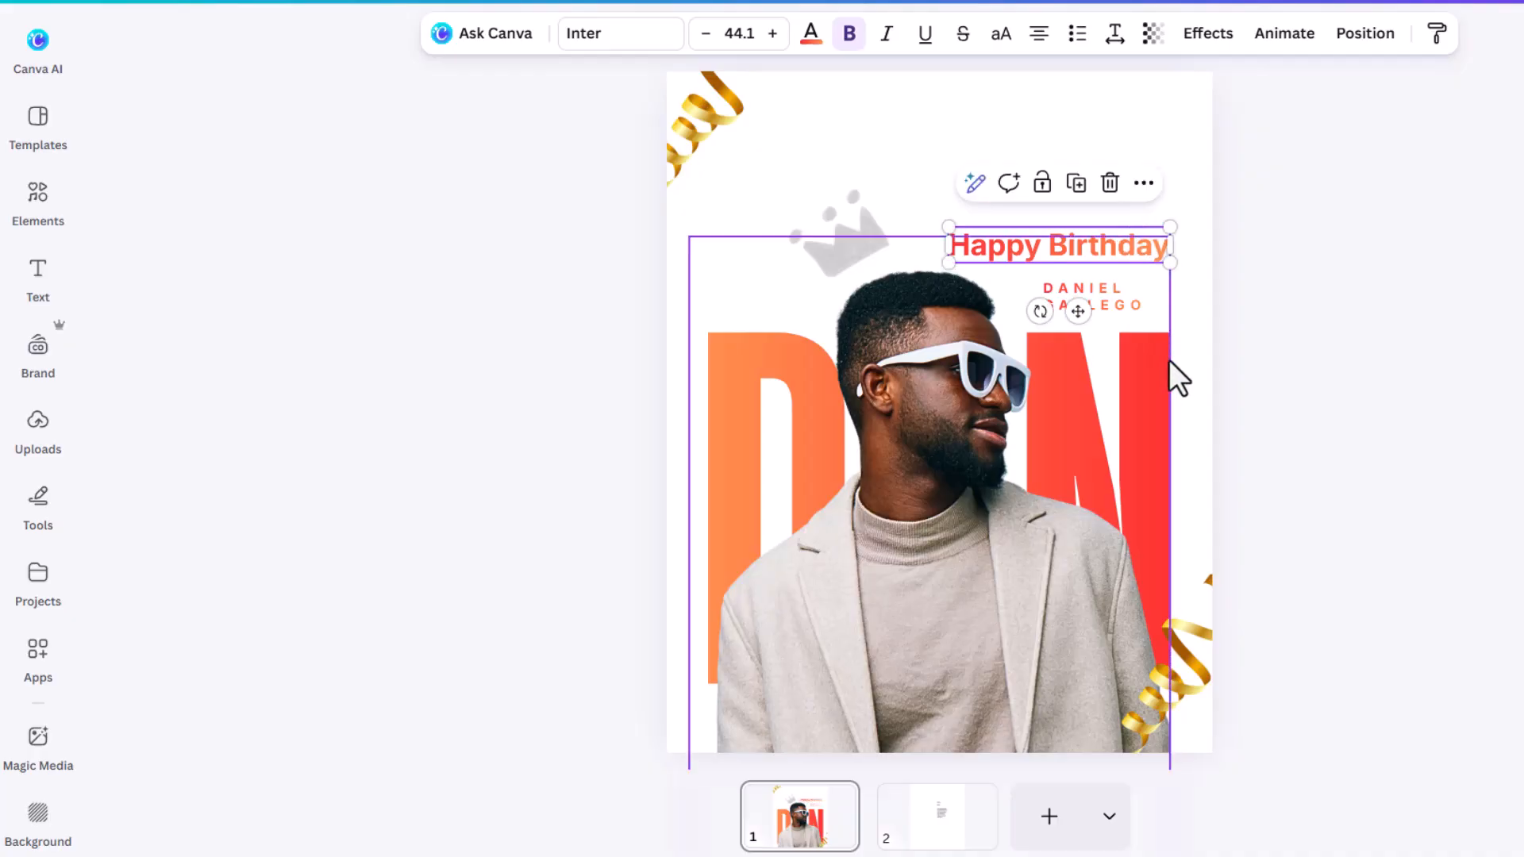
{"action": "left_click", "coordinate": [1298, 298]}
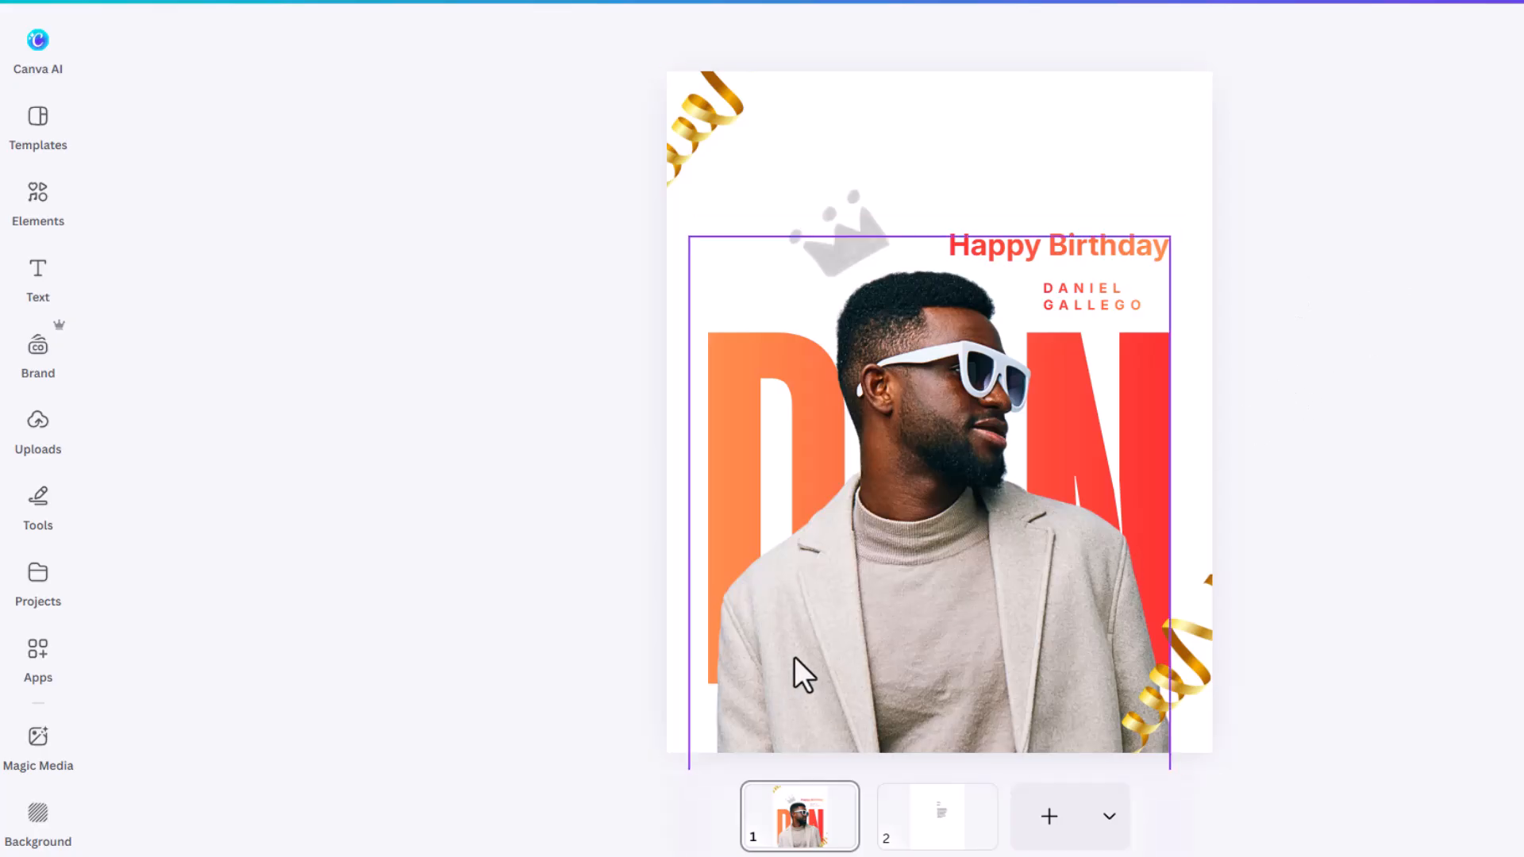
Step: Add a square from Shapes and stretch it into a wide bar of about 659 × 108 across the jacket
{"action": "left_click", "coordinate": [42, 301]}
{"action": "left_click", "coordinate": [38, 121]}
{"action": "left_click", "coordinate": [35, 211]}
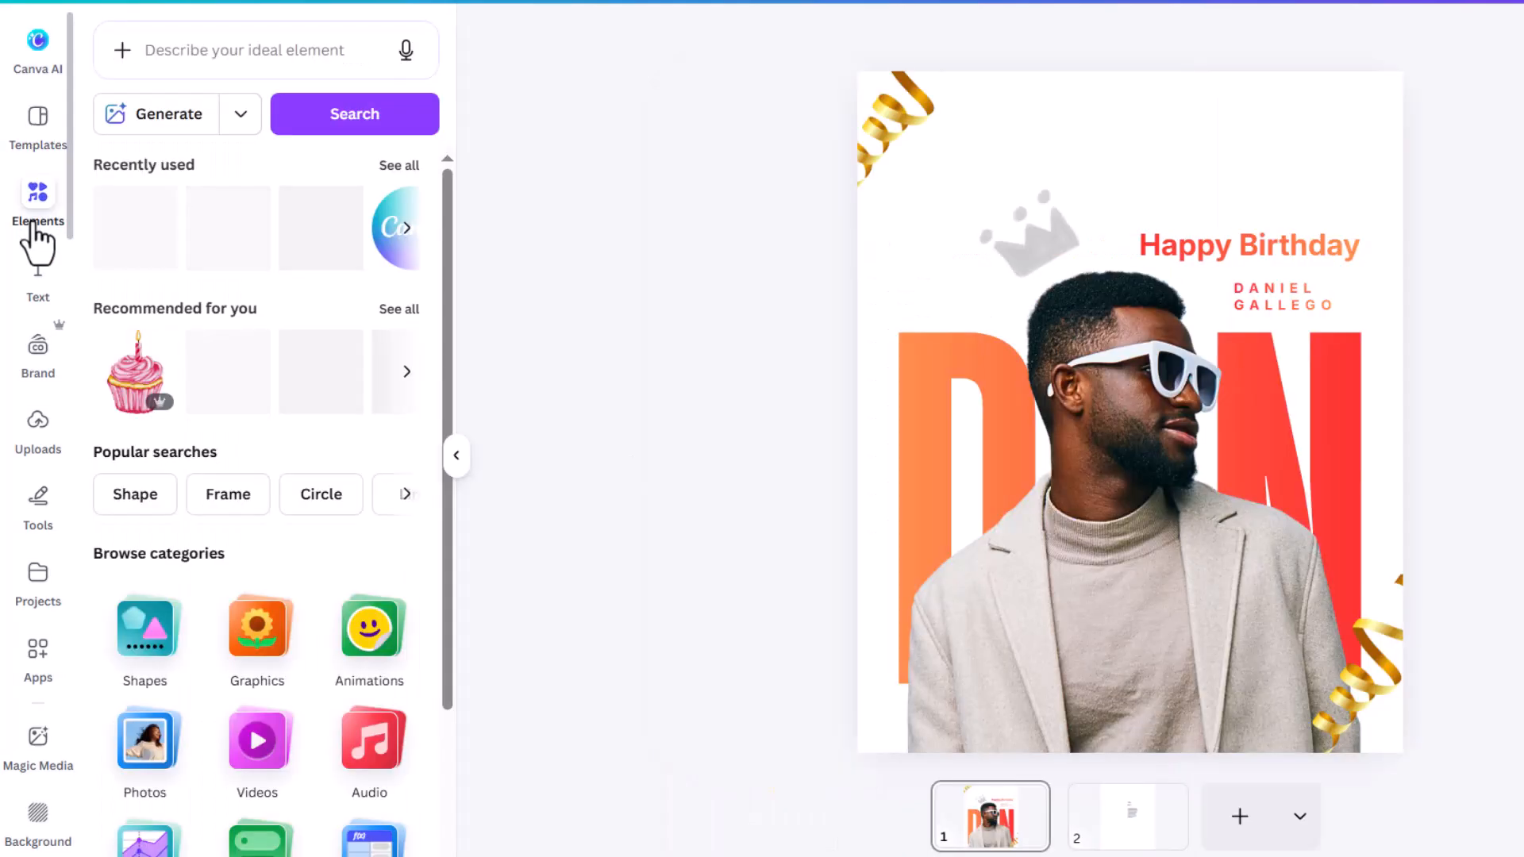
{"action": "left_click", "coordinate": [136, 647]}
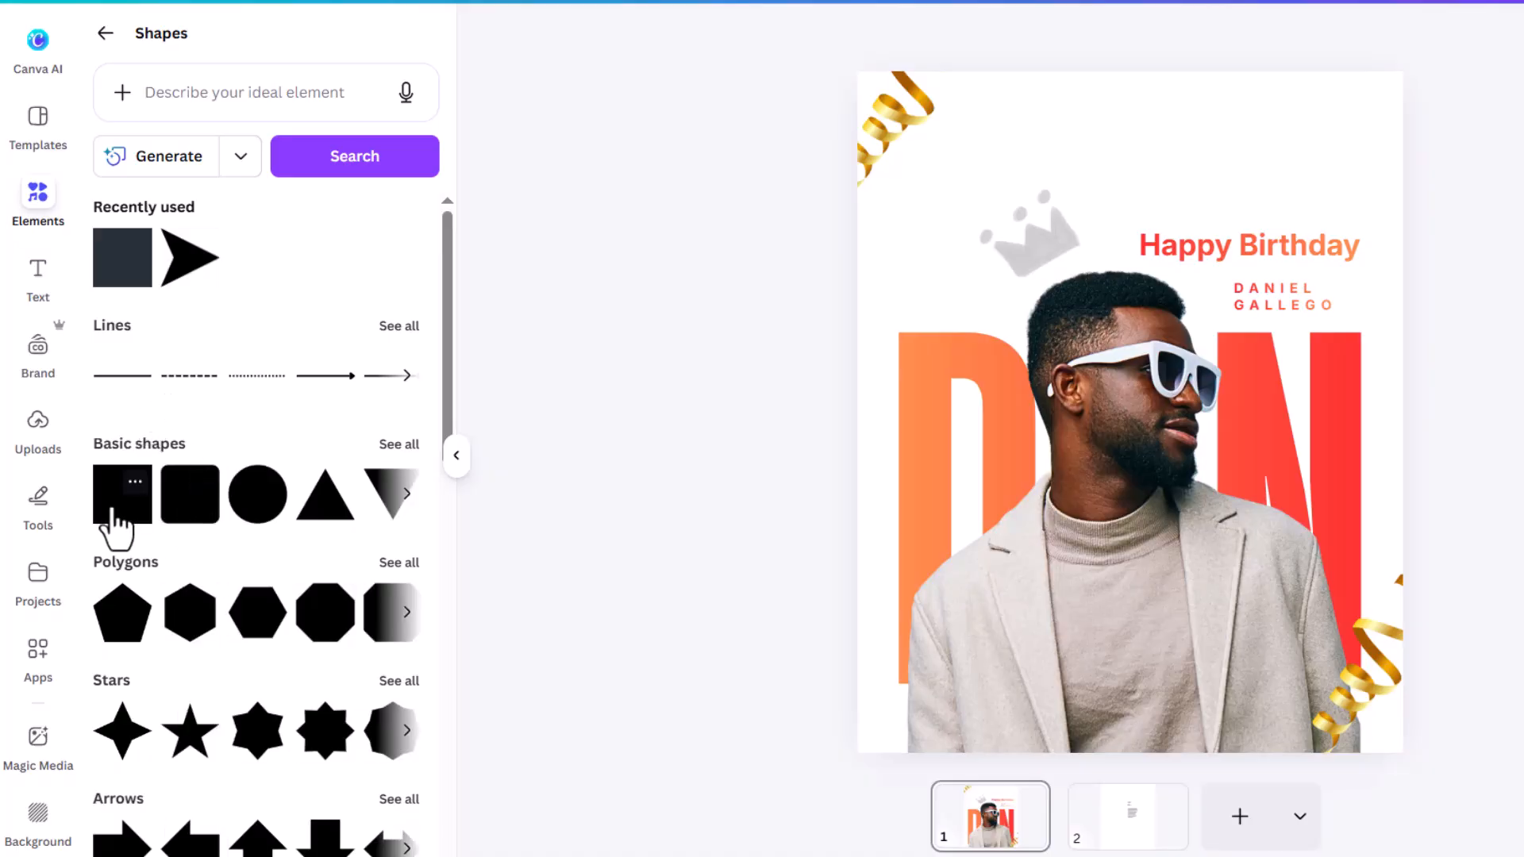
{"action": "left_click", "coordinate": [119, 508]}
{"action": "left_click_drag", "start_coordinate": [1130, 331], "coordinate": [1282, 657]}
{"action": "left_click_drag", "start_coordinate": [1159, 653], "coordinate": [1017, 656]}
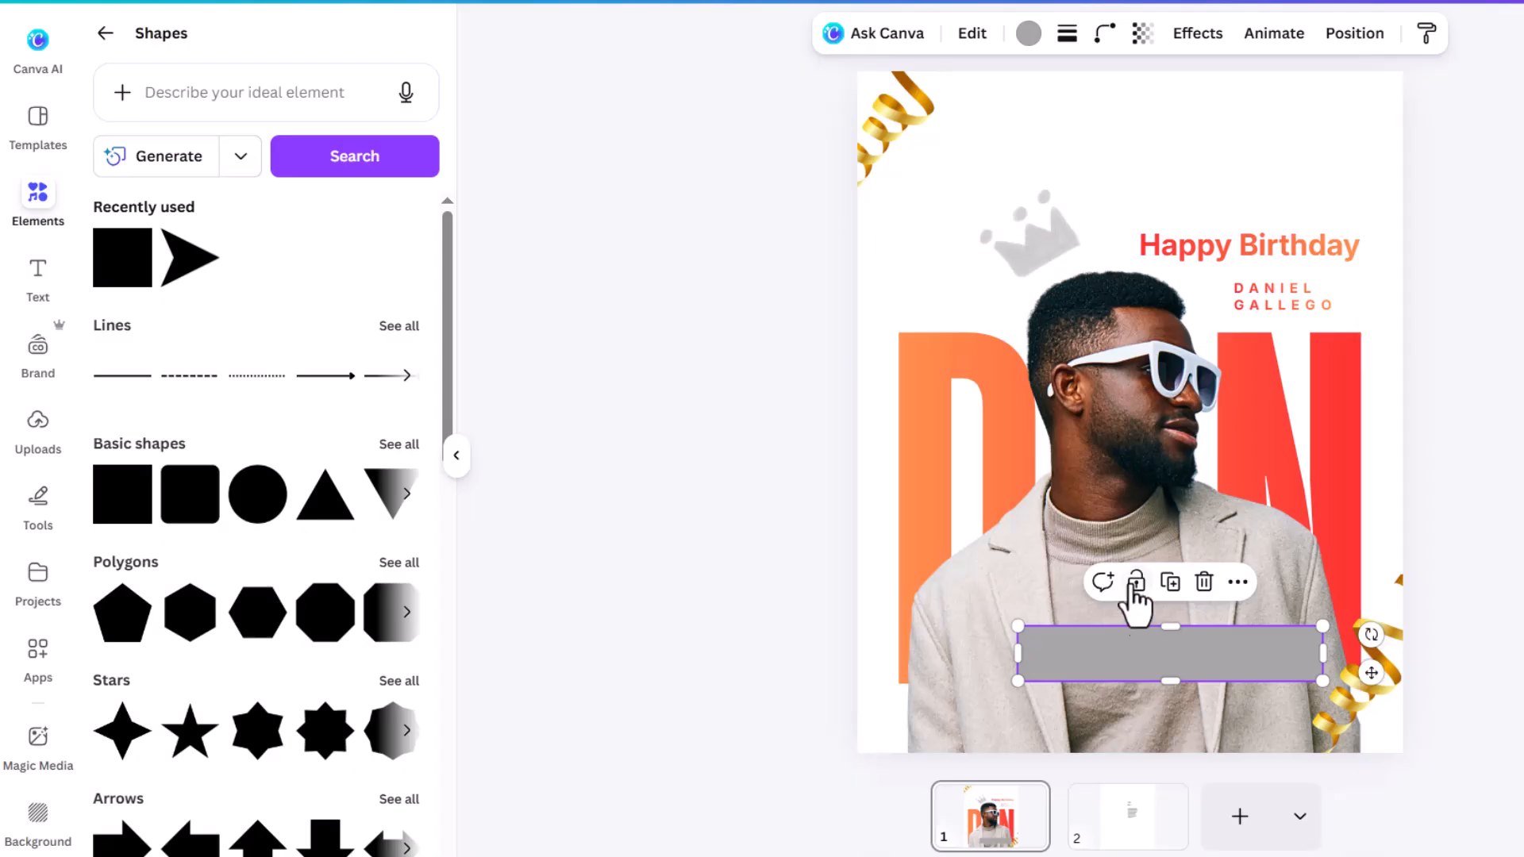
Step: Fill the bar with a dark brown sampled from the photo using the eyedropper
{"action": "left_click", "coordinate": [1030, 36]}
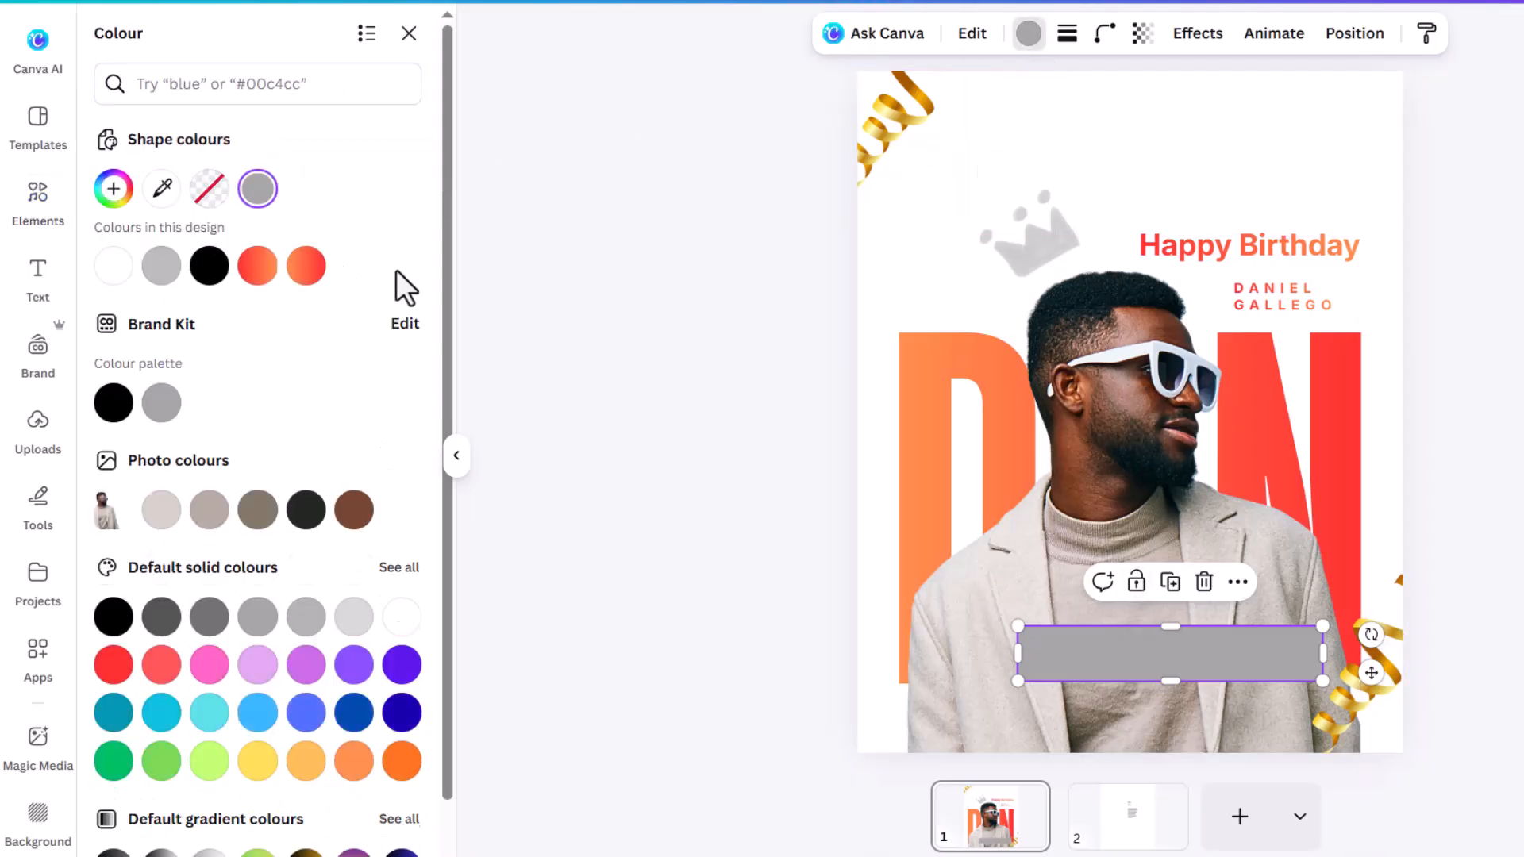
{"action": "left_click", "coordinate": [163, 191]}
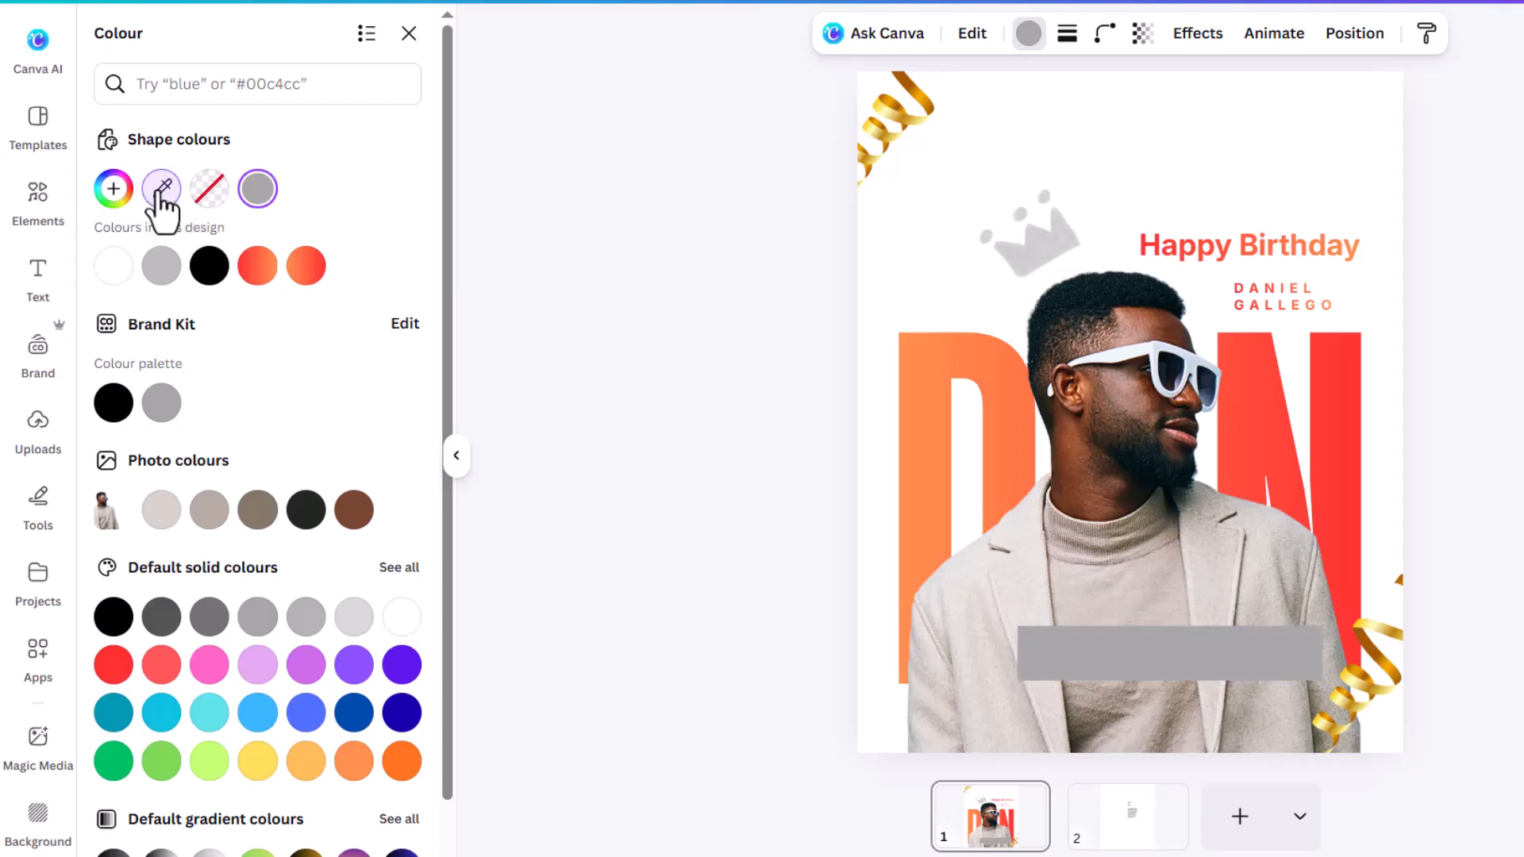
{"action": "left_click", "coordinate": [1137, 357]}
{"action": "left_click", "coordinate": [714, 413]}
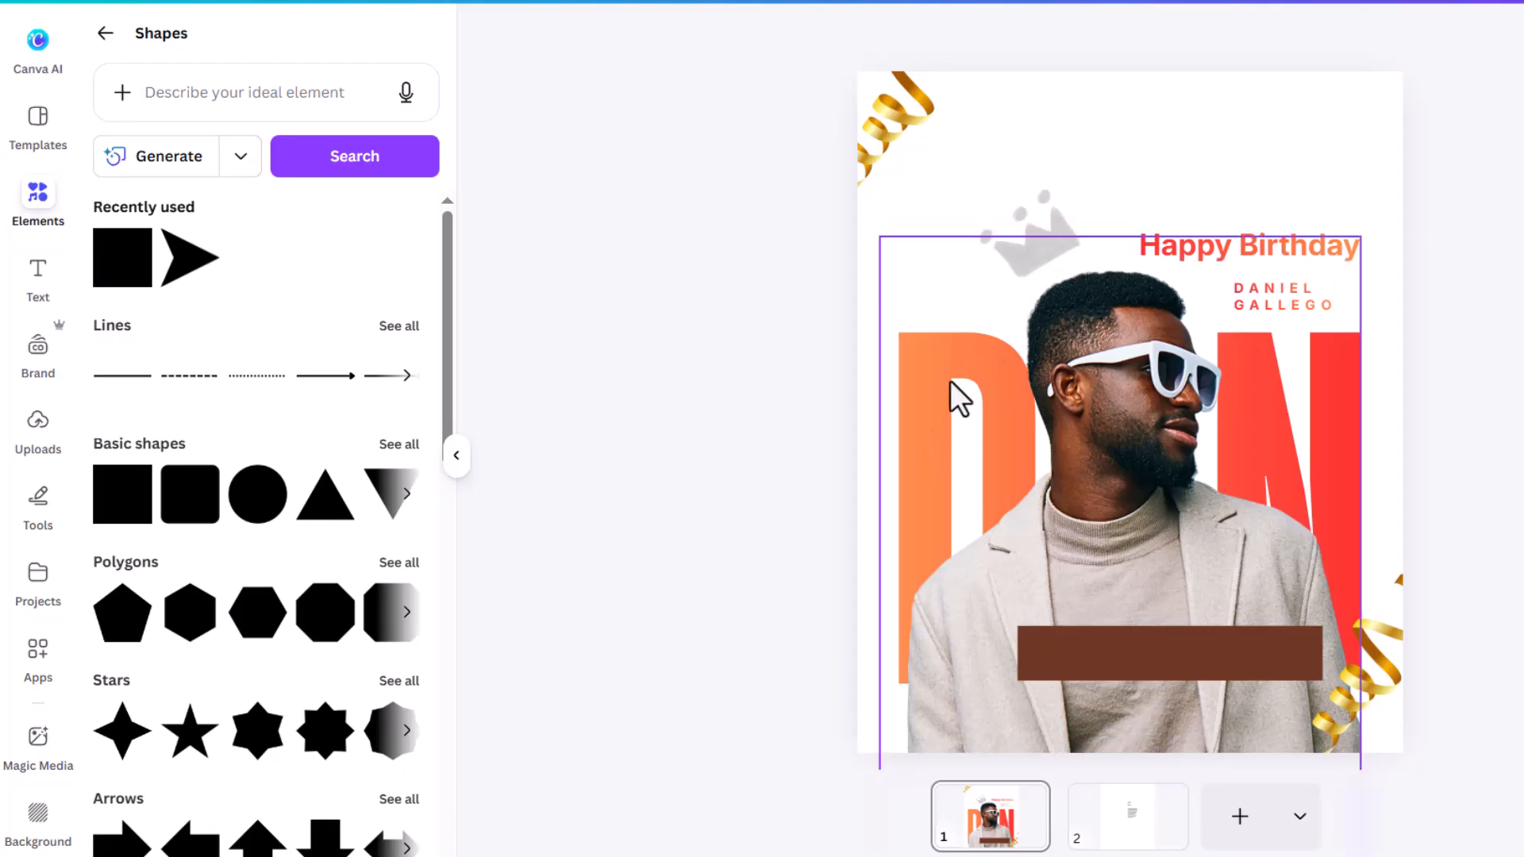
Step: Duplicate the DAN text layer, shrink the copy to size 112 and place it at the bar's left end
{"action": "left_click", "coordinate": [1338, 381]}
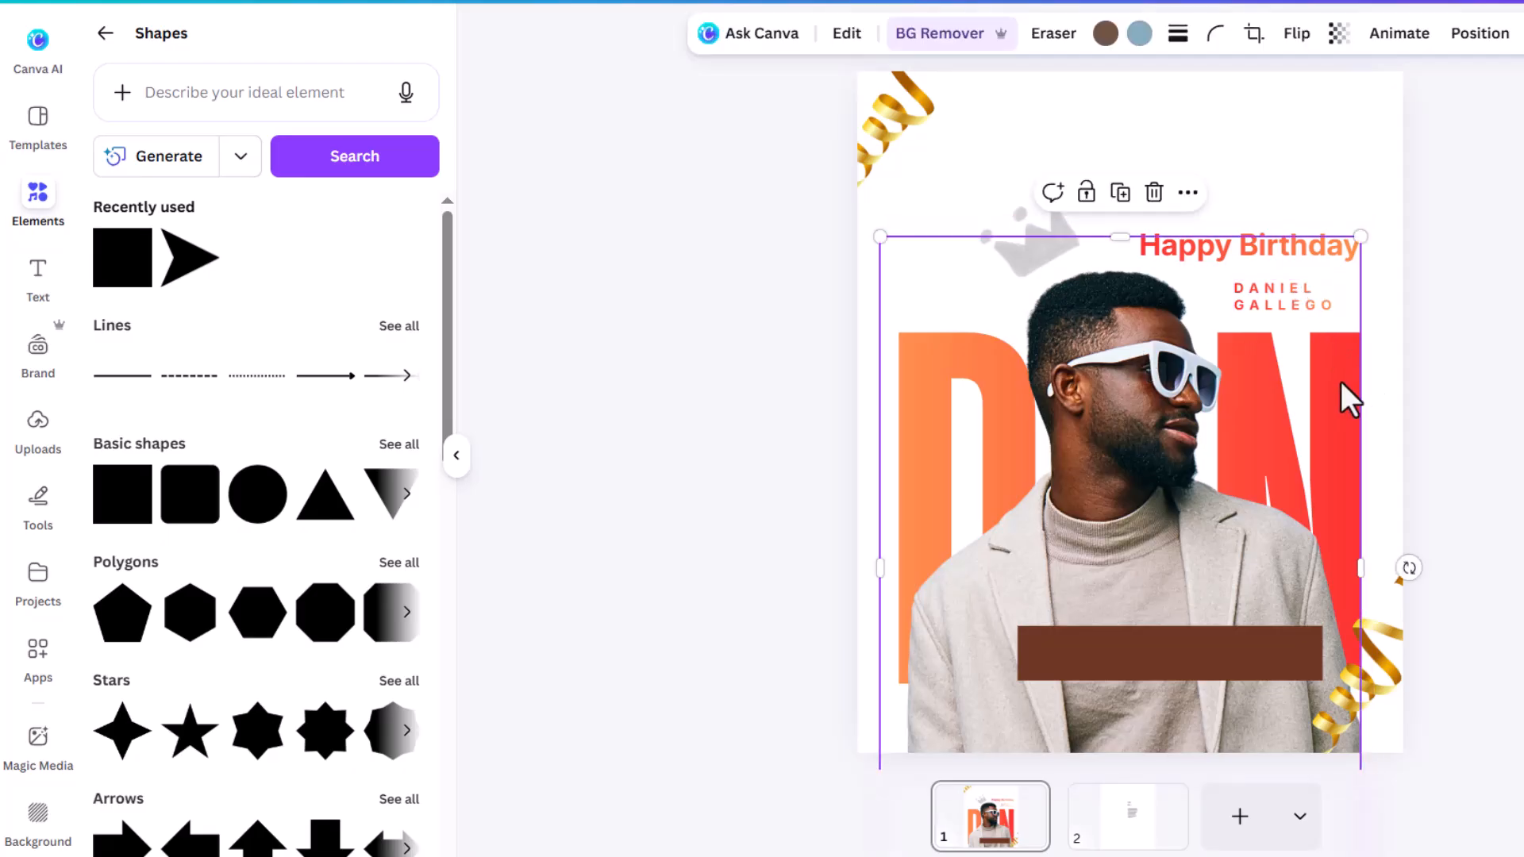
{"action": "left_click", "coordinate": [1481, 35]}
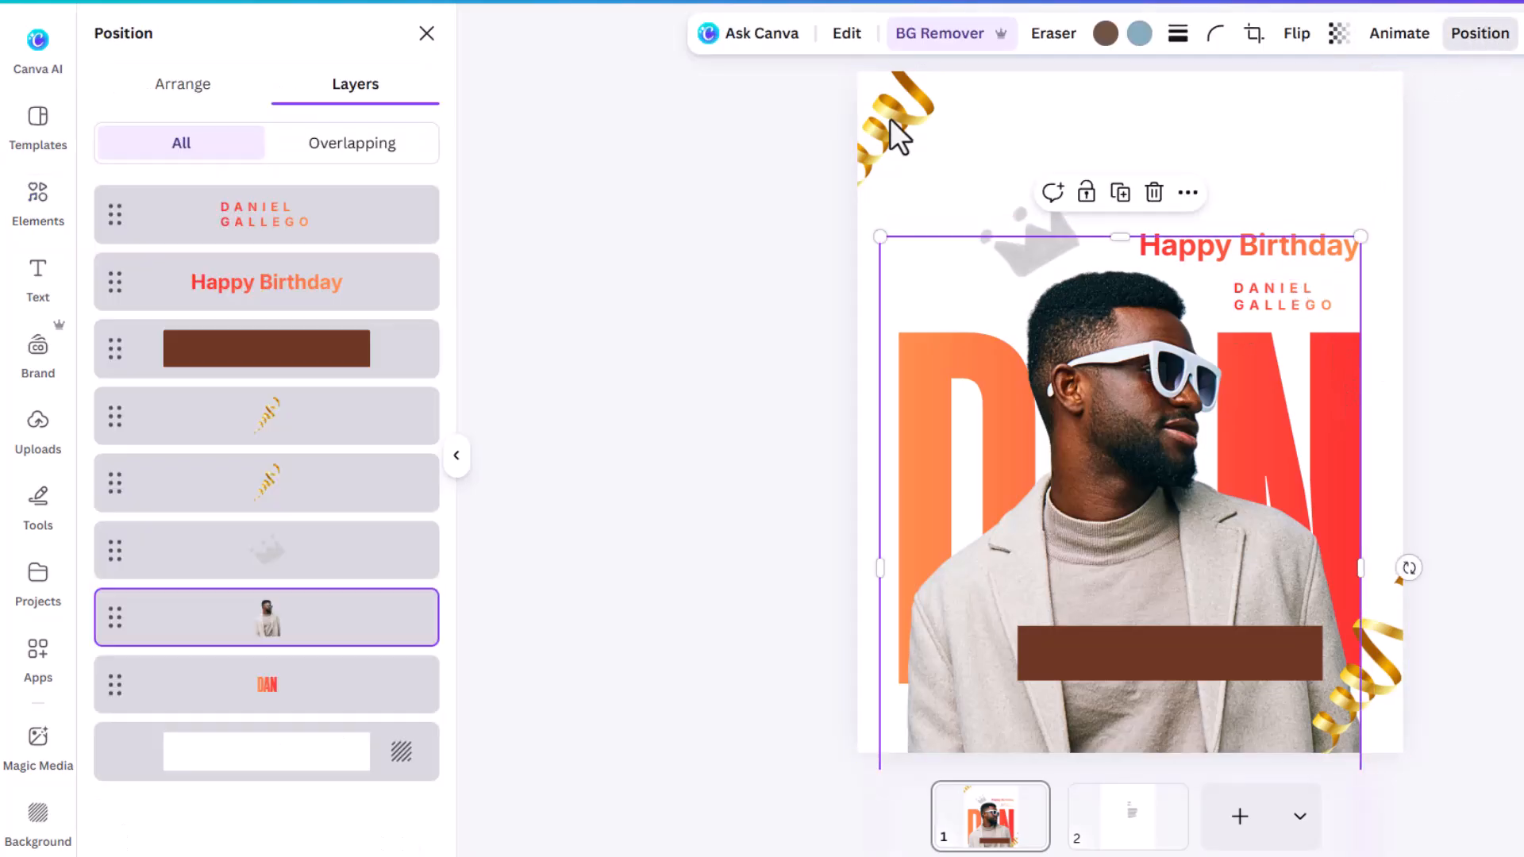
{"action": "left_click", "coordinate": [287, 703]}
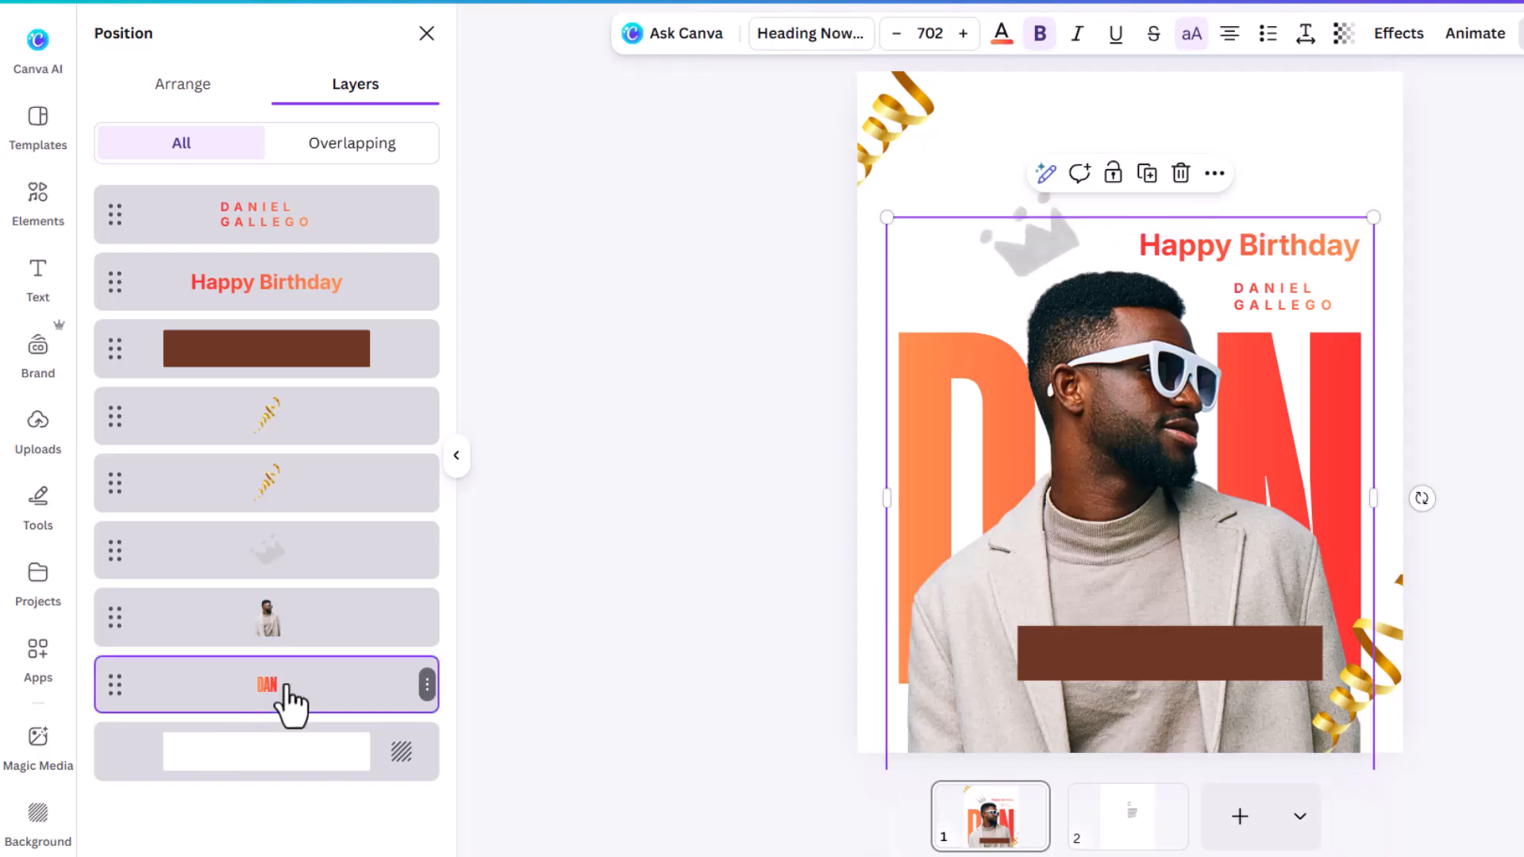
{"action": "left_click", "coordinate": [427, 684]}
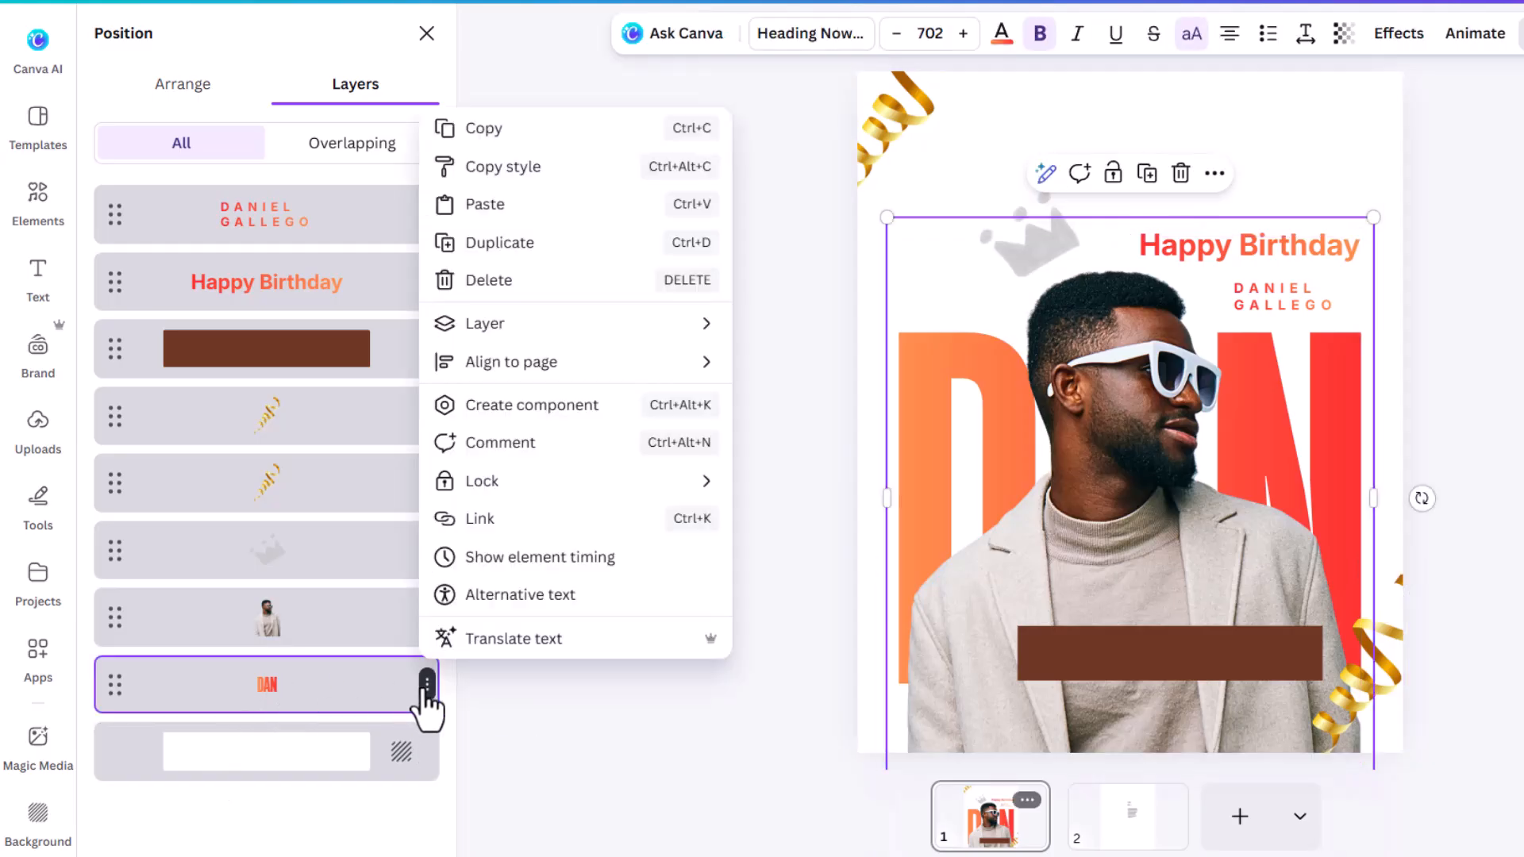
{"action": "left_click", "coordinate": [508, 242]}
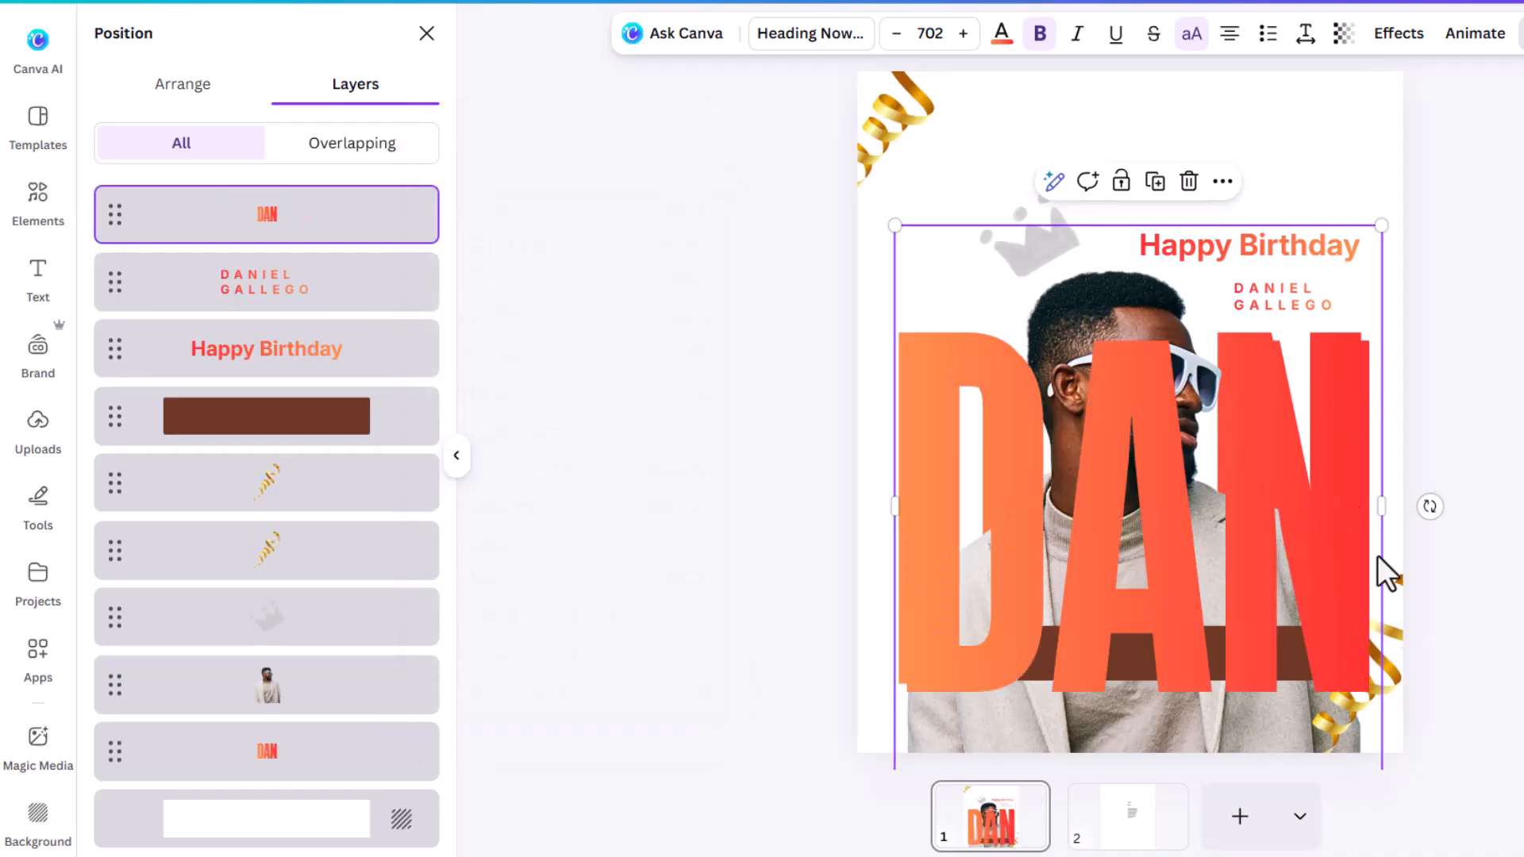
{"action": "left_click_drag", "start_coordinate": [1380, 225], "coordinate": [1185, 458]}
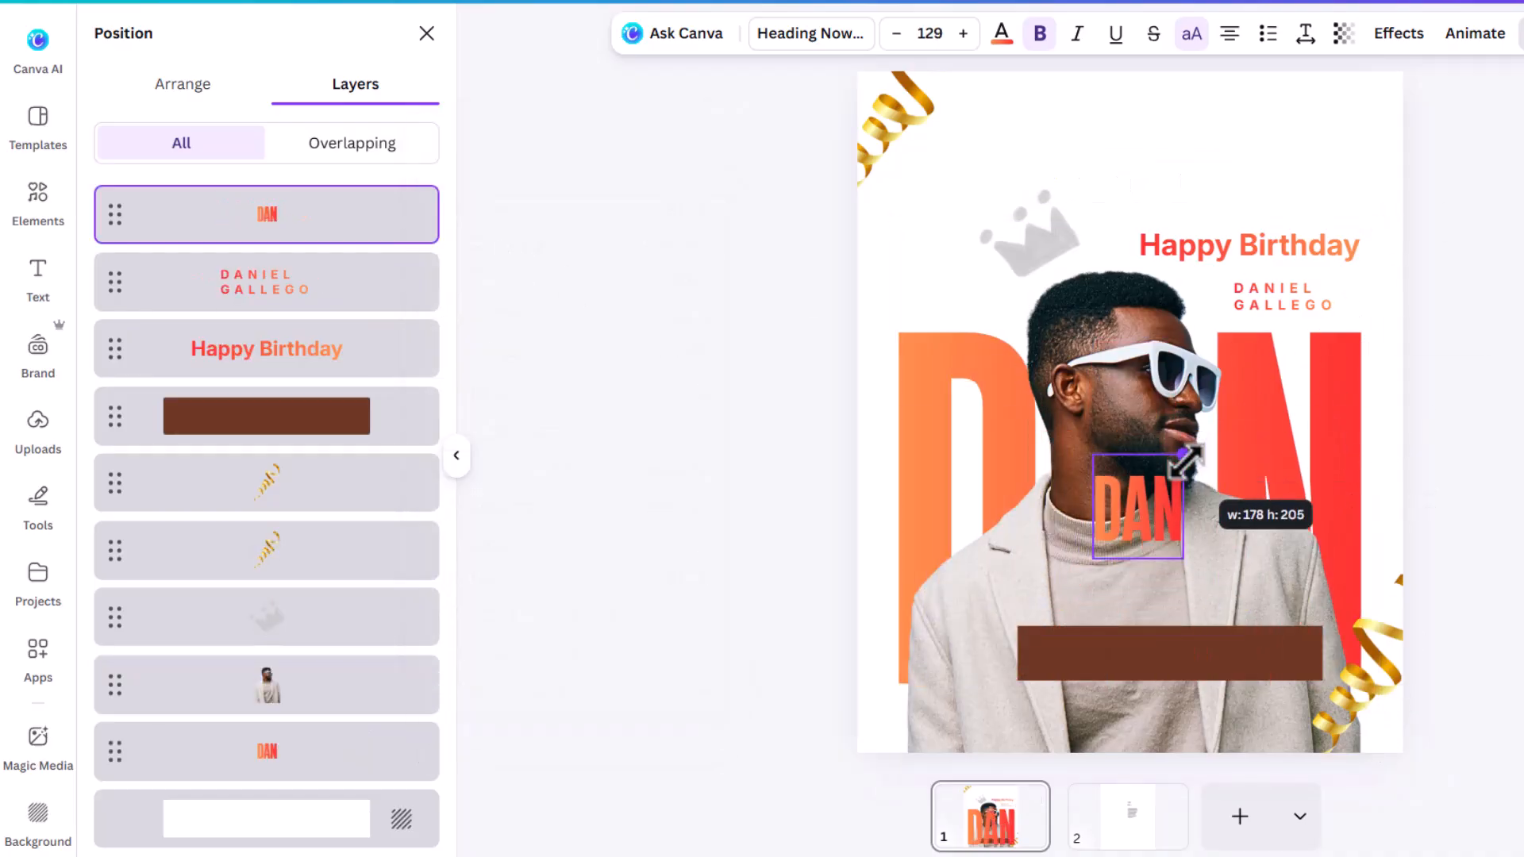
{"action": "left_click_drag", "start_coordinate": [1157, 514], "coordinate": [993, 688]}
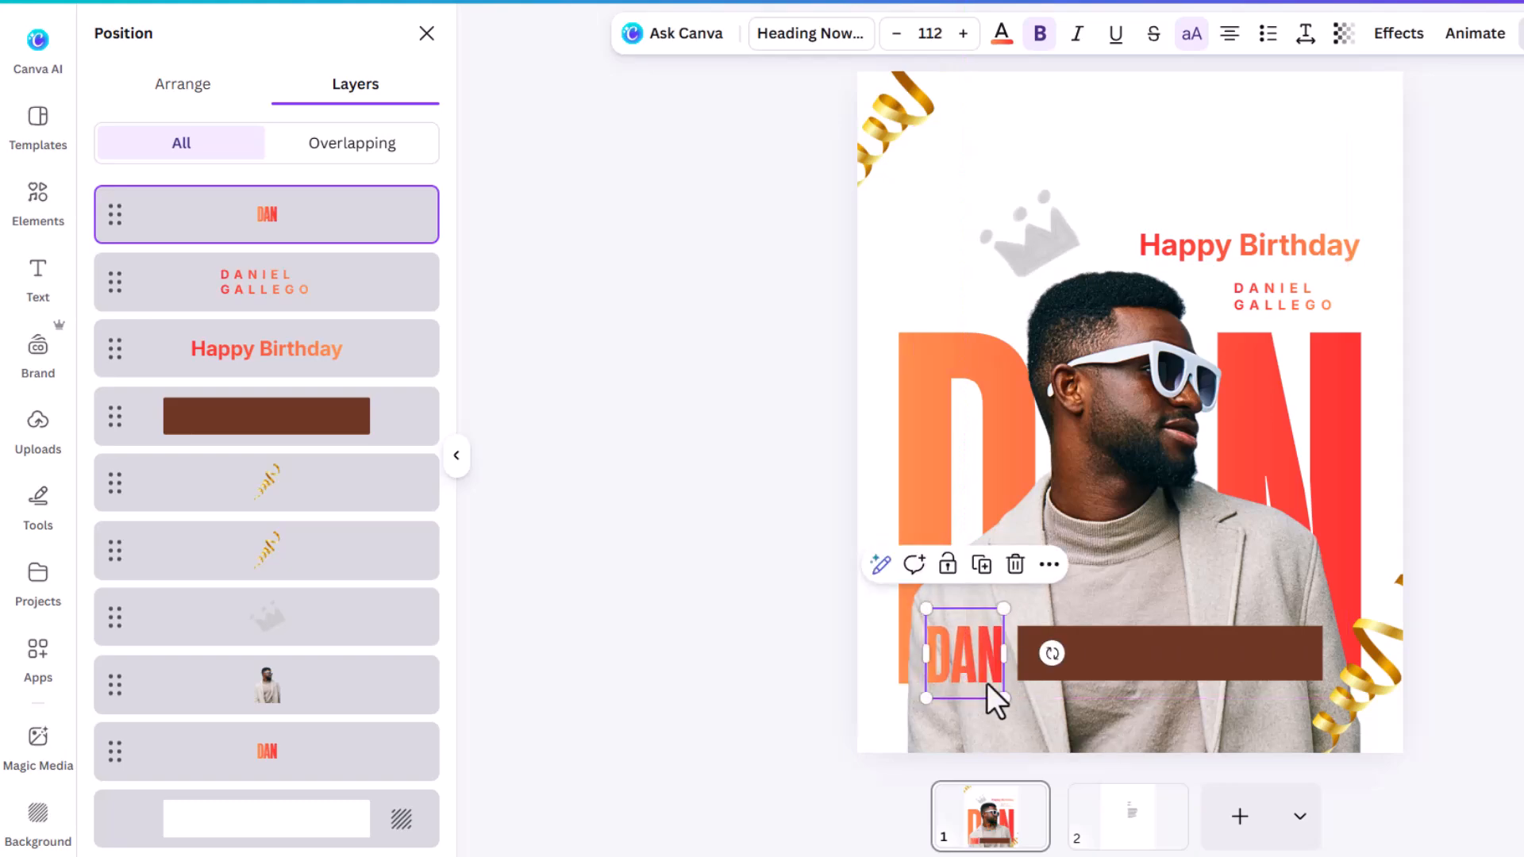
Step: Change the small copy to 'JAN 10' at size 88.2 and narrow the brown bar to 584 wide
{"action": "double_click", "coordinate": [988, 683]}
{"action": "type", "text": "J"}
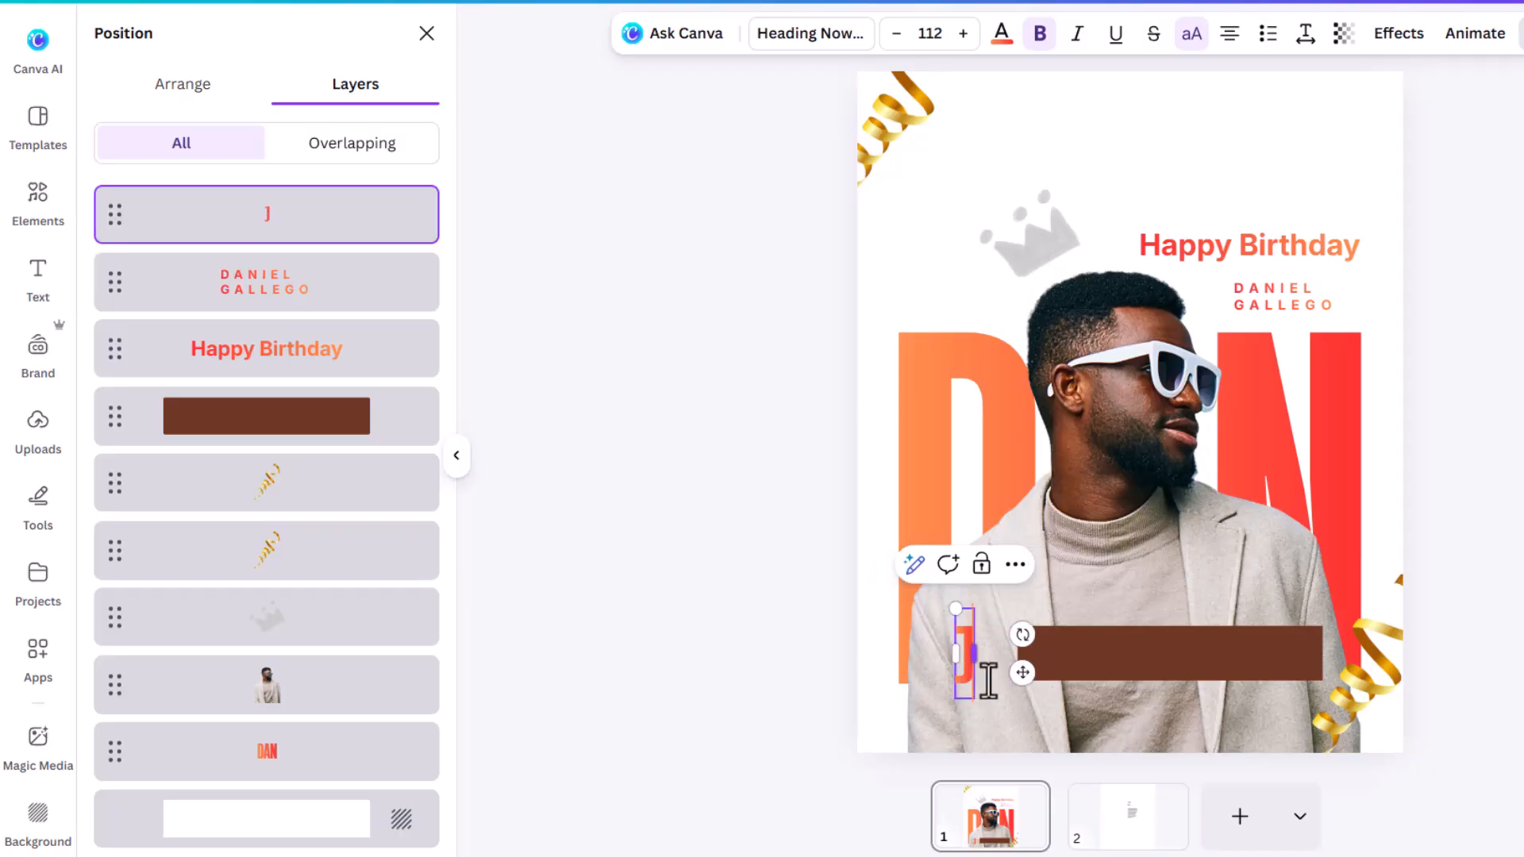
{"action": "type", "text": "AN 10"}
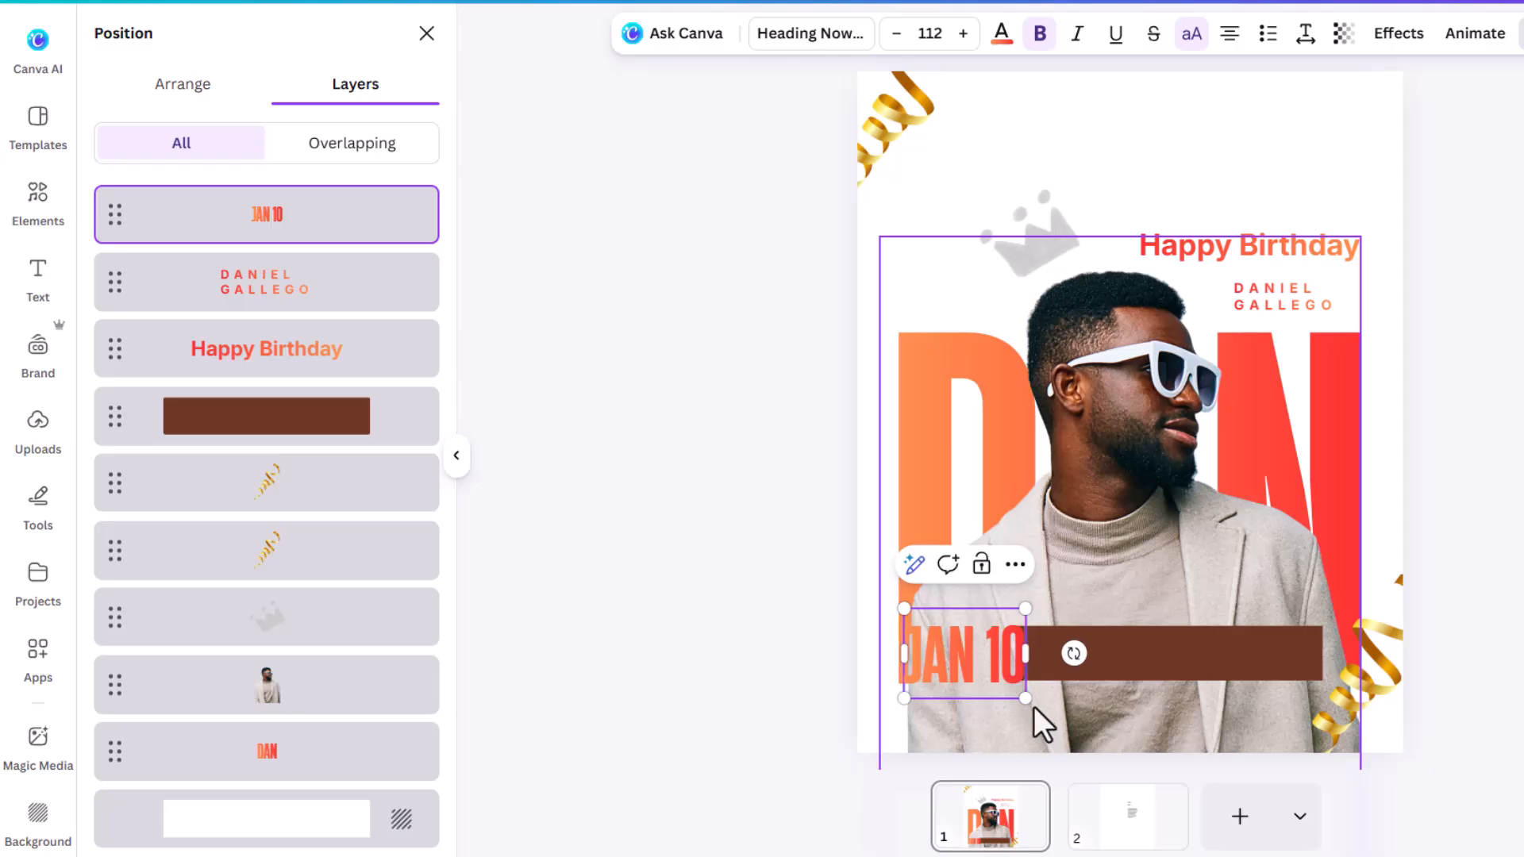
{"action": "left_click_drag", "start_coordinate": [1026, 699], "coordinate": [1031, 653]}
{"action": "left_click", "coordinate": [1083, 667]}
{"action": "left_click", "coordinate": [1354, 34]}
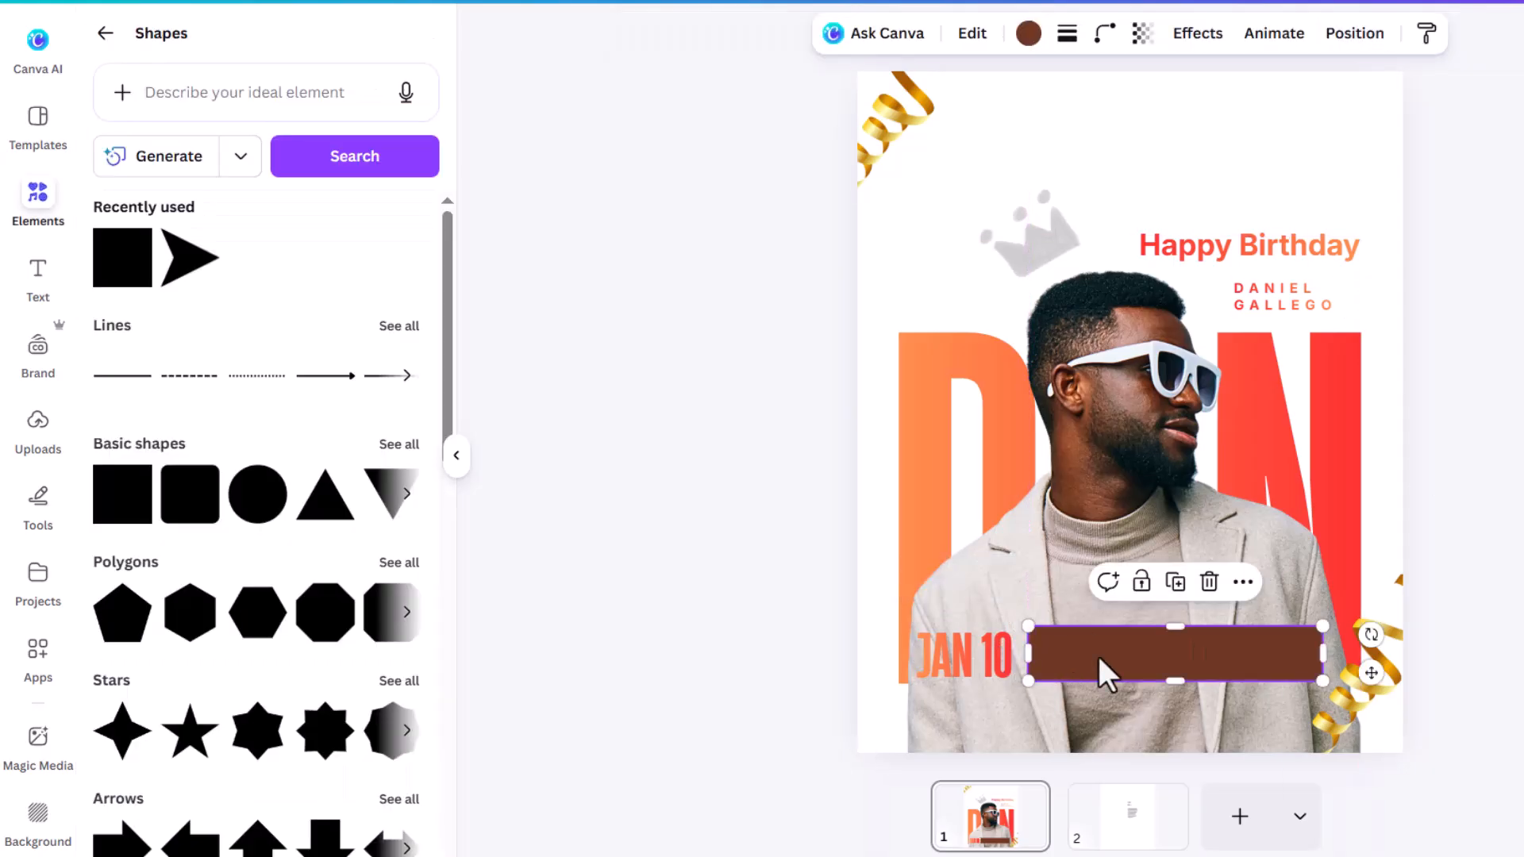
Step: Copy the birthday message paragraph from page 2 and paste it onto page 1
{"action": "left_click", "coordinate": [1146, 822]}
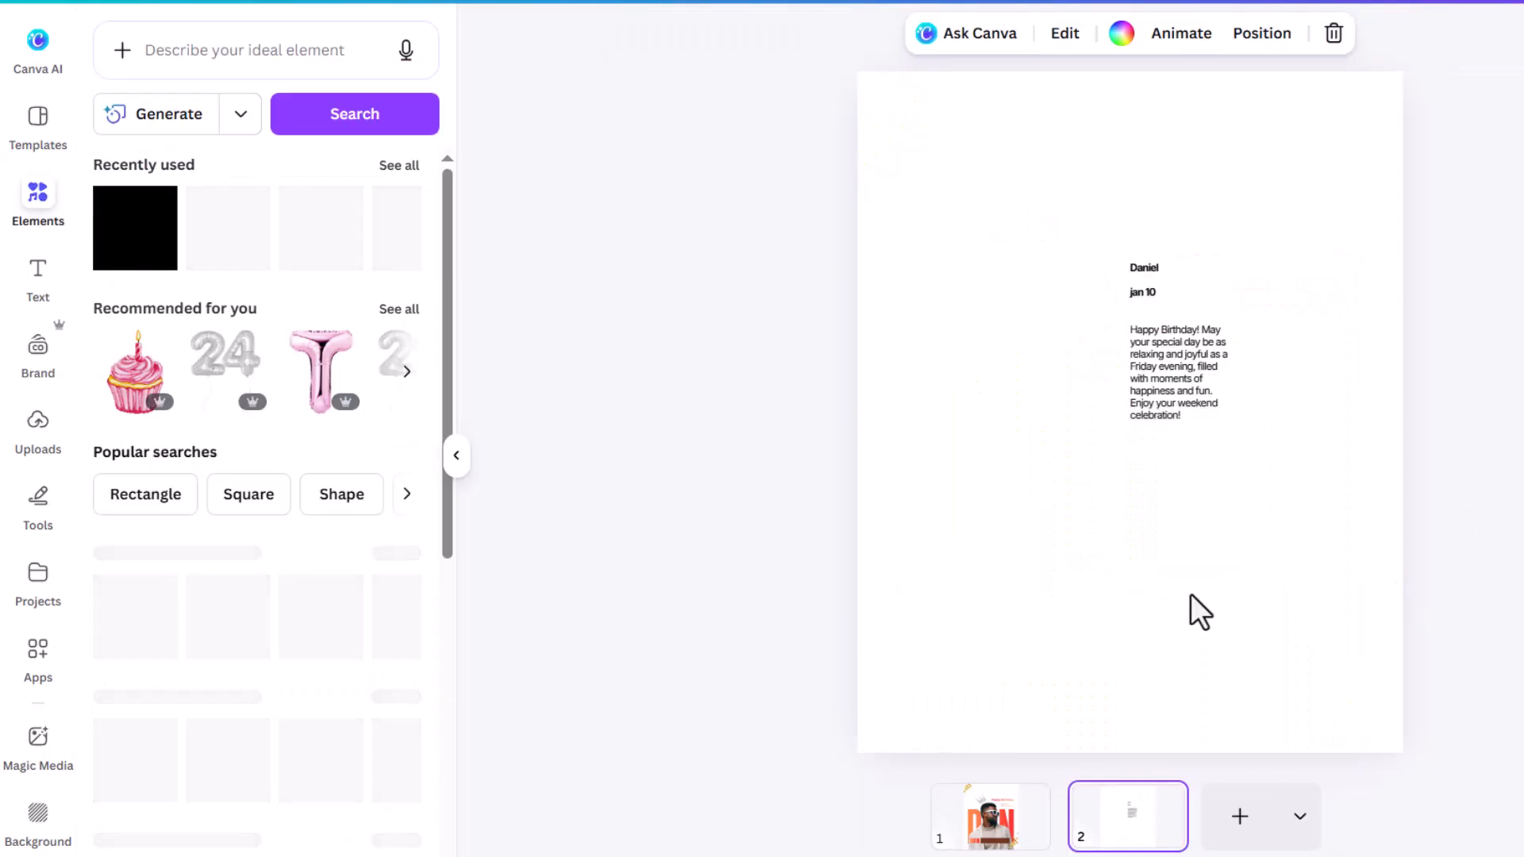
{"action": "left_click", "coordinate": [1182, 367]}
{"action": "left_click_drag", "start_coordinate": [1130, 332], "coordinate": [1187, 429]}
{"action": "key", "text": "ctrl+c"}
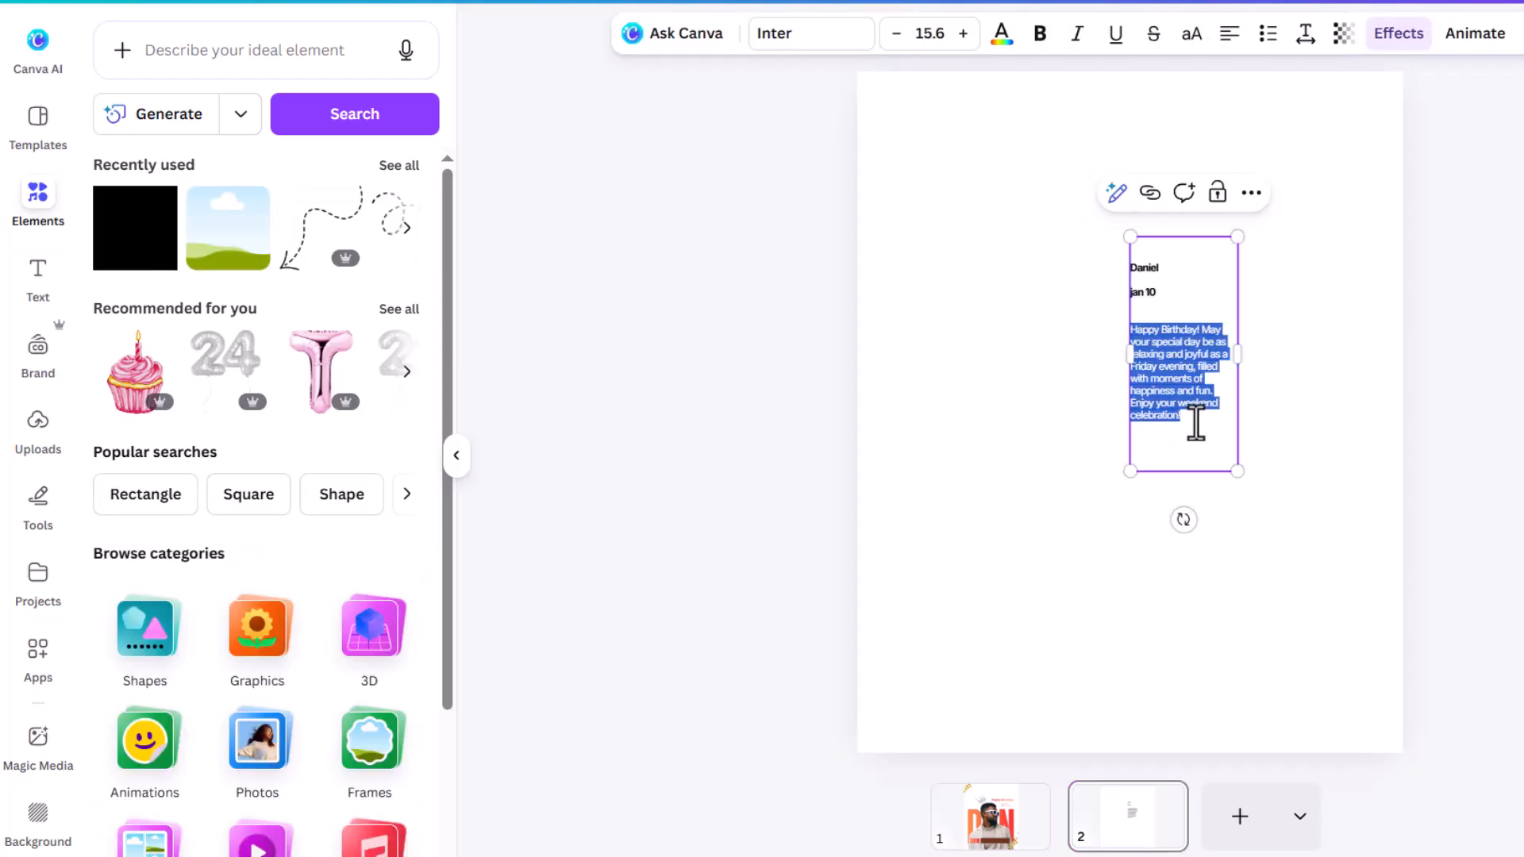
{"action": "left_click", "coordinate": [992, 835]}
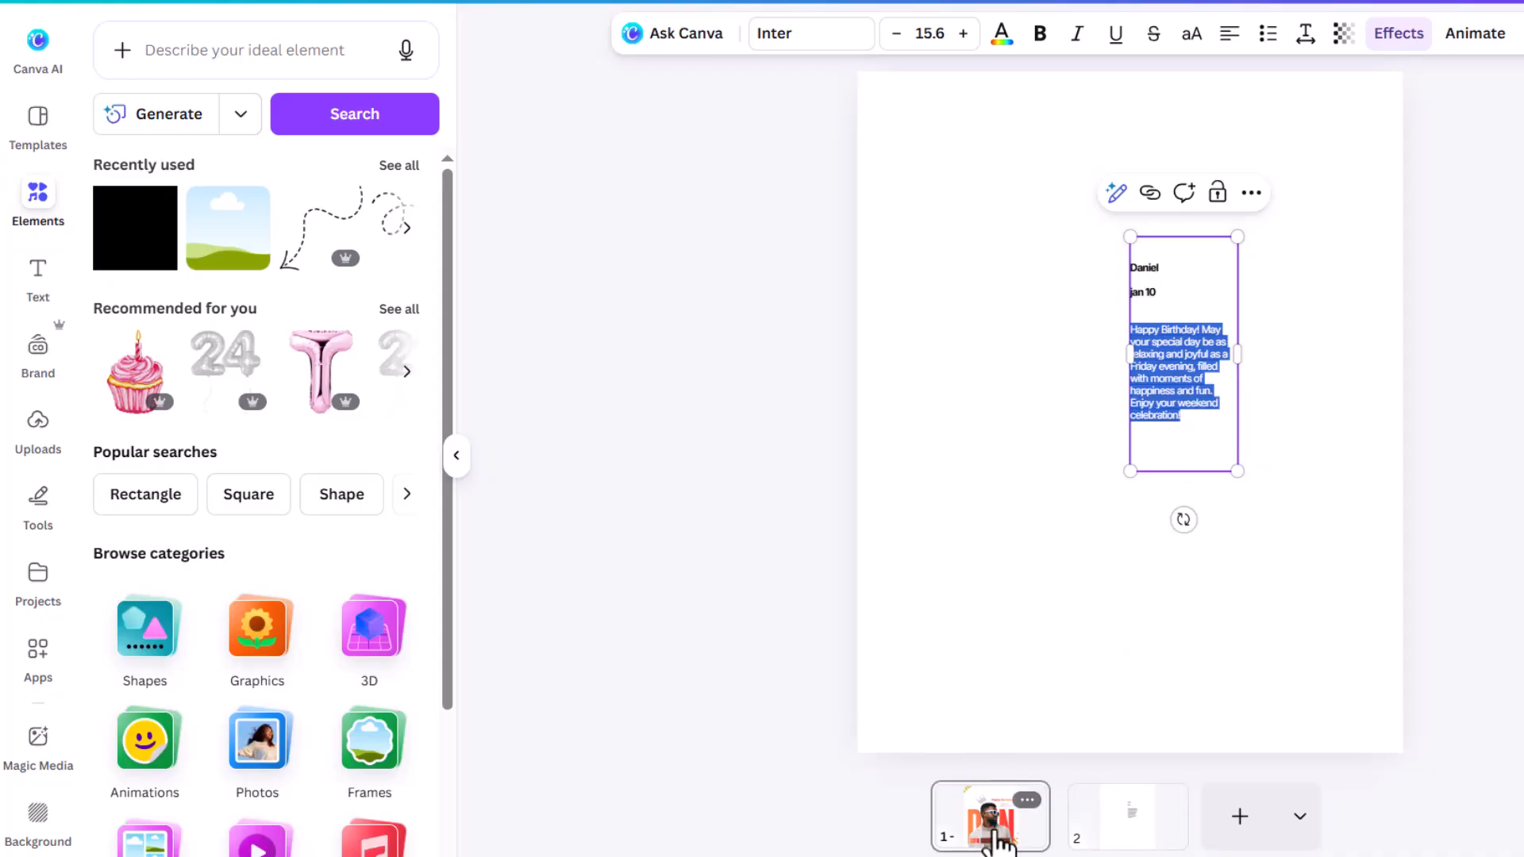
{"action": "left_click", "coordinate": [1184, 142]}
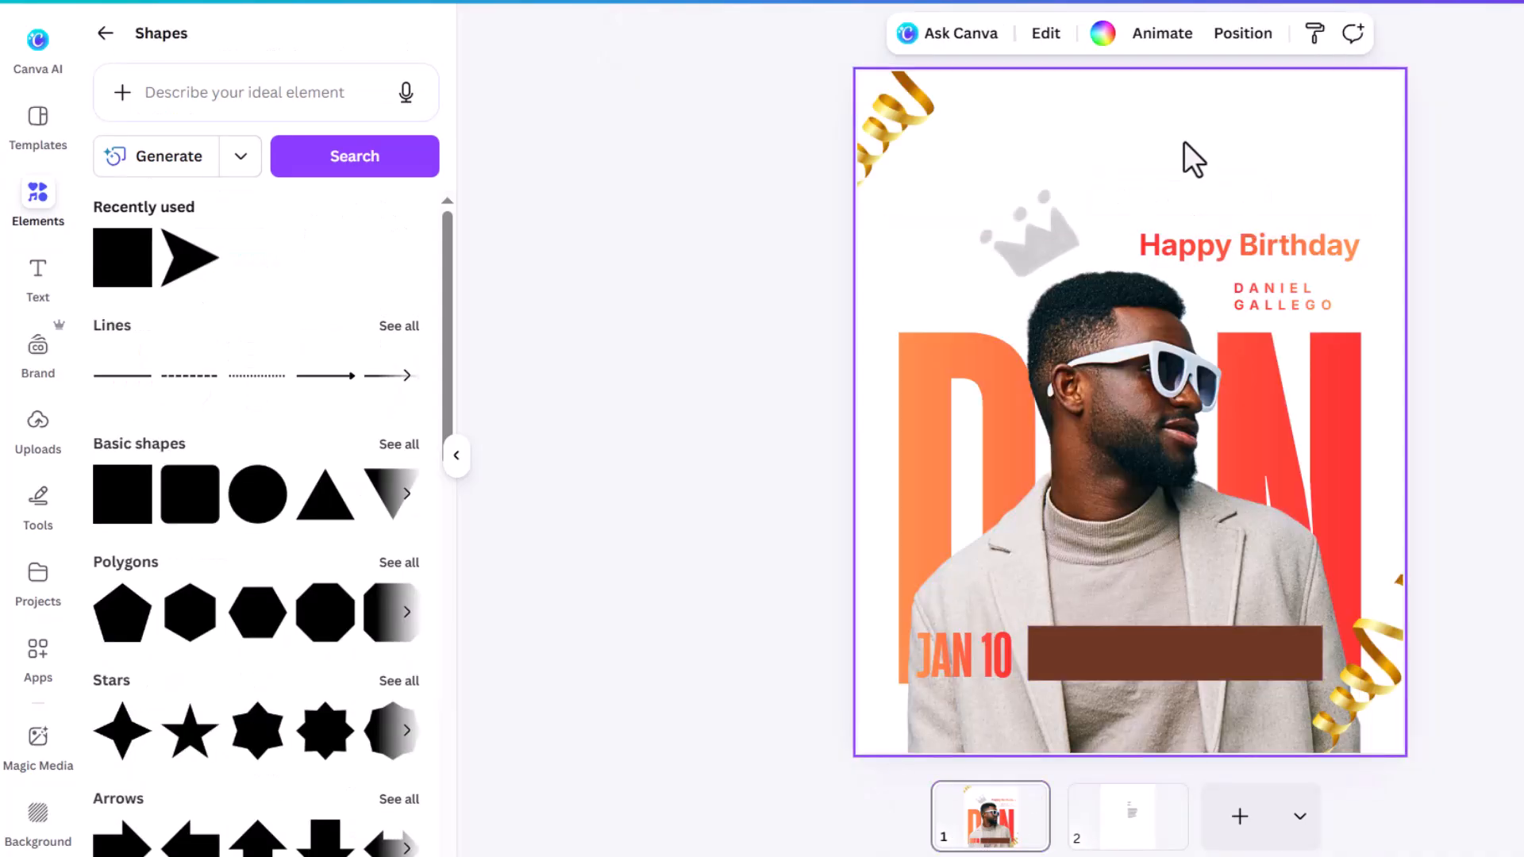
{"action": "key", "text": "ctrl+v"}
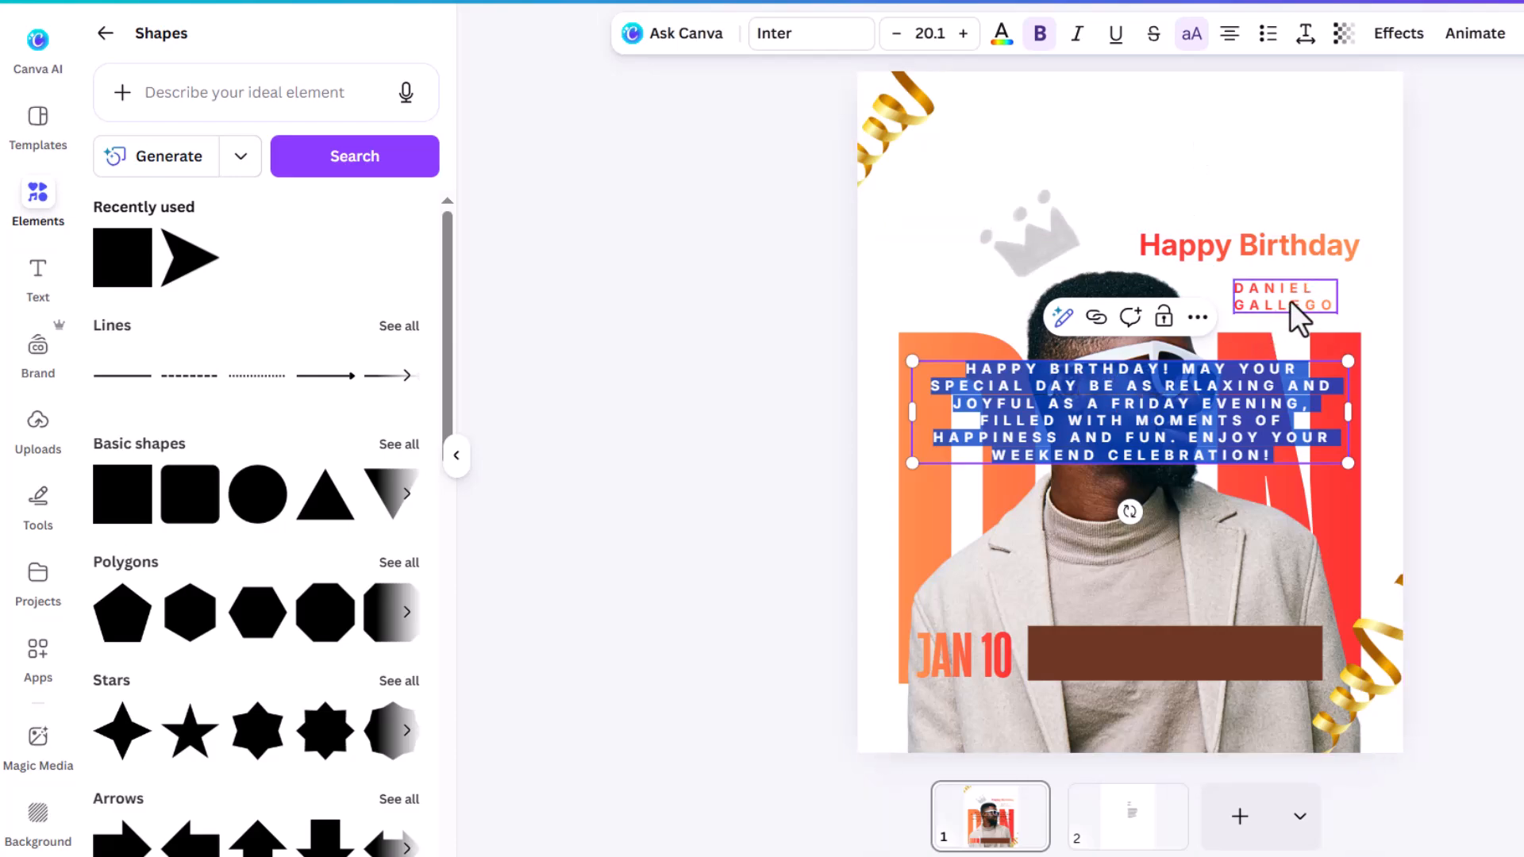
Step: Move the pasted message down over the man's sweater, just above the brown bar
{"action": "left_click", "coordinate": [1465, 317]}
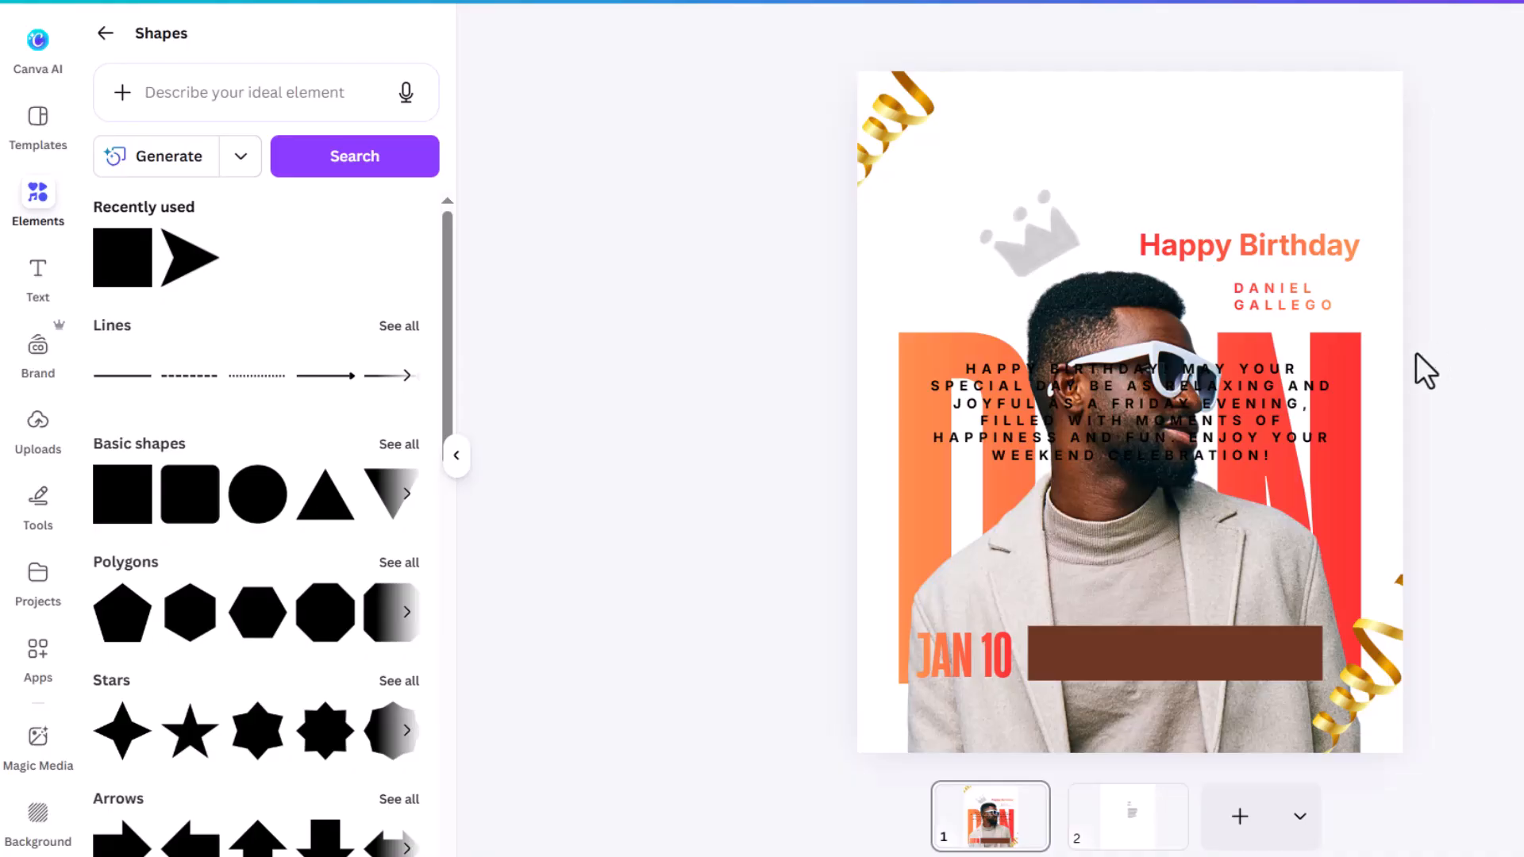
{"action": "left_click", "coordinate": [1226, 397]}
{"action": "left_click_drag", "start_coordinate": [1254, 390], "coordinate": [1254, 518]}
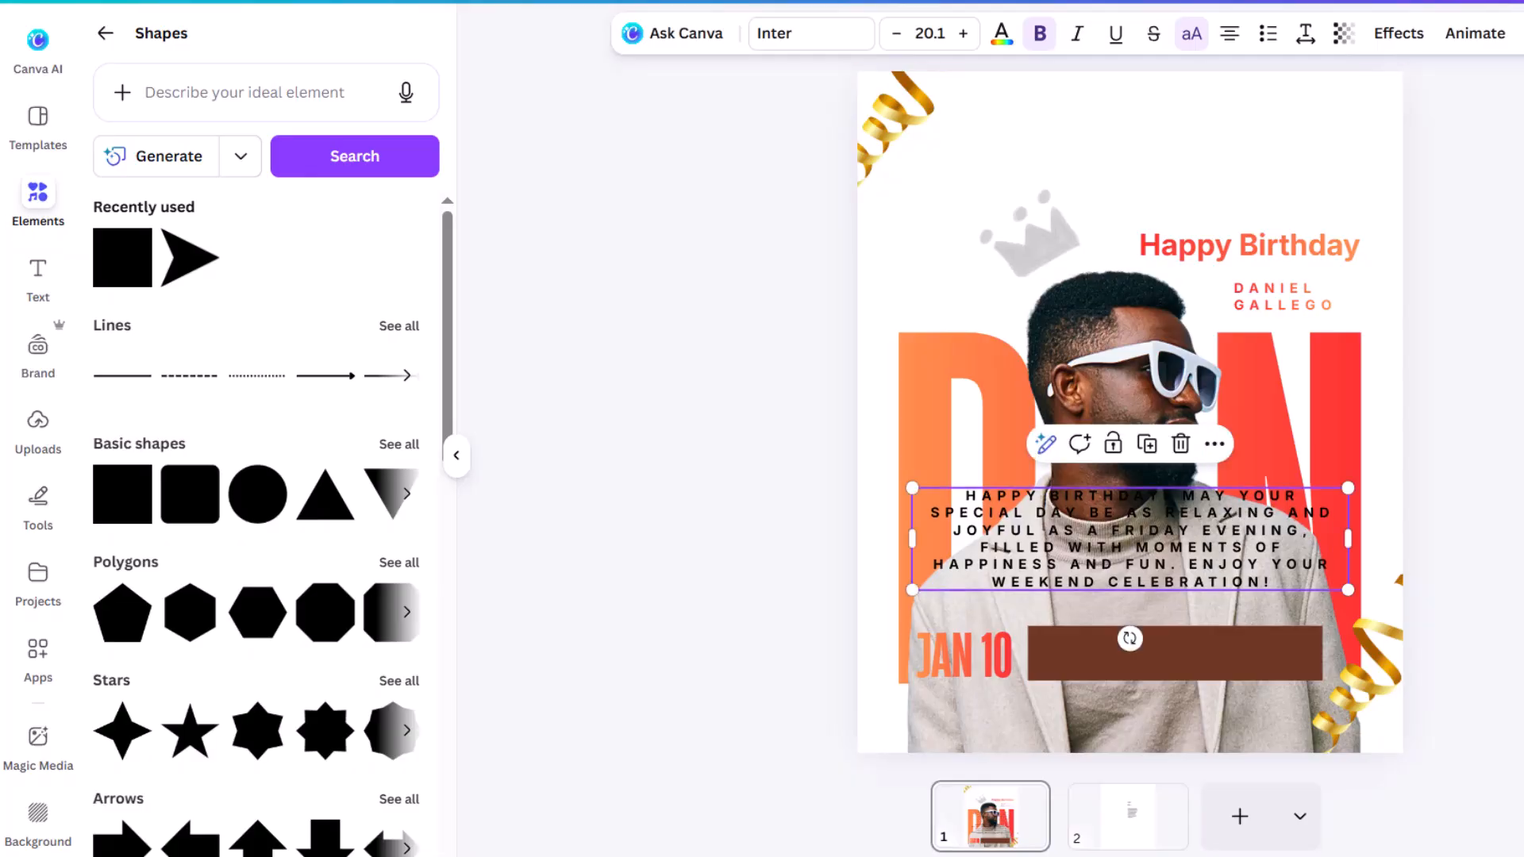
{"action": "key", "text": "Escape"}
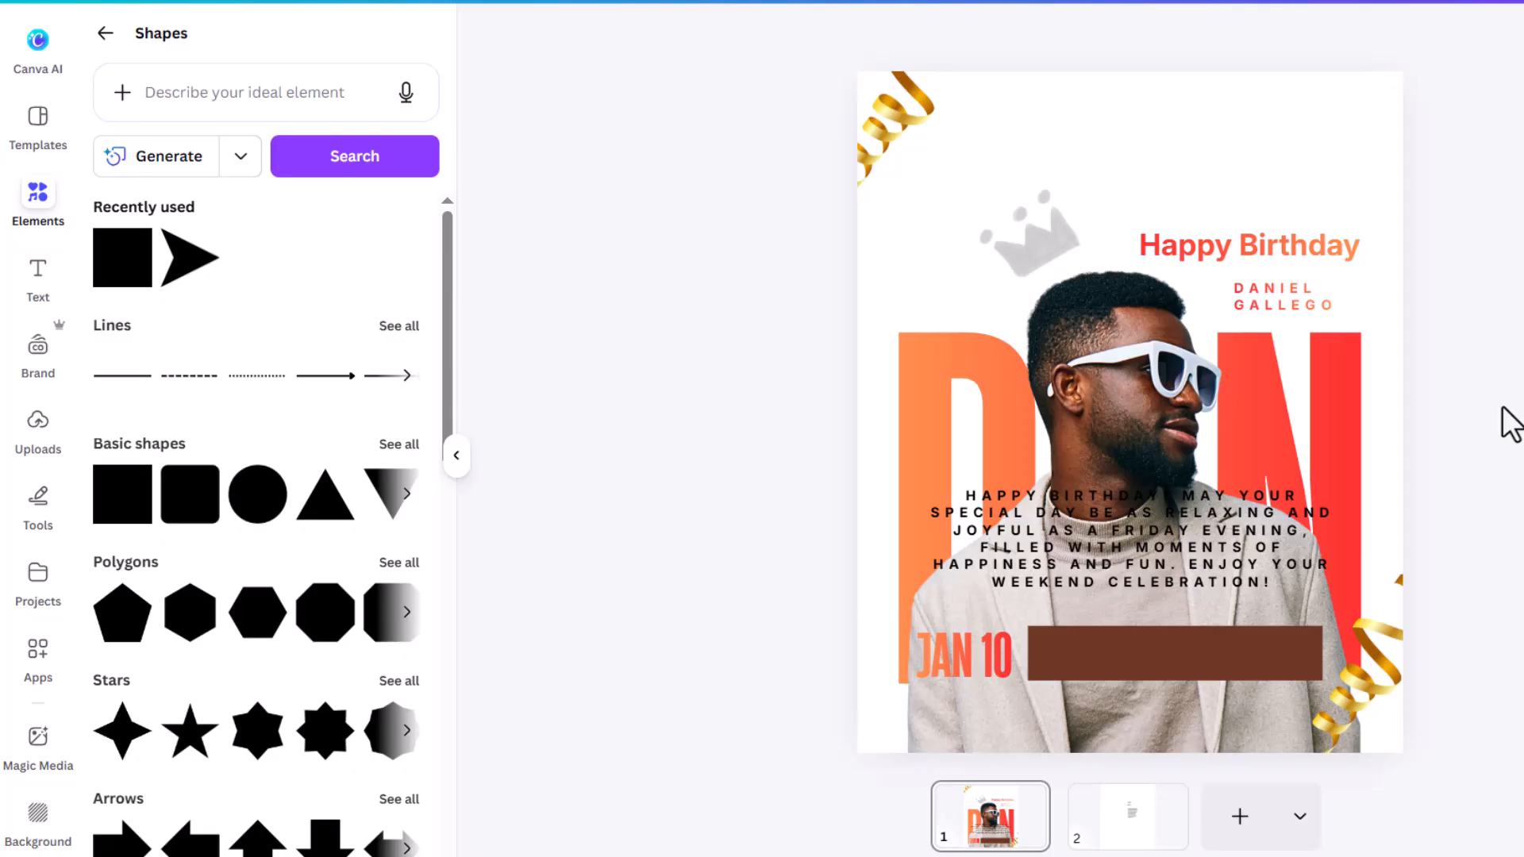
Step: Give the message letter spacing 45, no caps, no bold, left alignment and a narrower text box
{"action": "left_click", "coordinate": [1197, 539]}
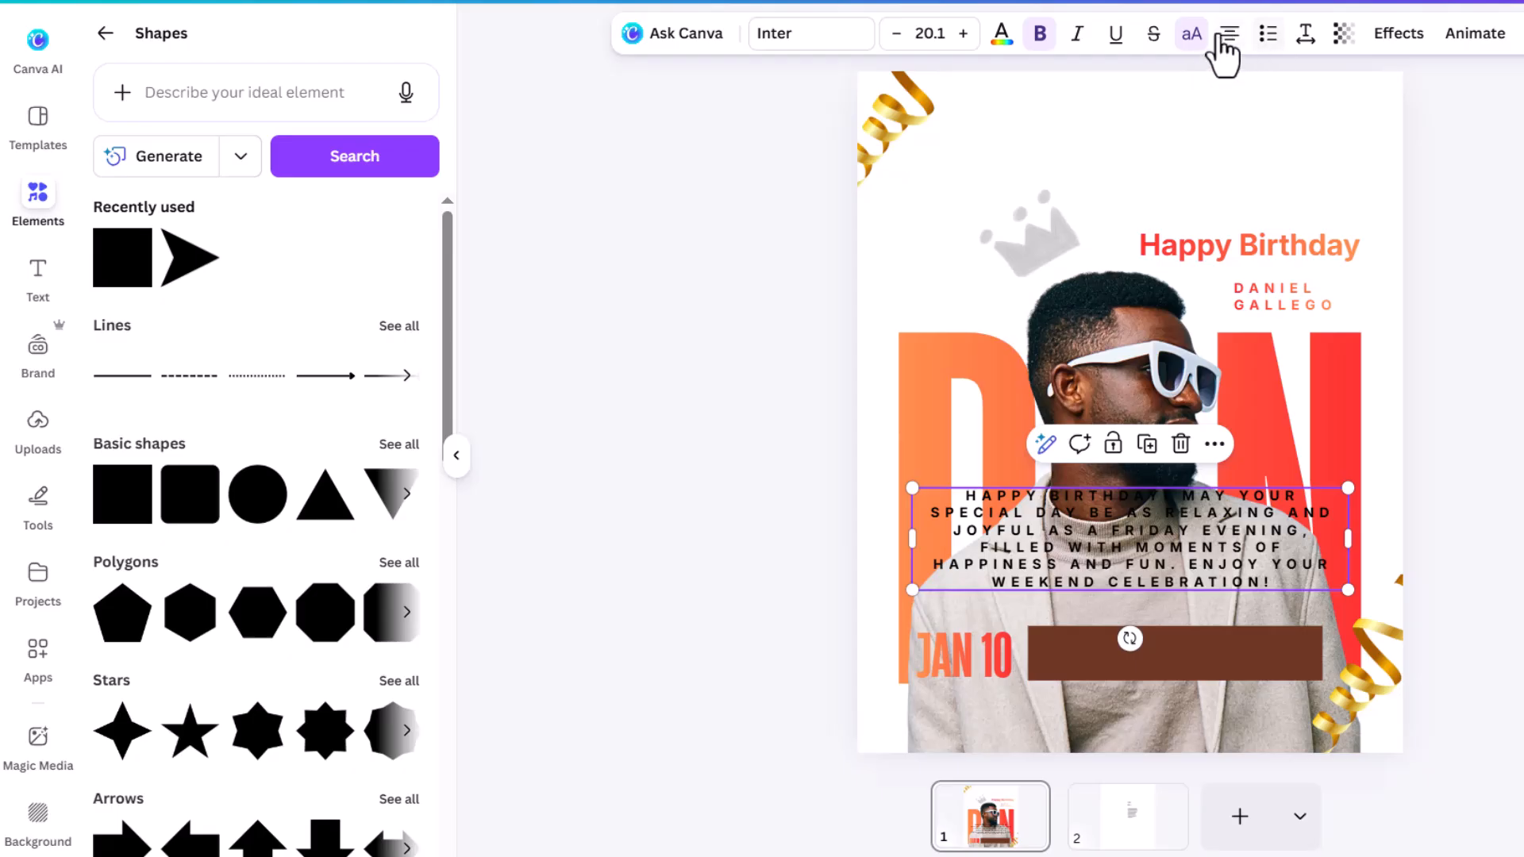
{"action": "left_click", "coordinate": [1304, 35]}
{"action": "left_click_drag", "start_coordinate": [1288, 129], "coordinate": [1236, 133]}
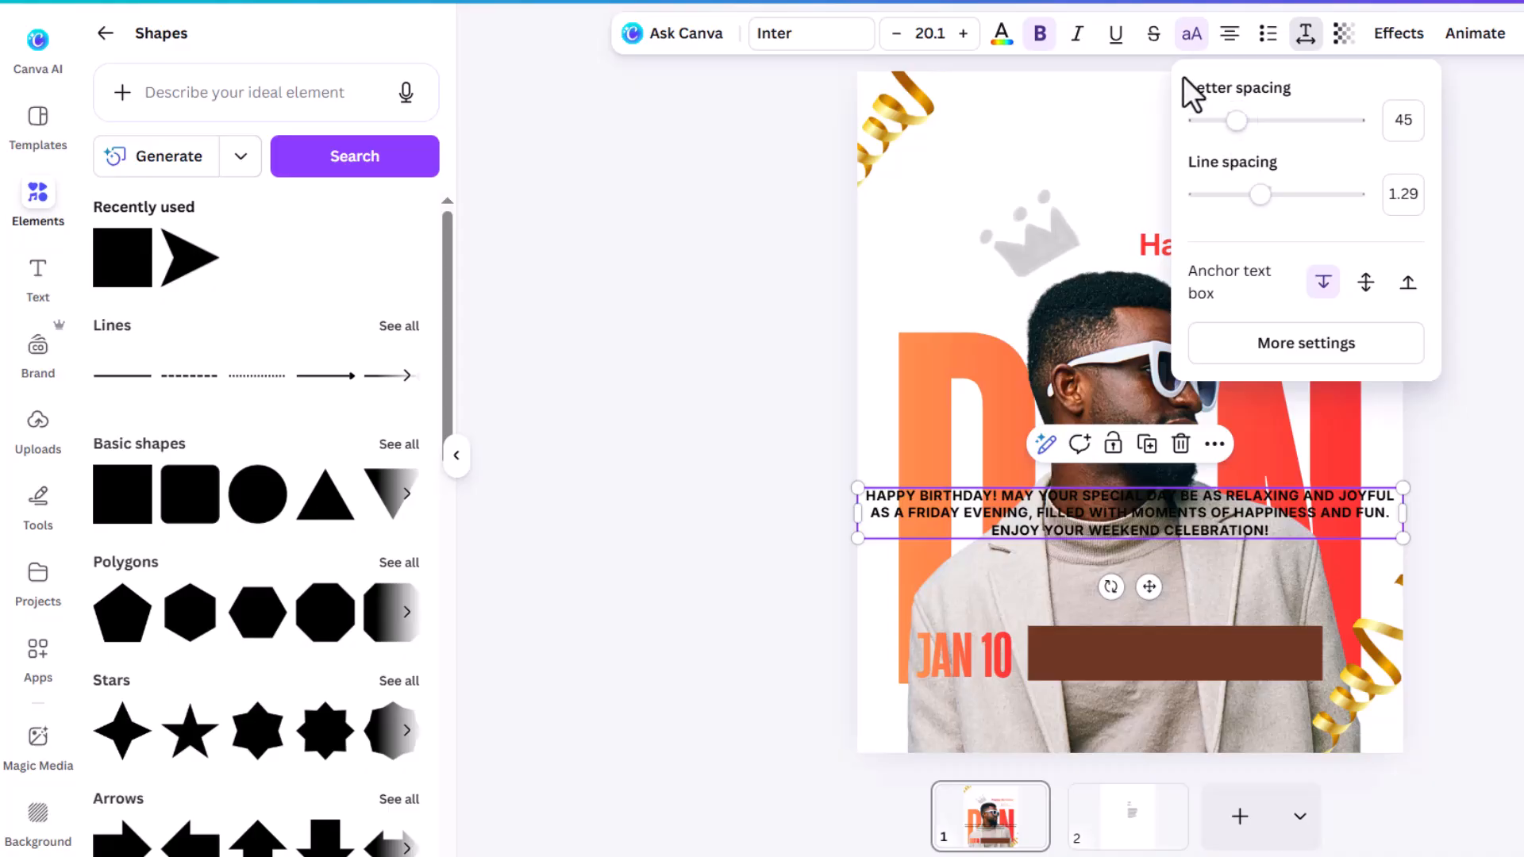
{"action": "left_click", "coordinate": [1192, 53]}
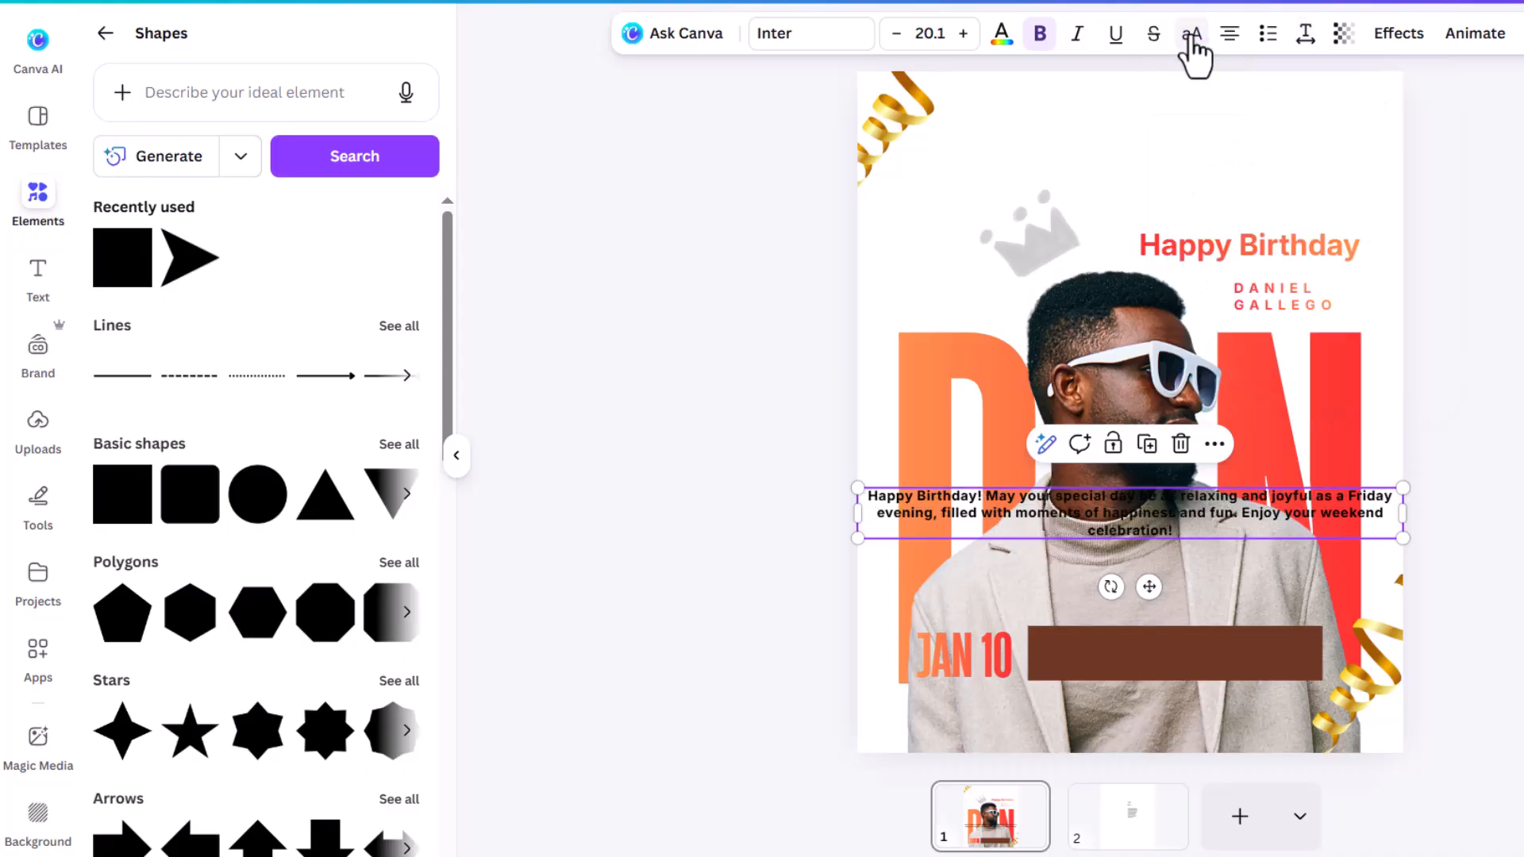
{"action": "left_click", "coordinate": [1041, 33]}
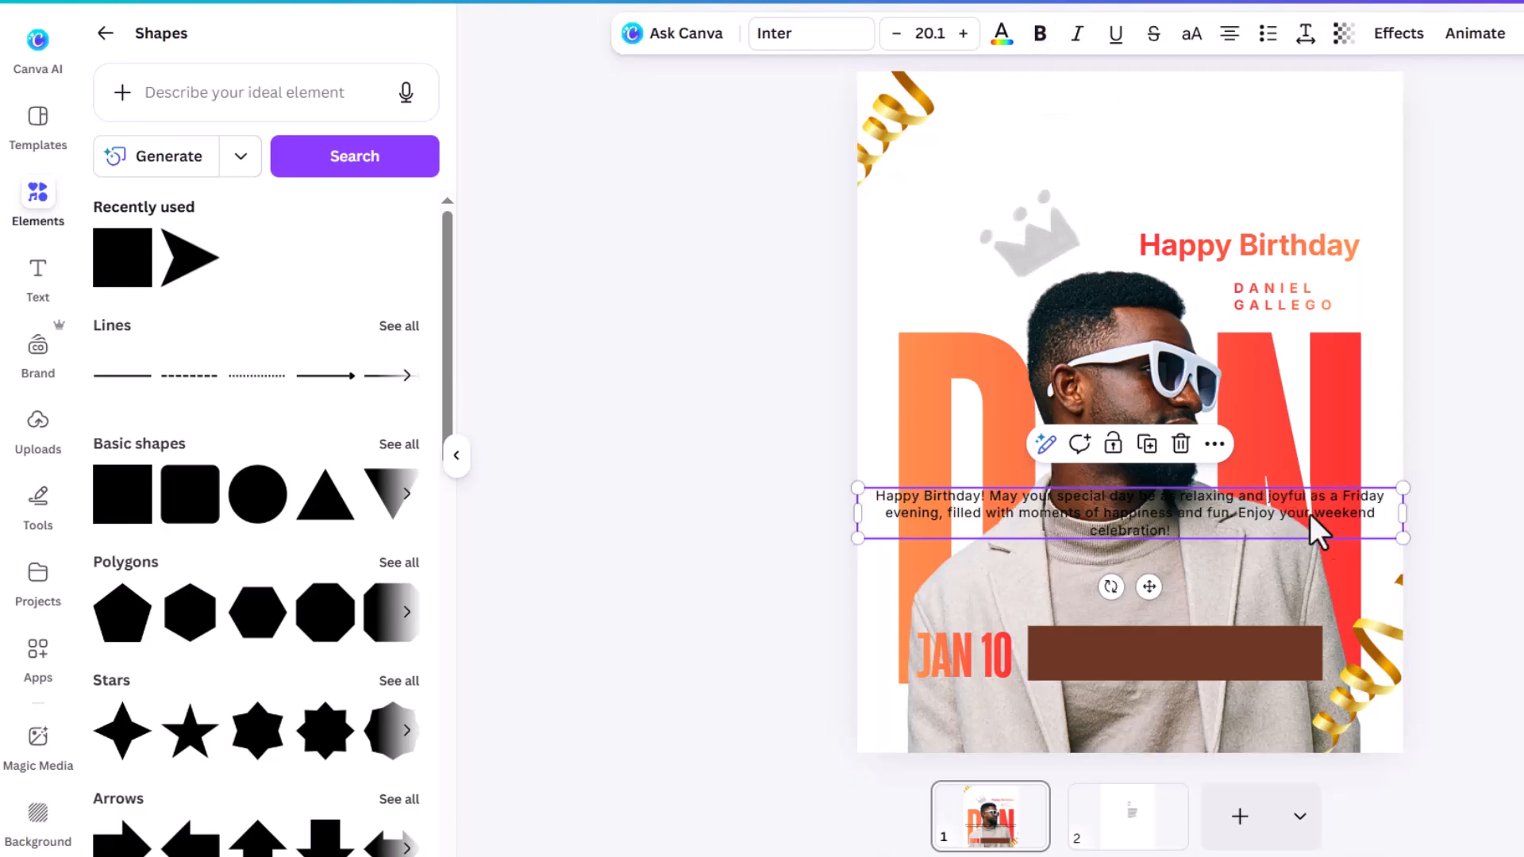
{"action": "left_click", "coordinate": [1232, 38]}
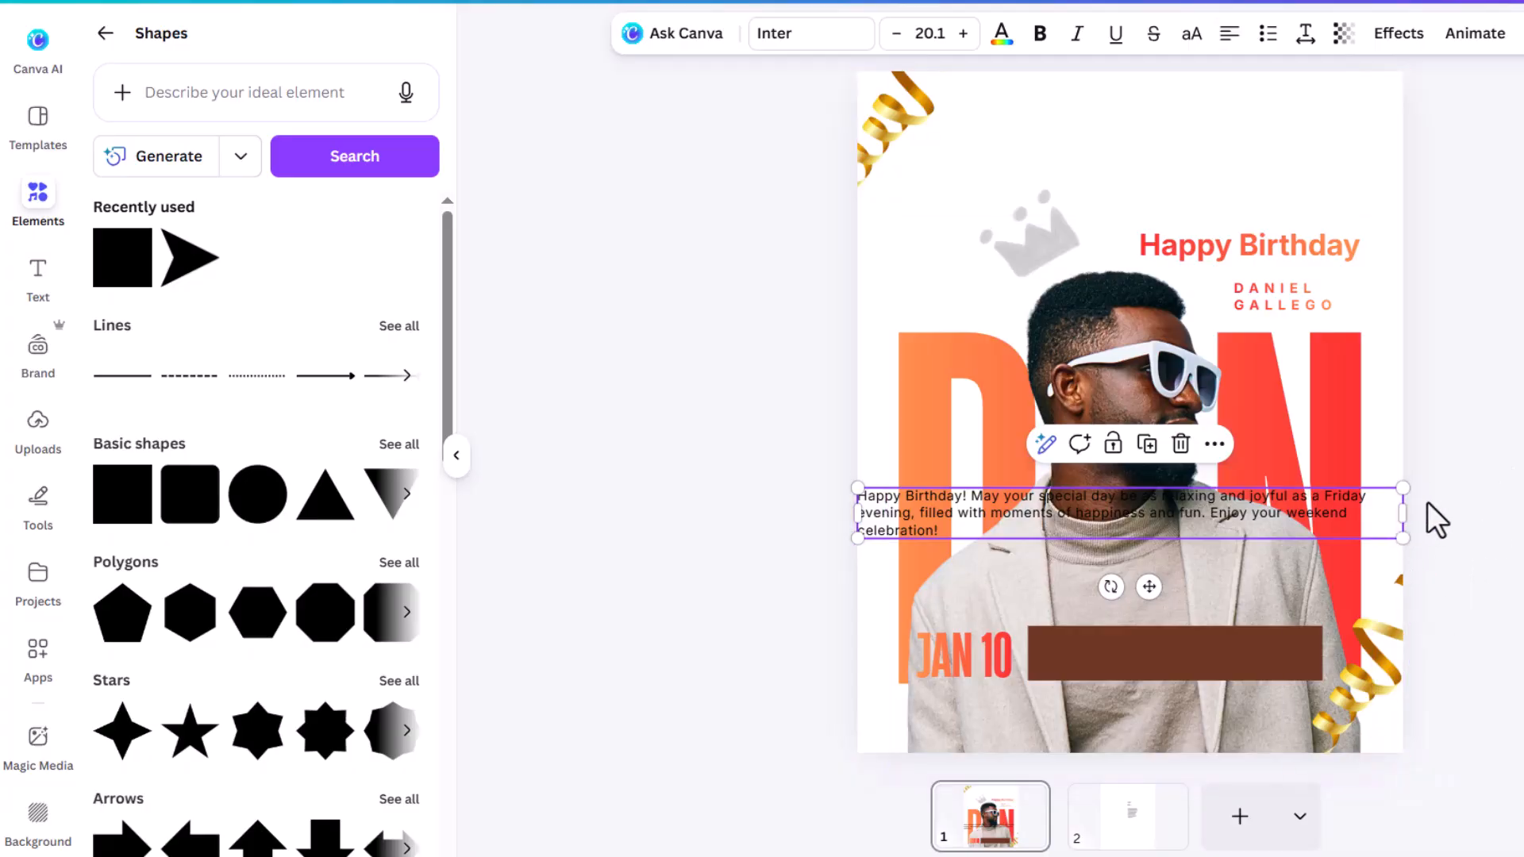
{"action": "left_click_drag", "start_coordinate": [1403, 512], "coordinate": [1113, 521]}
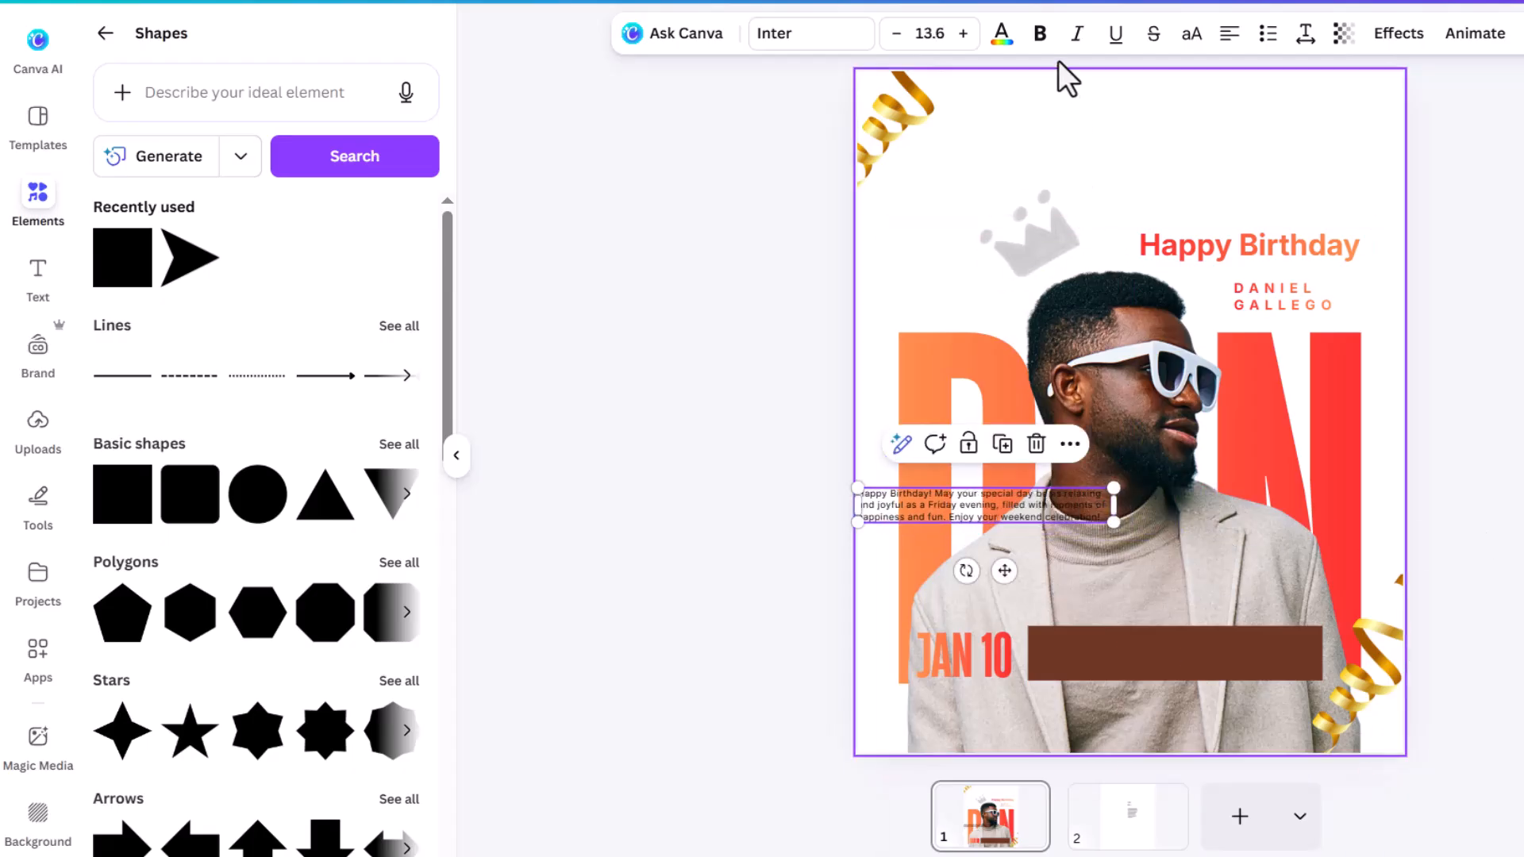
Step: Make the birthday message white and move it onto the brown bar beside JAN 10
{"action": "left_click", "coordinate": [1001, 49]}
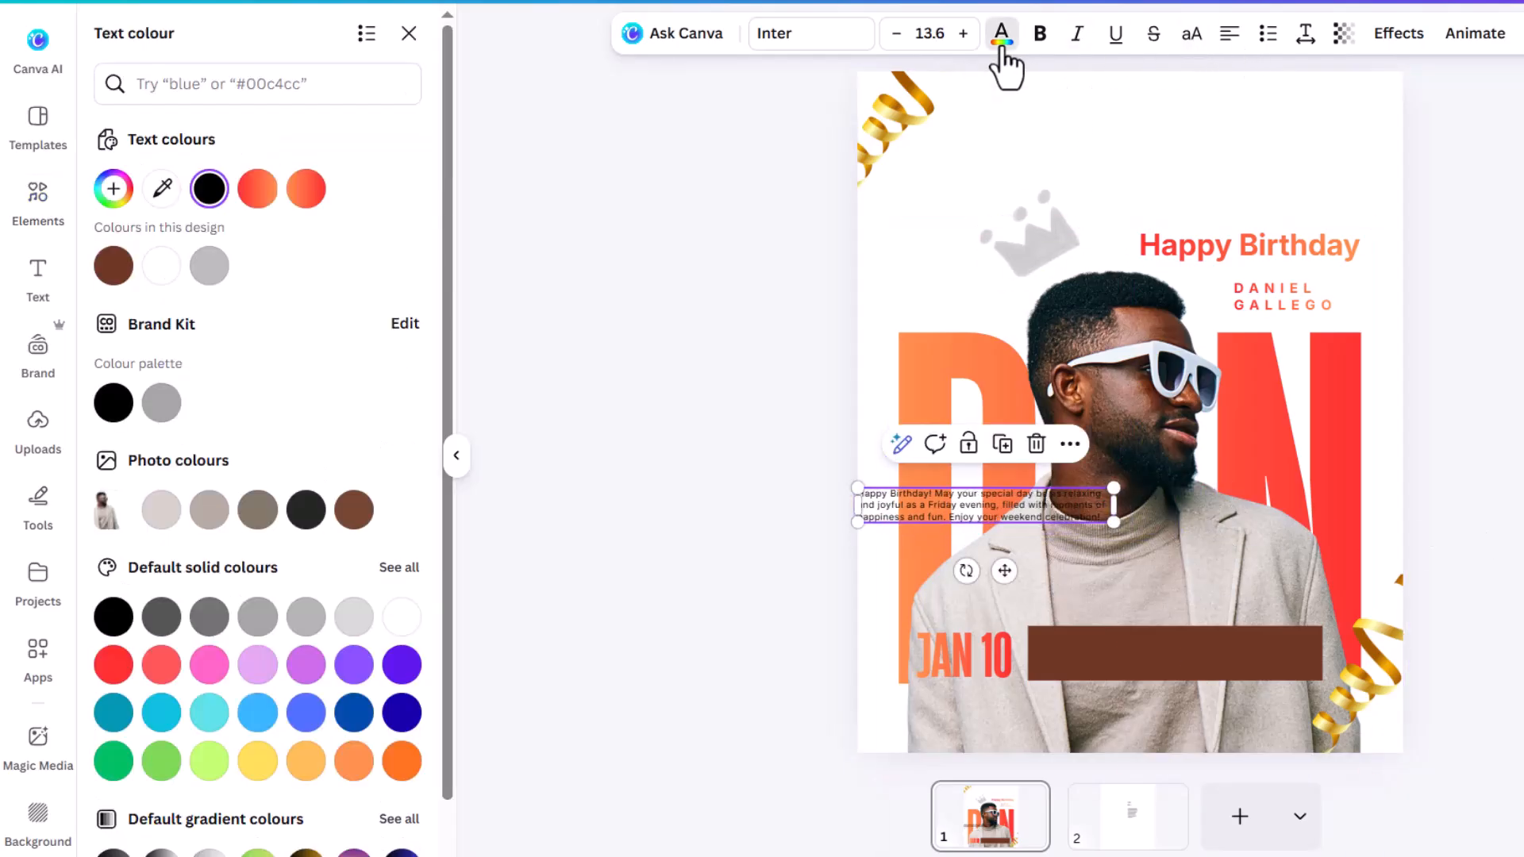
{"action": "left_click", "coordinate": [168, 274]}
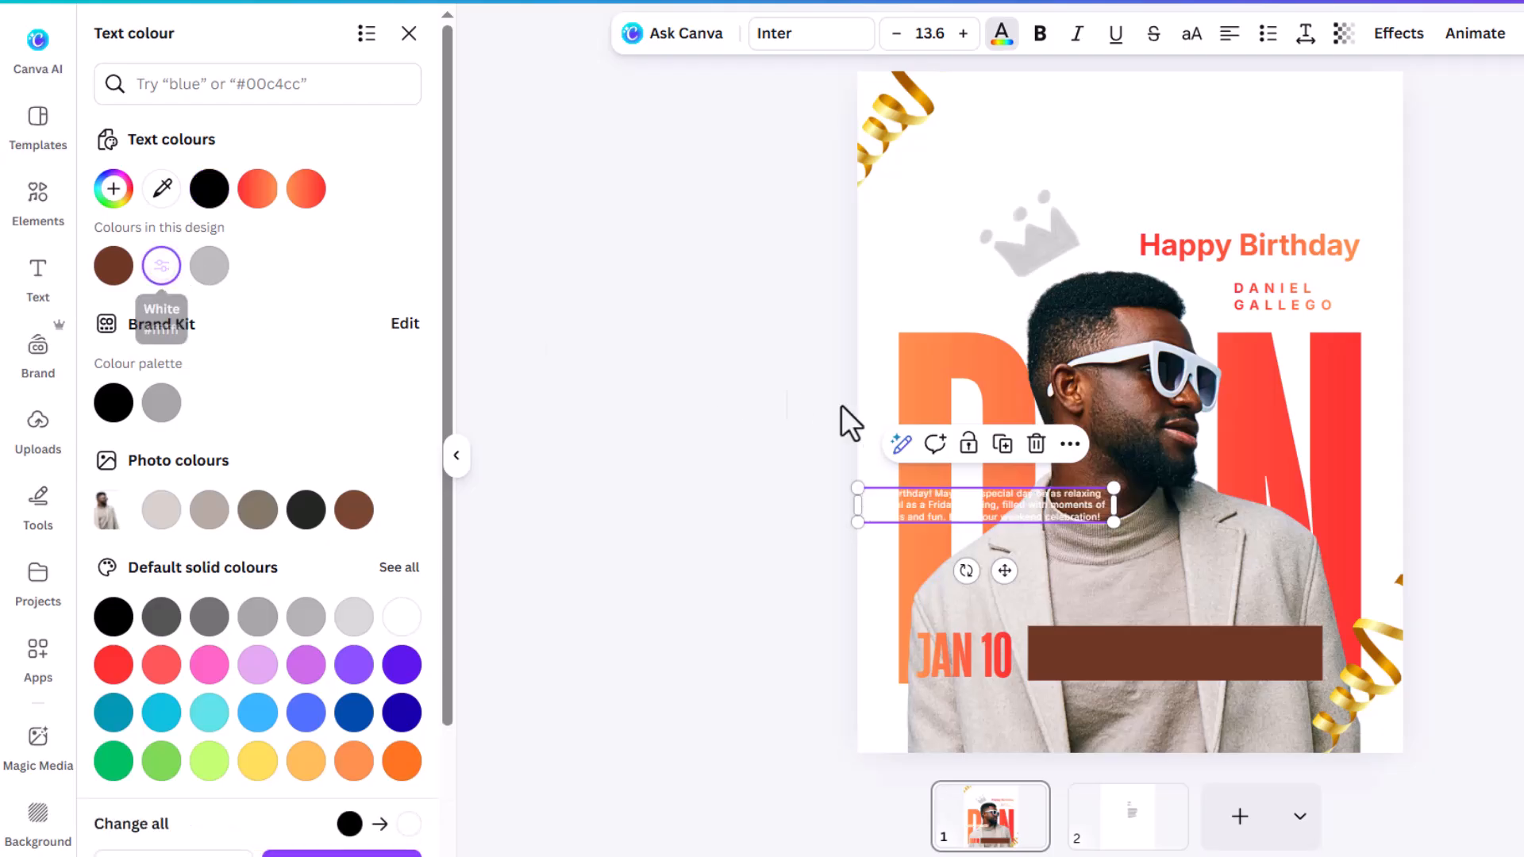
{"action": "left_click_drag", "start_coordinate": [1017, 513], "coordinate": [1211, 660]}
Step: Nudge JAN 10 slightly to the right
{"action": "left_click", "coordinate": [952, 675]}
{"action": "left_click", "coordinate": [952, 675]}
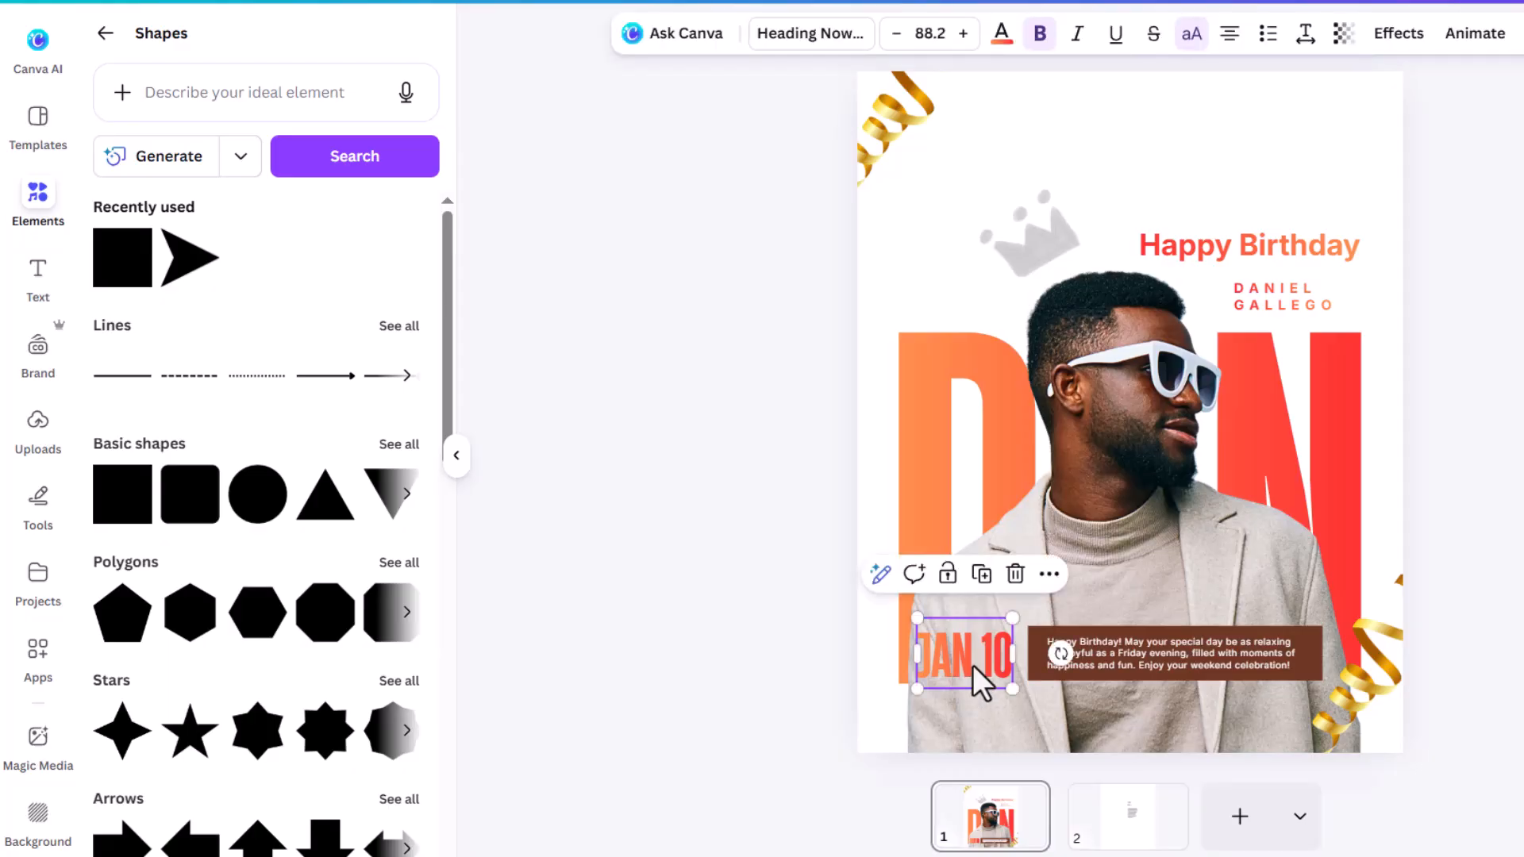
{"action": "left_click_drag", "start_coordinate": [973, 664], "coordinate": [979, 665]}
{"action": "left_click", "coordinate": [1428, 646]}
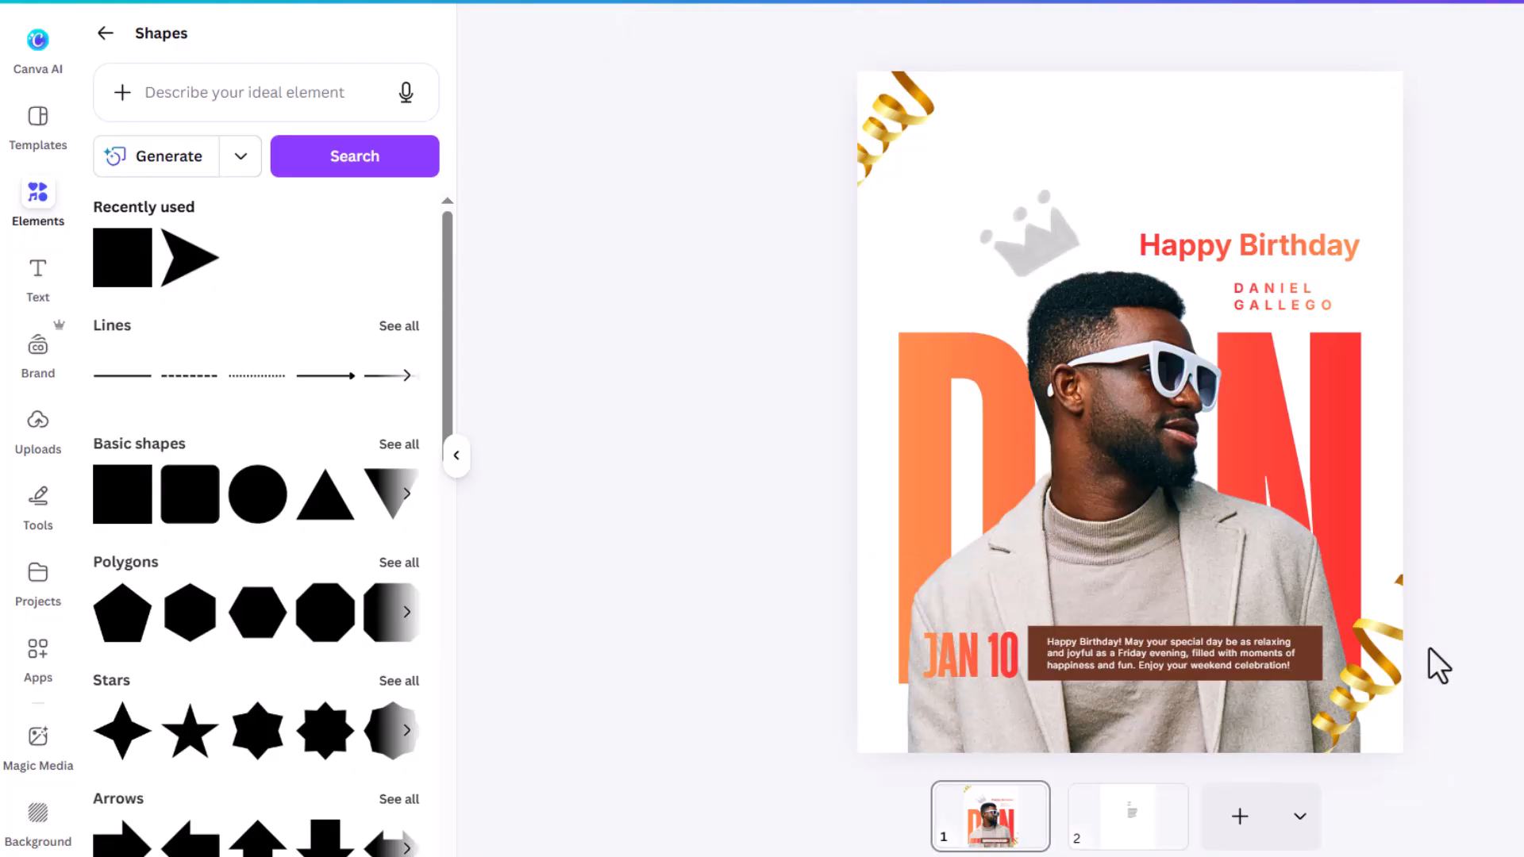
{"action": "left_click", "coordinate": [1273, 250]}
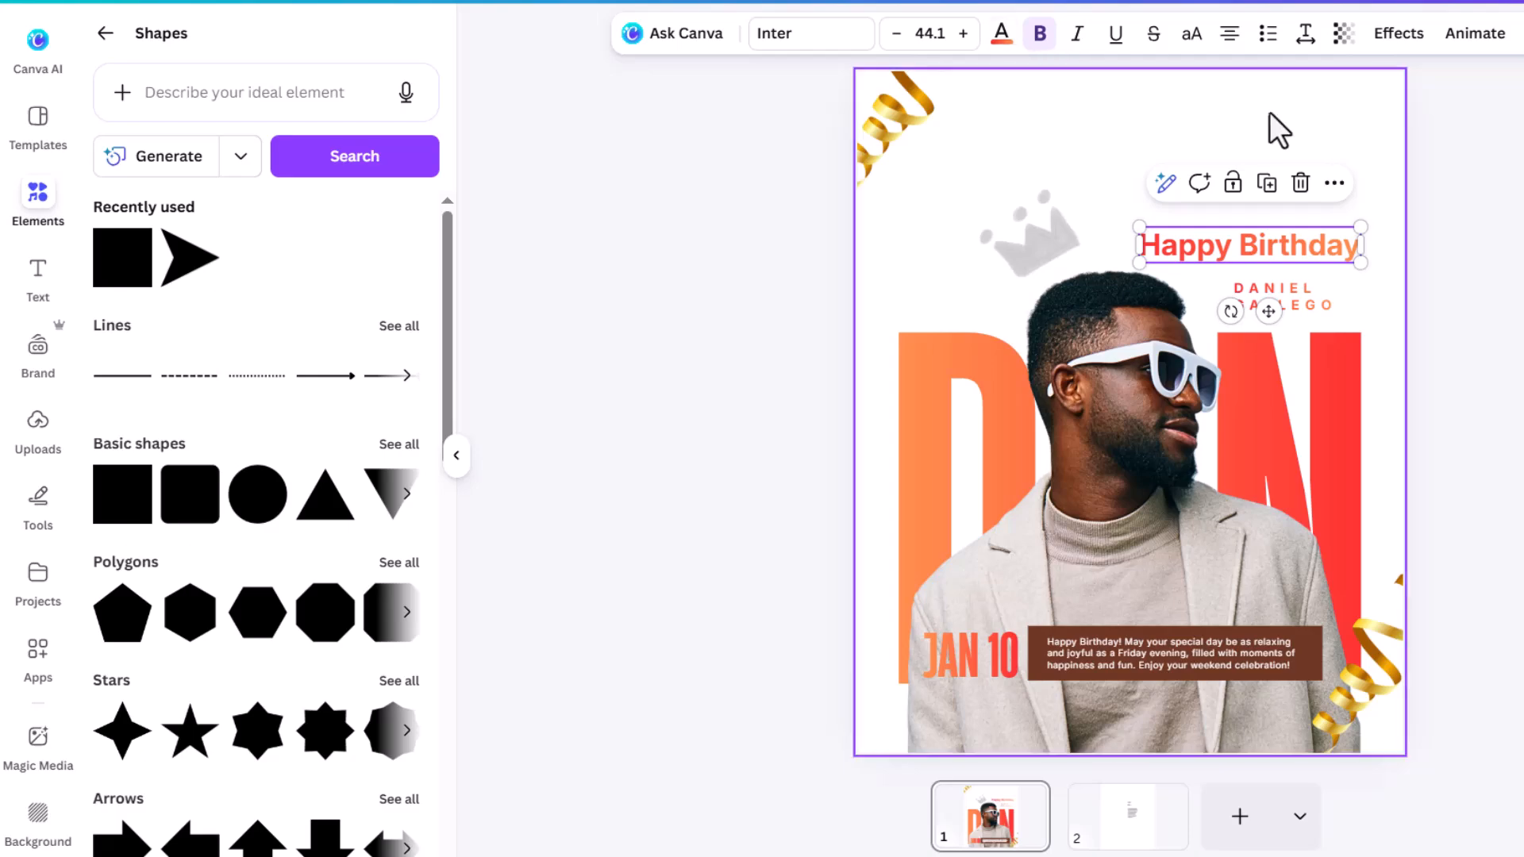
Step: Apply a Drop shadow effect to the Happy Birthday heading
{"action": "left_click", "coordinate": [1400, 36]}
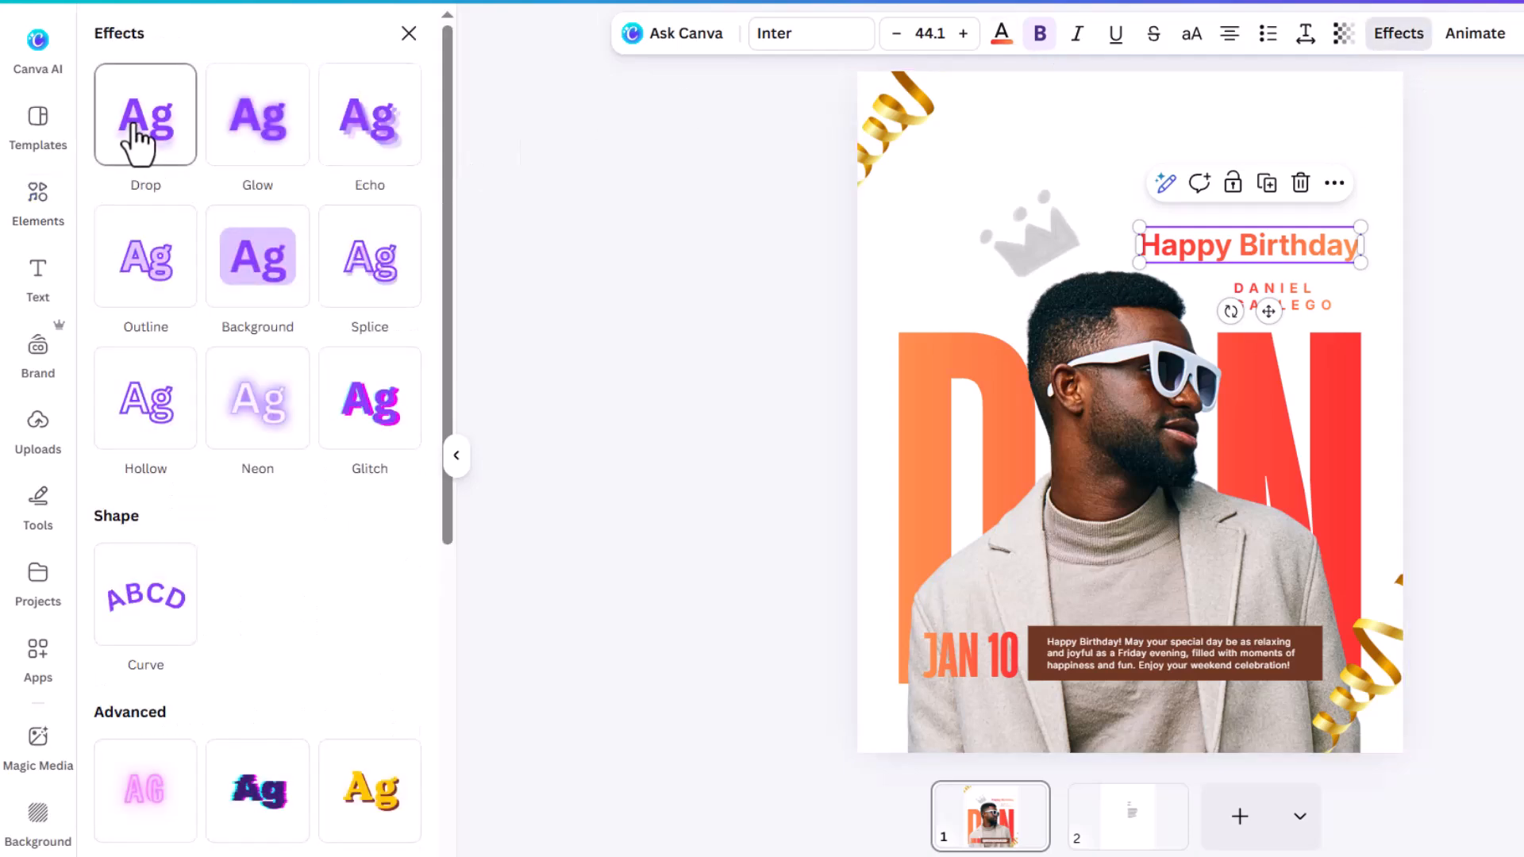
{"action": "left_click", "coordinate": [139, 139]}
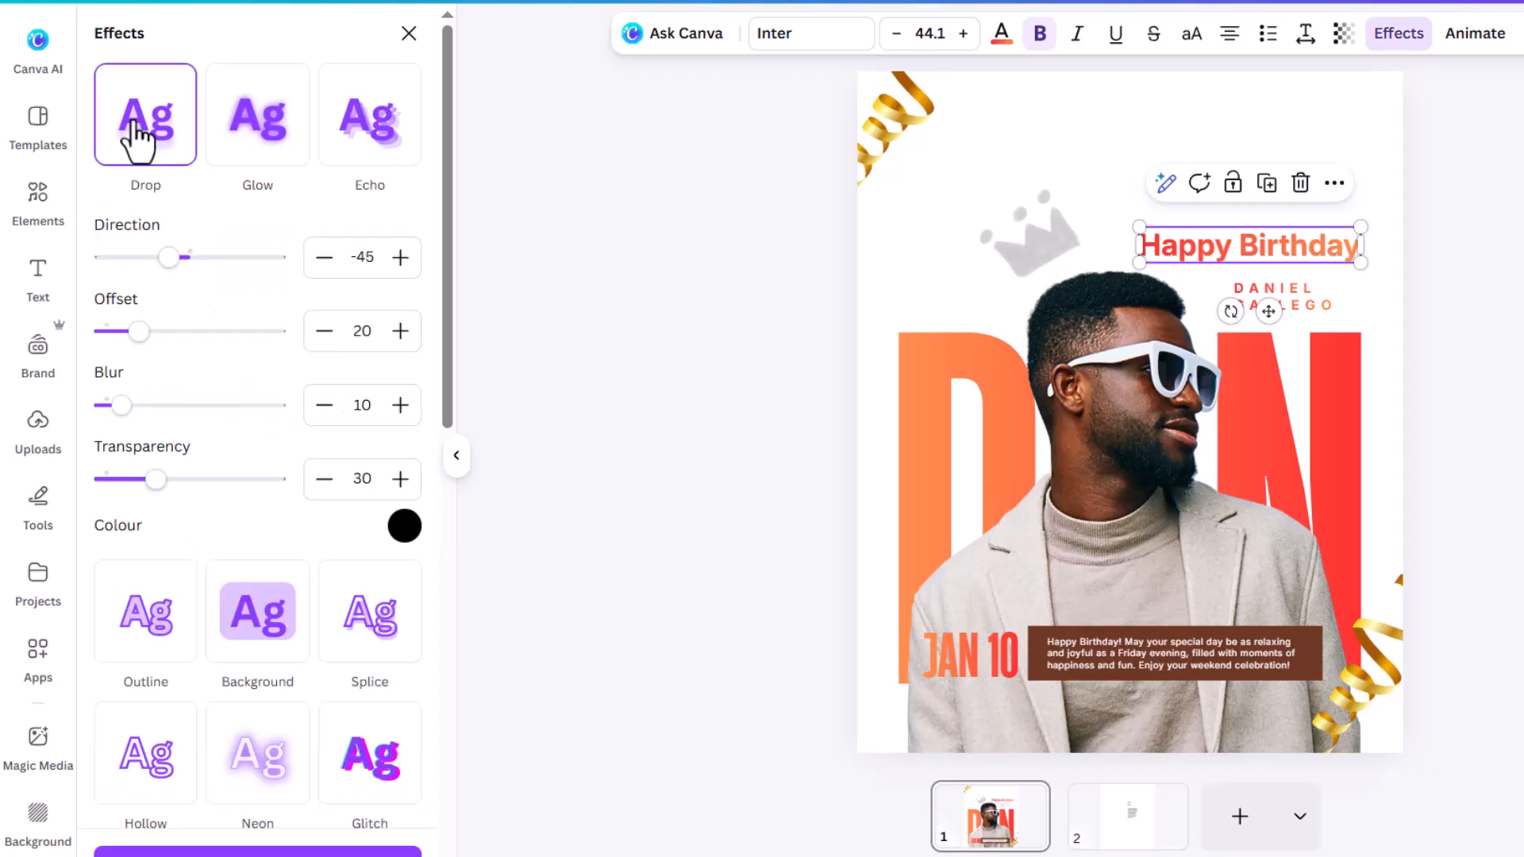
{"action": "left_click", "coordinate": [1268, 278]}
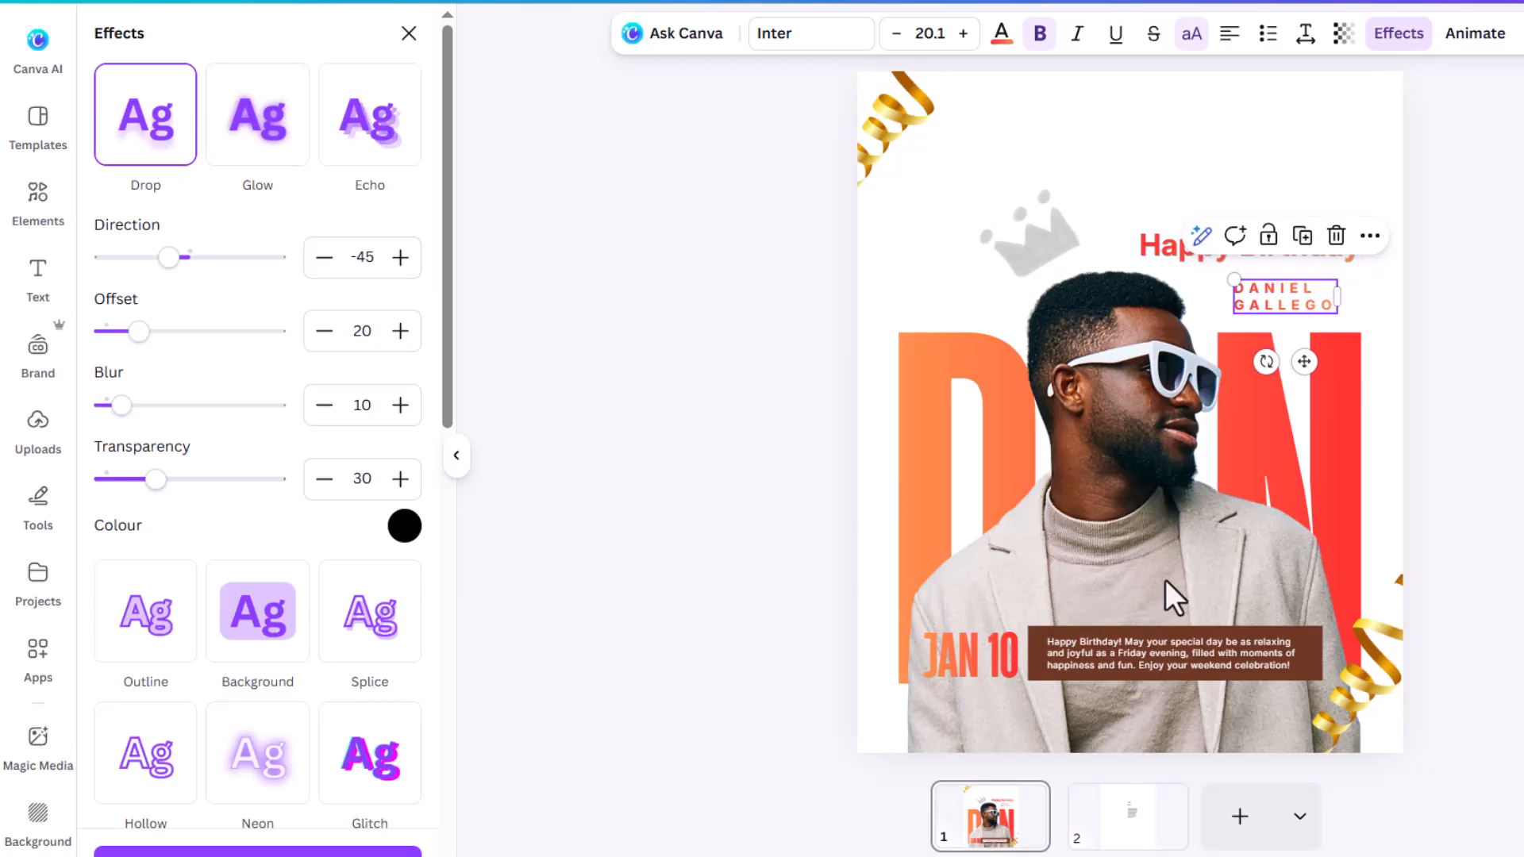
Step: Give JAN 10 a black Drop shadow with its transparency lowered to about 12
{"action": "left_click", "coordinate": [951, 660]}
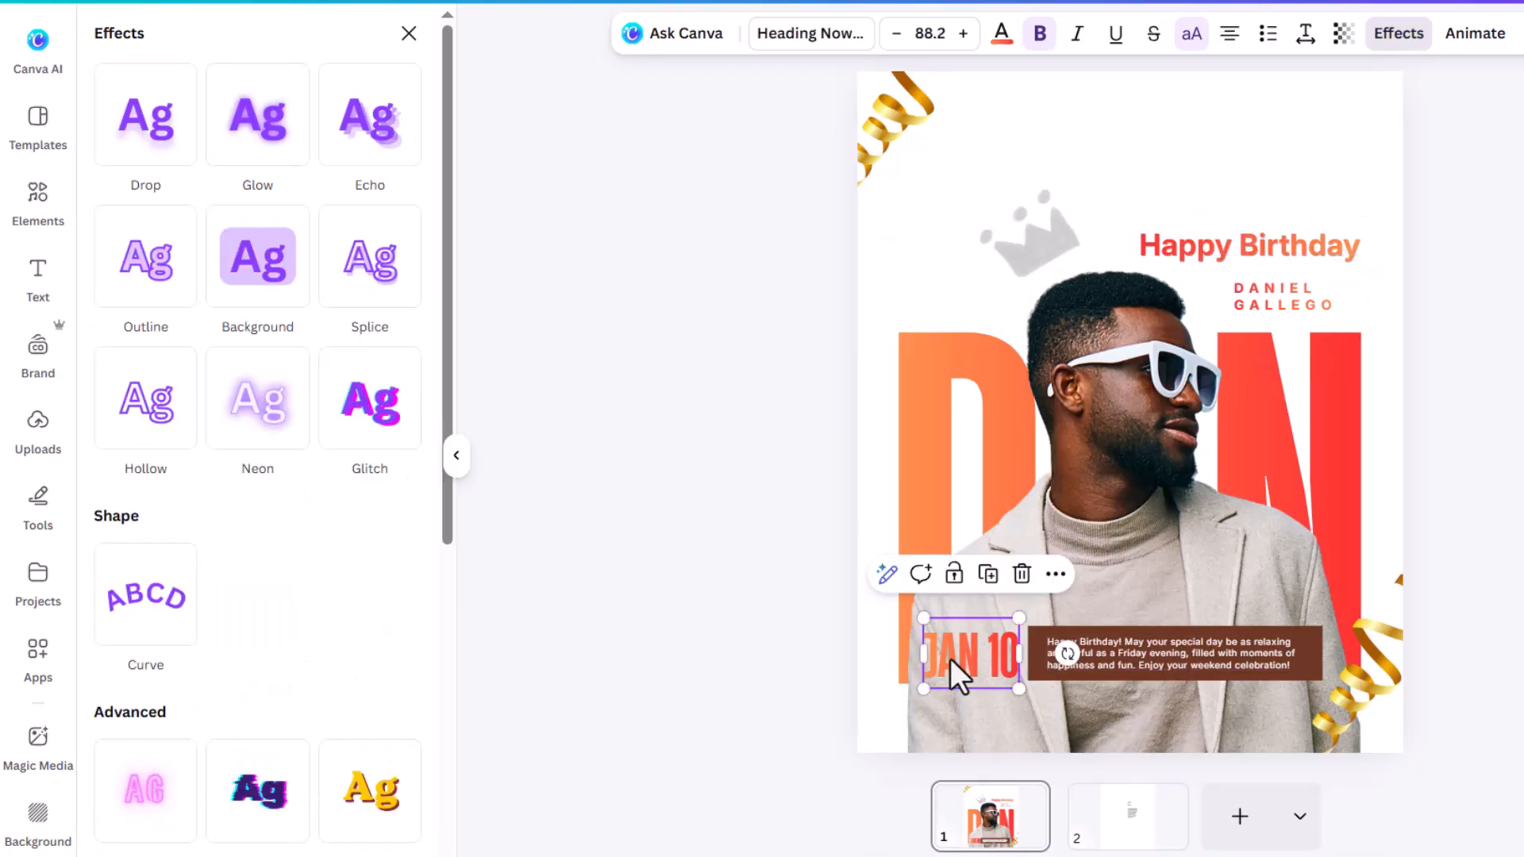
{"action": "left_click", "coordinate": [163, 161]}
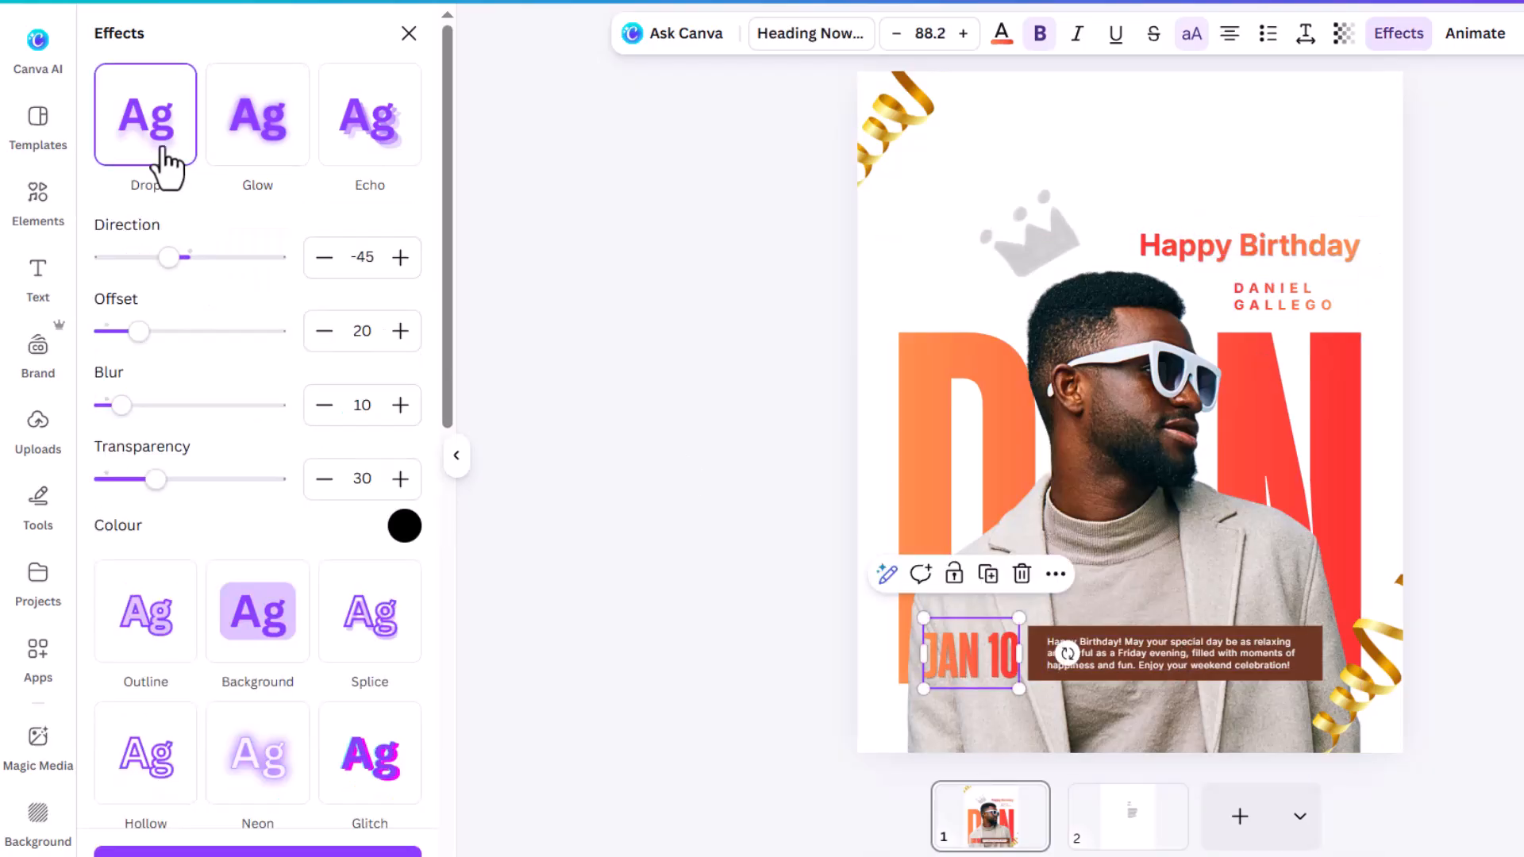
{"action": "left_click_drag", "start_coordinate": [157, 494], "coordinate": [119, 494]}
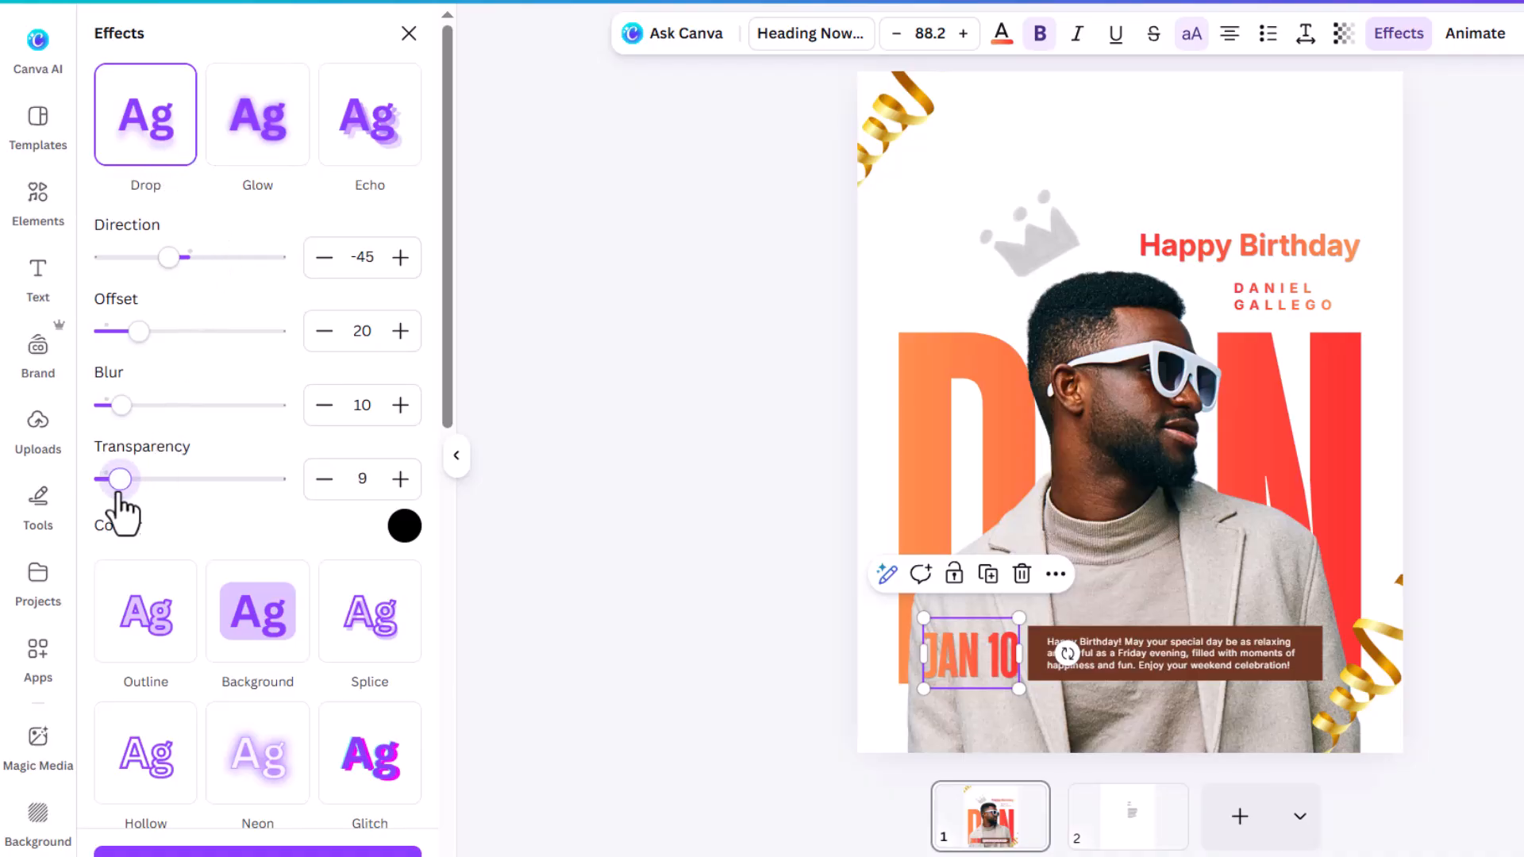
{"action": "scroll", "coordinate": [1044, 752], "scroll_direction": "up", "scroll_amount": 5}
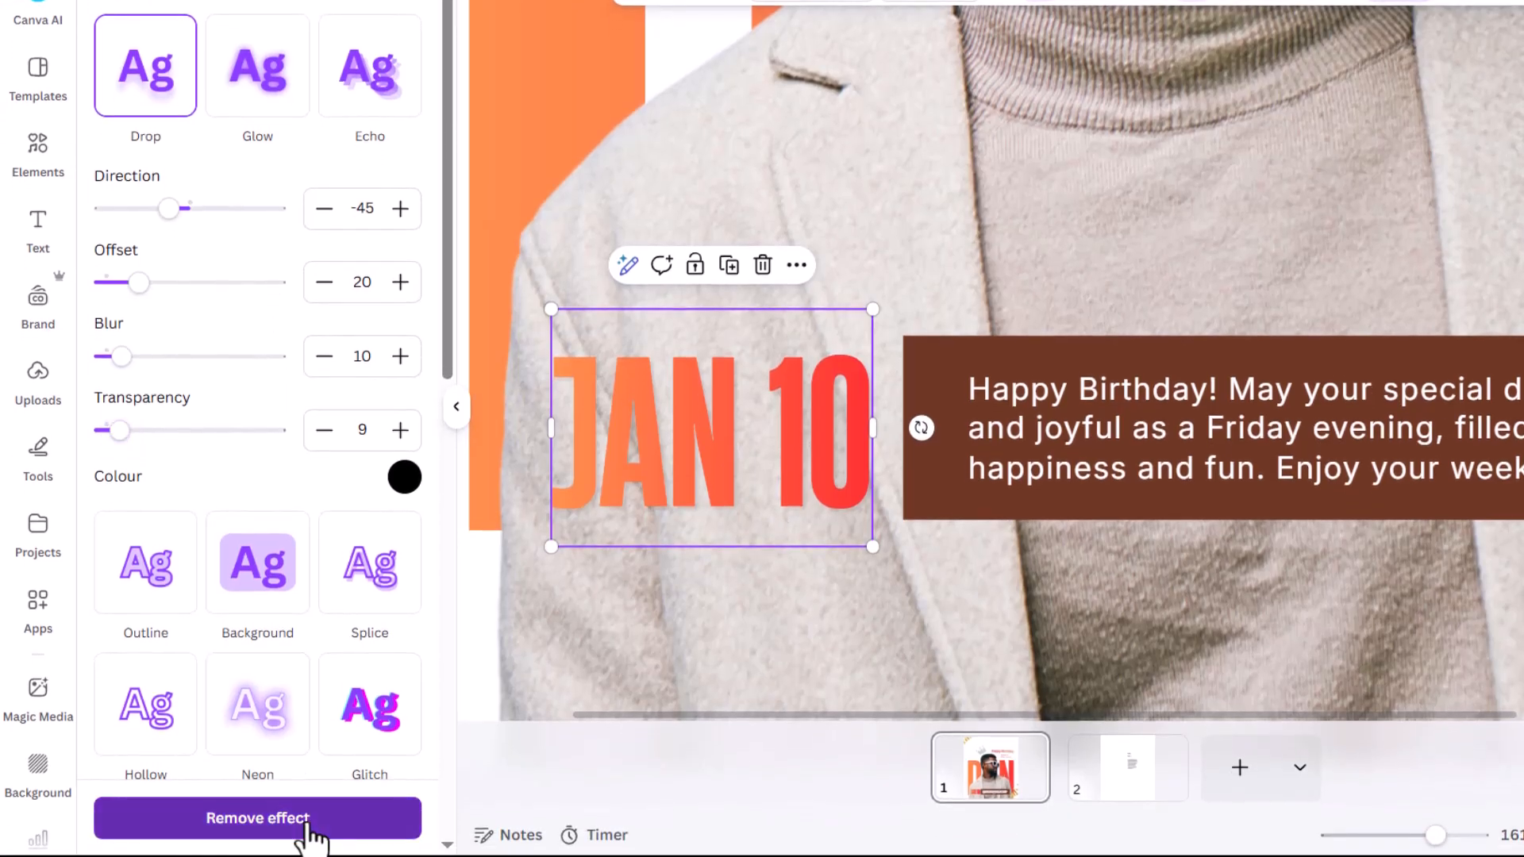
{"action": "left_click", "coordinate": [308, 829]}
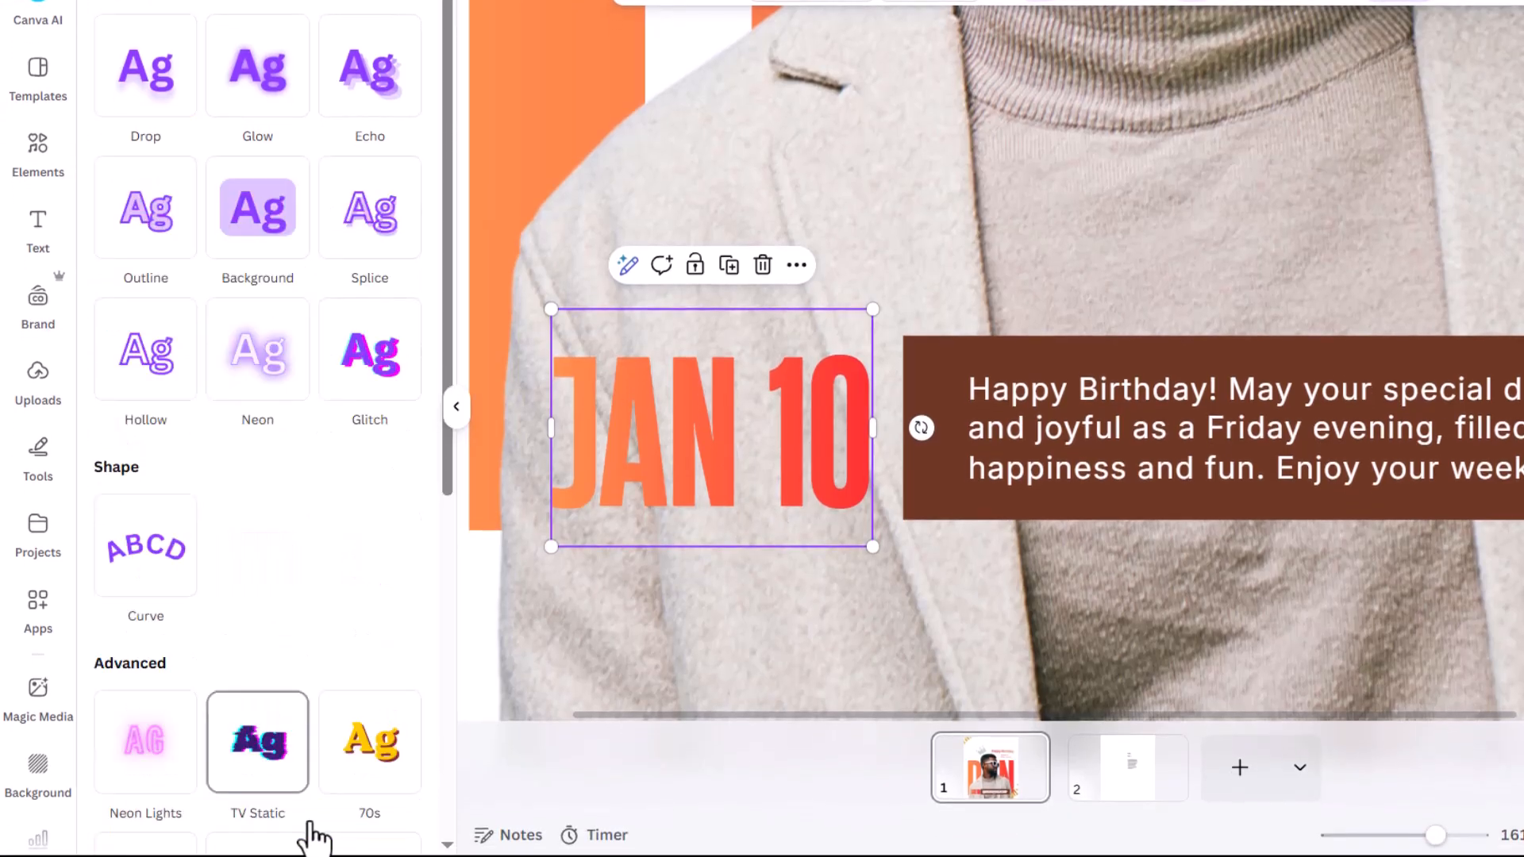
{"action": "left_click", "coordinate": [150, 93]}
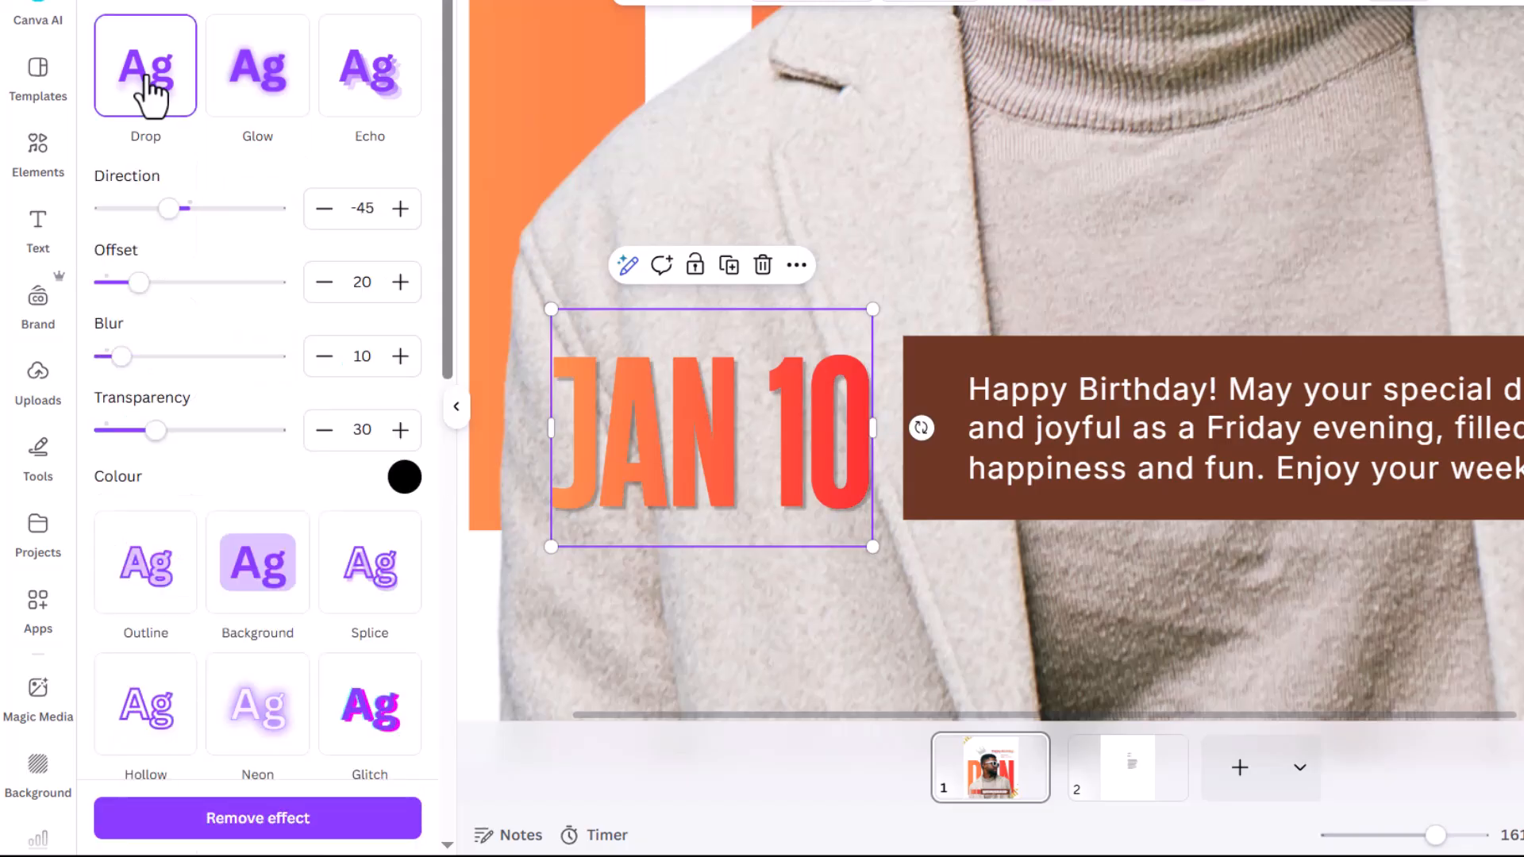
{"action": "left_click_drag", "start_coordinate": [152, 433], "coordinate": [123, 437]}
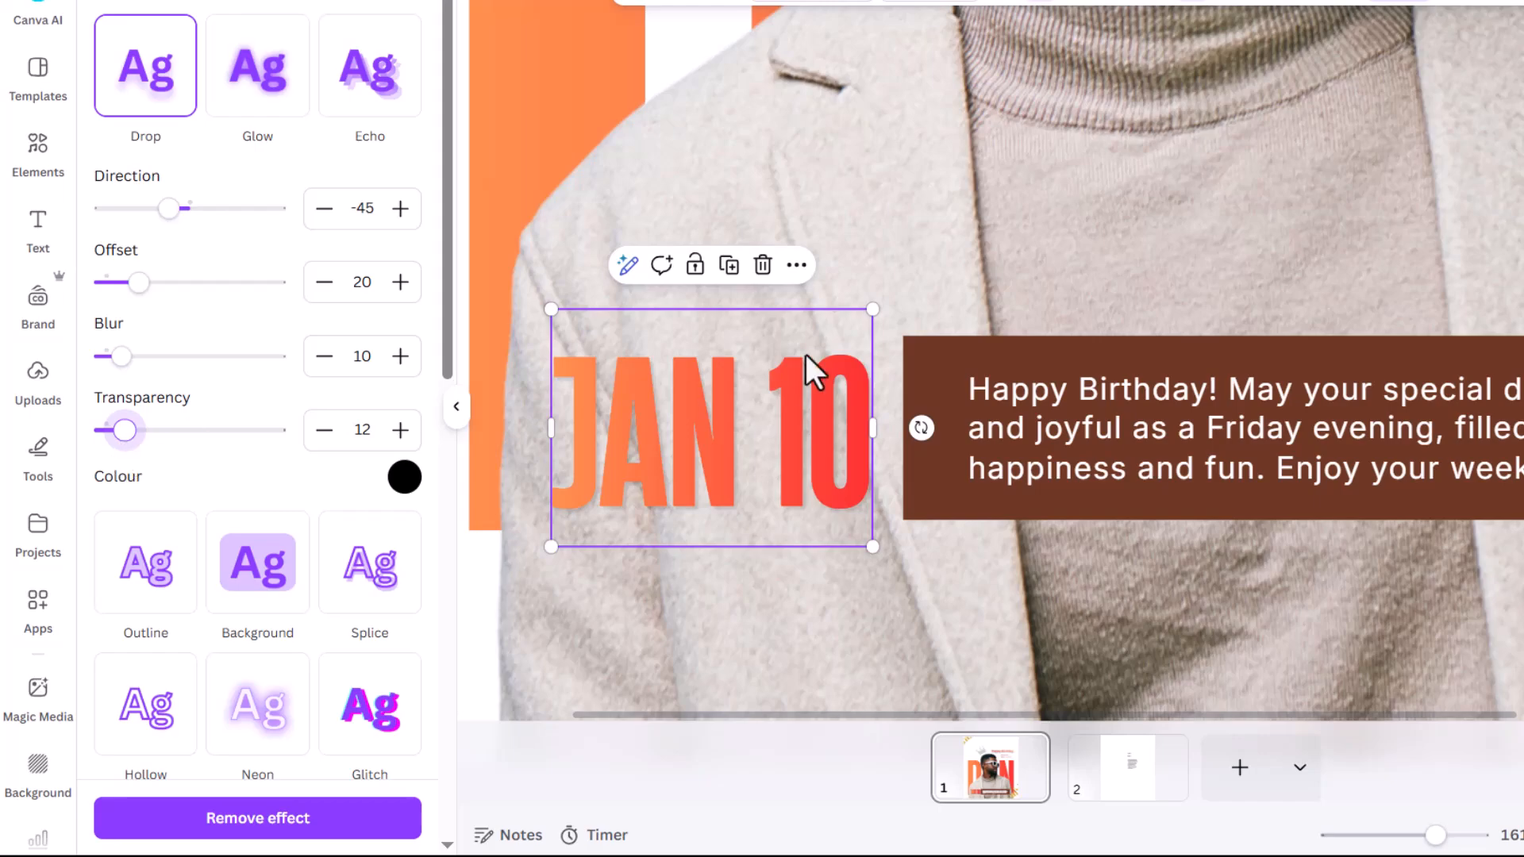
{"action": "scroll", "coordinate": [1064, 320], "scroll_direction": "down", "scroll_amount": 6}
Step: Move the top-left gold ribbon up and left and enlarge it
{"action": "left_click", "coordinate": [1506, 266]}
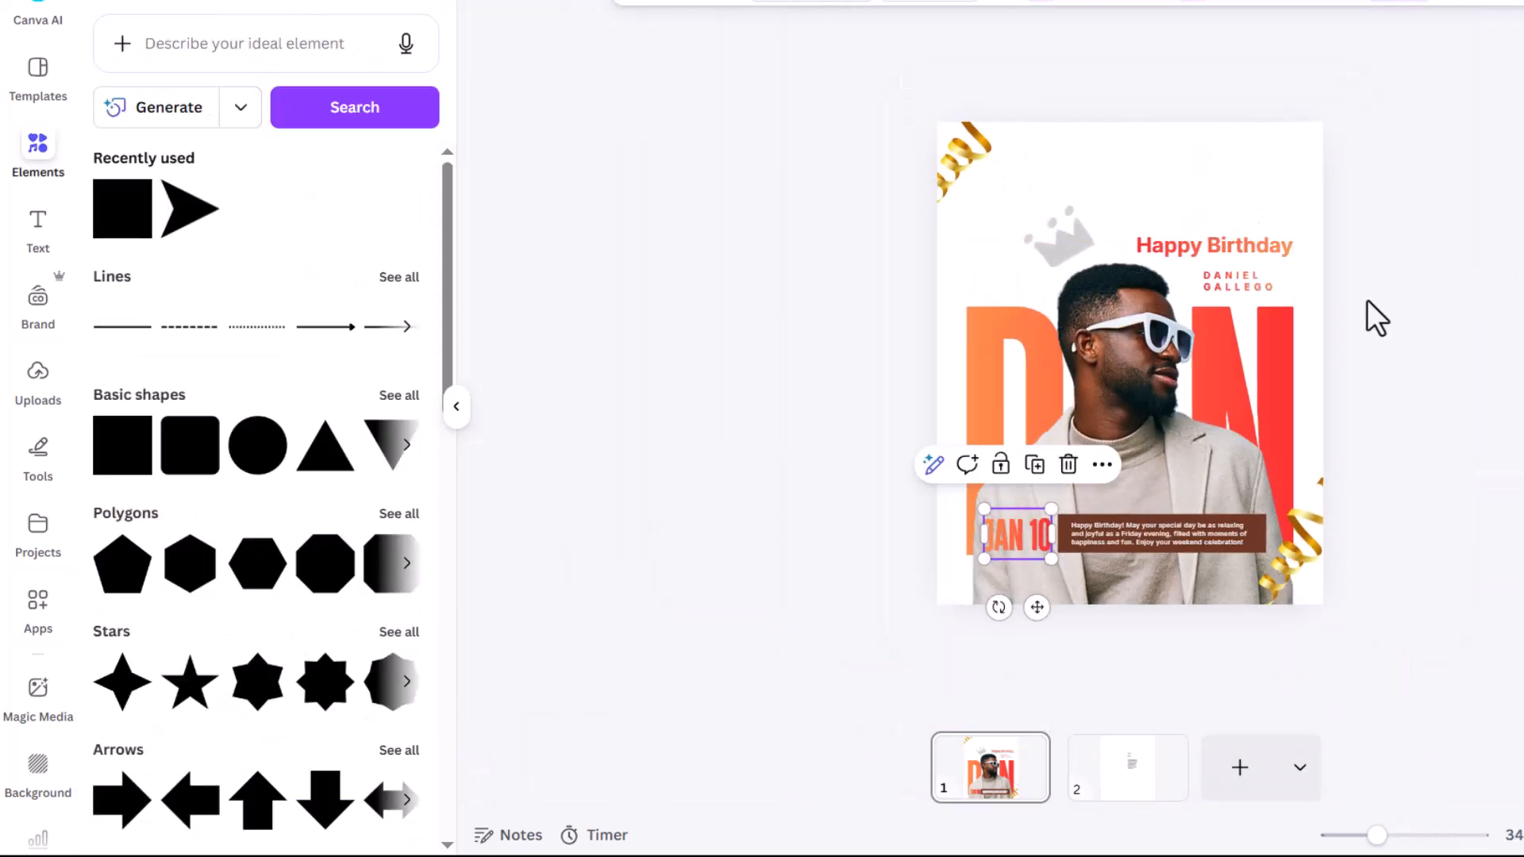
{"action": "left_click", "coordinate": [1373, 298]}
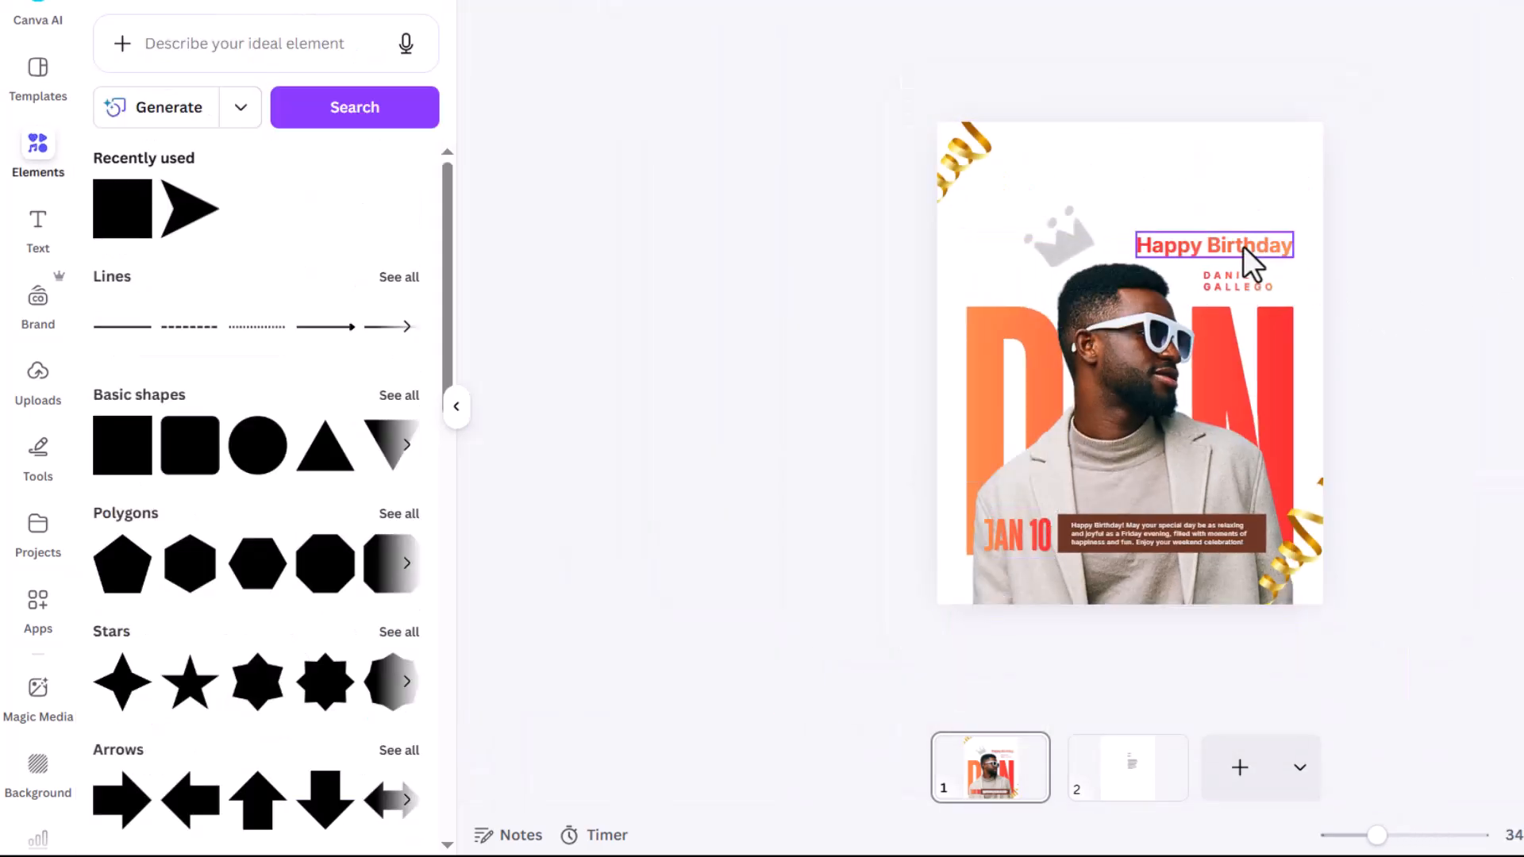
{"action": "mouse_move", "coordinate": [991, 152]}
{"action": "left_mouse_down"}
{"action": "mouse_move", "coordinate": [959, 156]}
{"action": "mouse_move", "coordinate": [972, 167]}
{"action": "left_mouse_up"}
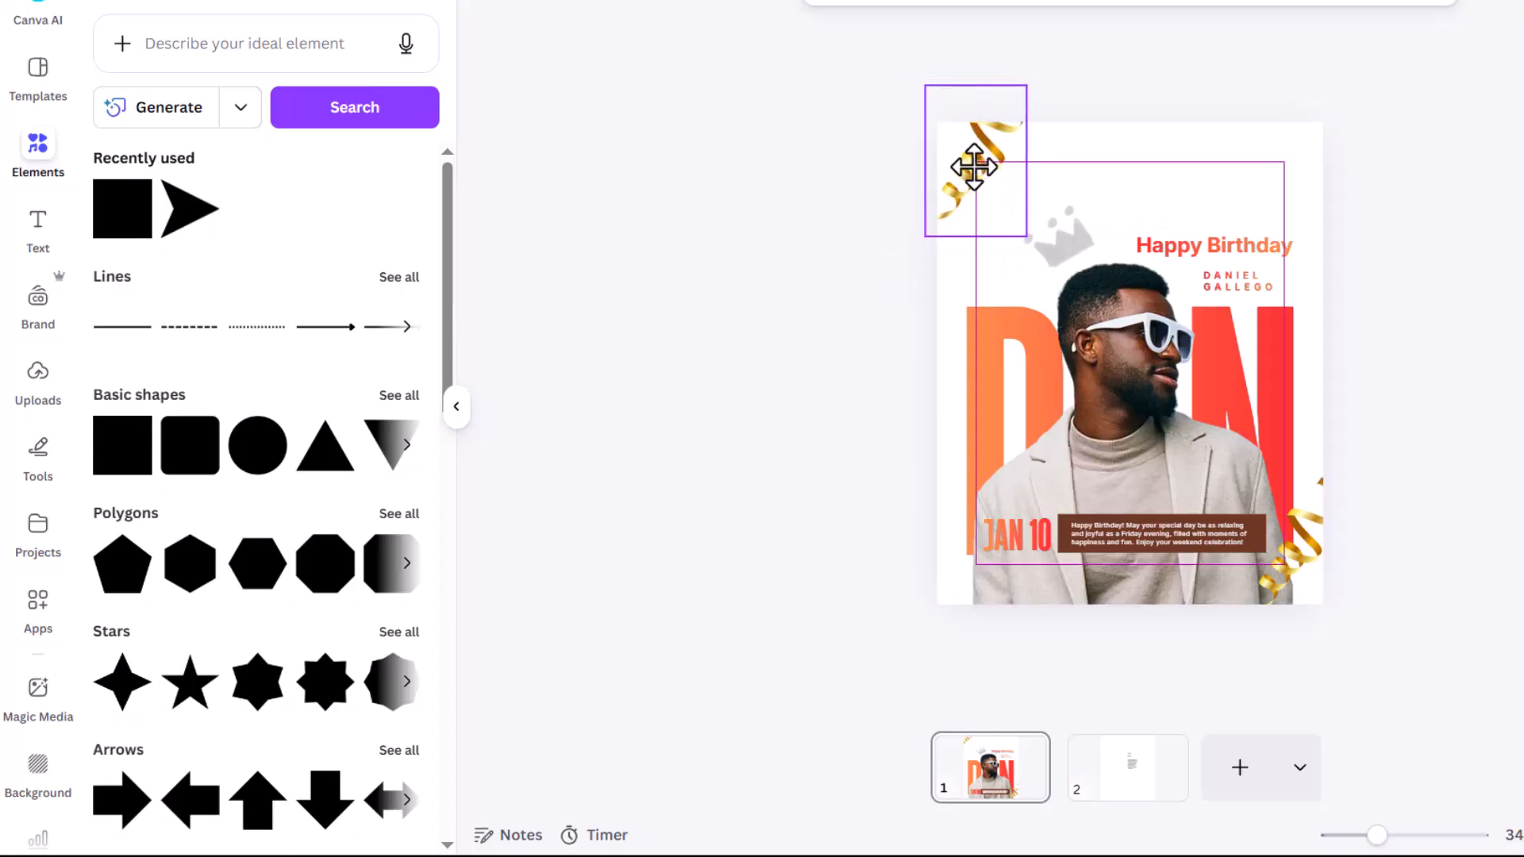
{"action": "left_click_drag", "start_coordinate": [1024, 232], "coordinate": [980, 177]}
{"action": "left_click", "coordinate": [1382, 200]}
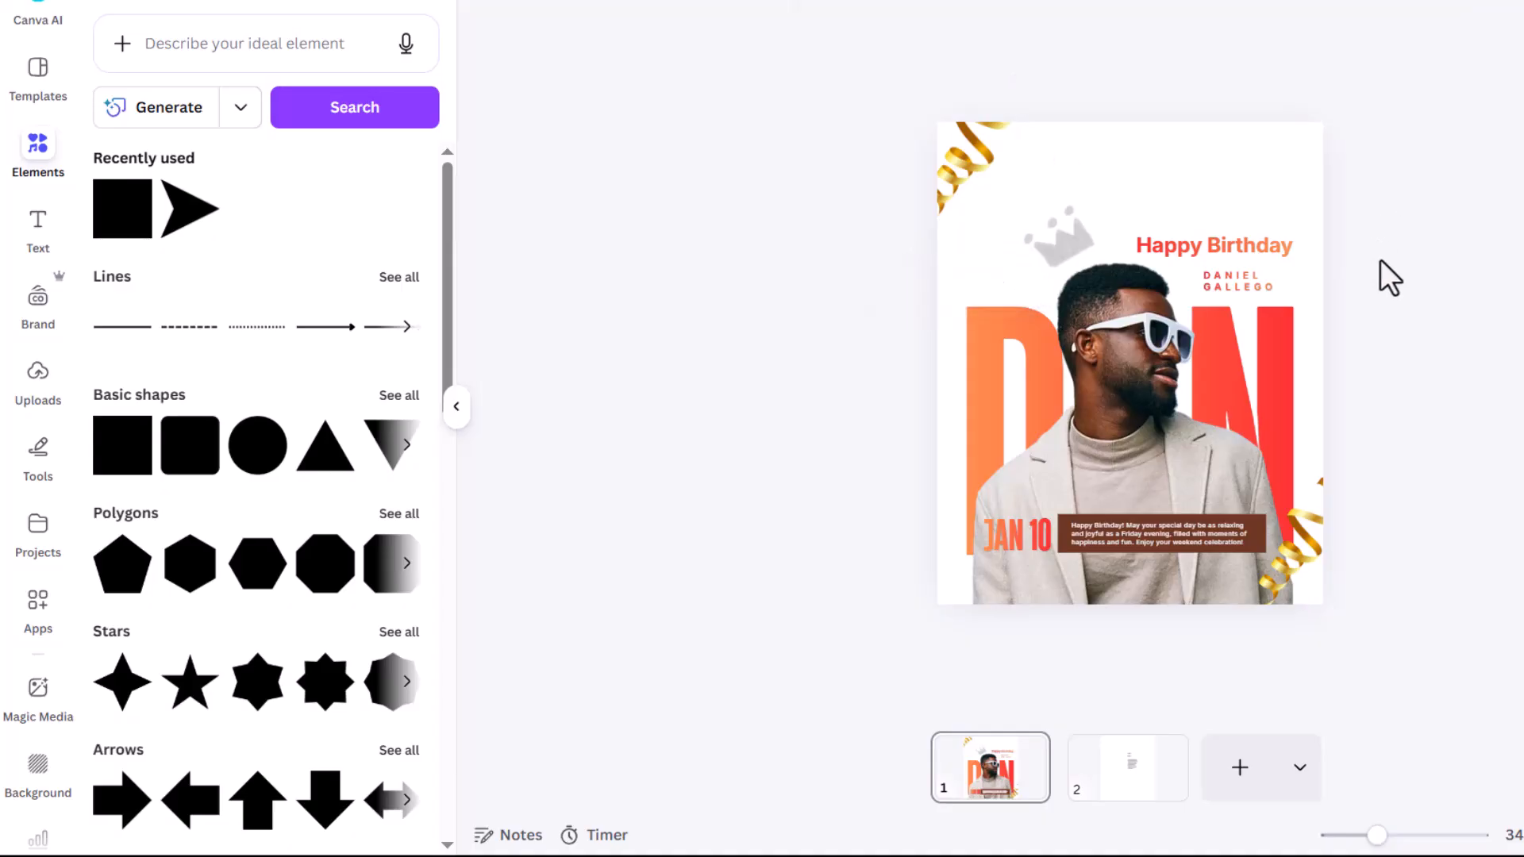
Step: Enlarge the man's photo by dragging its bottom-right corner outward
{"action": "left_click", "coordinate": [988, 574]}
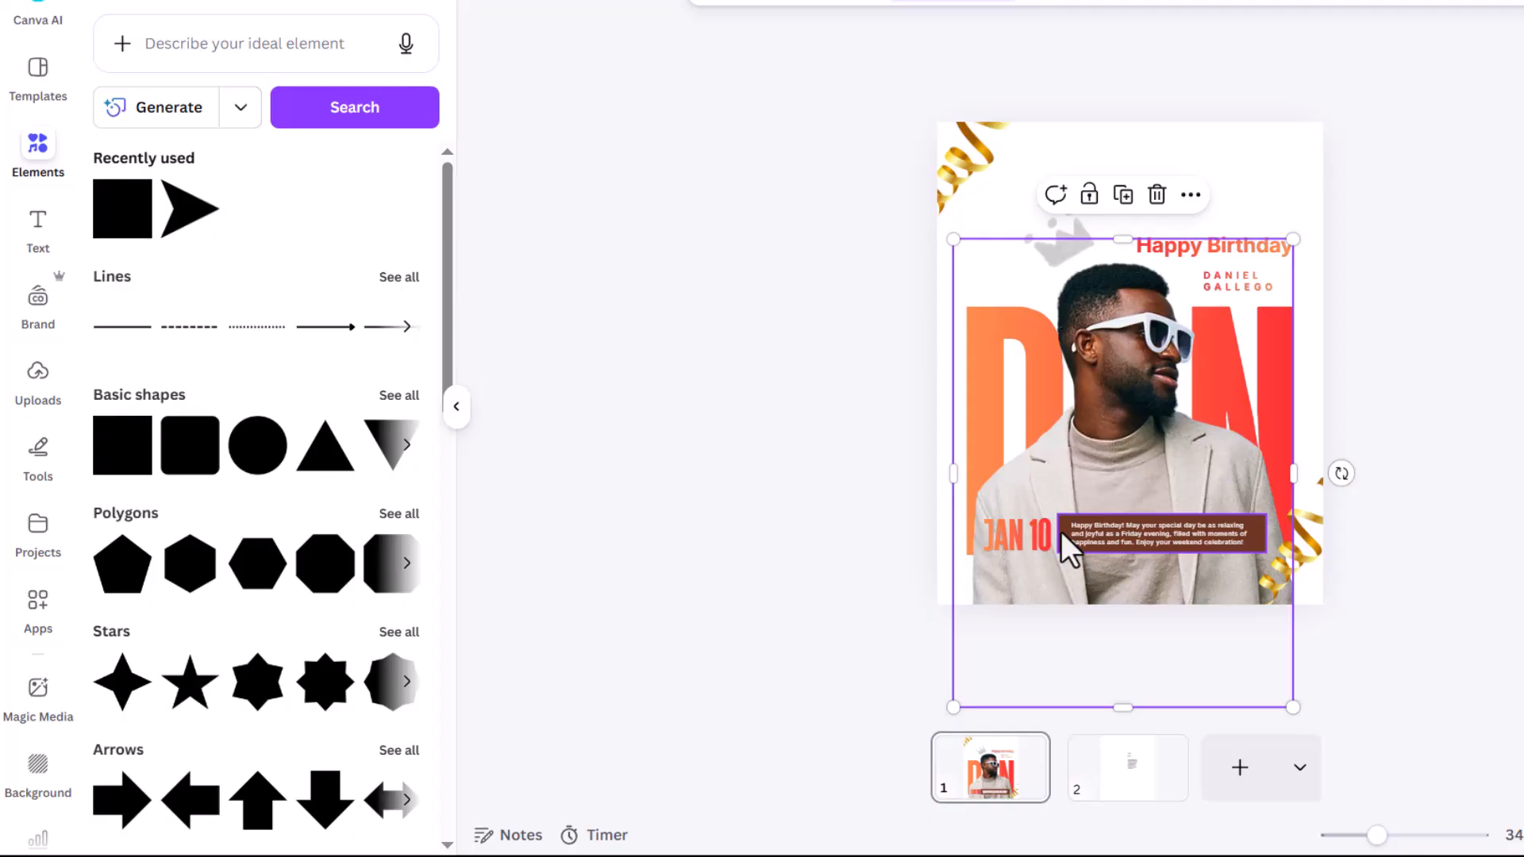
{"action": "left_click", "coordinate": [1299, 706]}
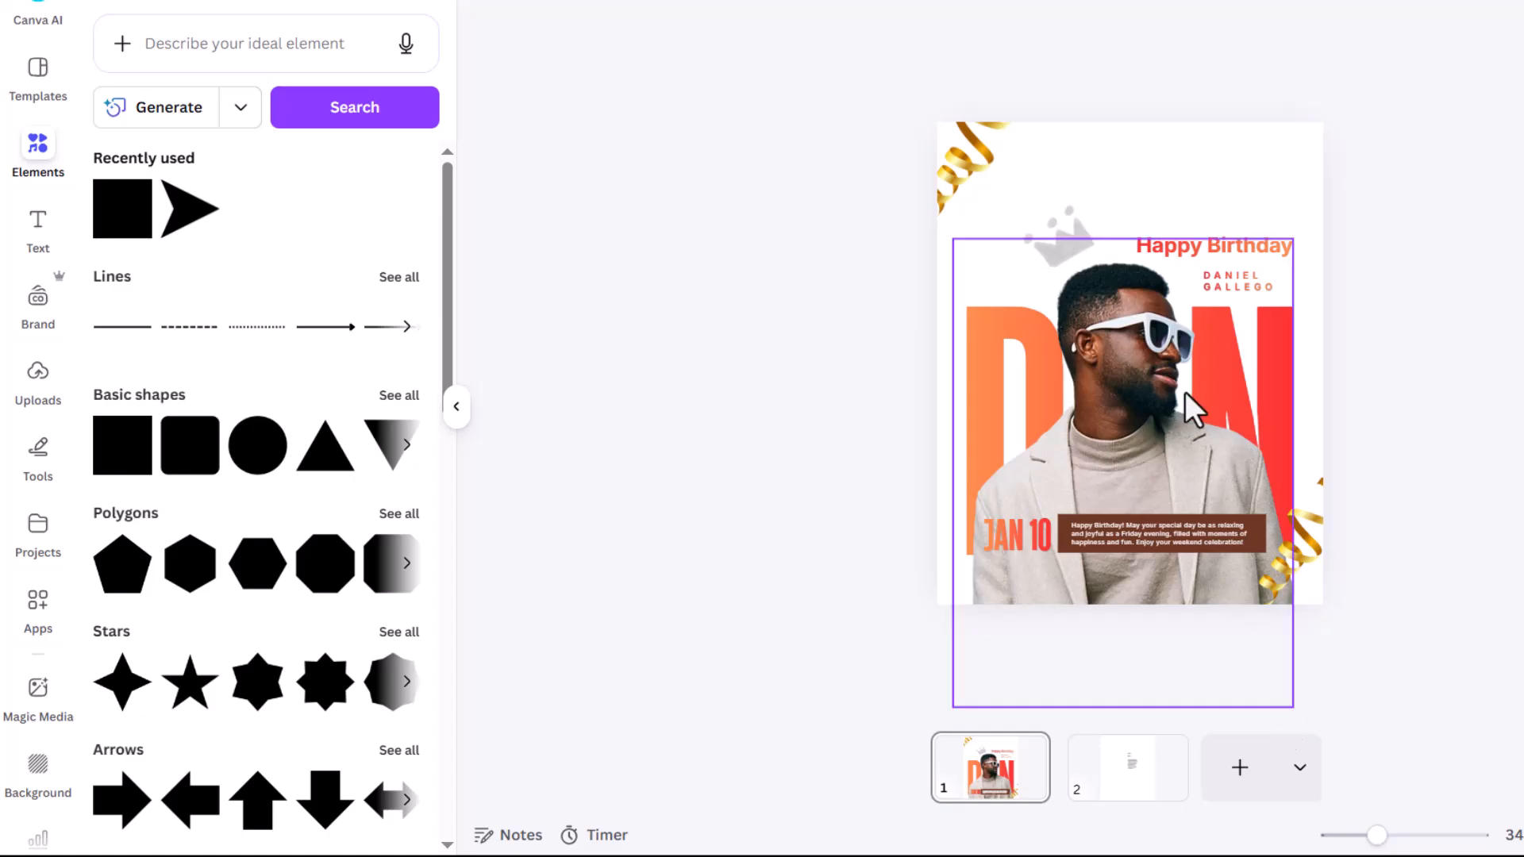
{"action": "left_click", "coordinate": [1208, 440]}
{"action": "left_click_drag", "start_coordinate": [1293, 706], "coordinate": [1309, 724]}
Step: Raise the Happy Birthday heading slightly and shift the man's photo a little
{"action": "left_click", "coordinate": [1244, 238]}
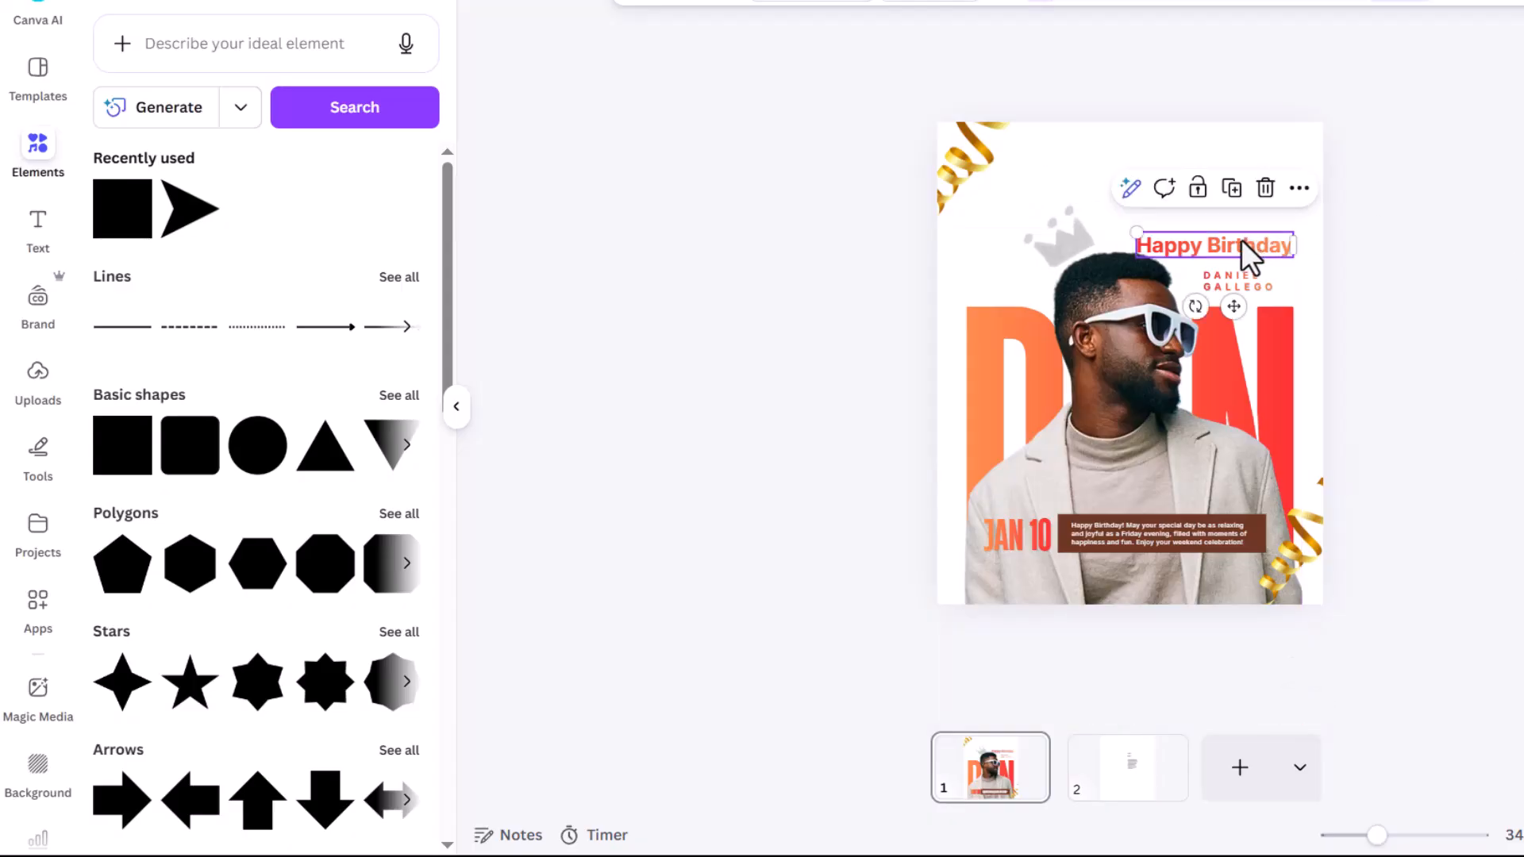
{"action": "left_click_drag", "start_coordinate": [1232, 242], "coordinate": [1230, 235]}
{"action": "left_click", "coordinate": [1394, 270]}
{"action": "left_click", "coordinate": [1254, 281]}
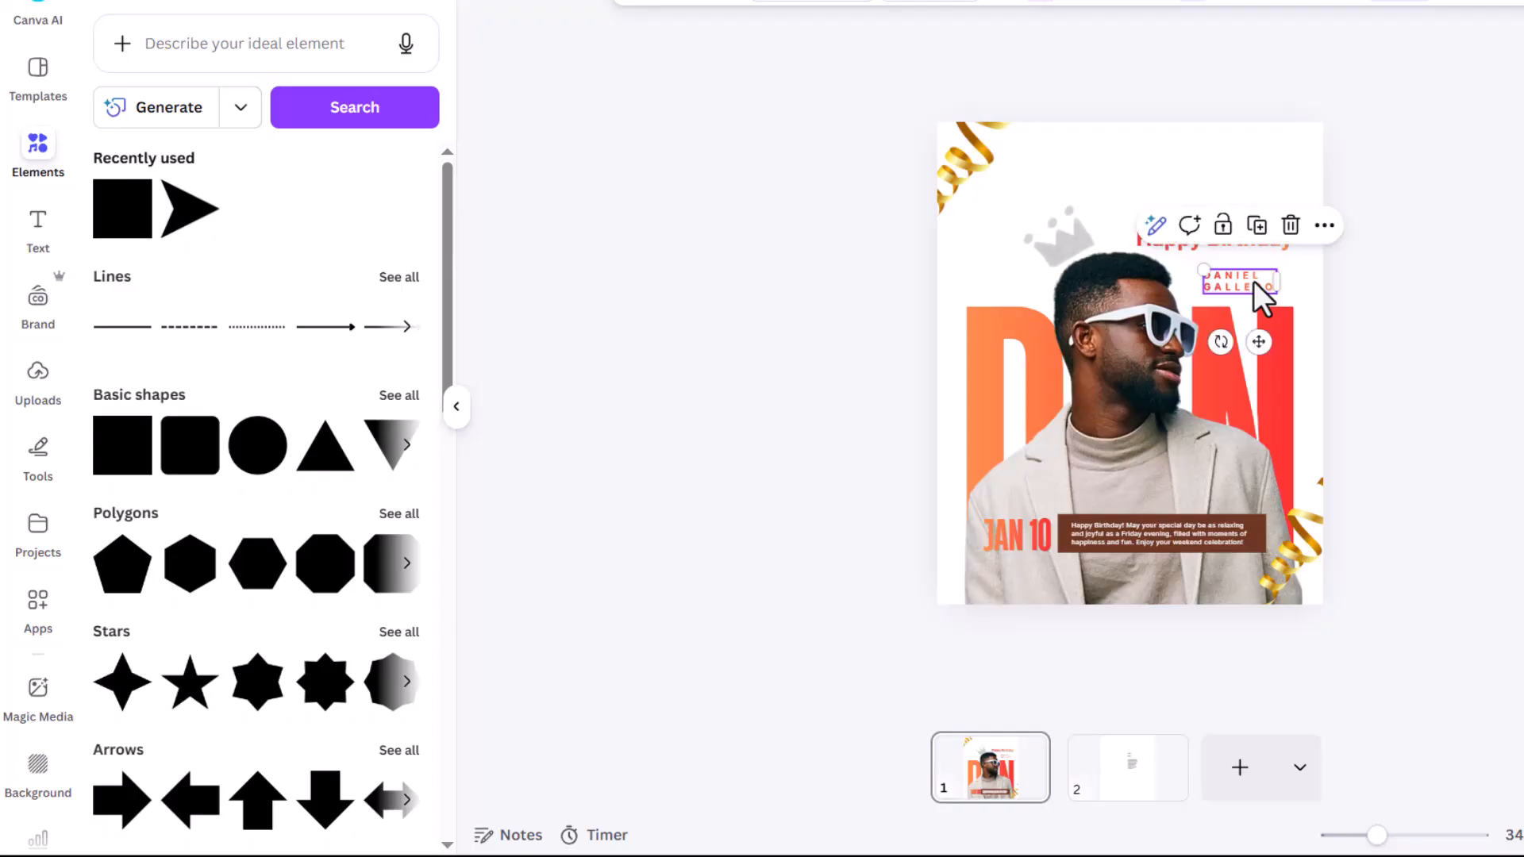
{"action": "left_click", "coordinate": [1152, 300]}
{"action": "left_click_drag", "start_coordinate": [1152, 300], "coordinate": [1149, 291]}
{"action": "left_click", "coordinate": [1422, 266]}
Step: Widen the Happy Birthday heading leftward to about 476 × 77
{"action": "left_click", "coordinate": [1231, 241]}
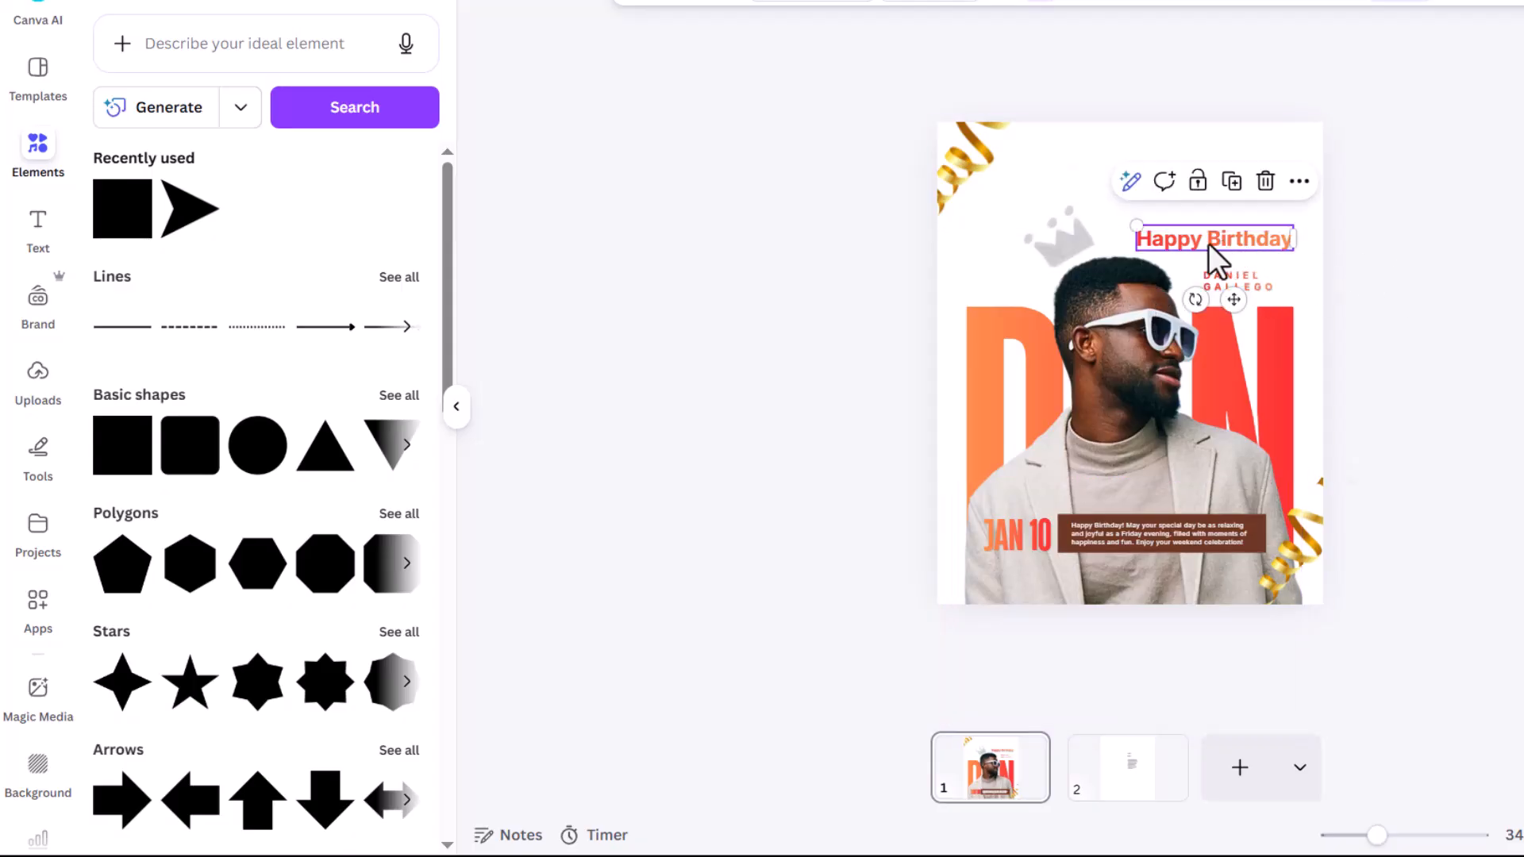
{"action": "left_click_drag", "start_coordinate": [1137, 226], "coordinate": [1122, 223]}
{"action": "left_click", "coordinate": [1407, 229]}
{"action": "left_click", "coordinate": [1252, 281]}
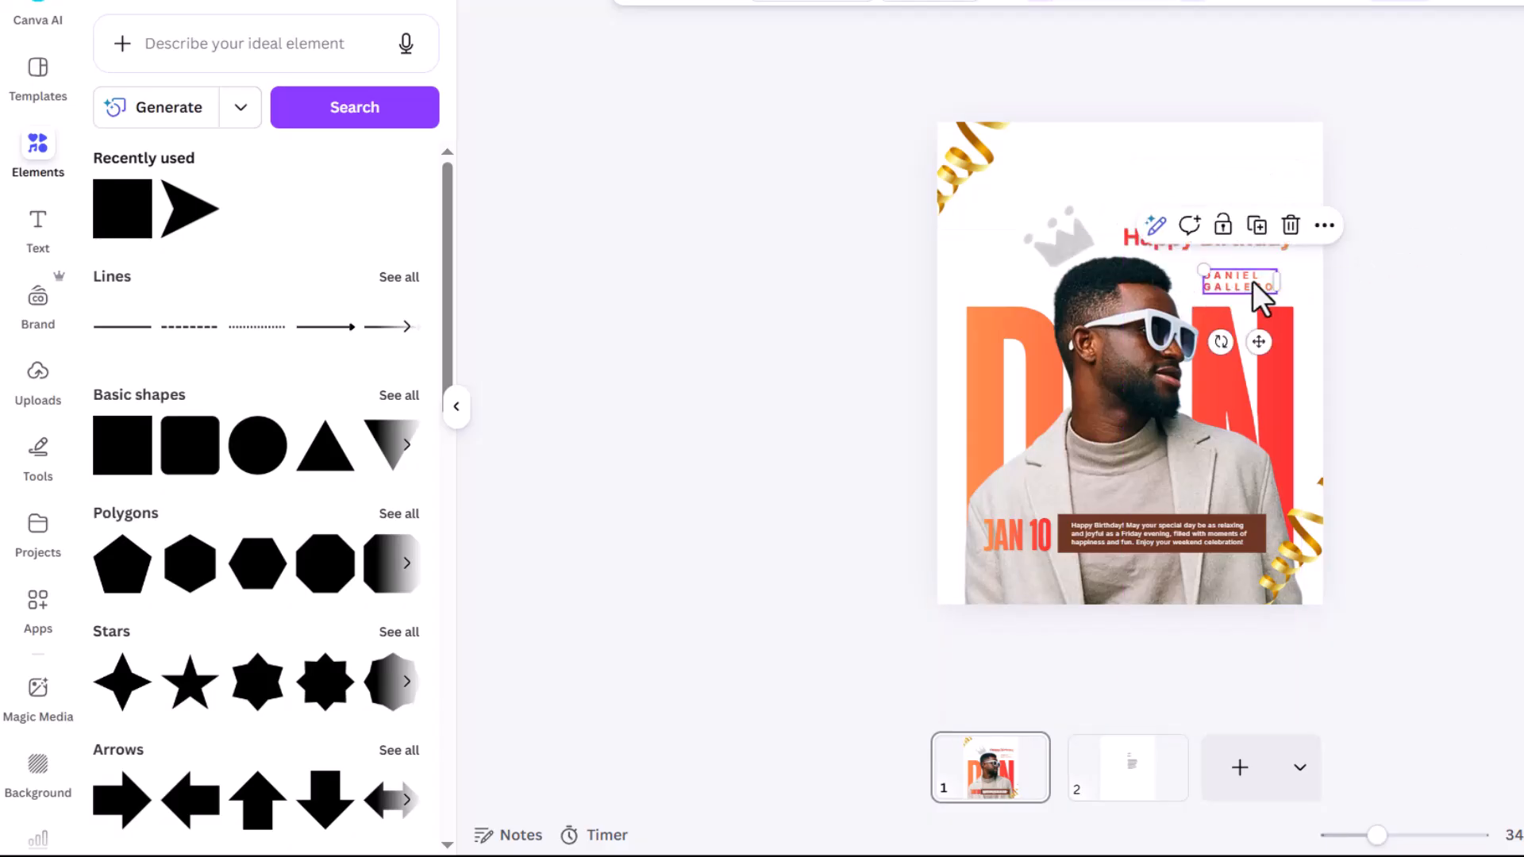
{"action": "left_click", "coordinate": [1278, 336]}
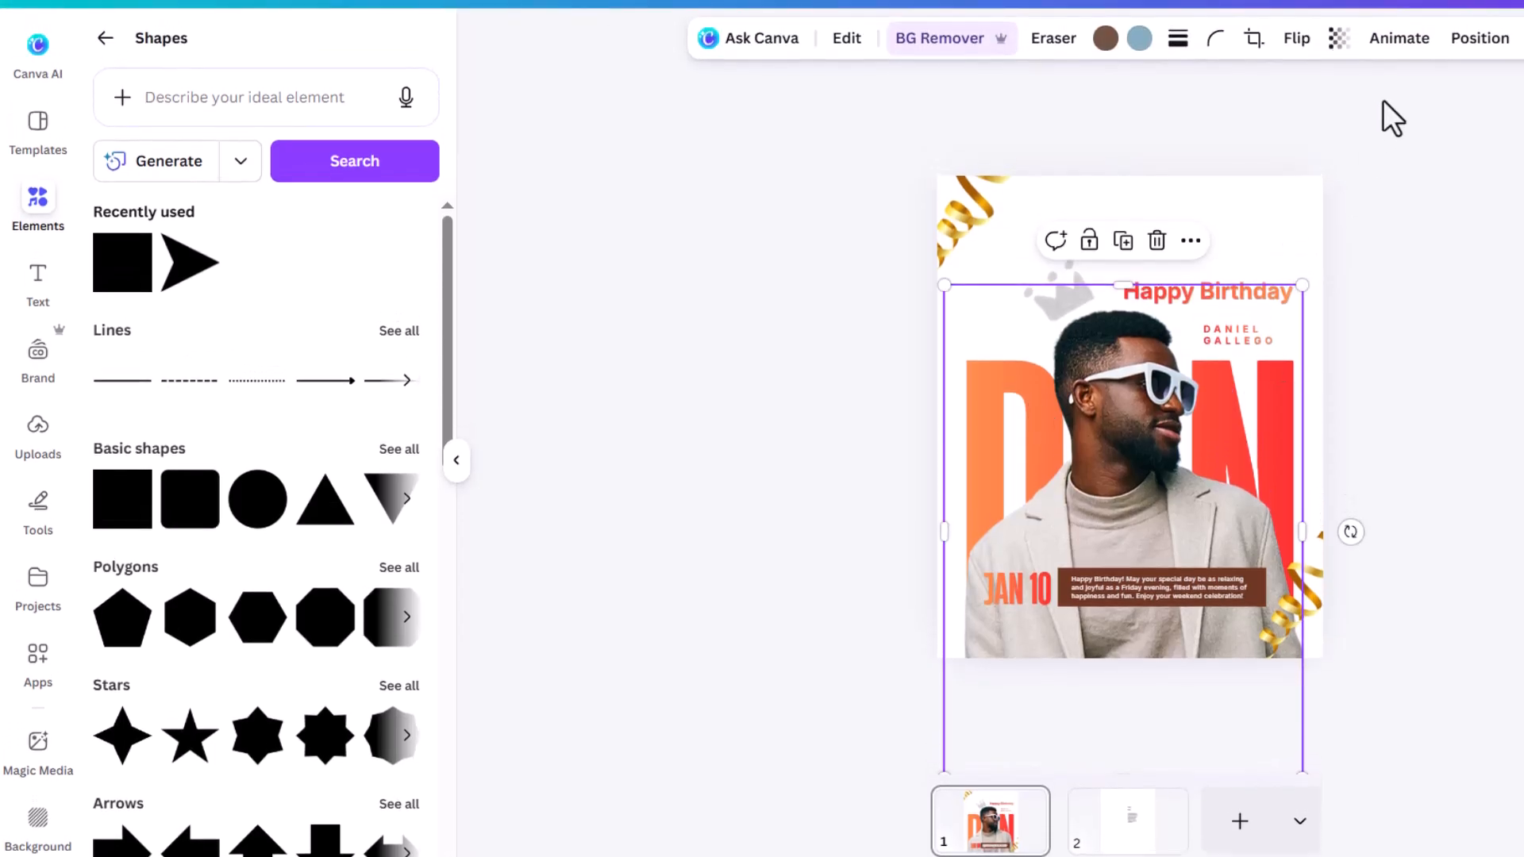
Step: Select the big DAN lettering from the layer list and fine-tune its vertical position
{"action": "left_click", "coordinate": [1483, 38]}
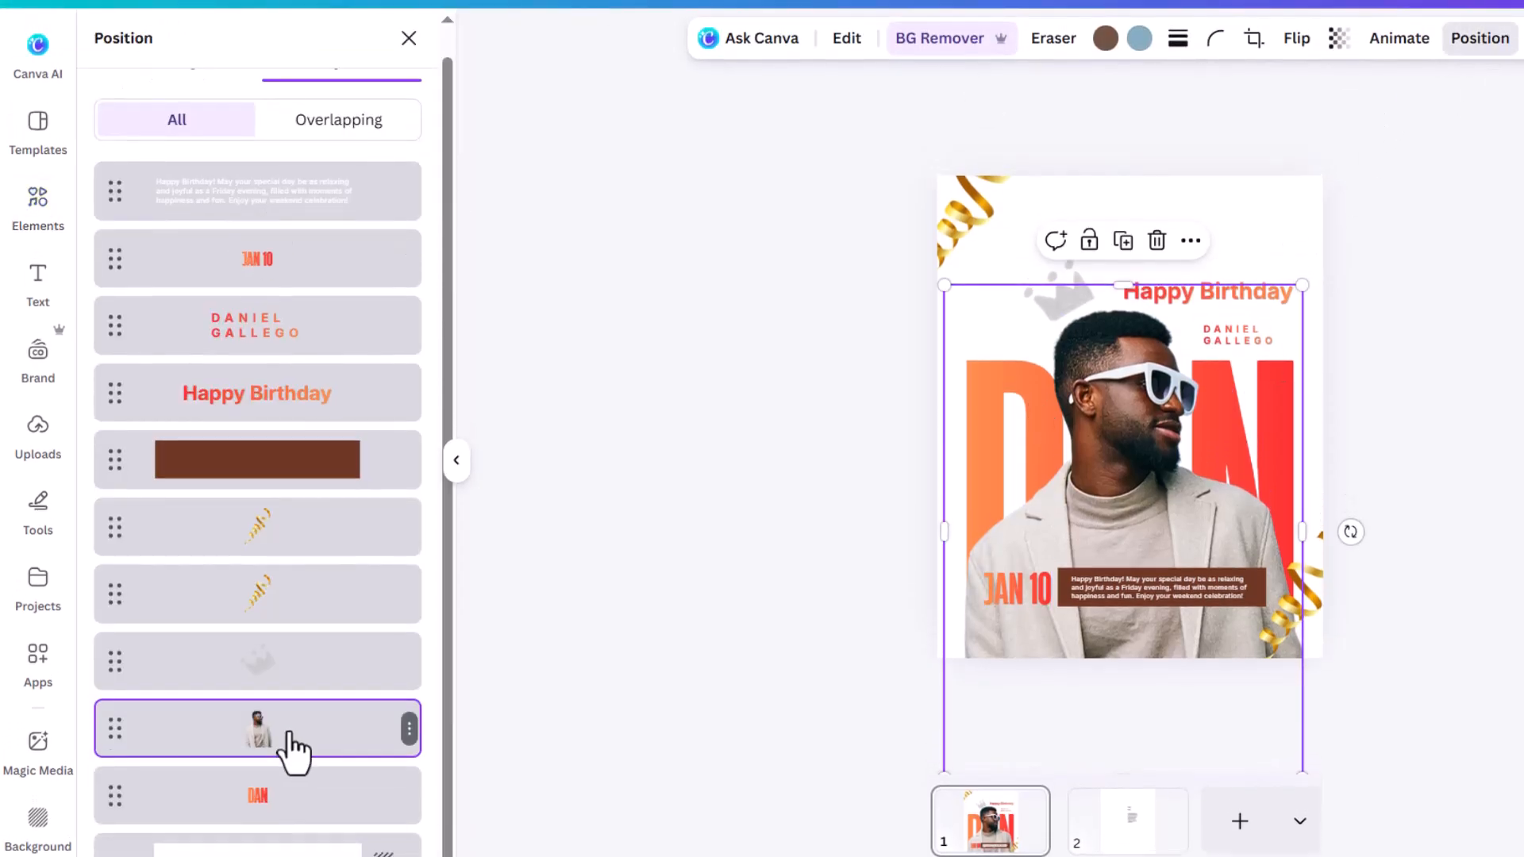
{"action": "left_click", "coordinate": [274, 793]}
{"action": "left_click_drag", "start_coordinate": [1270, 440], "coordinate": [1269, 423]}
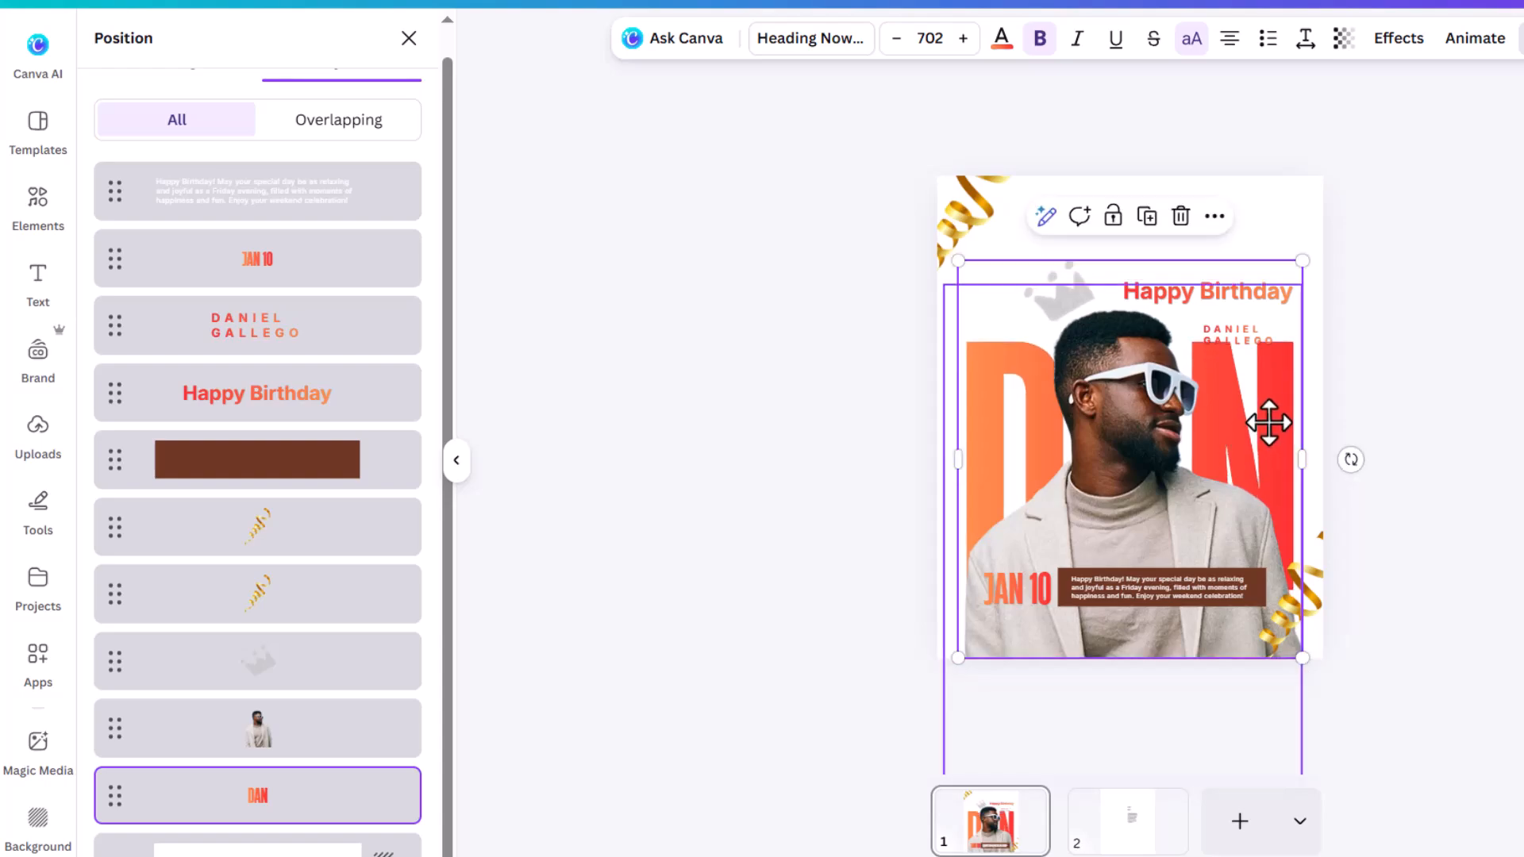
{"action": "left_click_drag", "start_coordinate": [1273, 422], "coordinate": [1269, 427]}
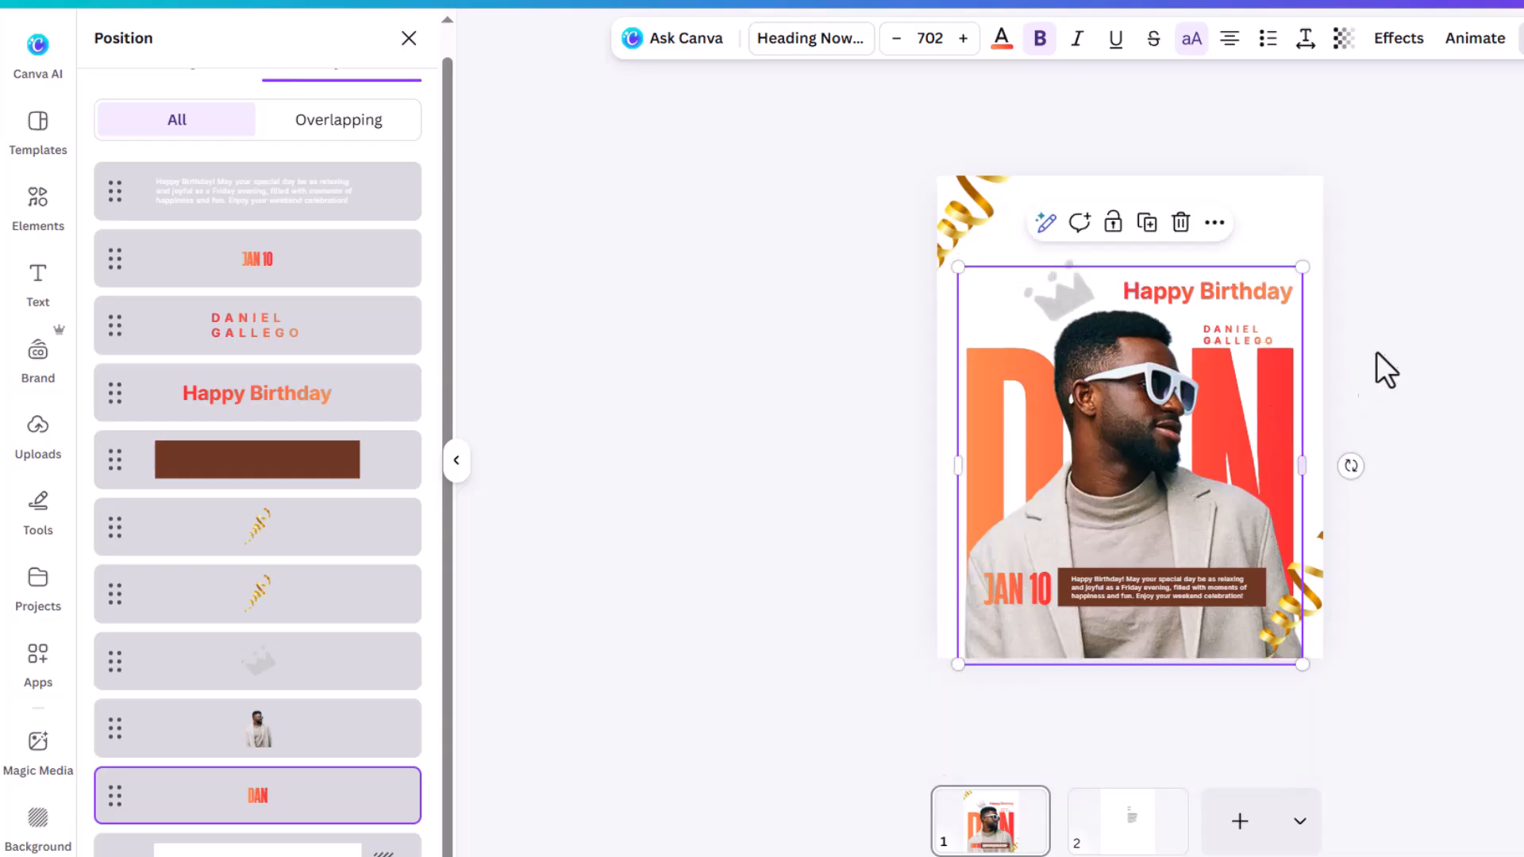
{"action": "left_click", "coordinate": [1287, 347]}
{"action": "left_click", "coordinate": [1212, 322]}
{"action": "left_click", "coordinate": [1217, 328]}
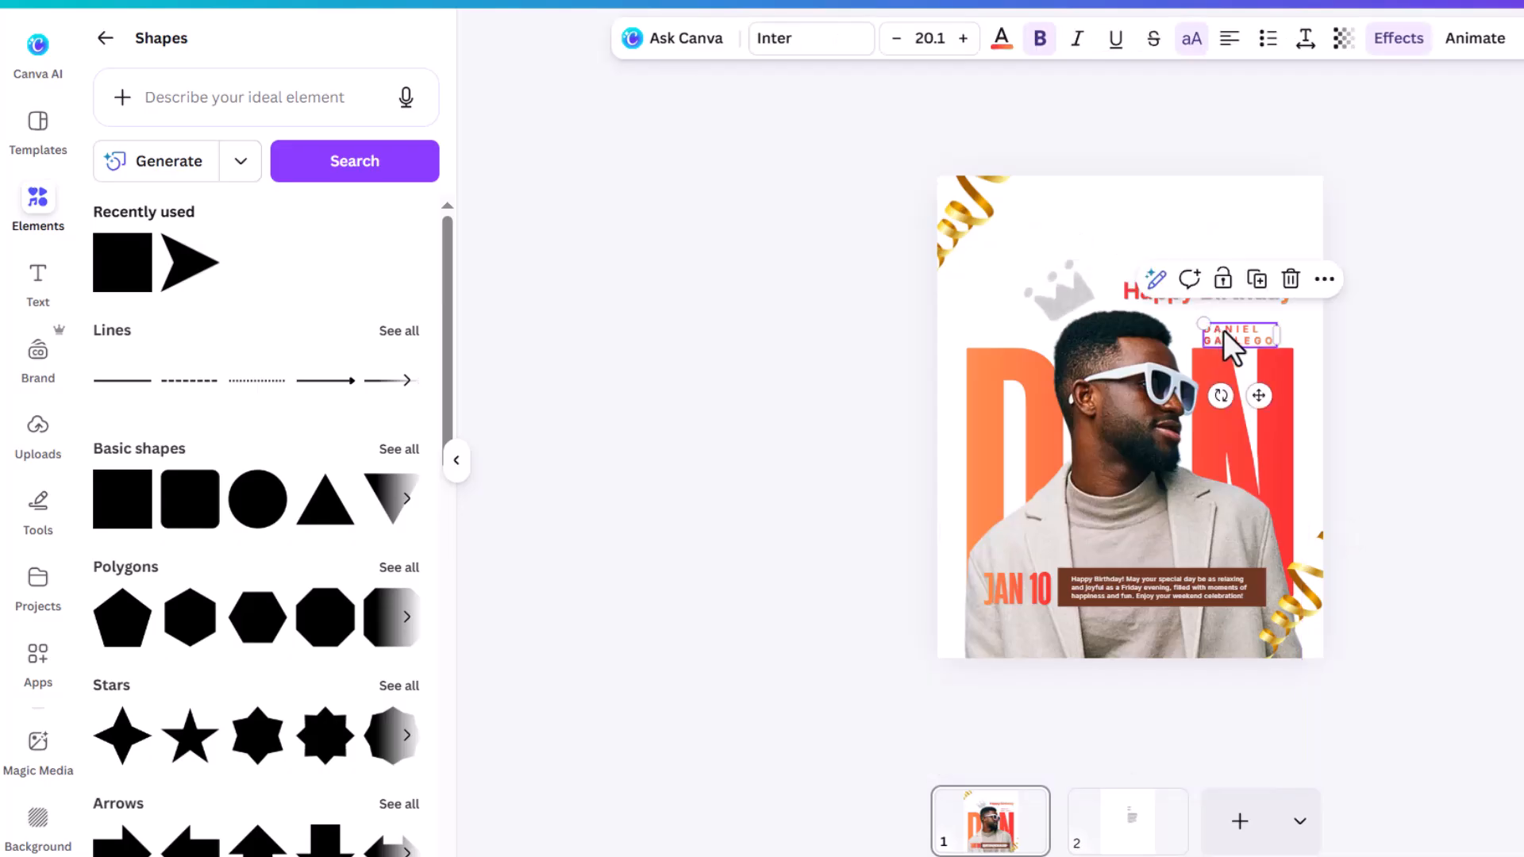
{"action": "left_click_drag", "start_coordinate": [1224, 334], "coordinate": [1224, 324]}
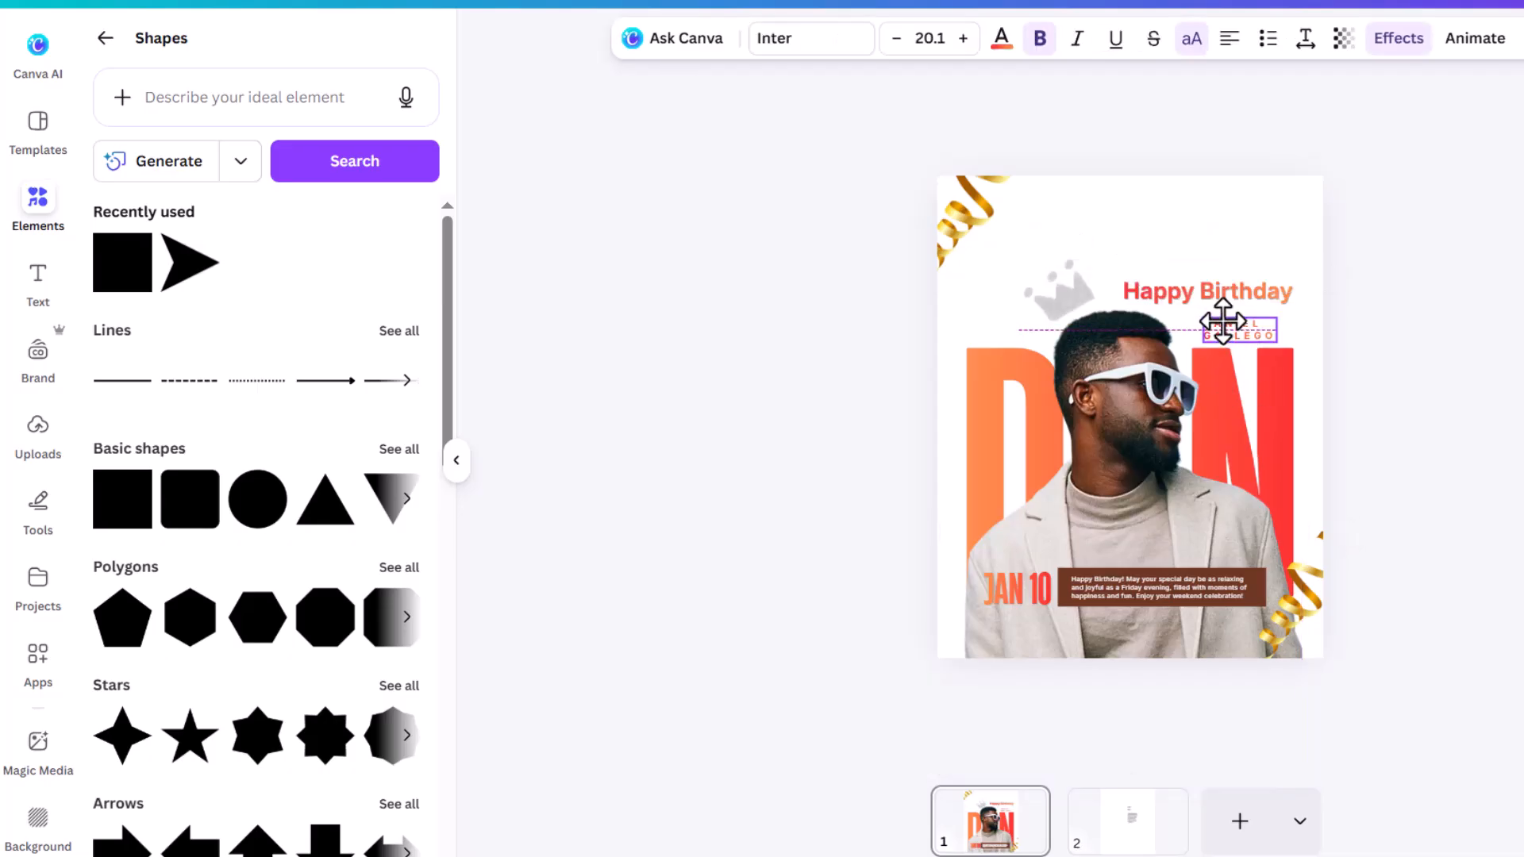
{"action": "left_click_drag", "start_coordinate": [1221, 316], "coordinate": [1222, 316]}
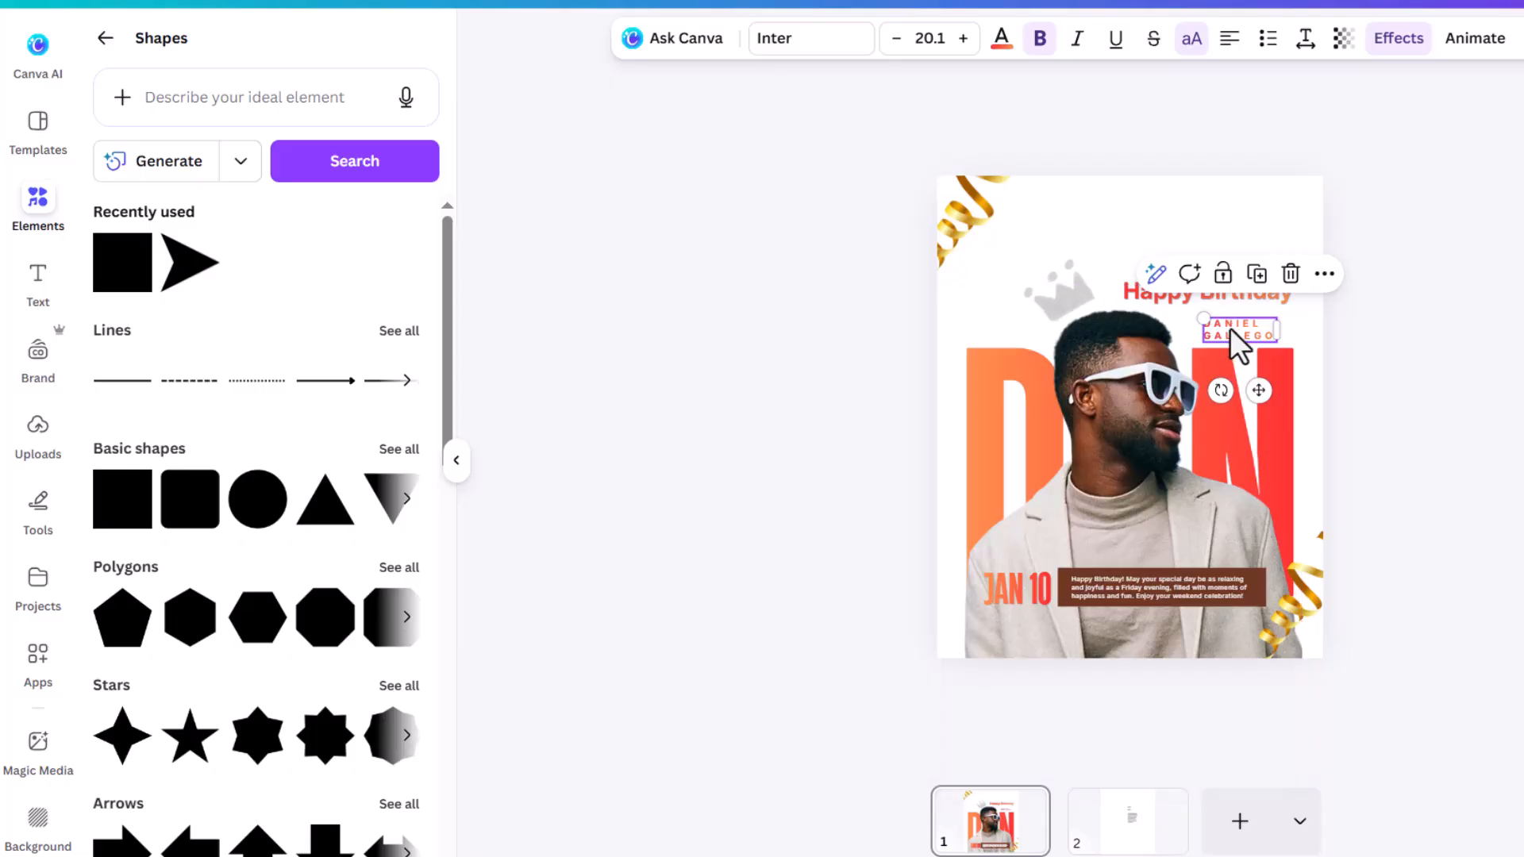
{"action": "key", "text": "Up"}
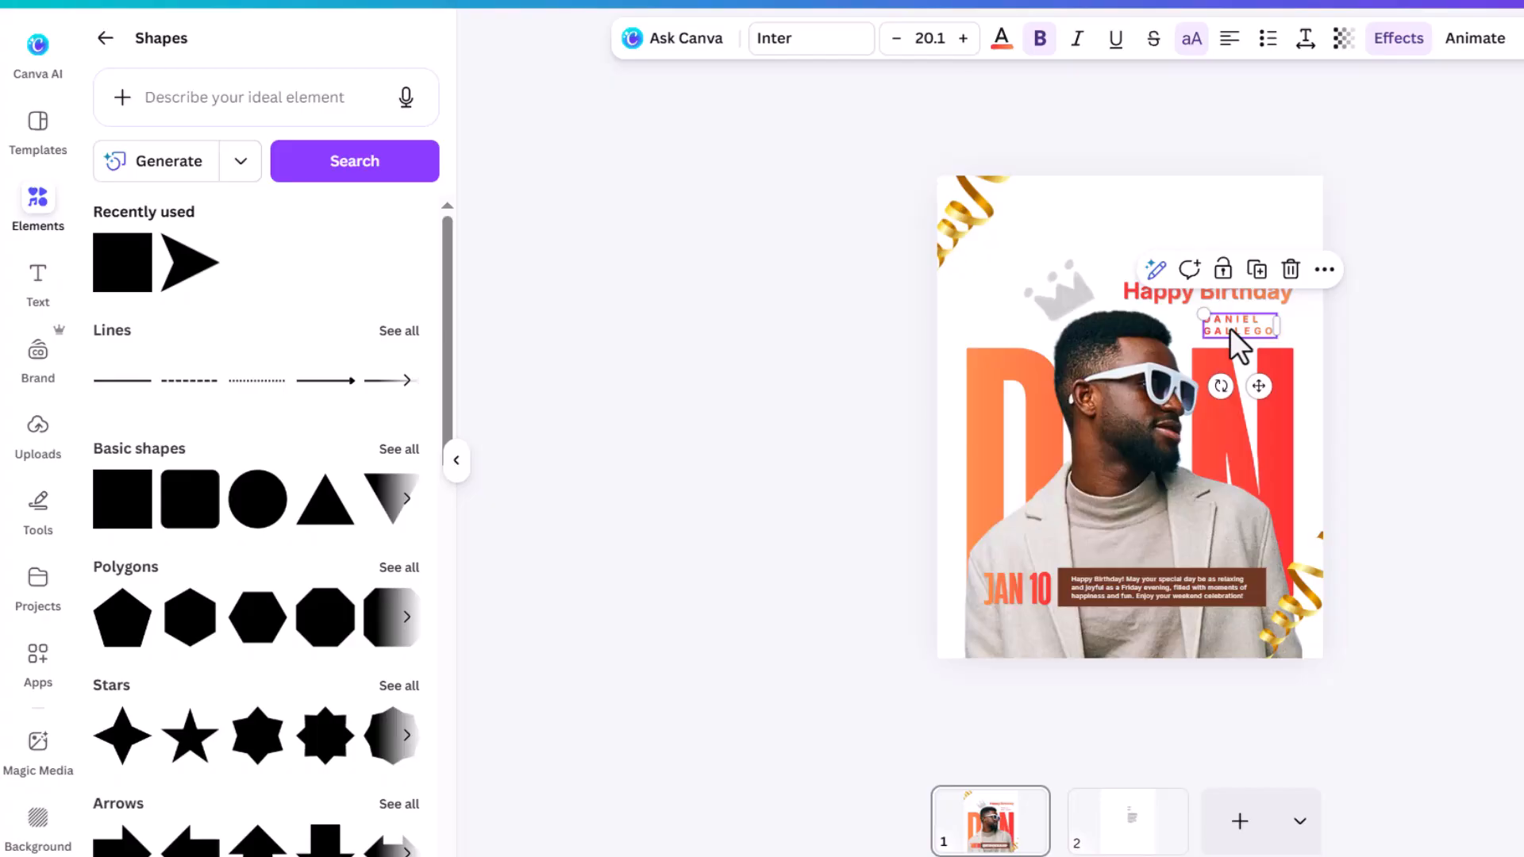
{"action": "left_click", "coordinate": [1417, 394]}
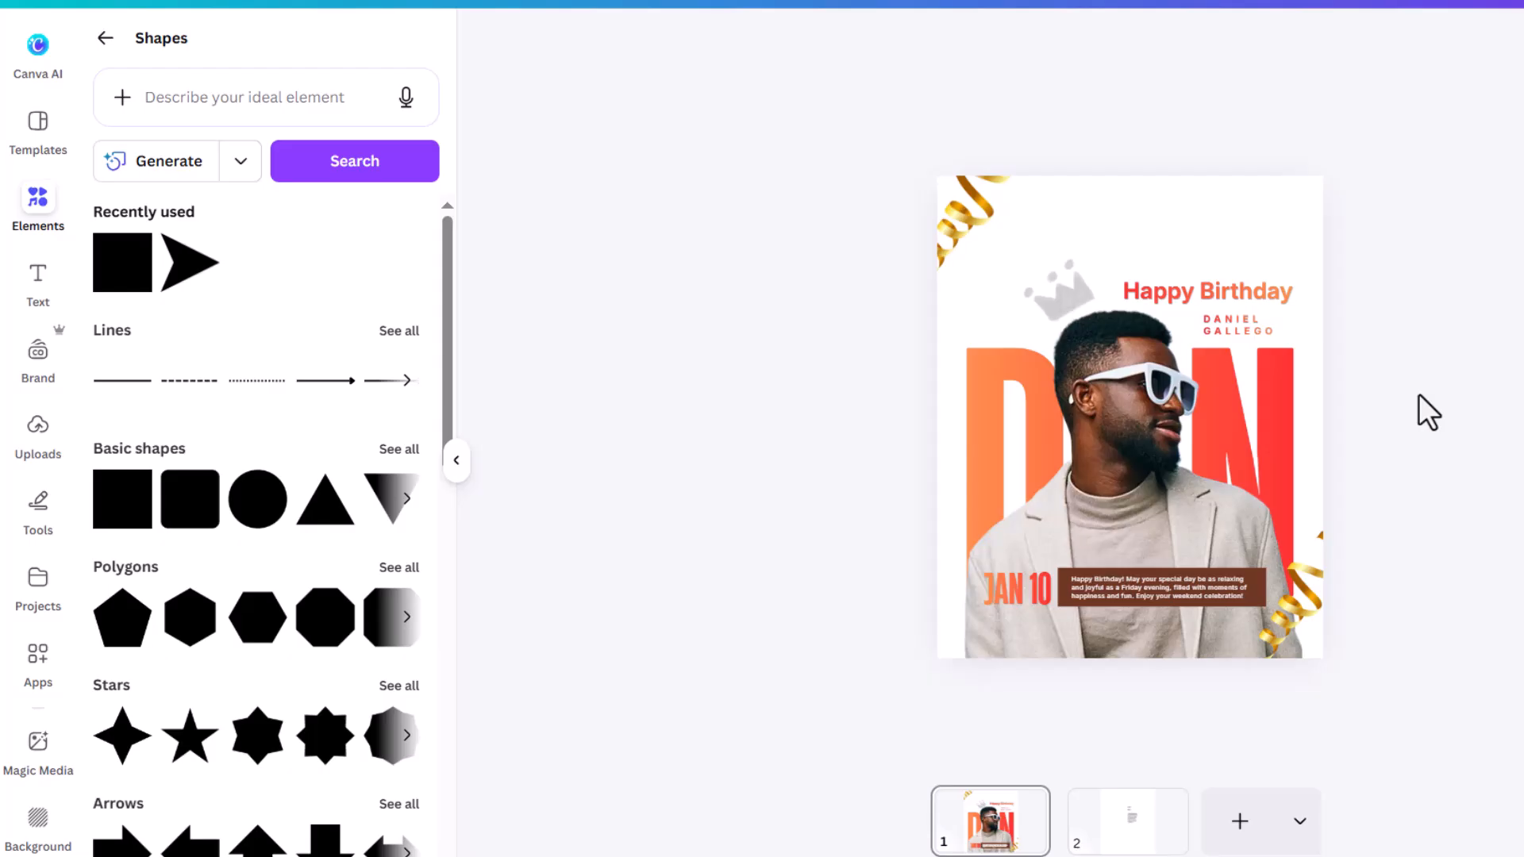
Step: Enlarge the bottom-right gold ribbon and shift it slightly right
{"action": "left_click", "coordinate": [1284, 632]}
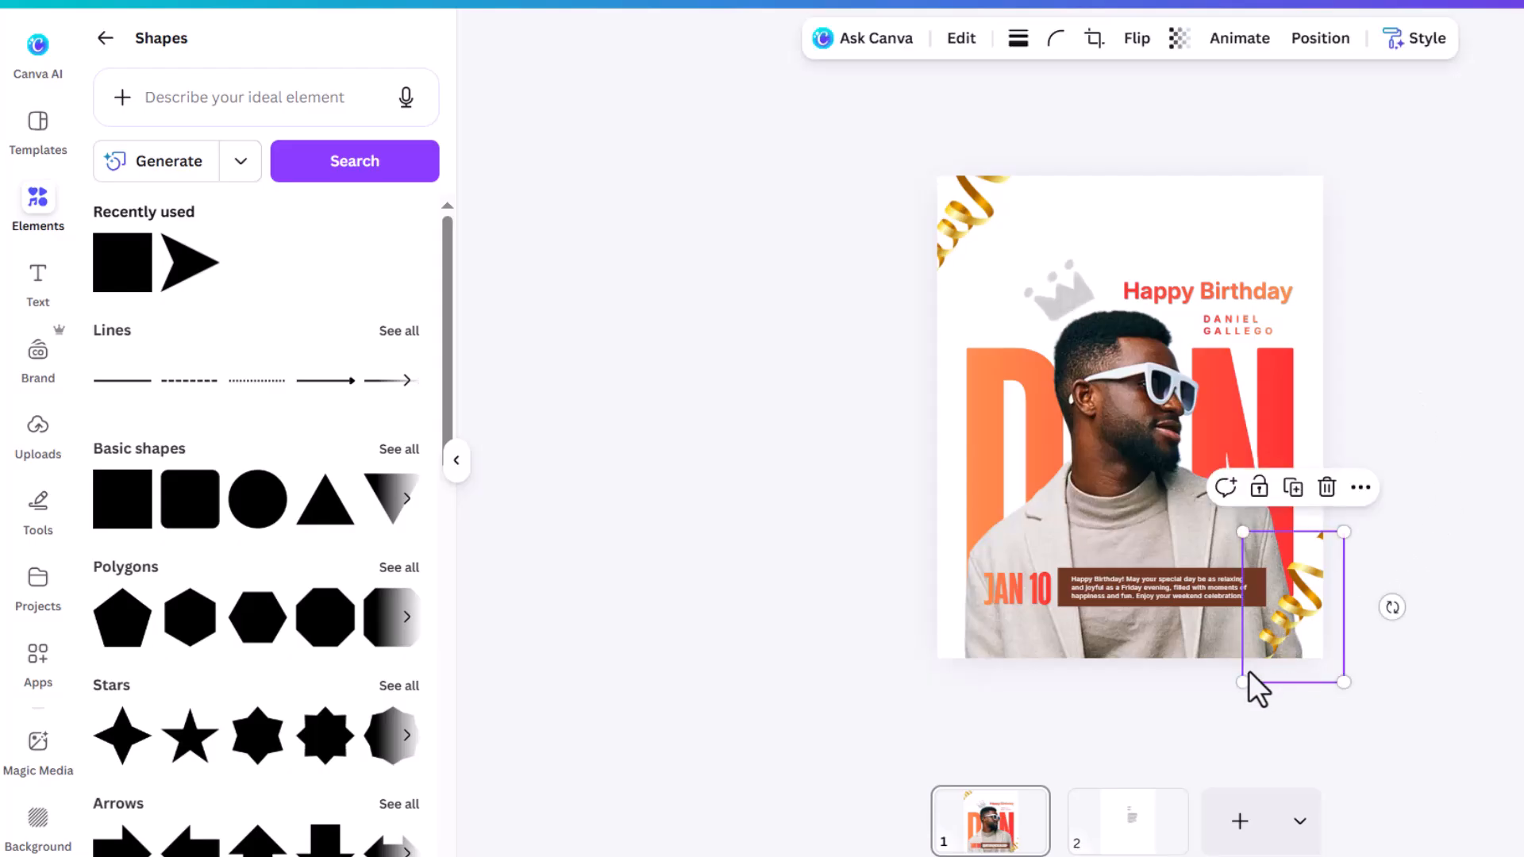
{"action": "left_click_drag", "start_coordinate": [1242, 682], "coordinate": [1230, 702]}
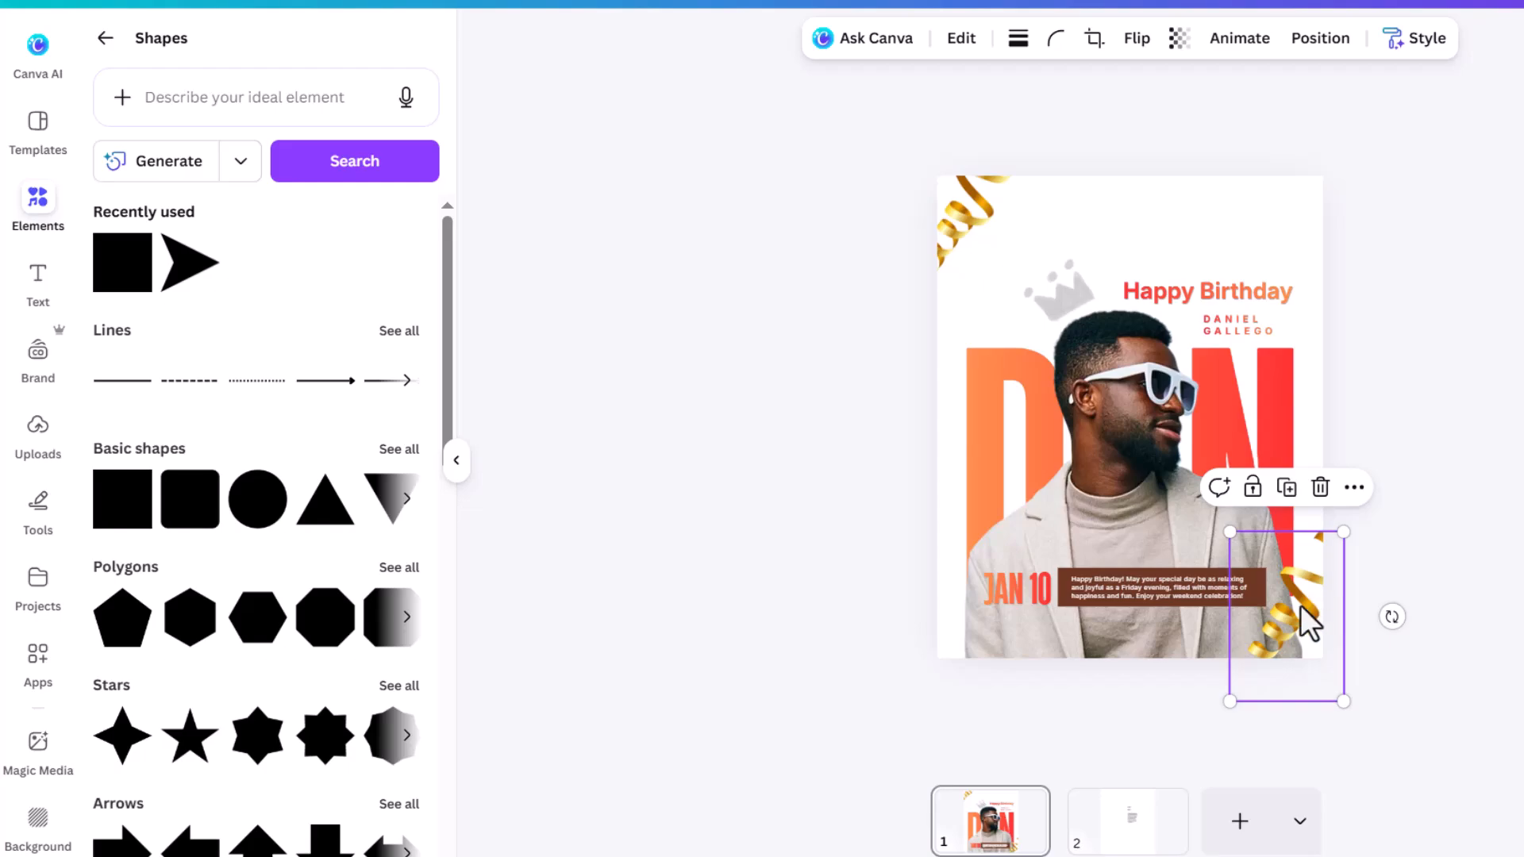
{"action": "left_click_drag", "start_coordinate": [1310, 624], "coordinate": [1310, 603]}
{"action": "left_click", "coordinate": [1459, 379]}
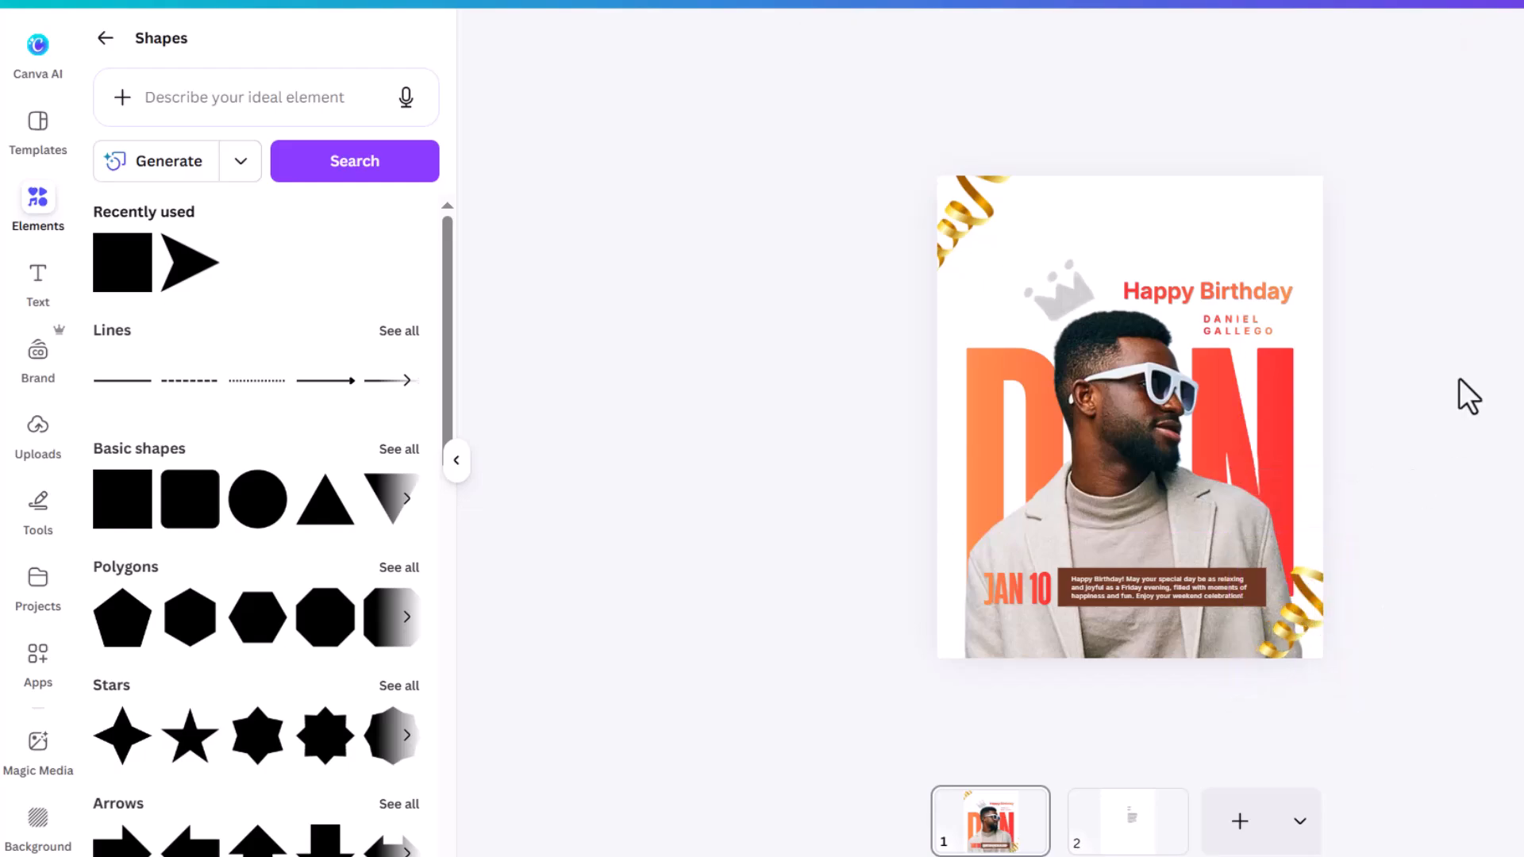
Step: Nudge the grey crown slightly up and left above the man's head
{"action": "left_click", "coordinate": [1064, 298]}
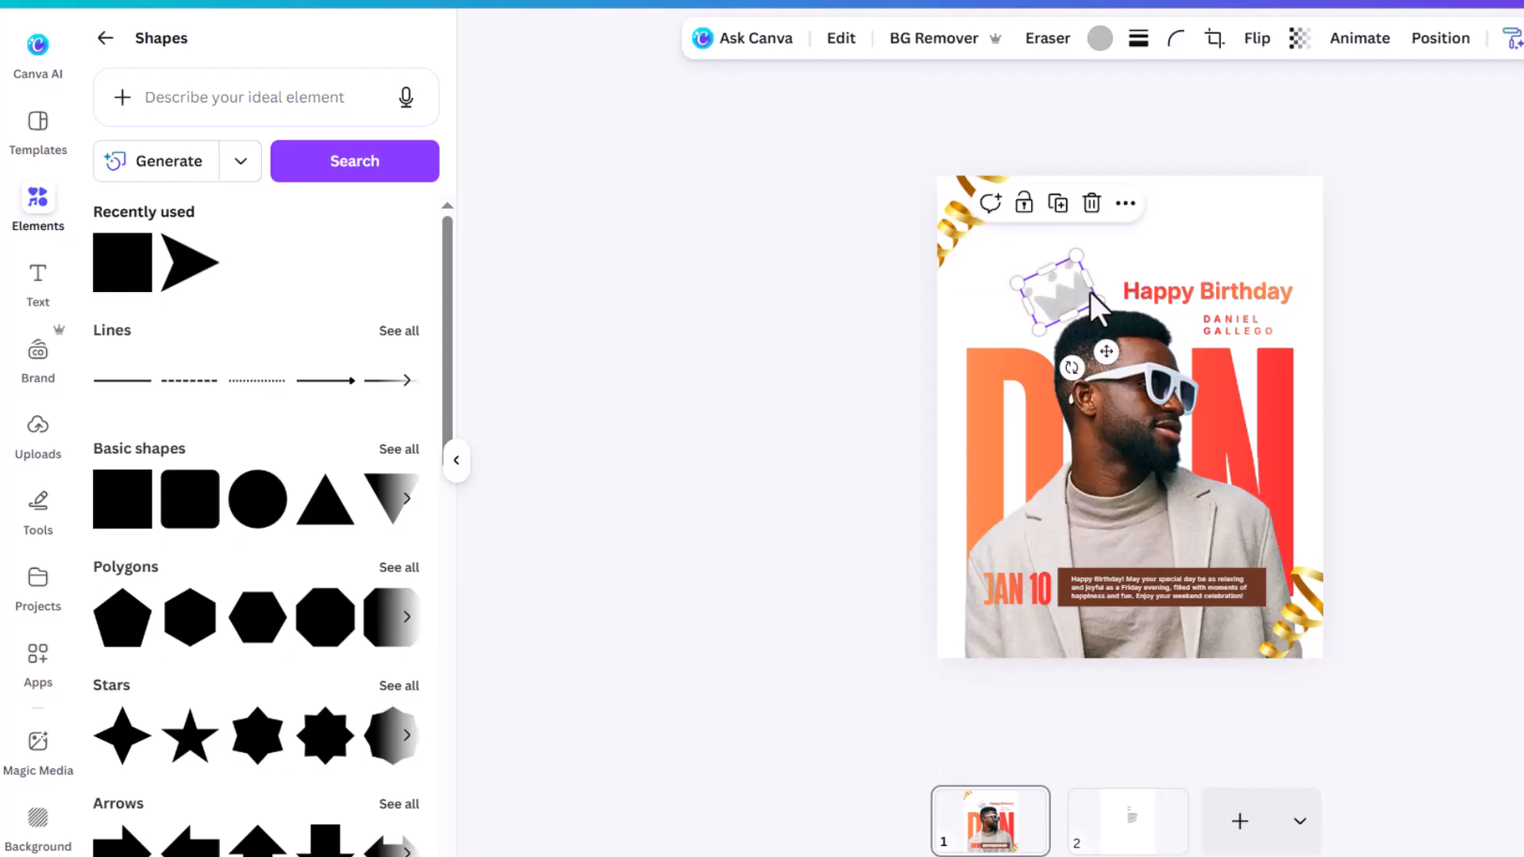
{"action": "left_click_drag", "start_coordinate": [1065, 298], "coordinate": [1057, 293]}
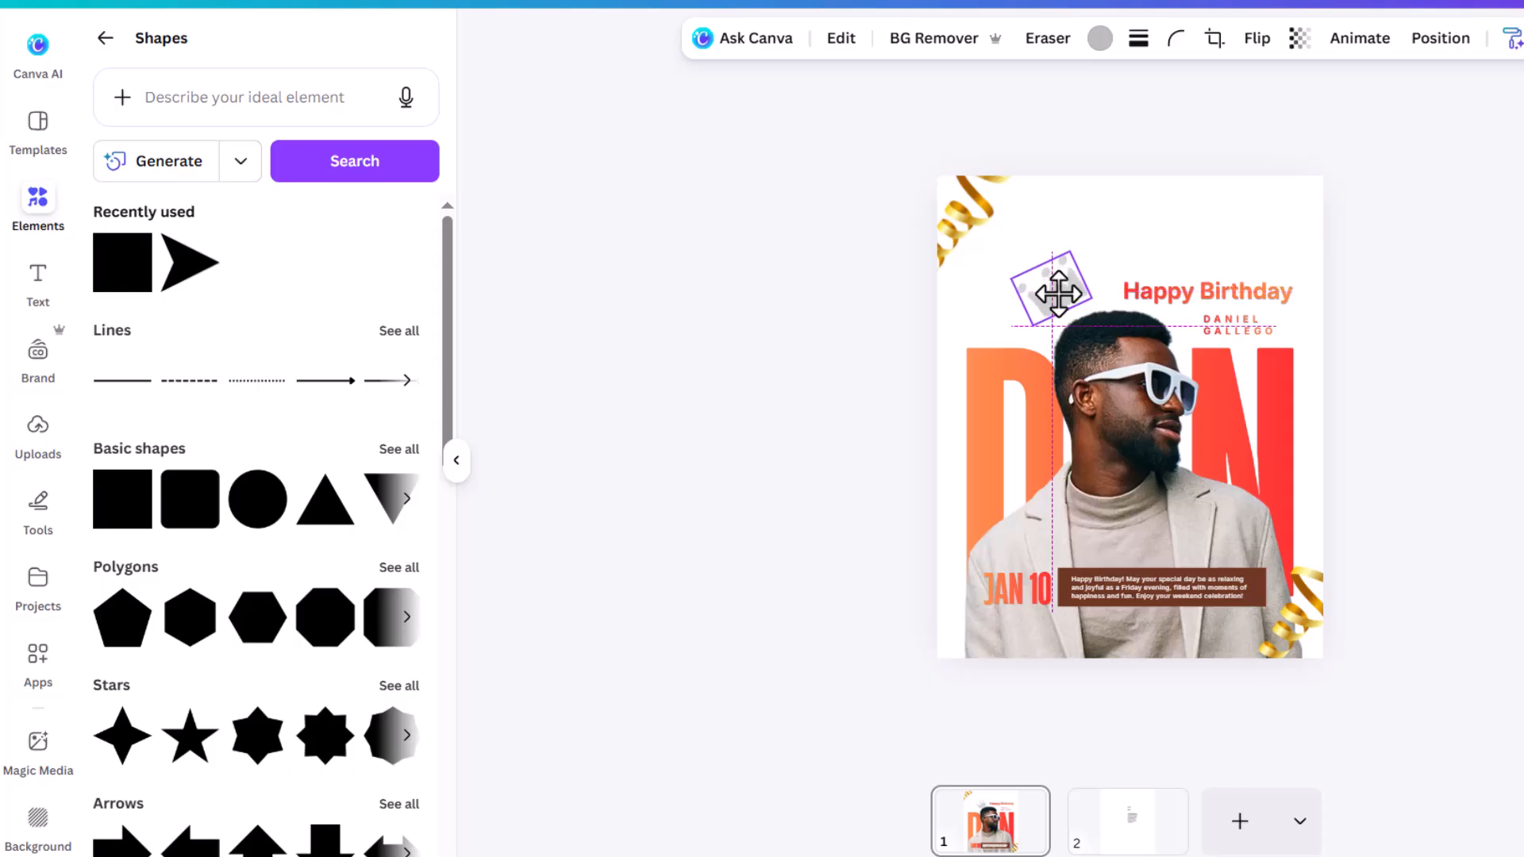
{"action": "left_click", "coordinate": [1474, 310]}
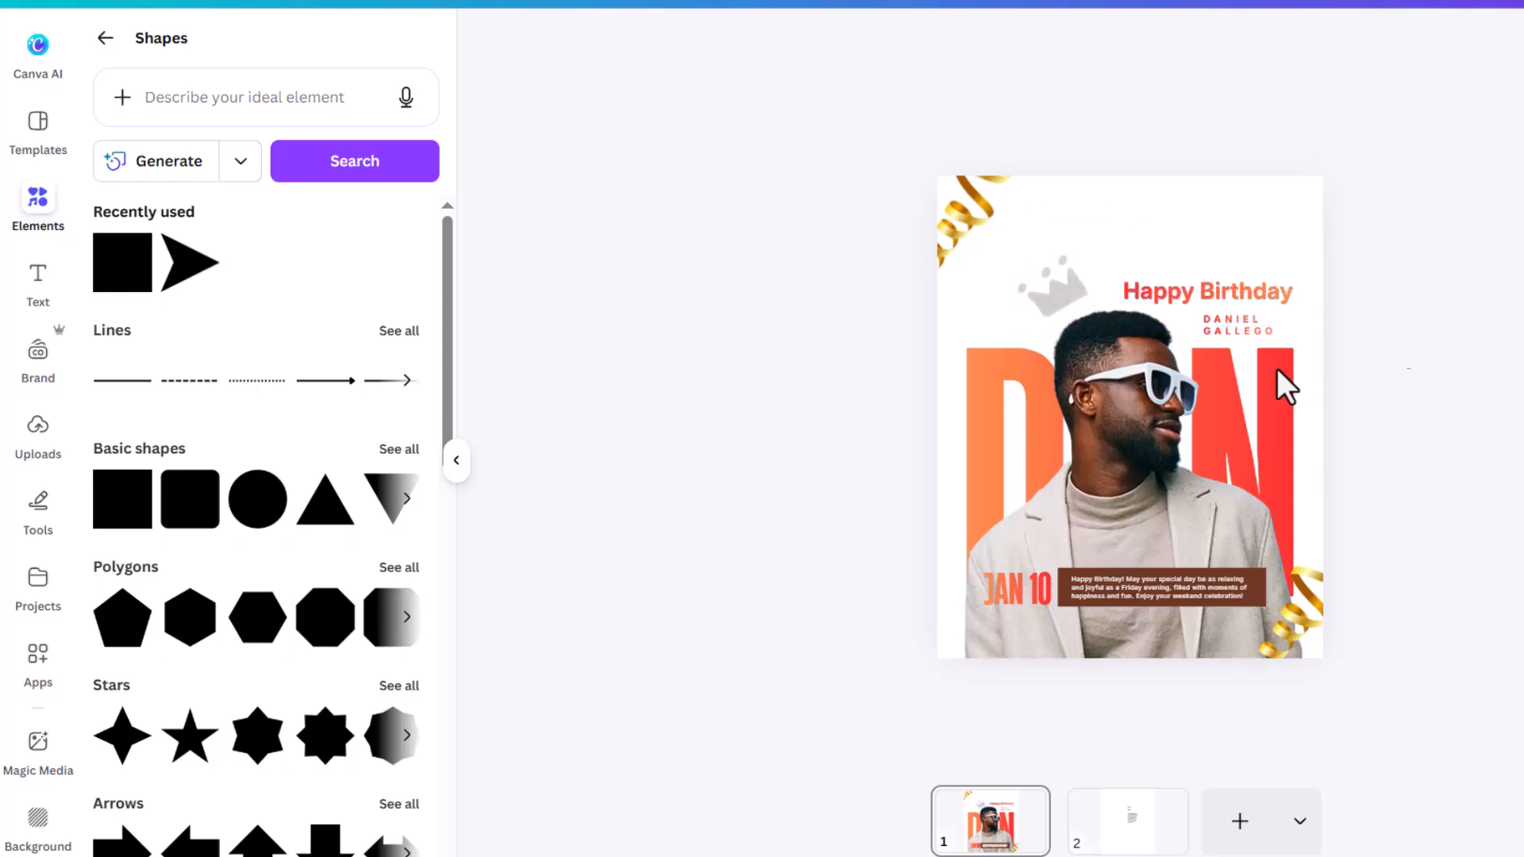
{"action": "left_click", "coordinate": [1155, 401]}
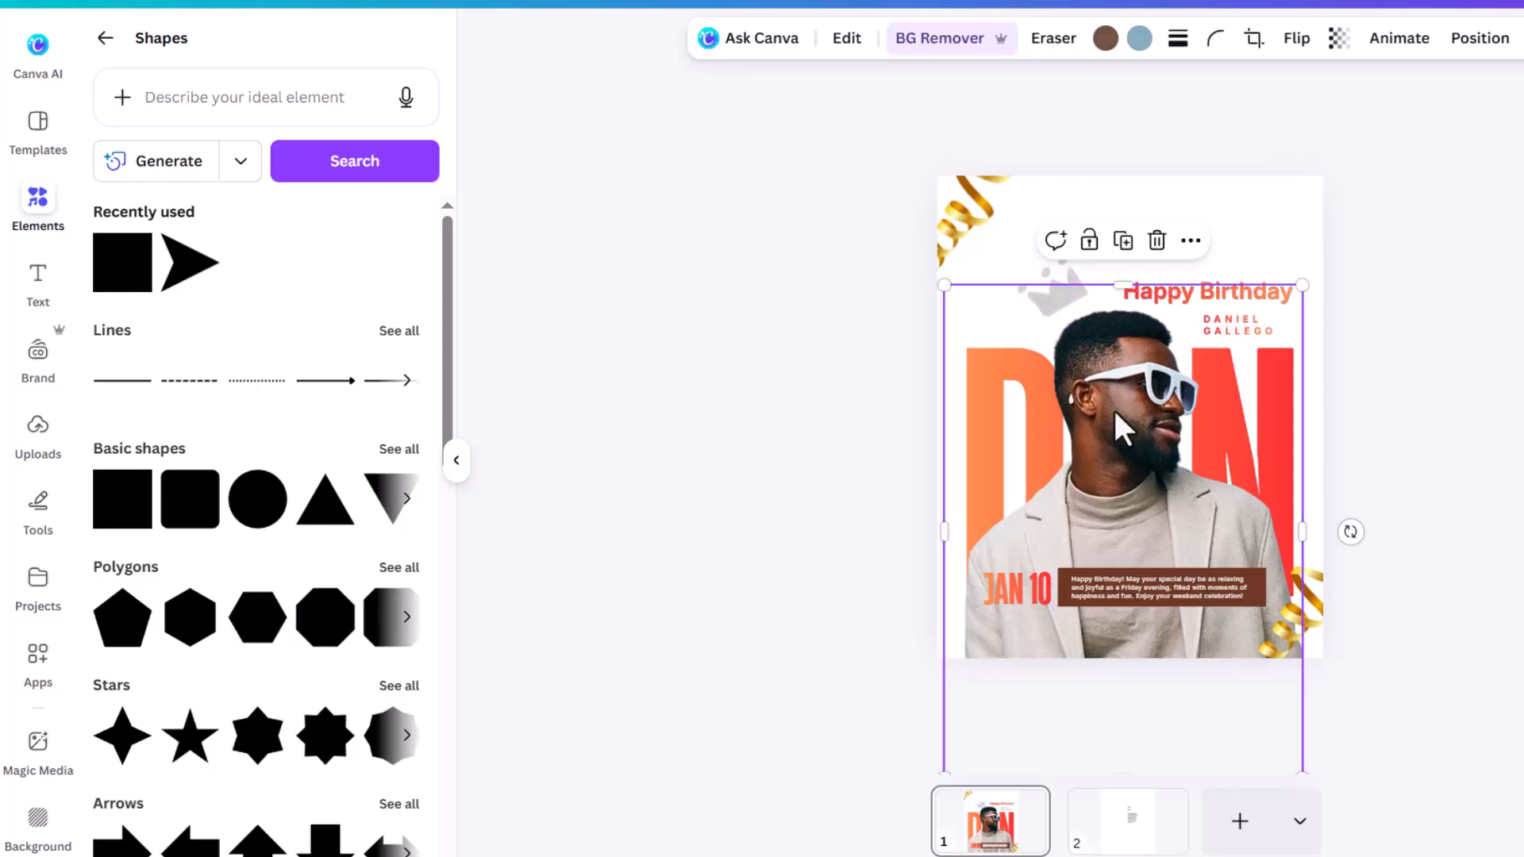
Step: In the photo's Adjust settings, set Vibrance to 80 and increase Sharpness
{"action": "left_click", "coordinate": [846, 49]}
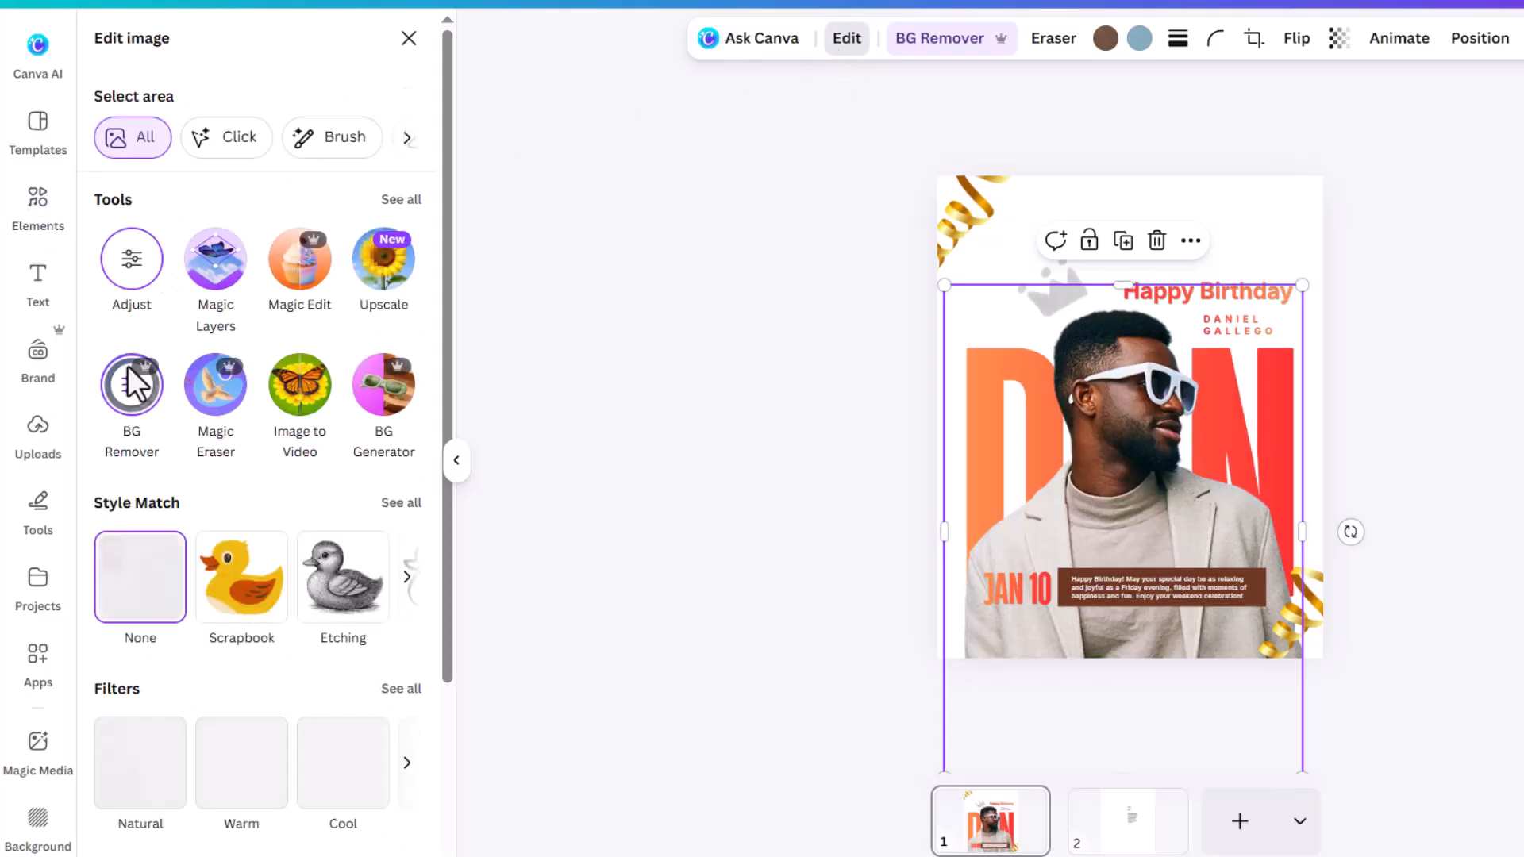
{"action": "left_click", "coordinate": [151, 266]}
{"action": "scroll", "coordinate": [245, 612], "scroll_direction": "down", "scroll_amount": 6}
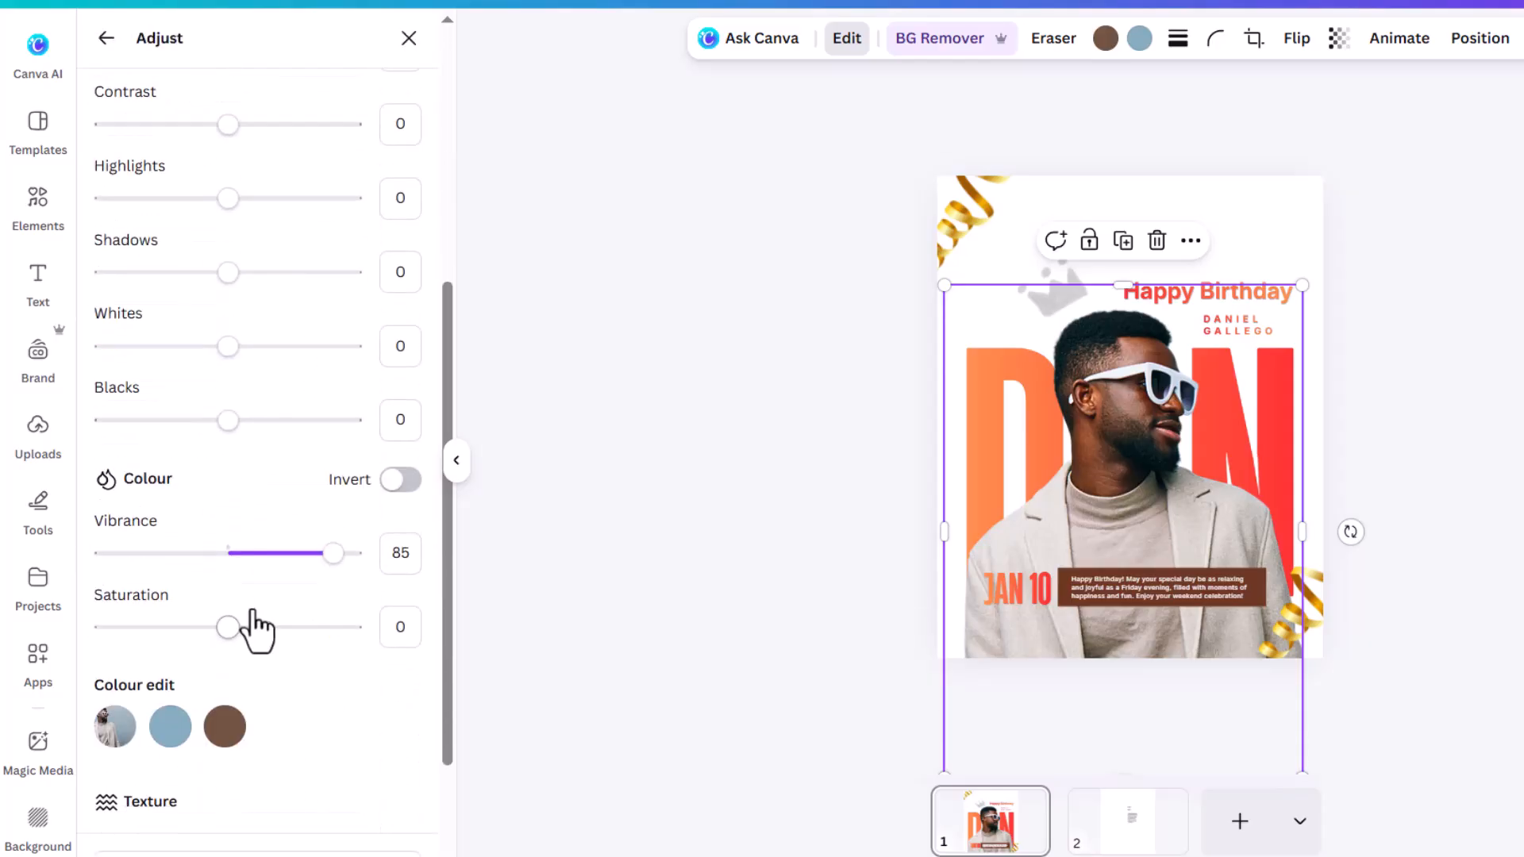
{"action": "scroll", "coordinate": [310, 485], "scroll_direction": "down", "scroll_amount": 1}
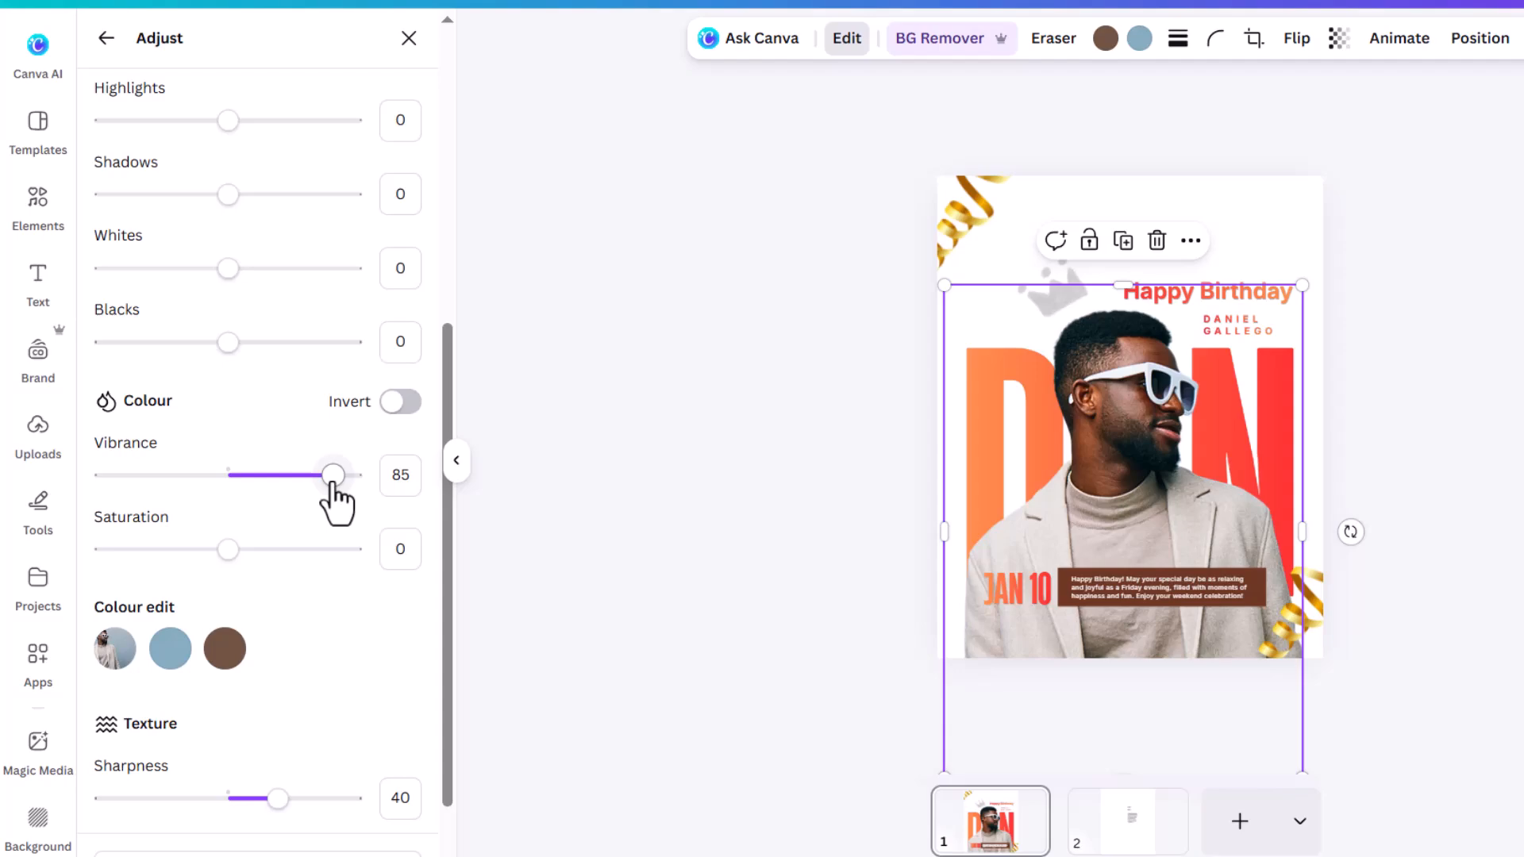
{"action": "left_click_drag", "start_coordinate": [333, 480], "coordinate": [238, 479]}
{"action": "left_click_drag", "start_coordinate": [270, 799], "coordinate": [228, 798]}
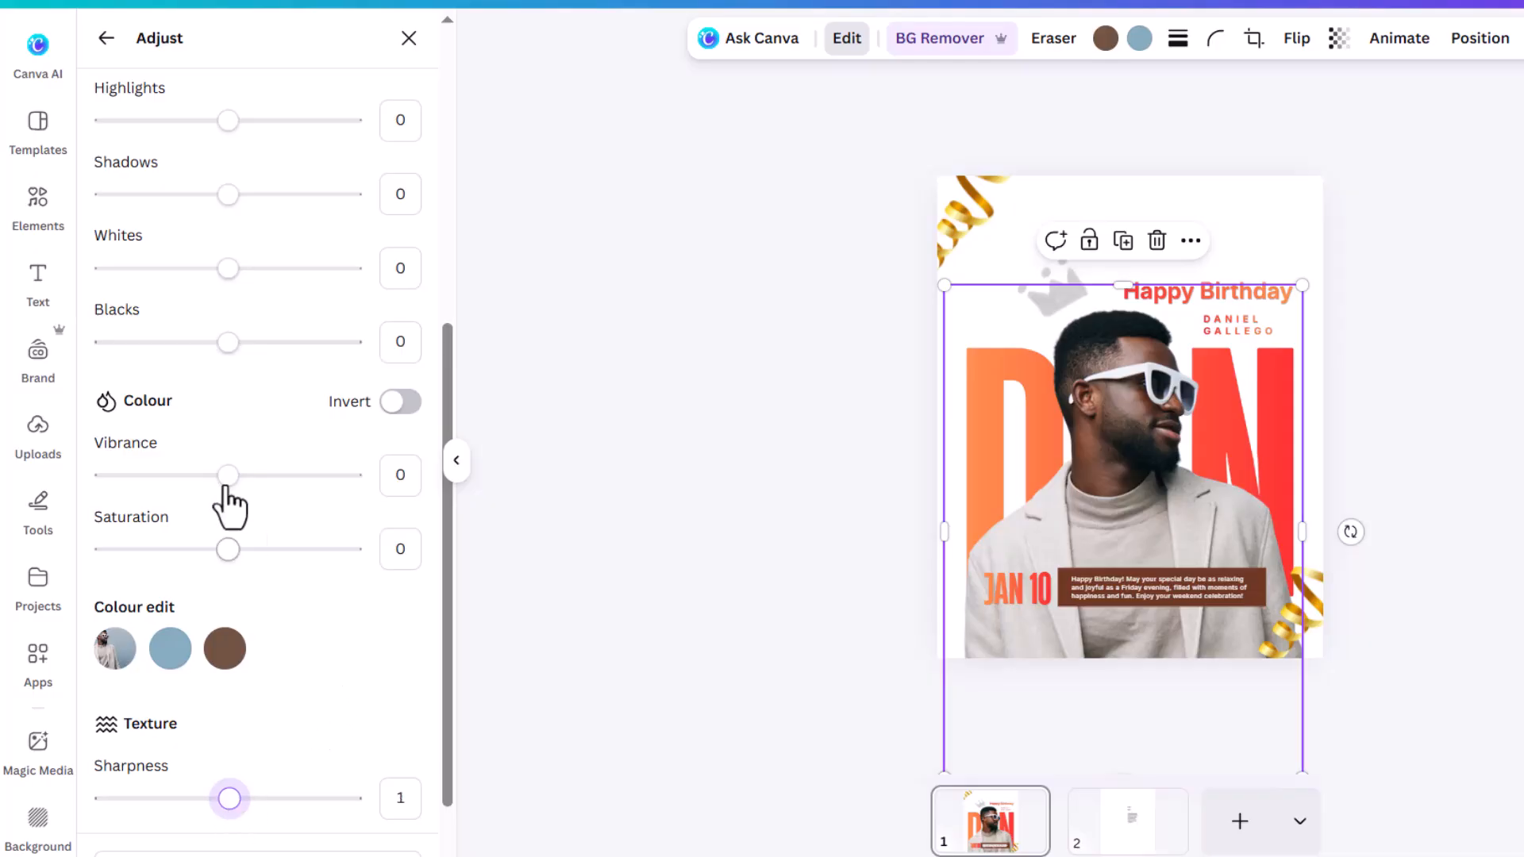
{"action": "left_click_drag", "start_coordinate": [227, 476], "coordinate": [328, 490]}
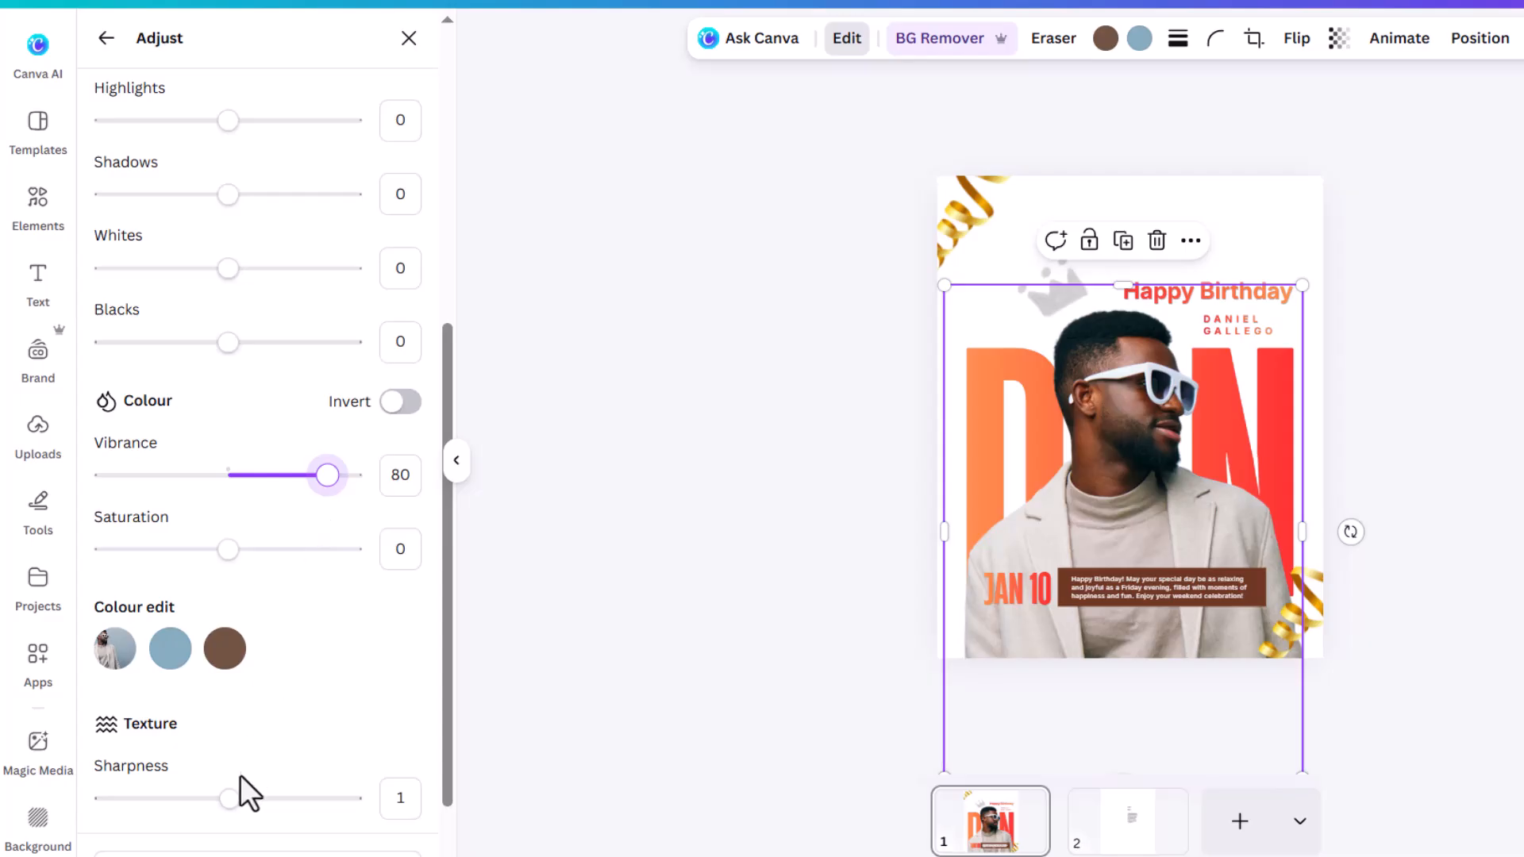
{"action": "left_click_drag", "start_coordinate": [232, 800], "coordinate": [300, 801]}
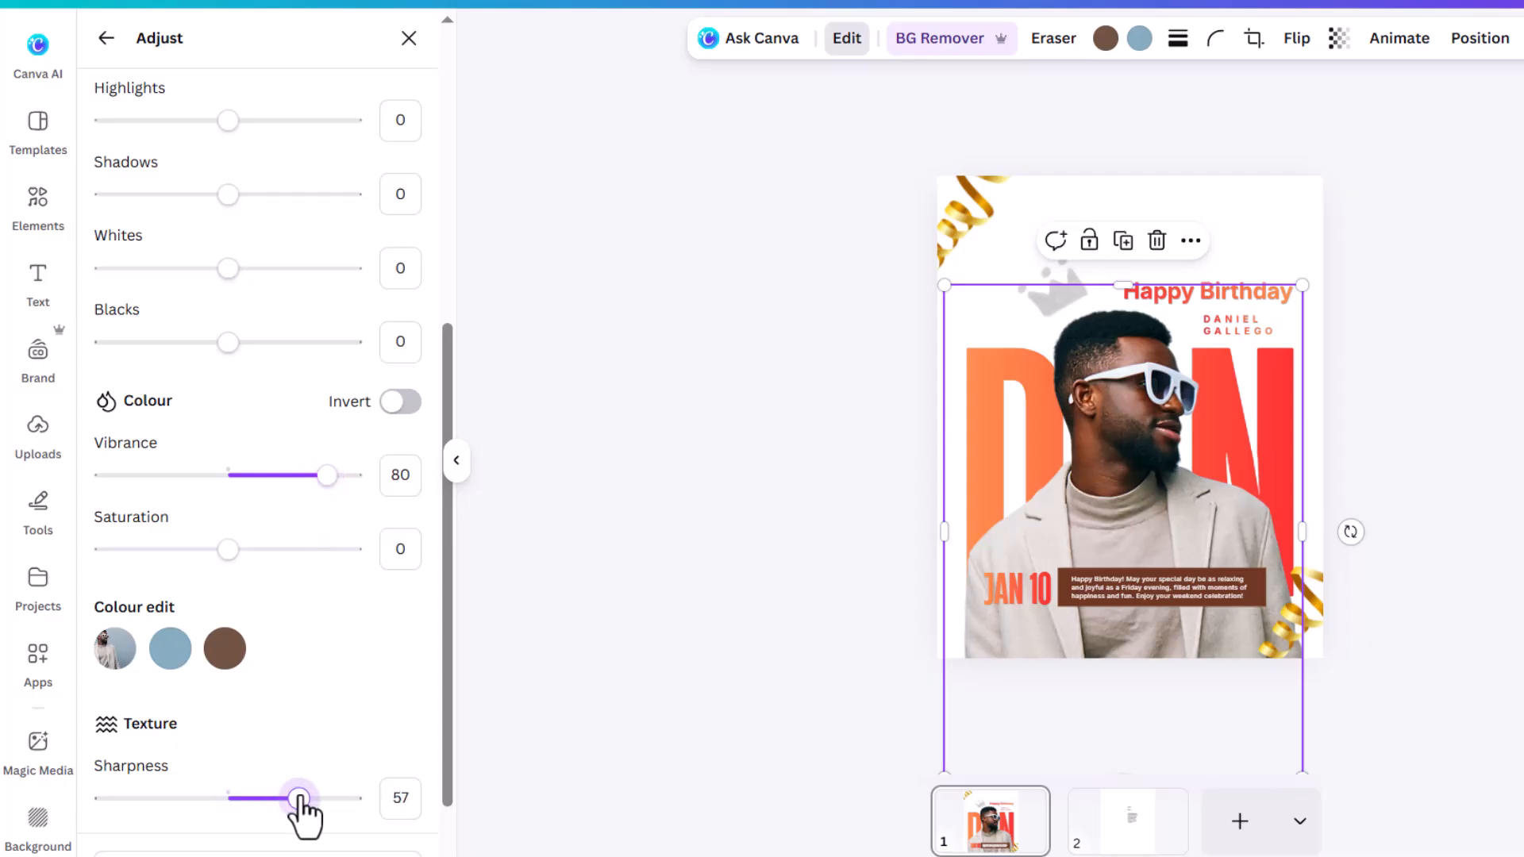
Step: Raise Shadows to 67, keeping the adjustments after undoing an accidental reset
{"action": "scroll", "coordinate": [254, 363], "scroll_direction": "up", "scroll_amount": 2}
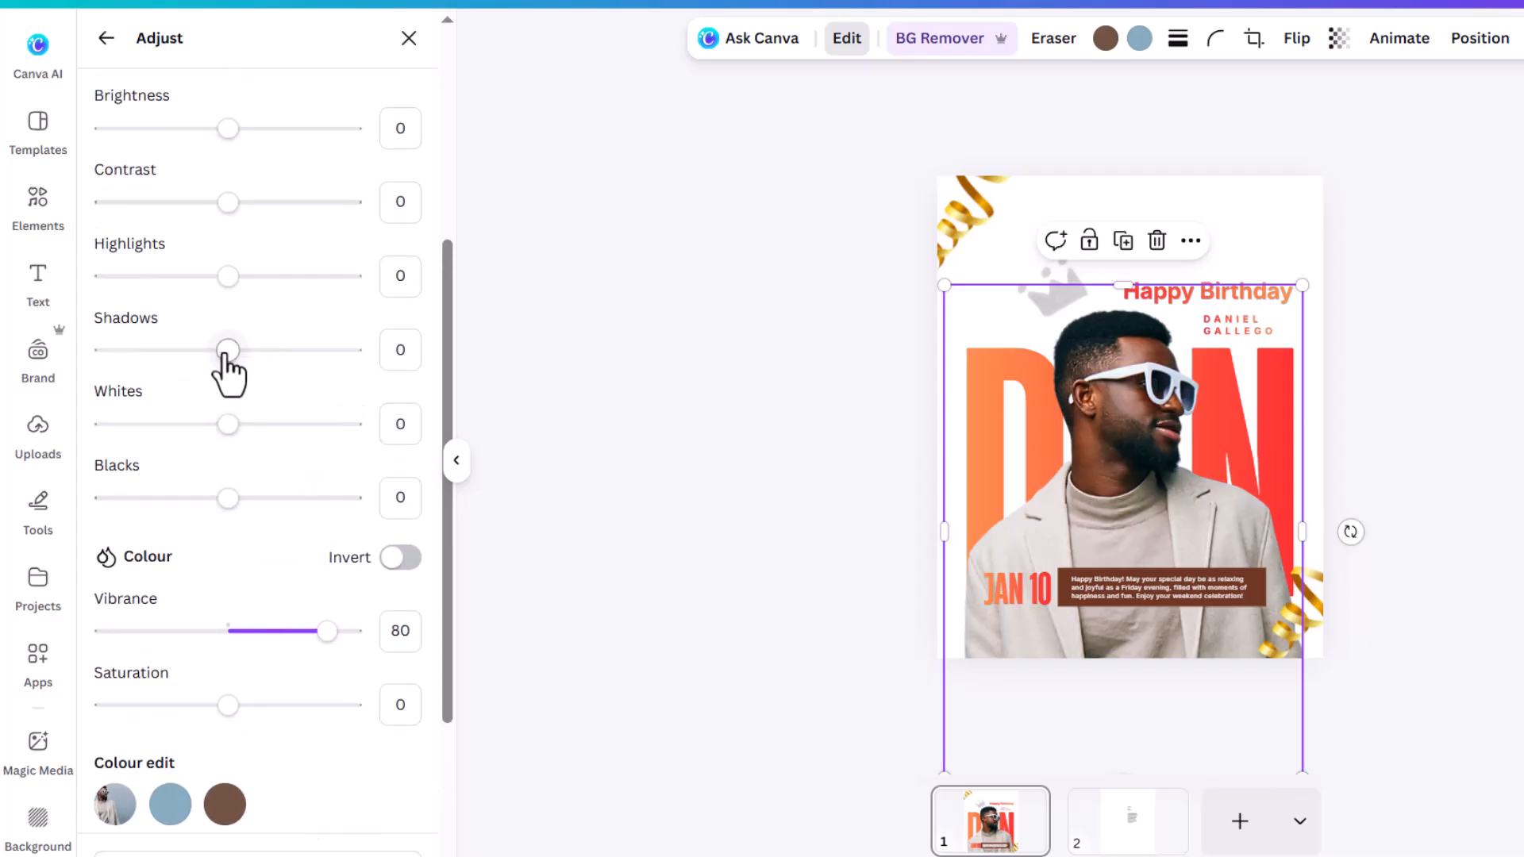
{"action": "left_click_drag", "start_coordinate": [227, 353], "coordinate": [312, 357]}
{"action": "scroll", "coordinate": [1468, 419], "scroll_direction": "up", "scroll_amount": 4}
{"action": "scroll", "coordinate": [1468, 417], "scroll_direction": "up", "scroll_amount": 2}
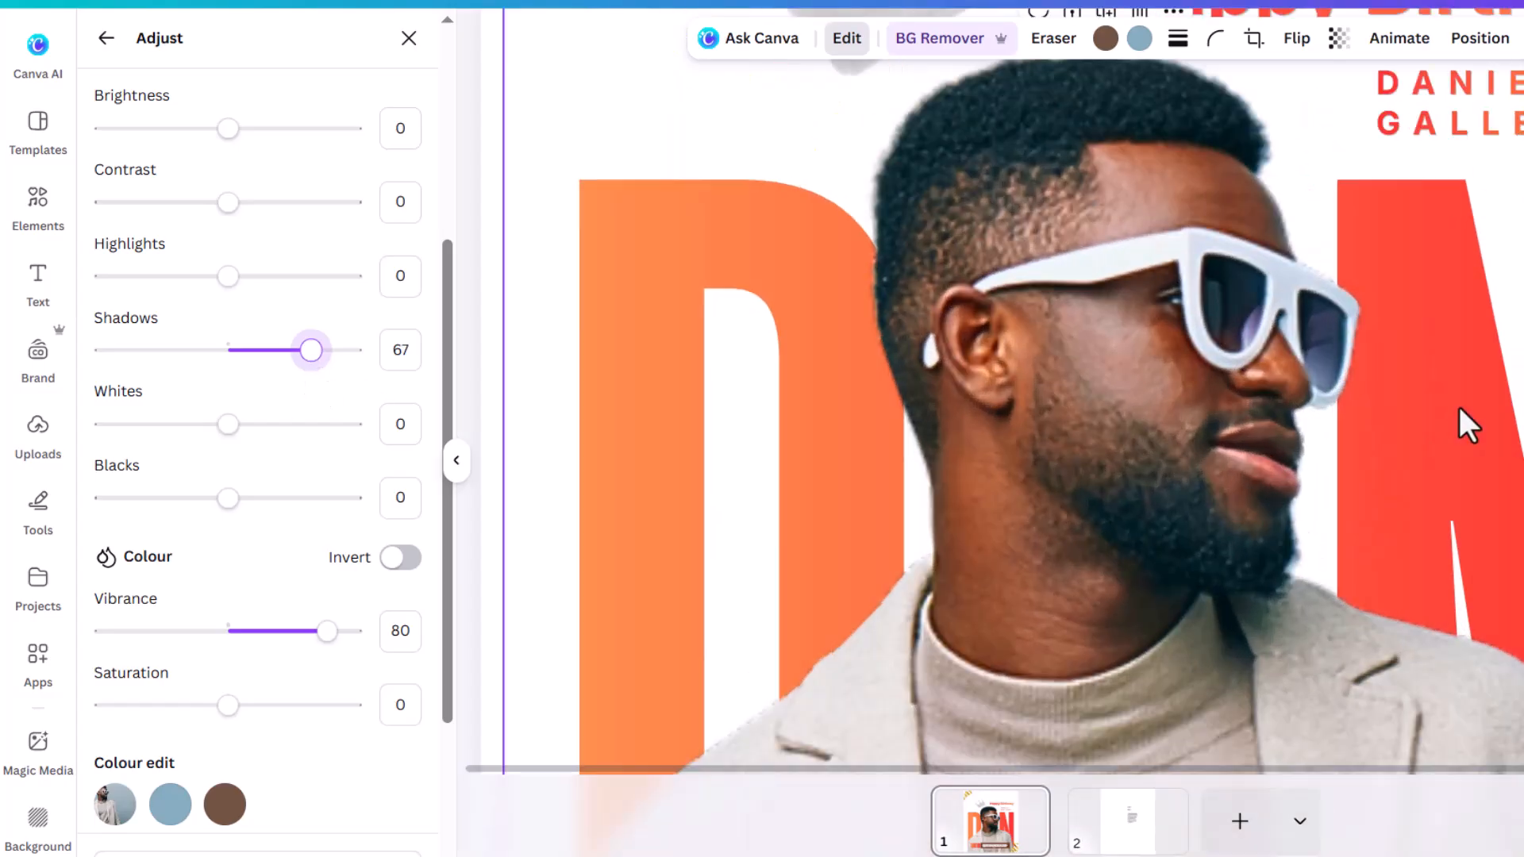
{"action": "scroll", "coordinate": [1469, 405], "scroll_direction": "up", "scroll_amount": 3}
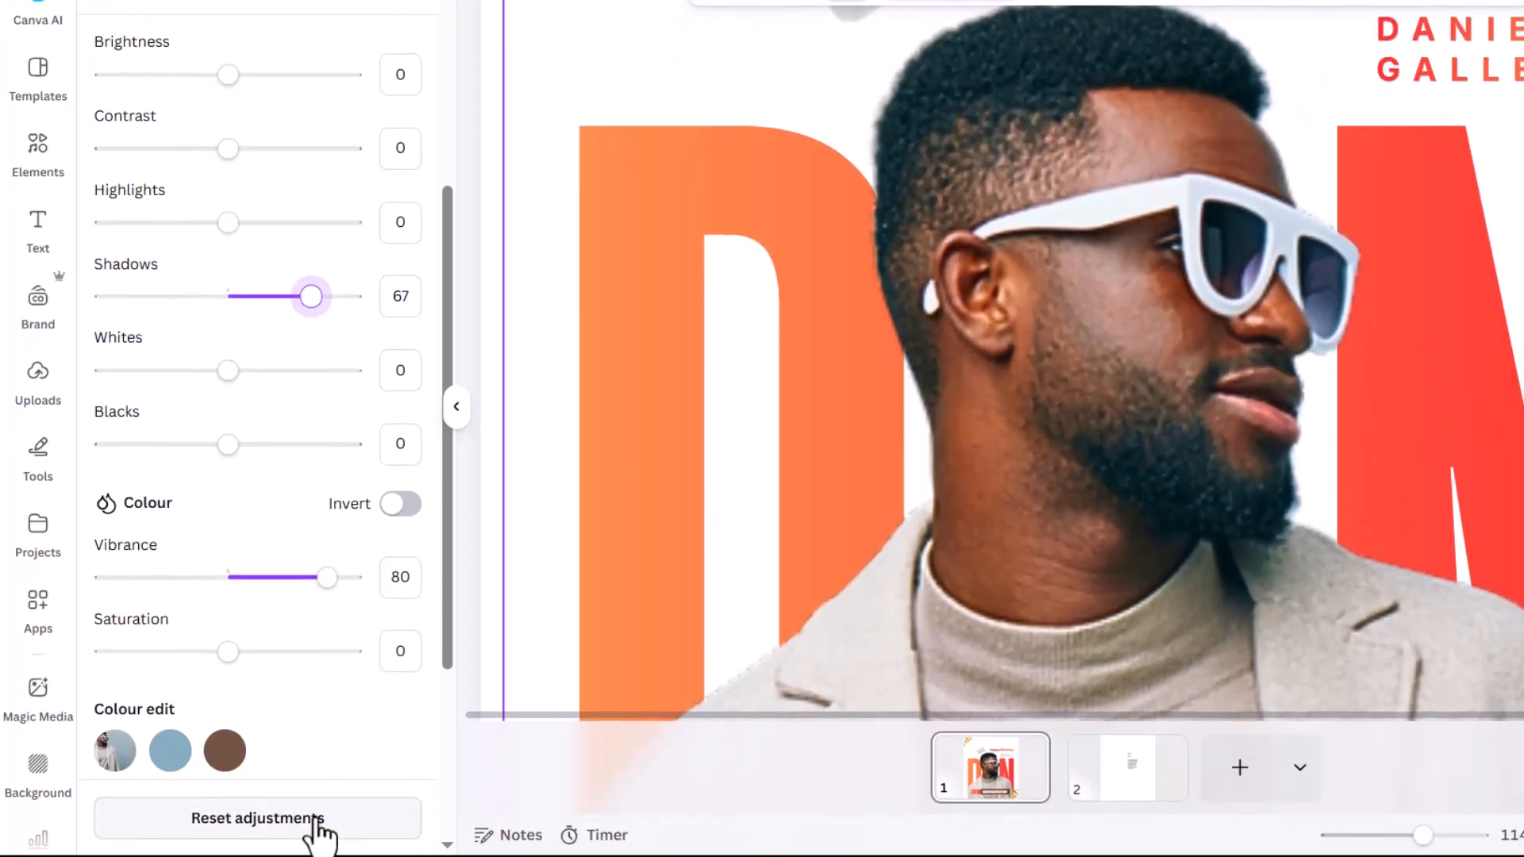
{"action": "left_click", "coordinate": [317, 853]}
{"action": "key", "text": "ctrl+z"}
{"action": "scroll", "coordinate": [1079, 482], "scroll_direction": "down", "scroll_amount": 5}
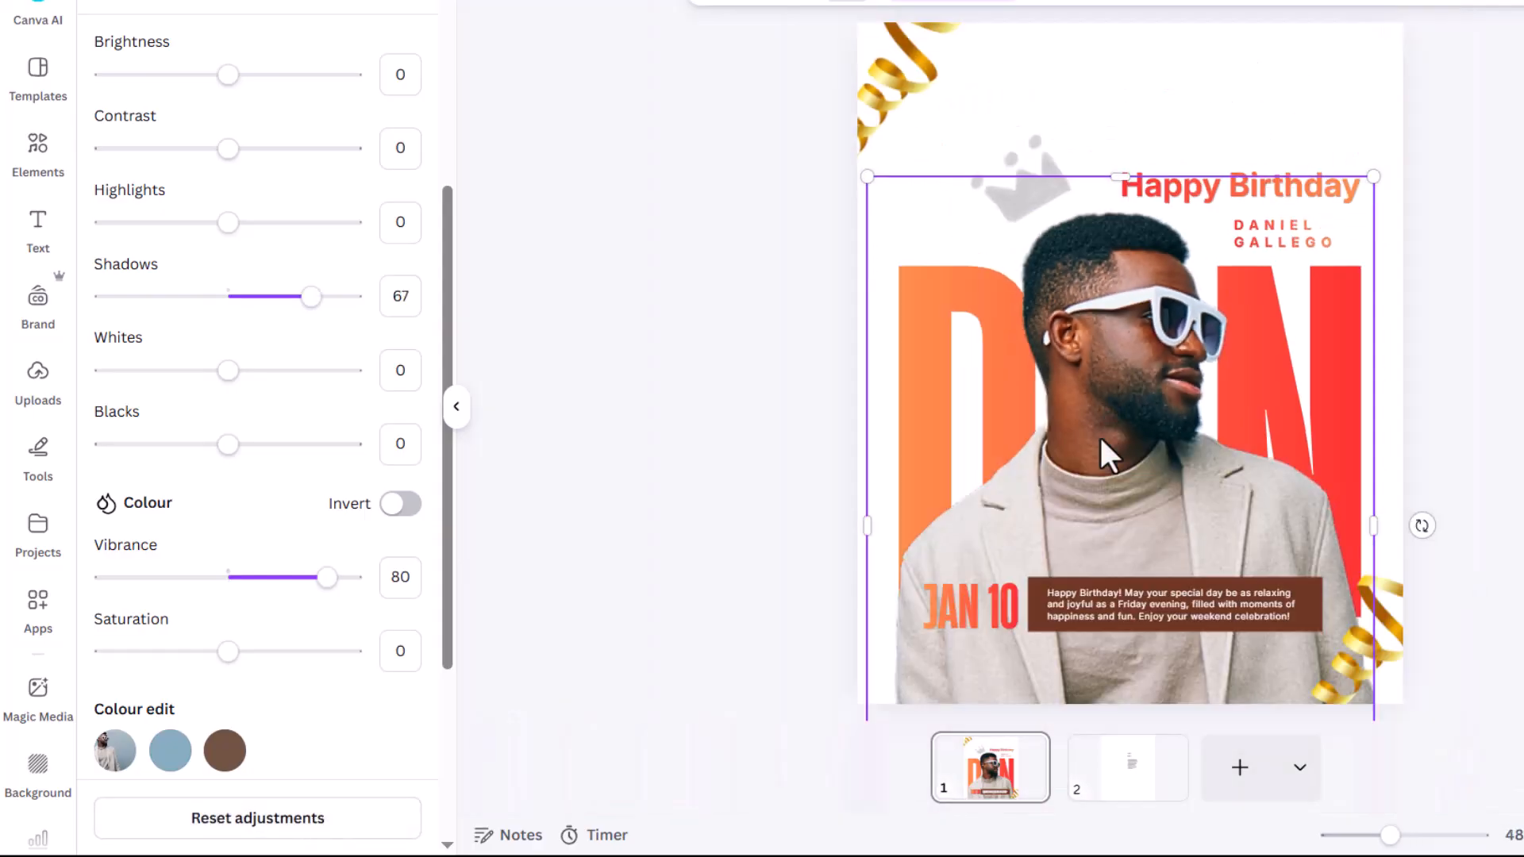
{"action": "left_click", "coordinate": [1493, 290]}
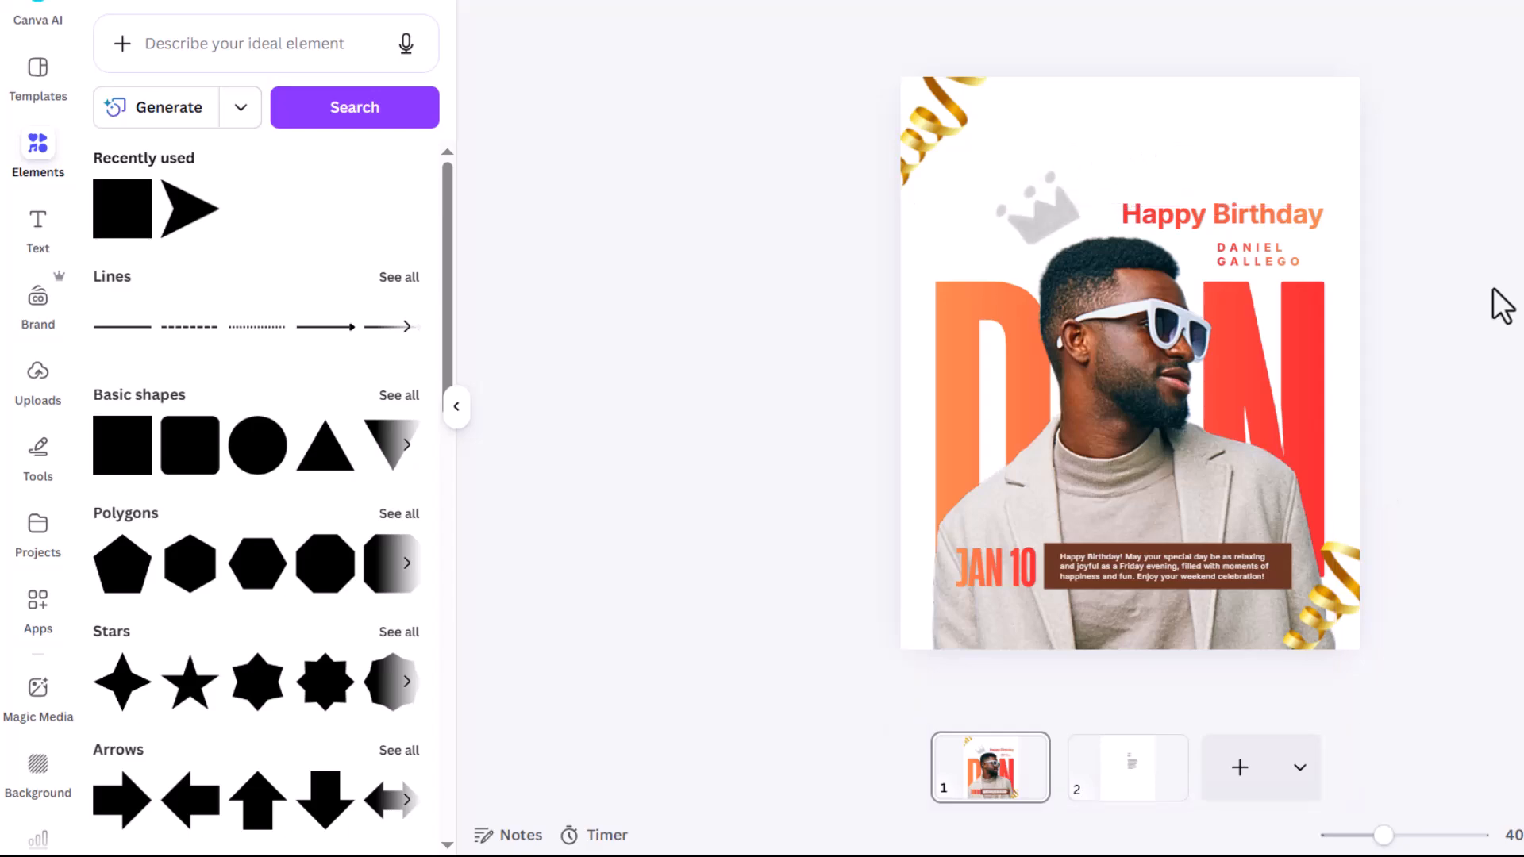